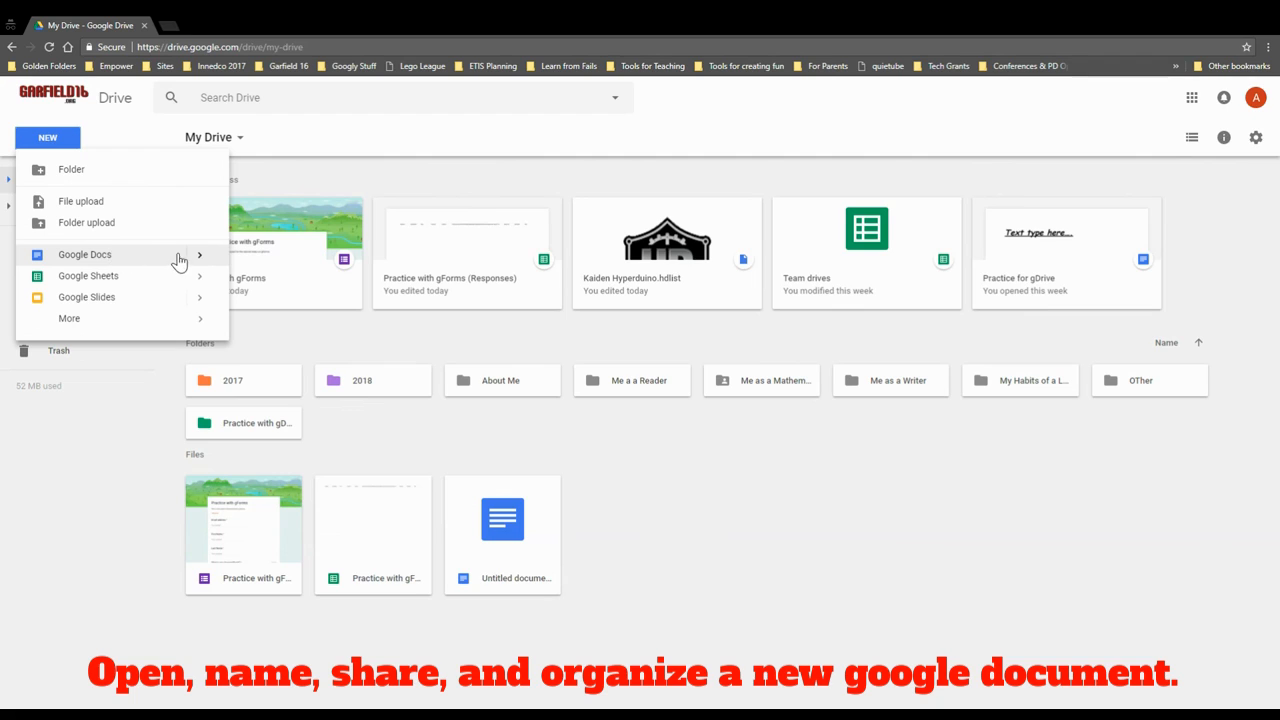
# - Create a new blank Google Docs document from My Drive
pyautogui.moveTo(199, 256)
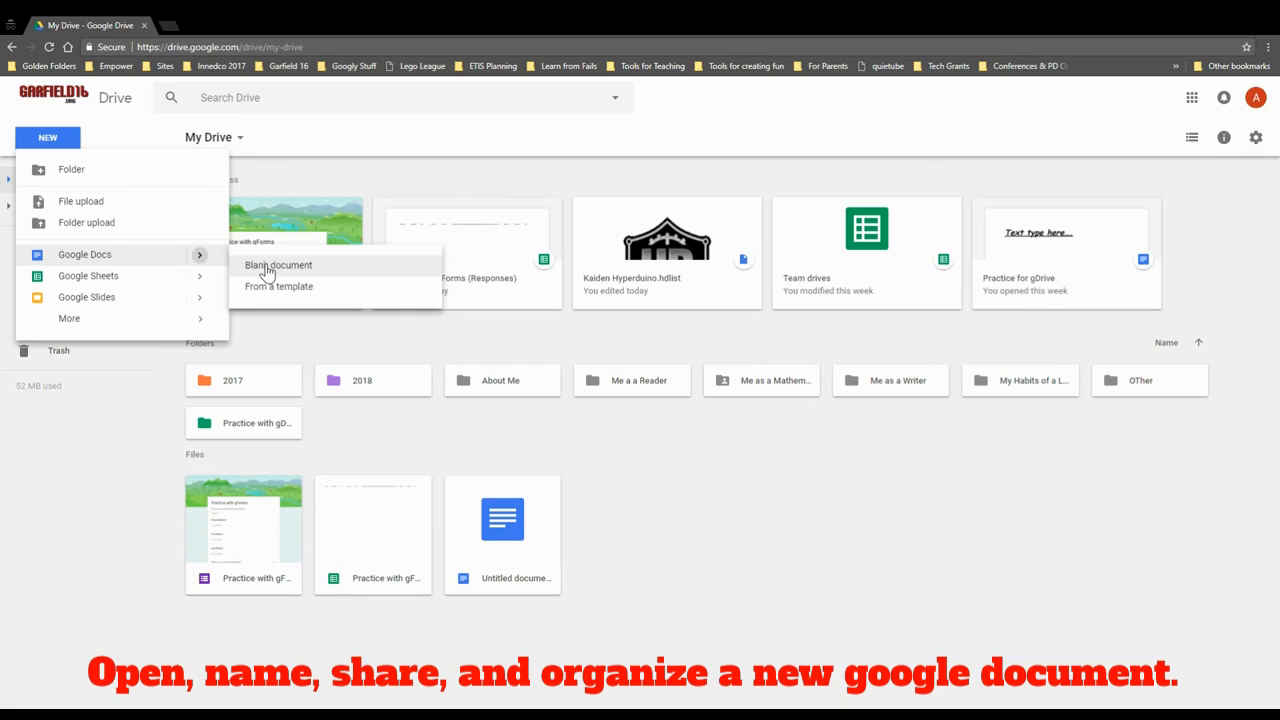
pyautogui.click(116, 258)
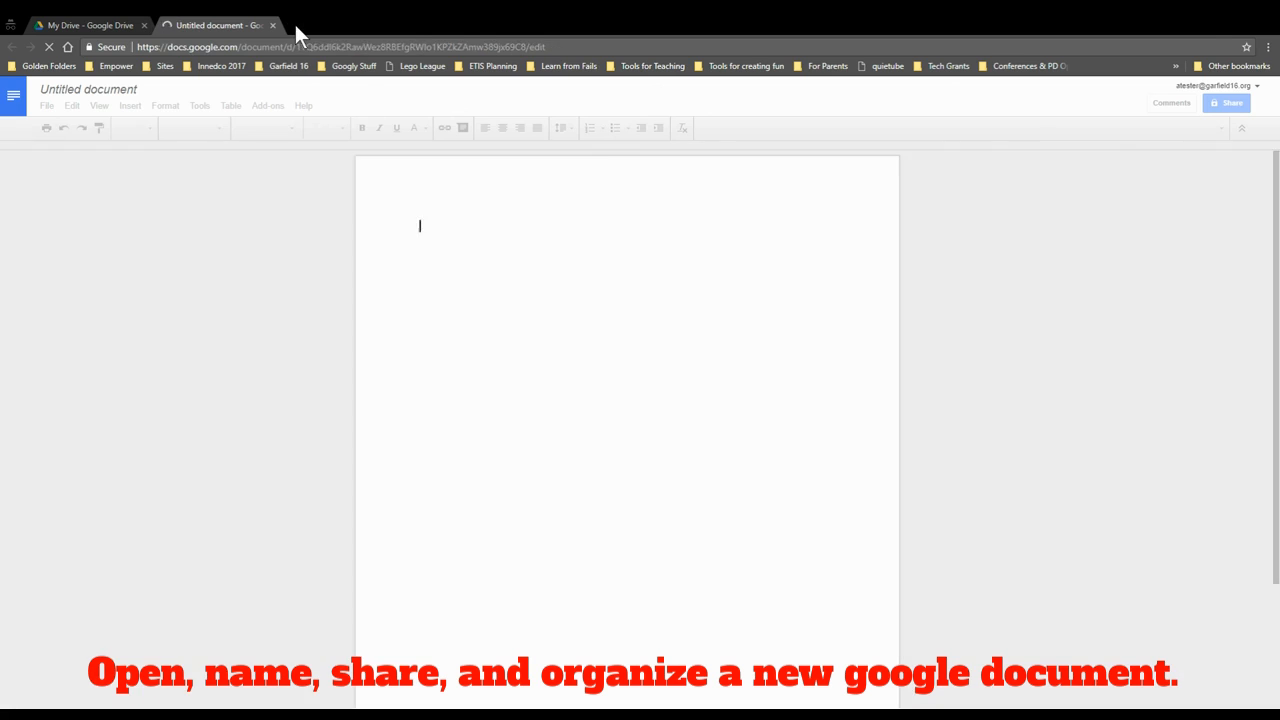
# - Open docs.google.com in a new browser tab and compare its document list with the My Drive page
pyautogui.click(295, 24)
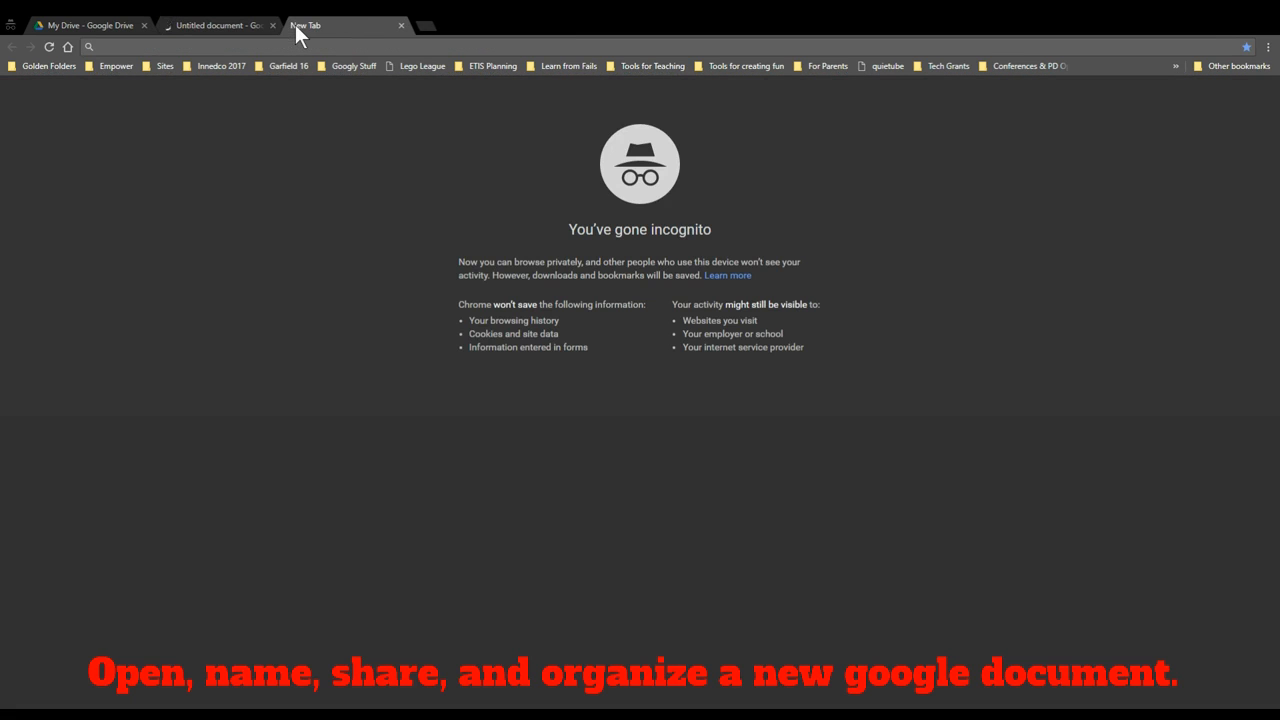
pyautogui.write('docs.google.com')
pyautogui.press('Return')
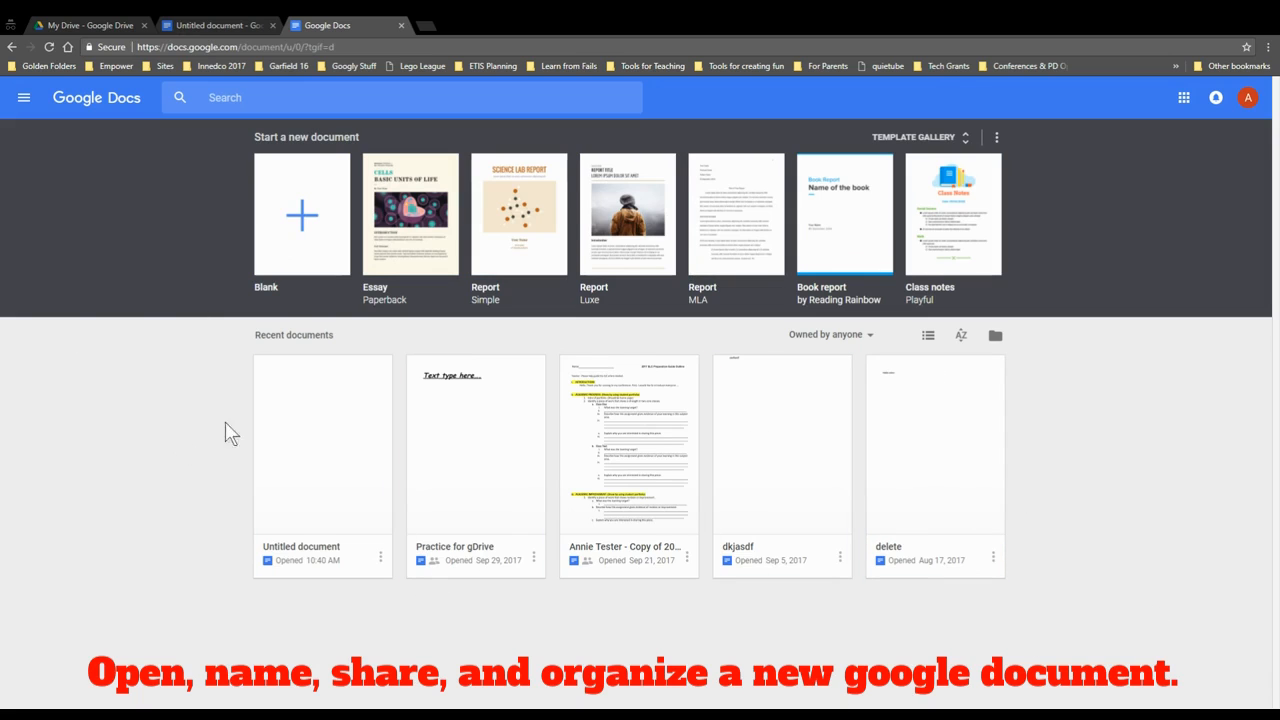
pyautogui.click(91, 19)
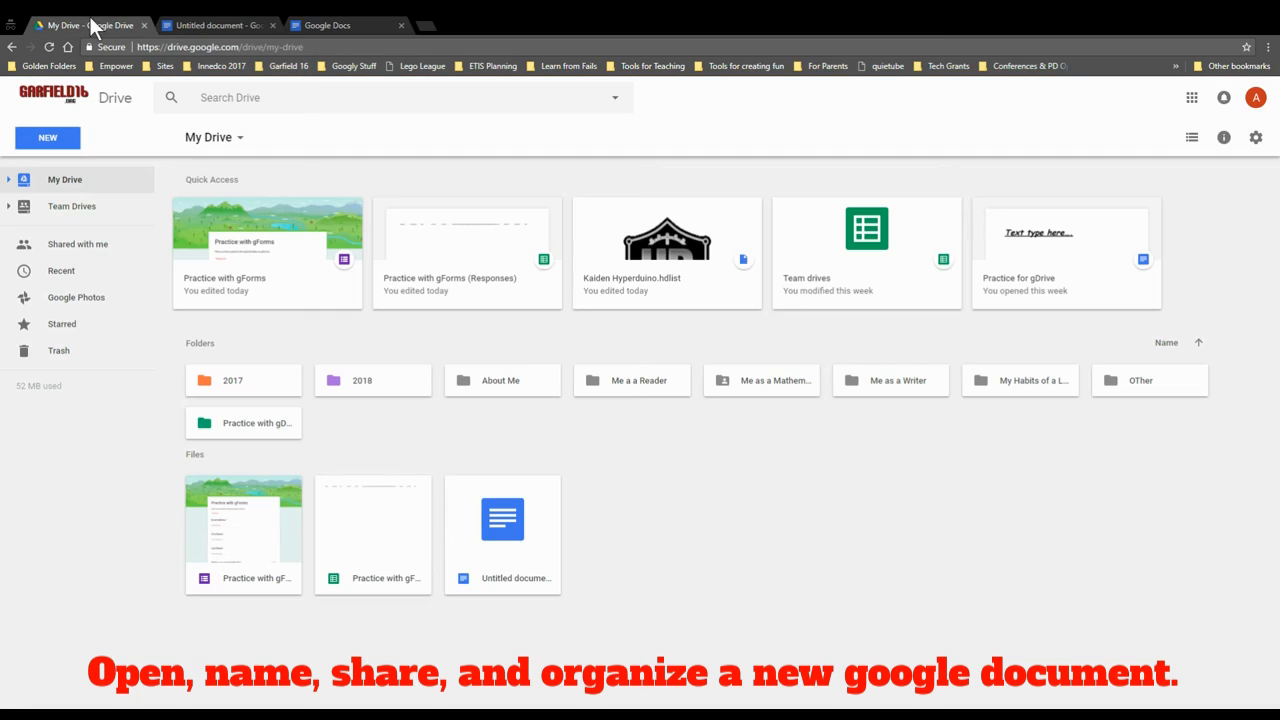
pyautogui.click(313, 28)
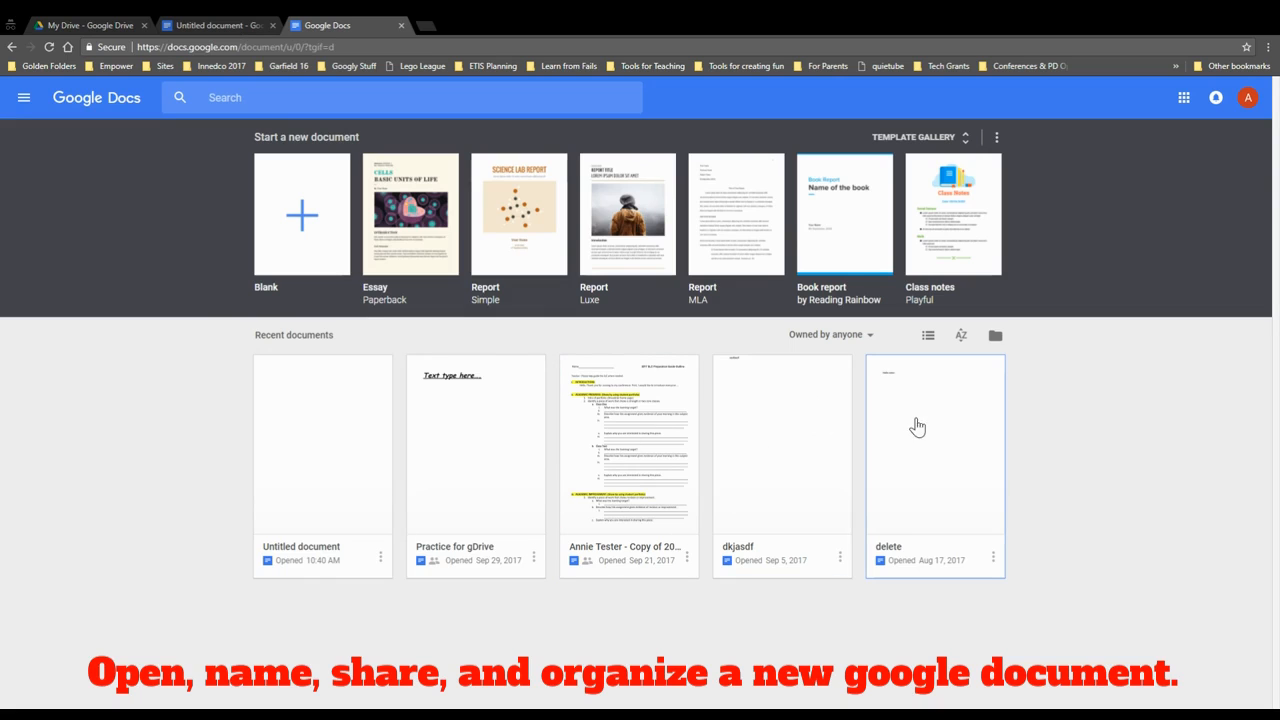
# - Return to the untitled document and rename it "Name your document here."
pyautogui.click(232, 18)
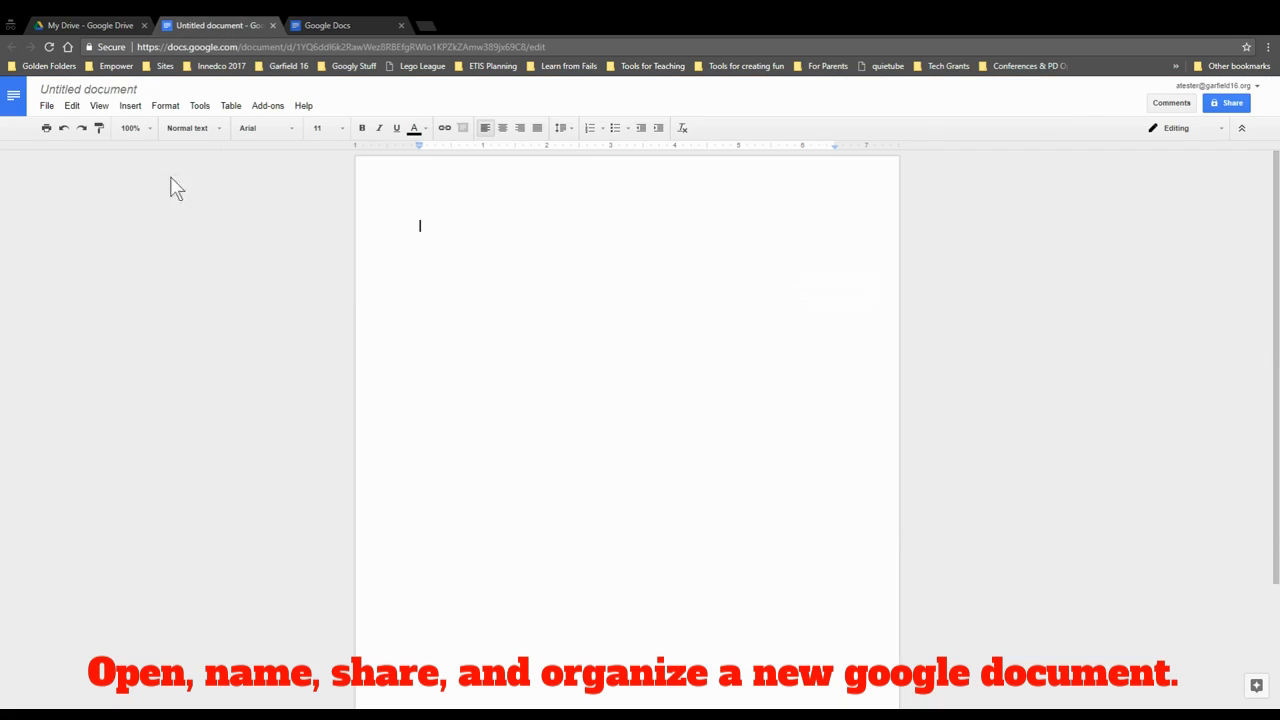
pyautogui.click(64, 89)
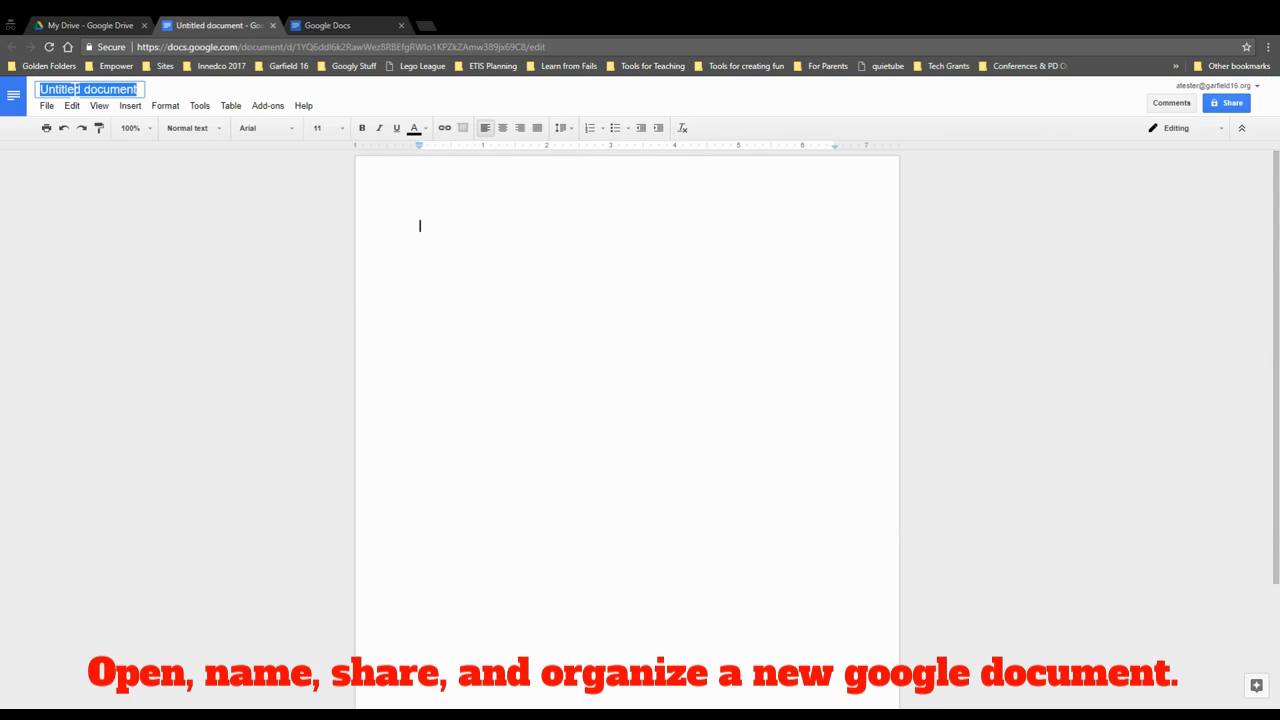
pyautogui.write('Name your document here.')
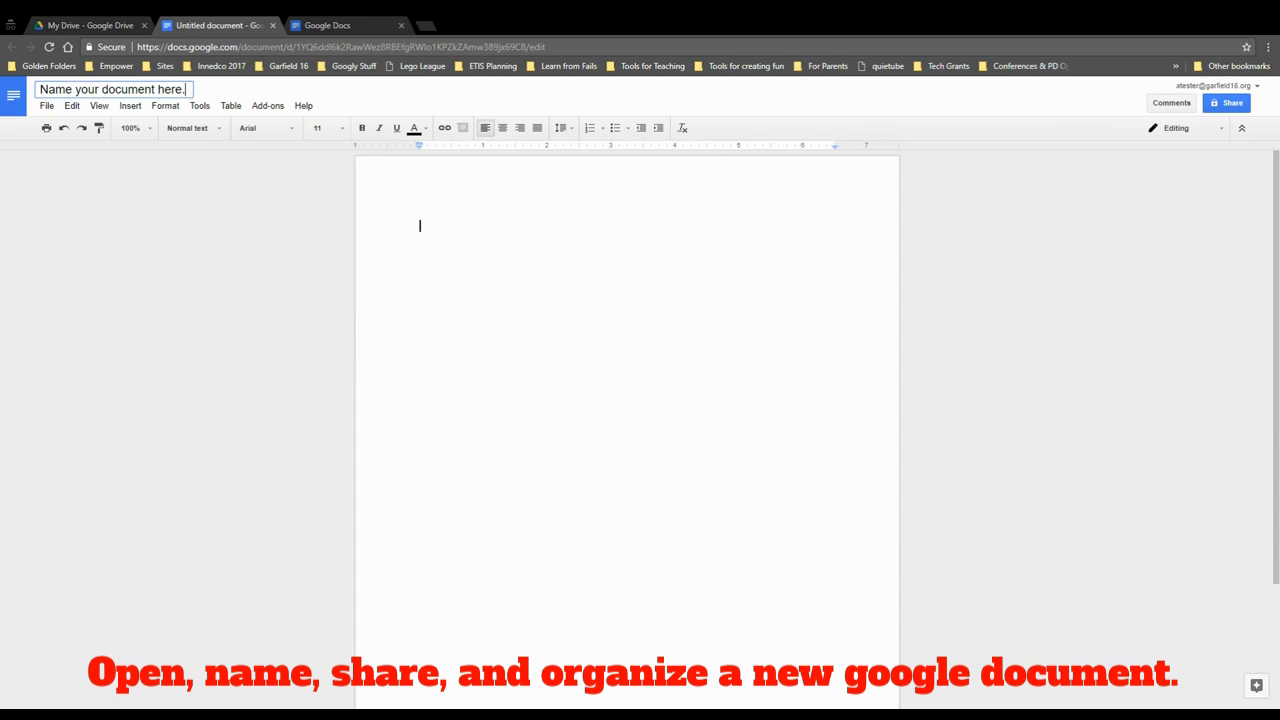
pyautogui.press('Return')
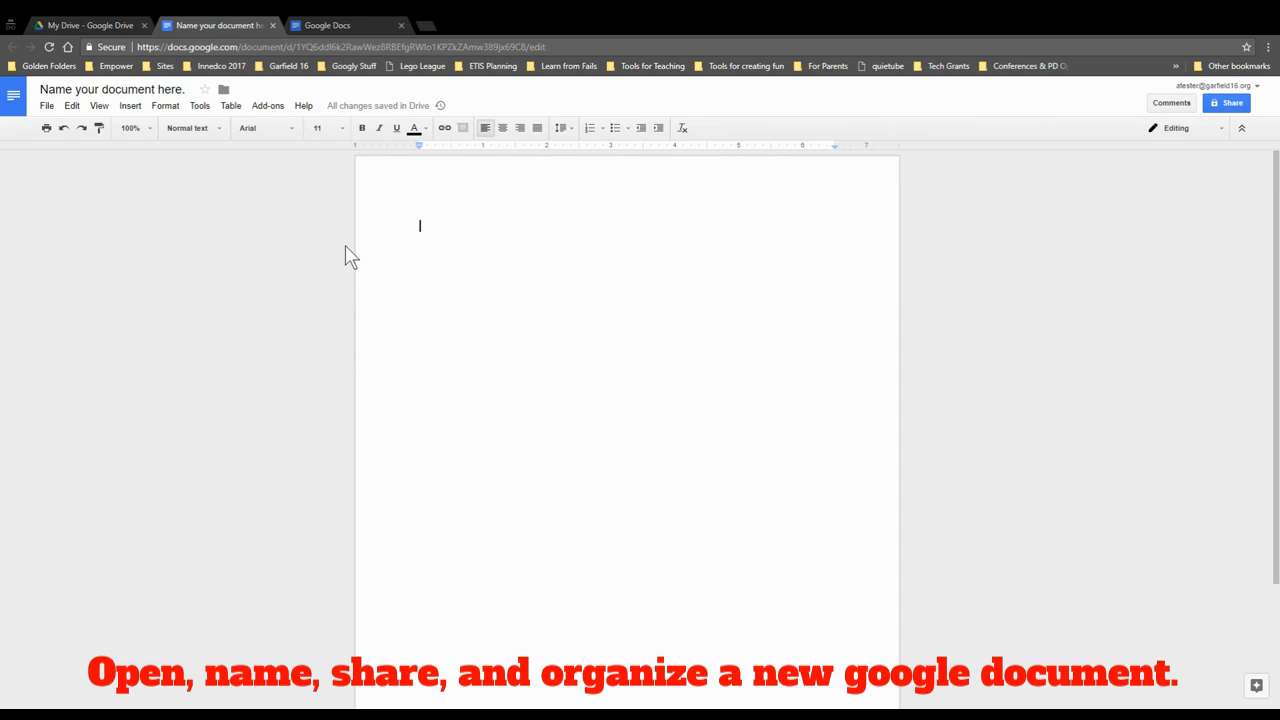
# - Write the sentence "The quick brown fox jumps over the lazy dog." in the document body
pyautogui.write('The')
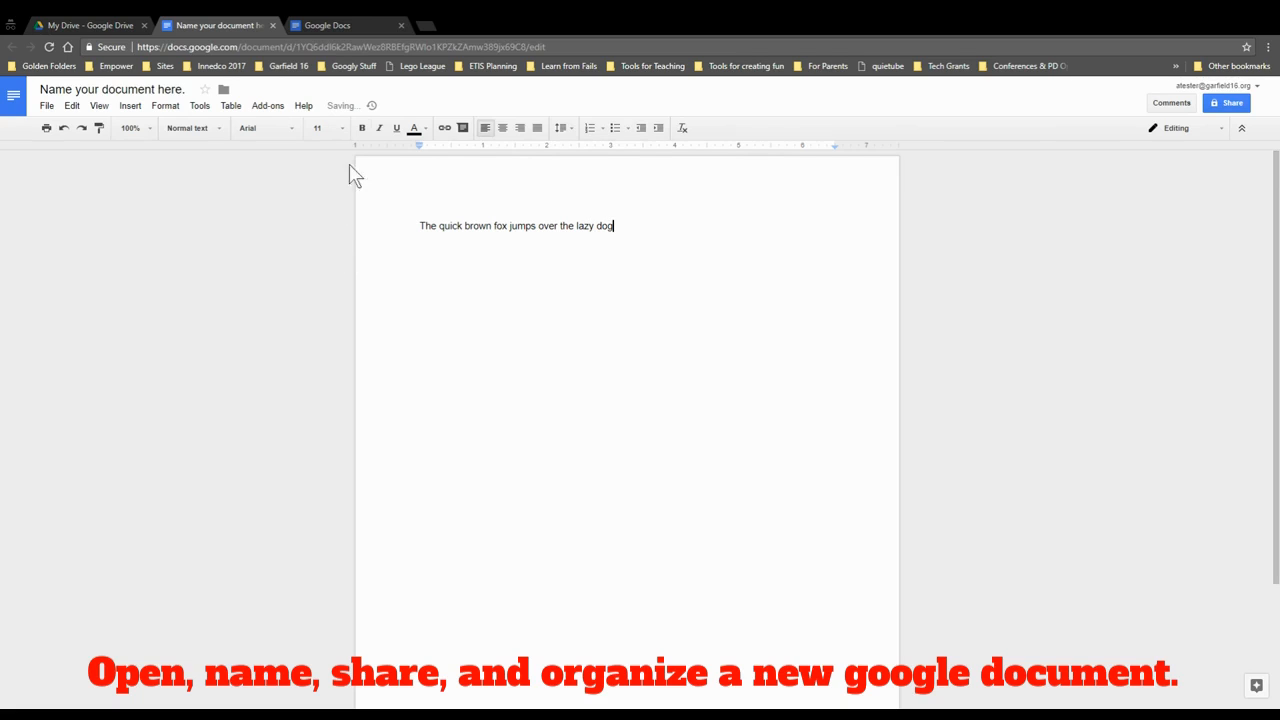
pyautogui.moveTo(364, 102)
pyautogui.write('.')
# - View the document's version history, dismiss the tip about naming versions, and return to editing
pyautogui.click(365, 108)
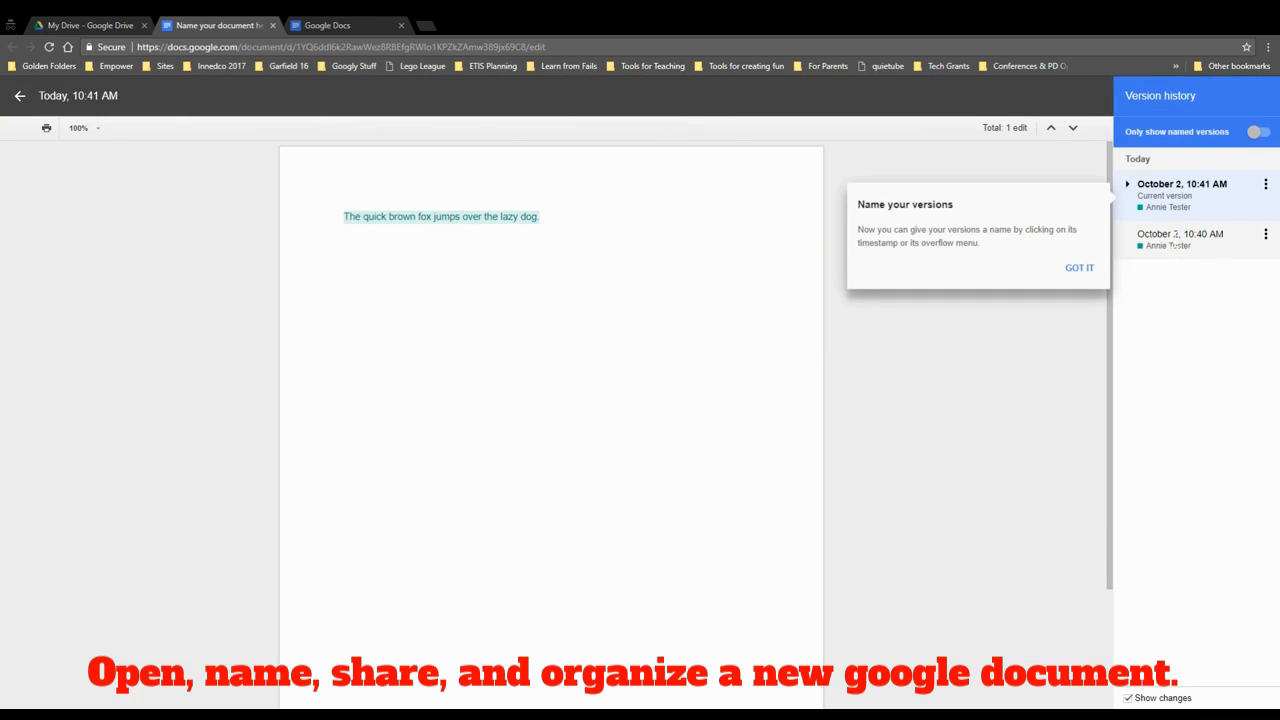
pyautogui.click(1086, 268)
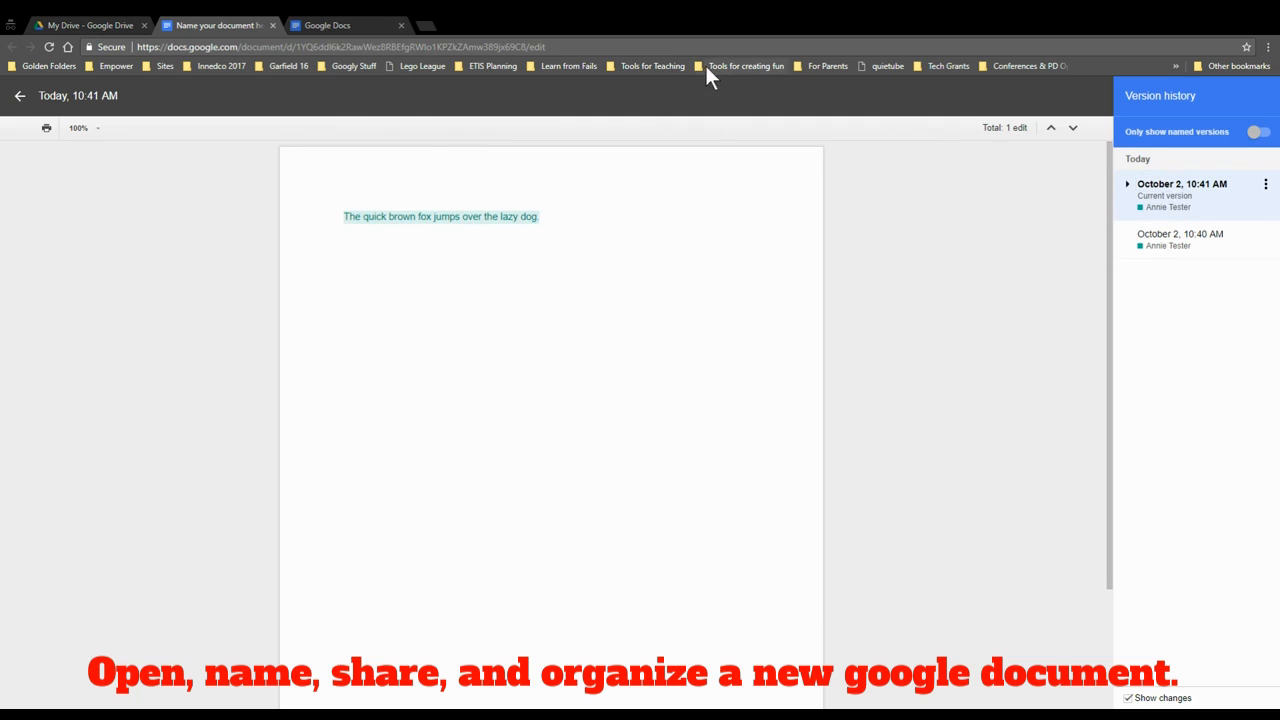
pyautogui.click(17, 97)
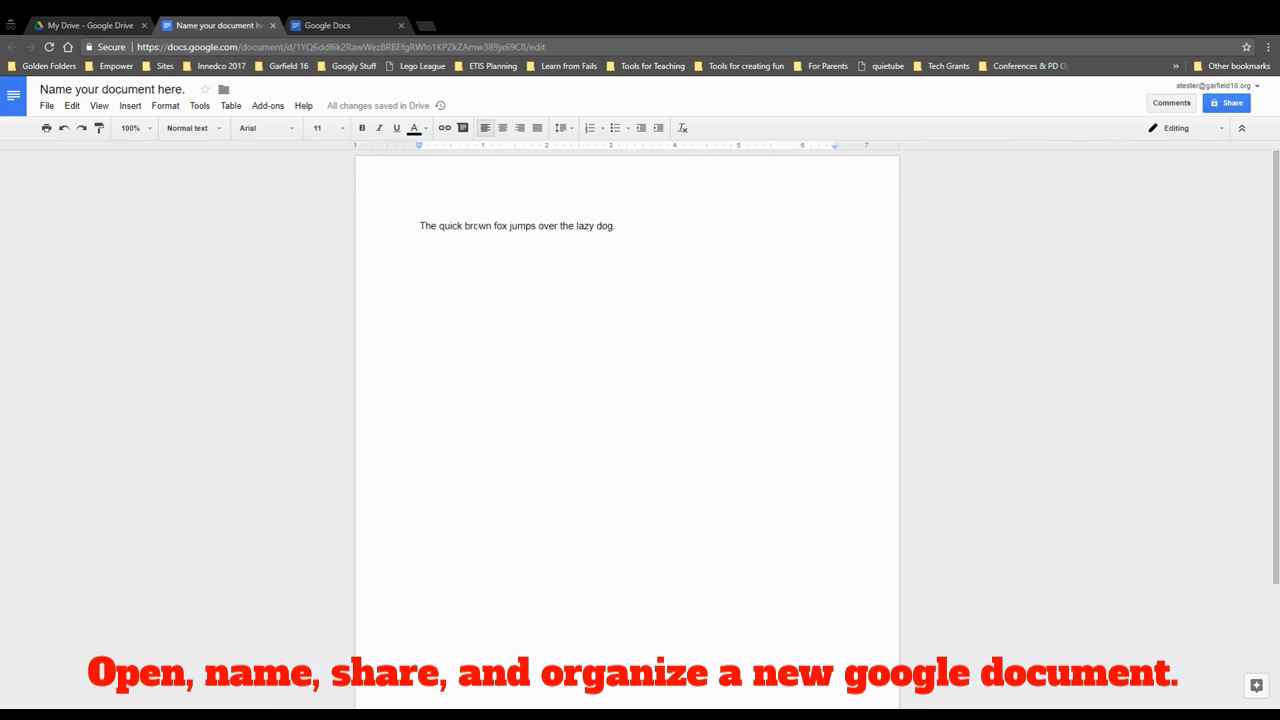
pyautogui.click(46, 105)
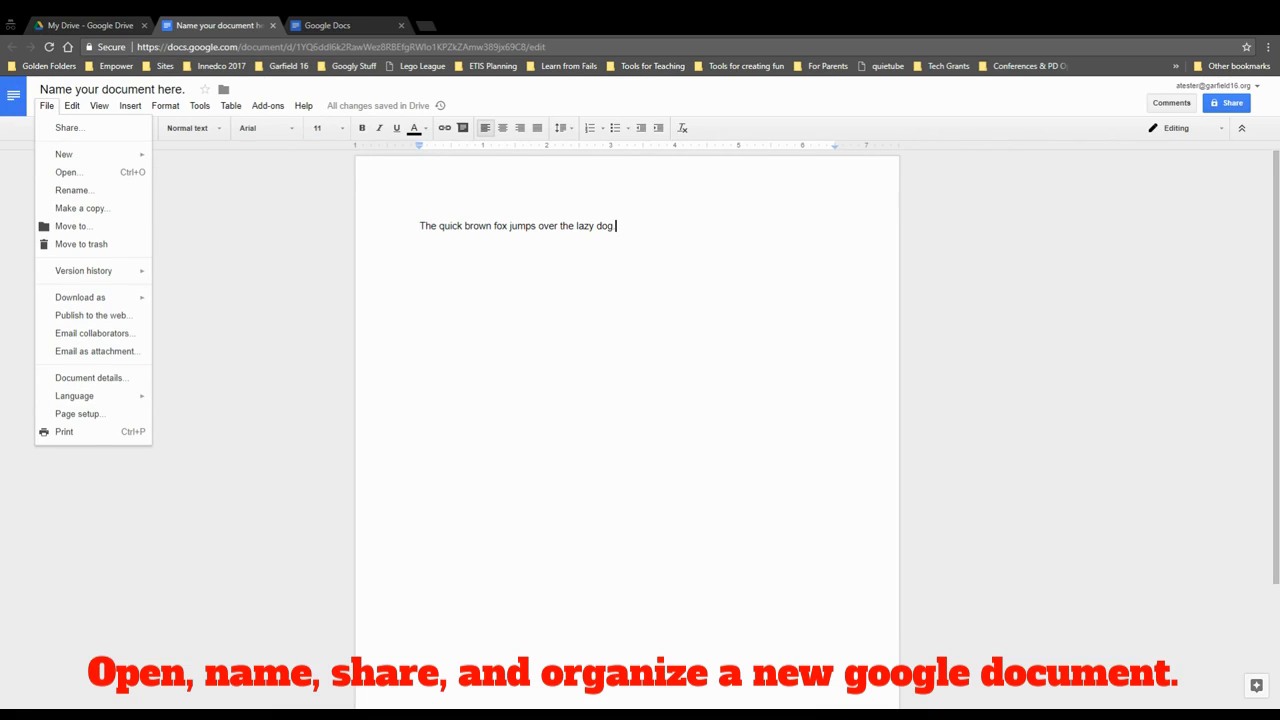
pyautogui.click(500, 342)
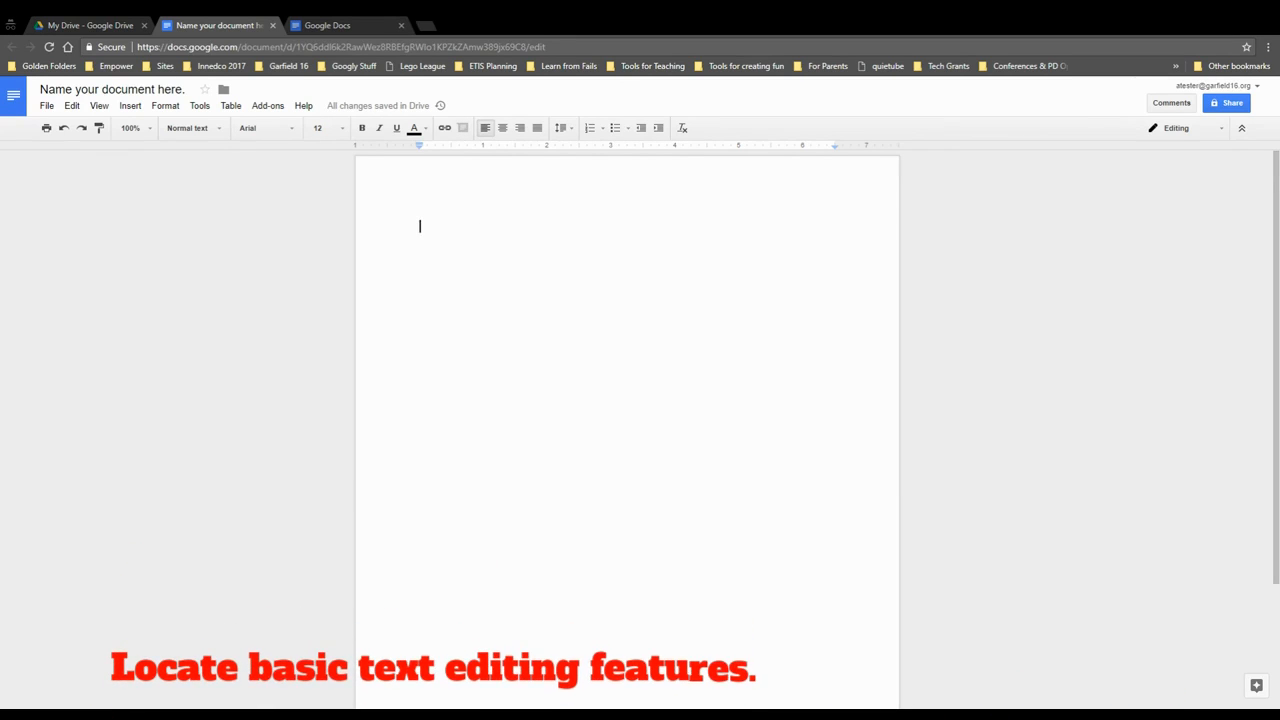
# - Enter "Hello World" in the empty document and format it at size 18 in bold, italic and underline
pyautogui.write('Hello World')
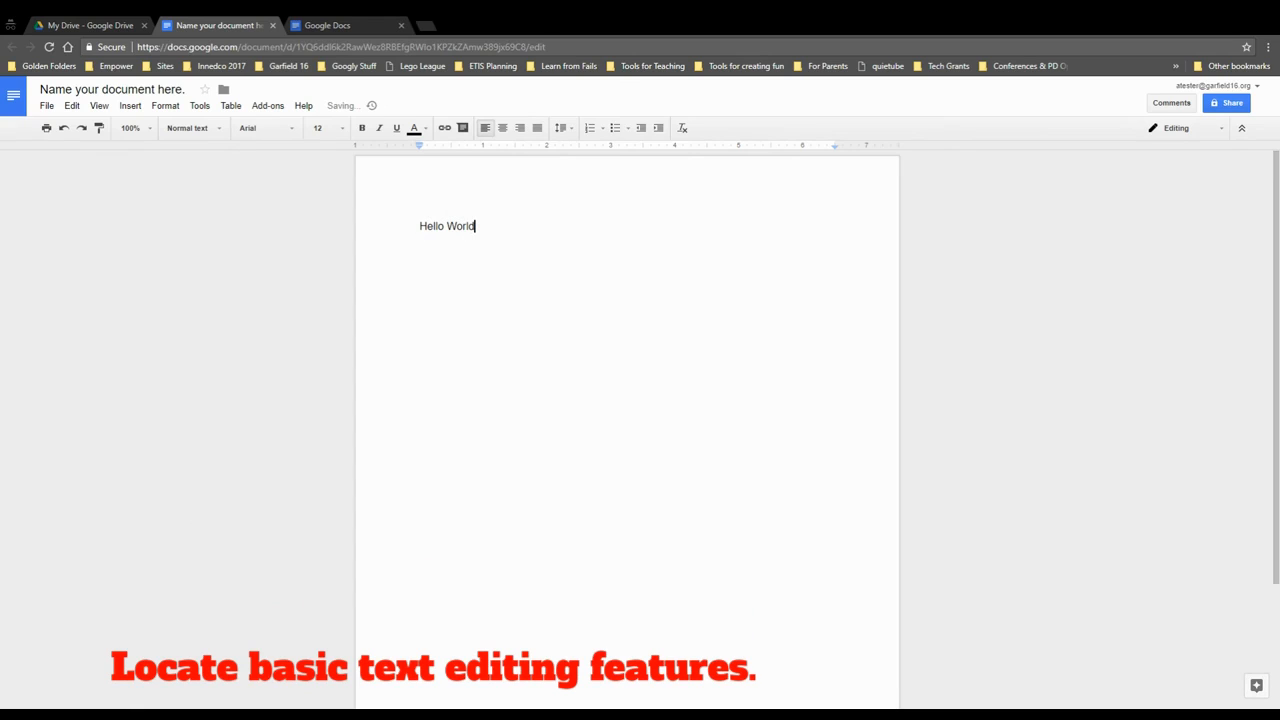
pyautogui.hotkey('ctrl', 'a')
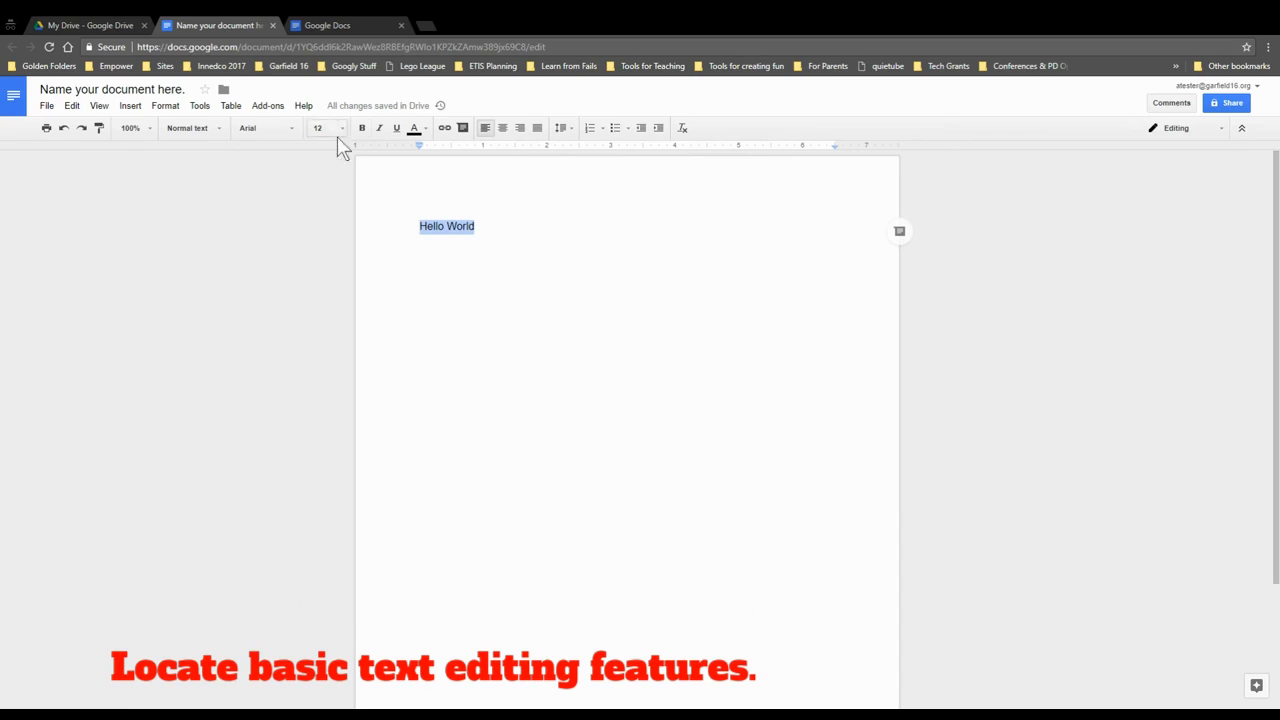
pyautogui.click(341, 128)
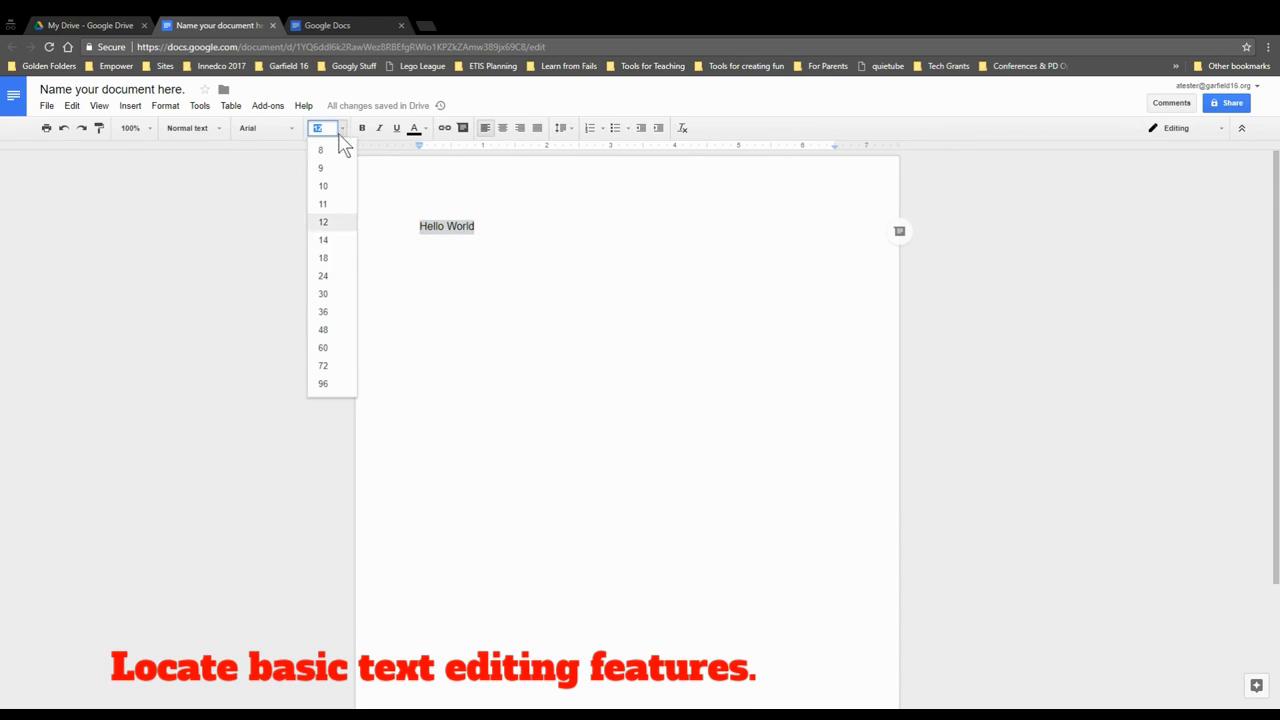
pyautogui.click(338, 260)
pyautogui.click(363, 130)
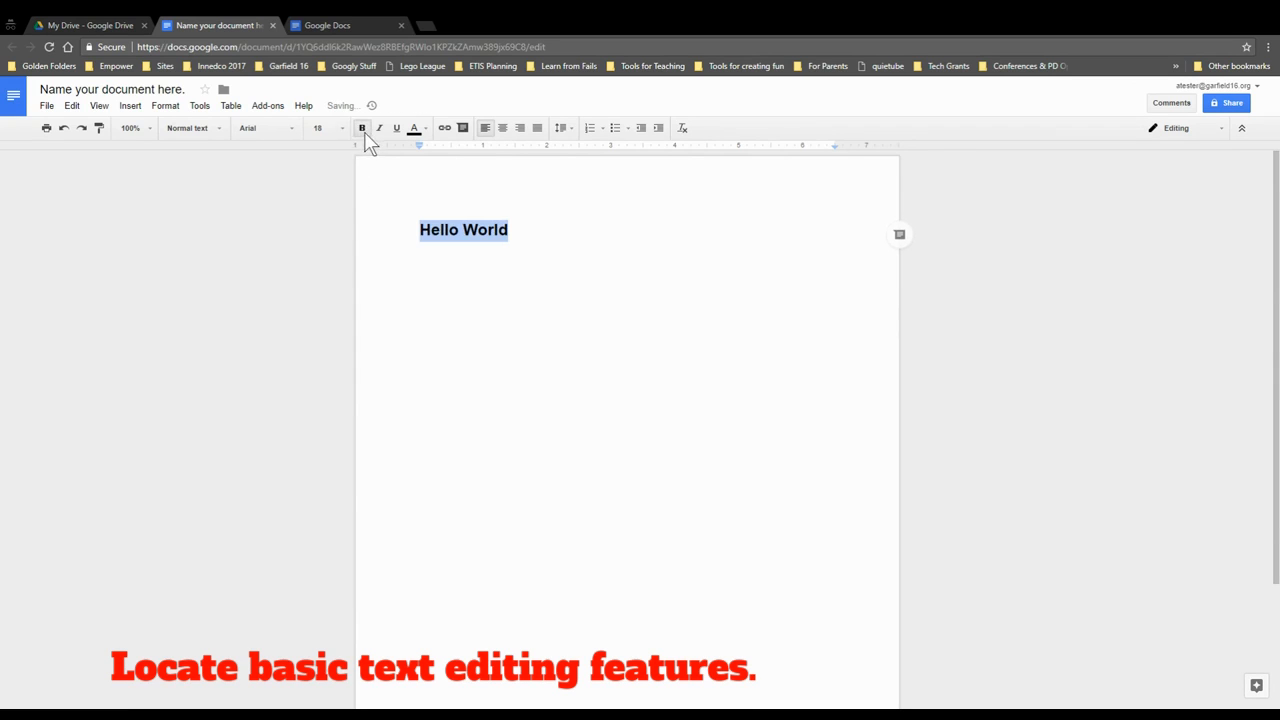
pyautogui.click(380, 132)
pyautogui.click(395, 130)
# - Try Georgia as the font for the Hello World text, and settle on Courier New
pyautogui.click(288, 128)
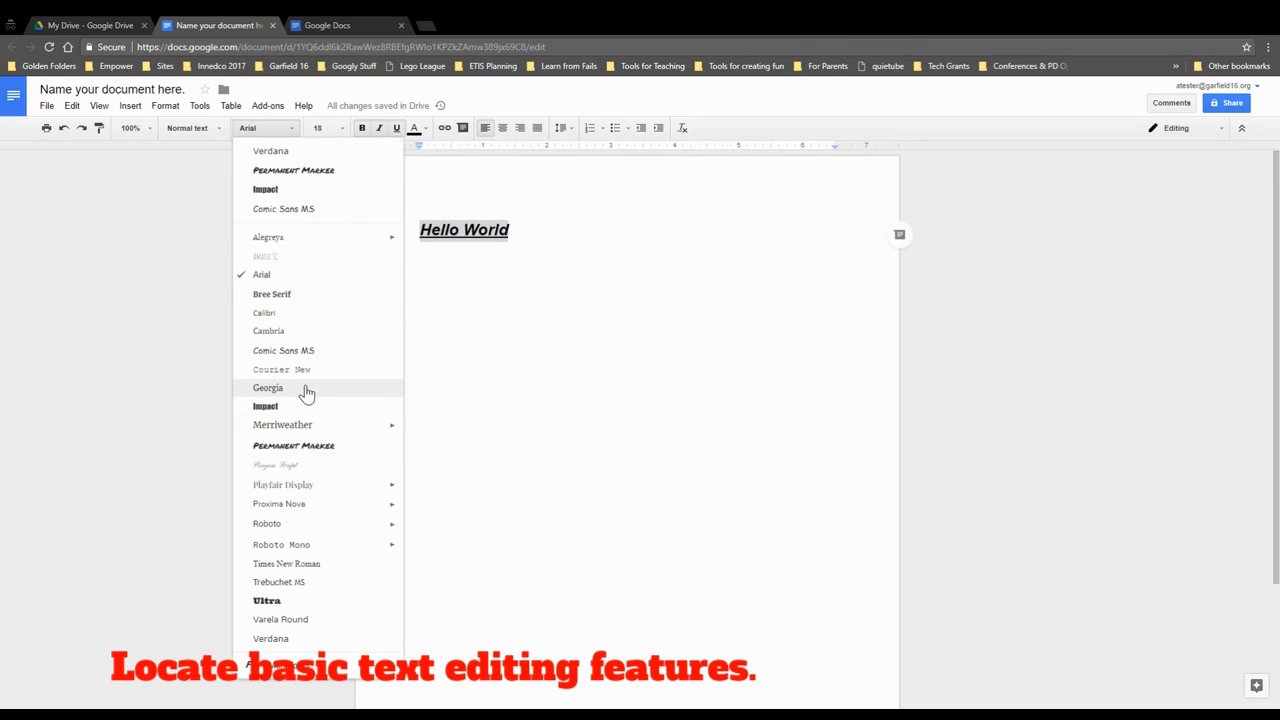
pyautogui.click(306, 393)
pyautogui.click(296, 130)
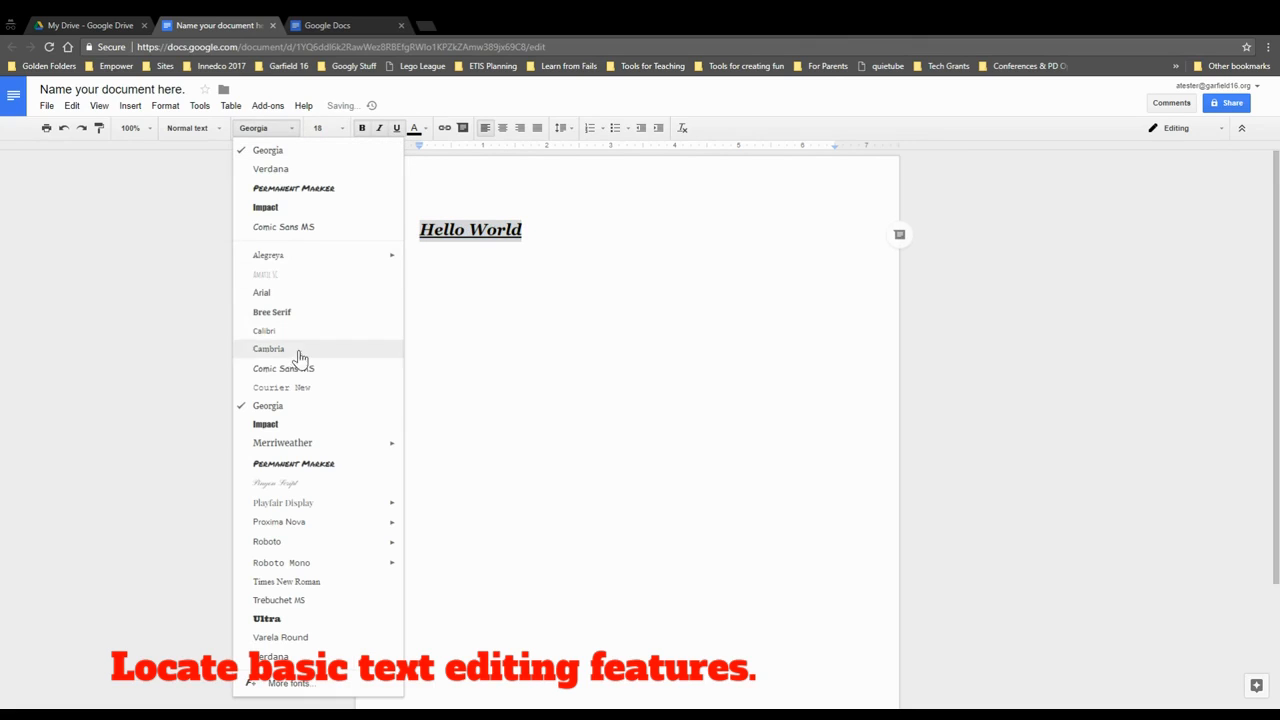
pyautogui.click(290, 388)
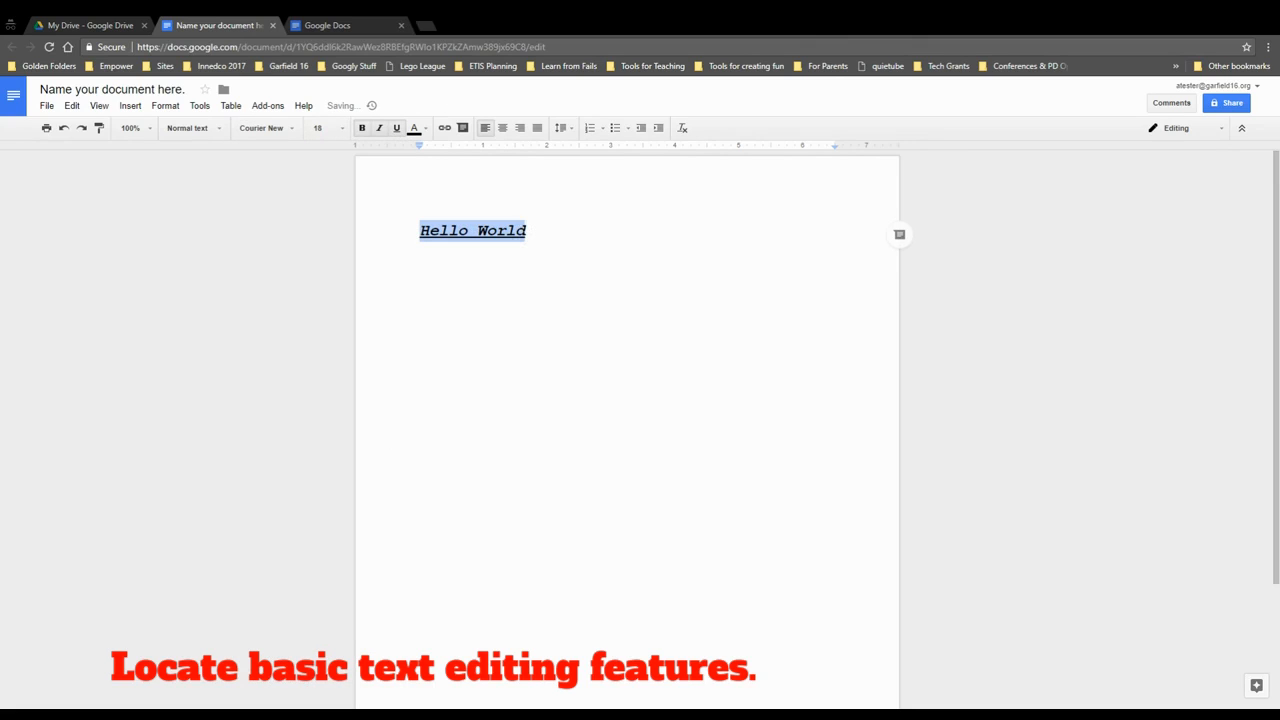
# - Change the text colour of Hello World to bright green
pyautogui.click(527, 231)
pyautogui.moveTo(527, 231); pyautogui.dragTo(419, 231)
pyautogui.click(427, 129)
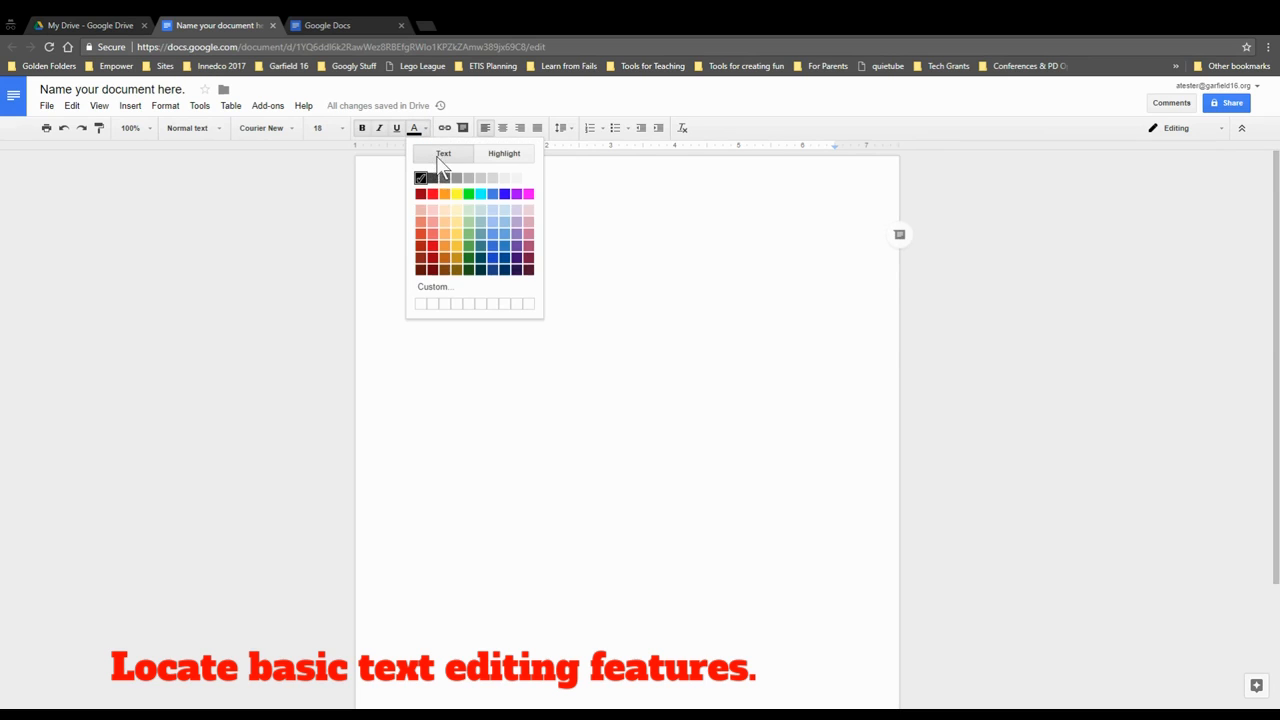
pyautogui.click(468, 195)
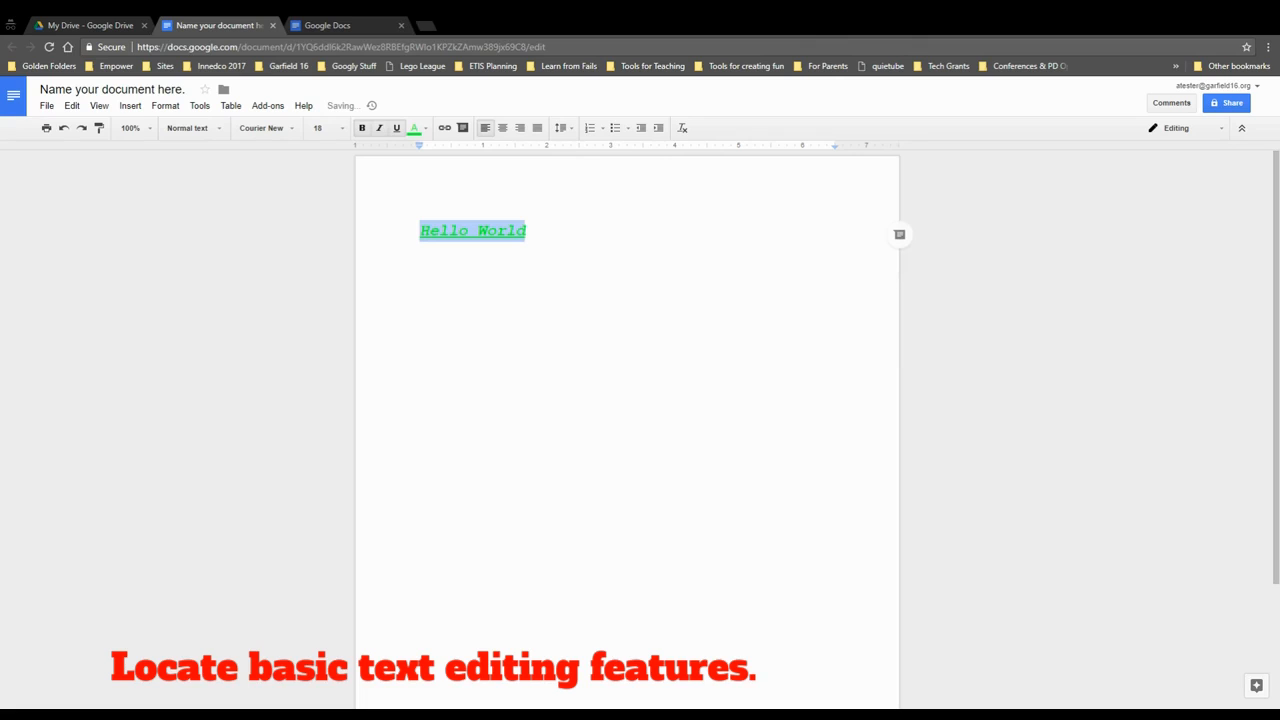
pyautogui.doubleClick(531, 231)
pyautogui.press('Home')
pyautogui.press('Return')
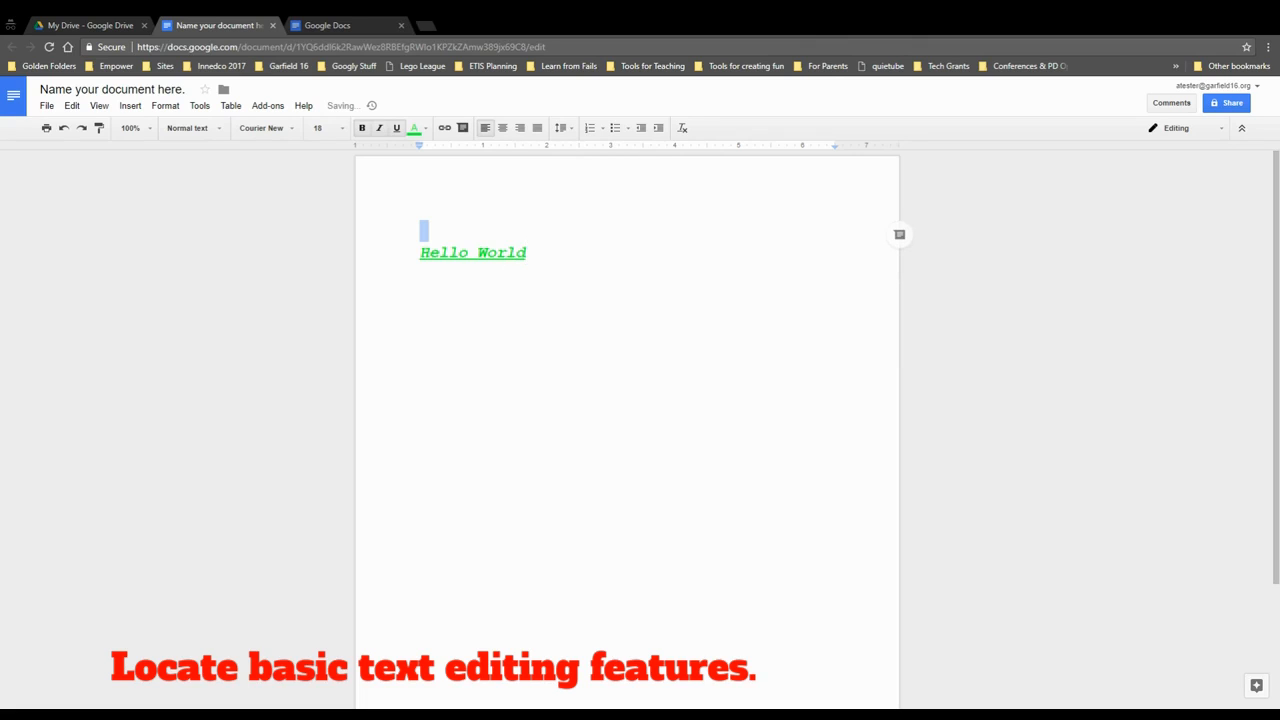
pyautogui.press('BackSpace')
# - Copy the Hello World line and paste the copy below it, leaving one empty line in between
pyautogui.tripleClick(494, 231)
pyautogui.hotkey('ctrl', 'c')
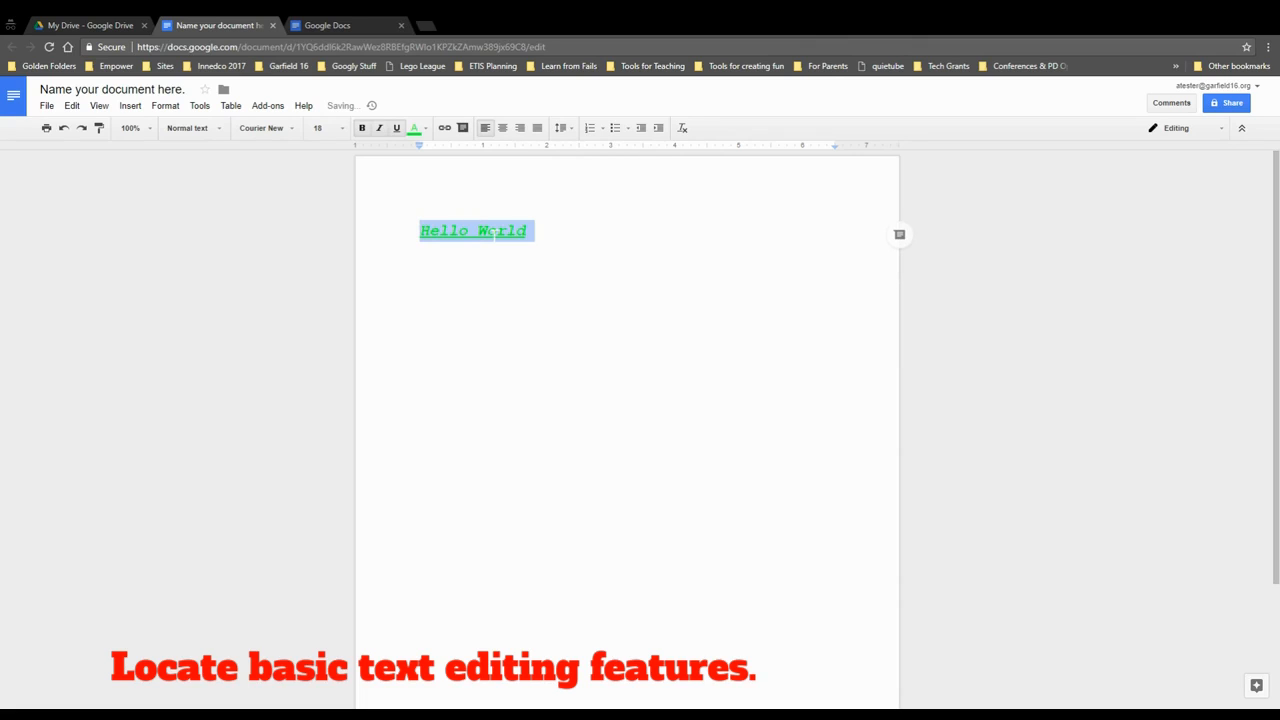
pyautogui.click(530, 237)
pyautogui.press('Return')
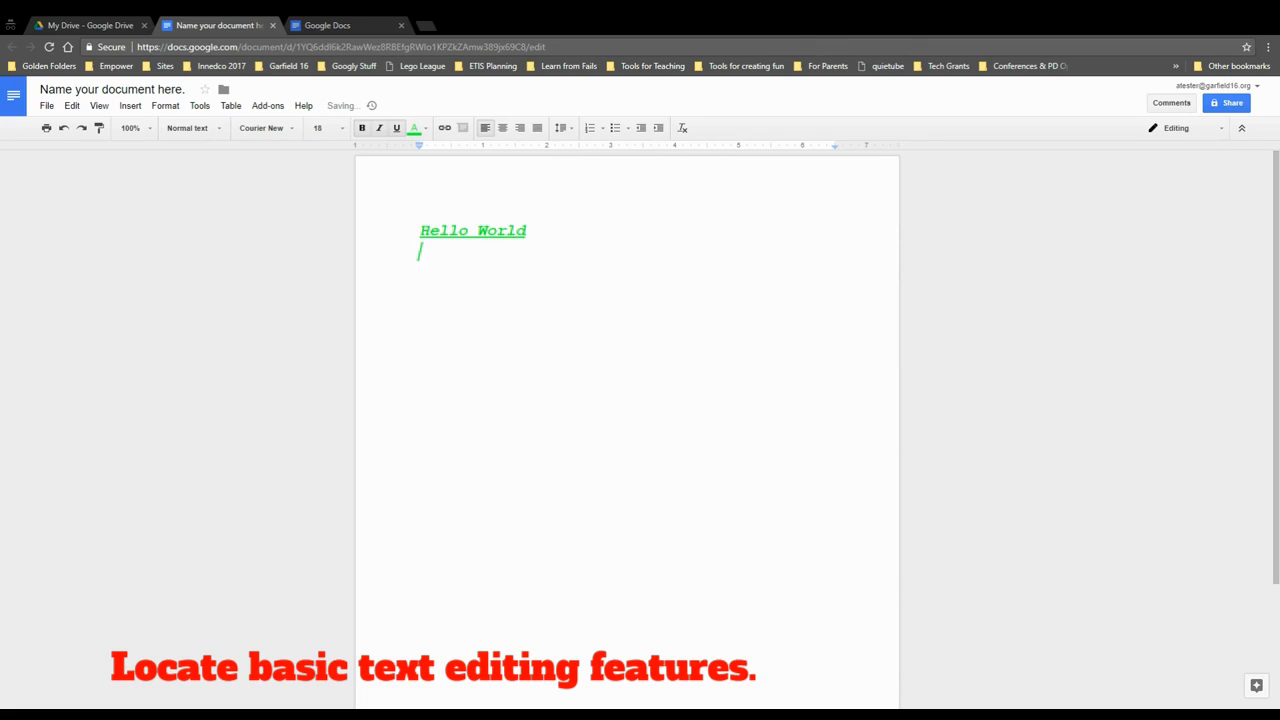
pyautogui.press('Return')
pyautogui.hotkey('ctrl', 'v')
# - Give the second Hello World line black text with a bright green highlight
pyautogui.tripleClick(488, 274)
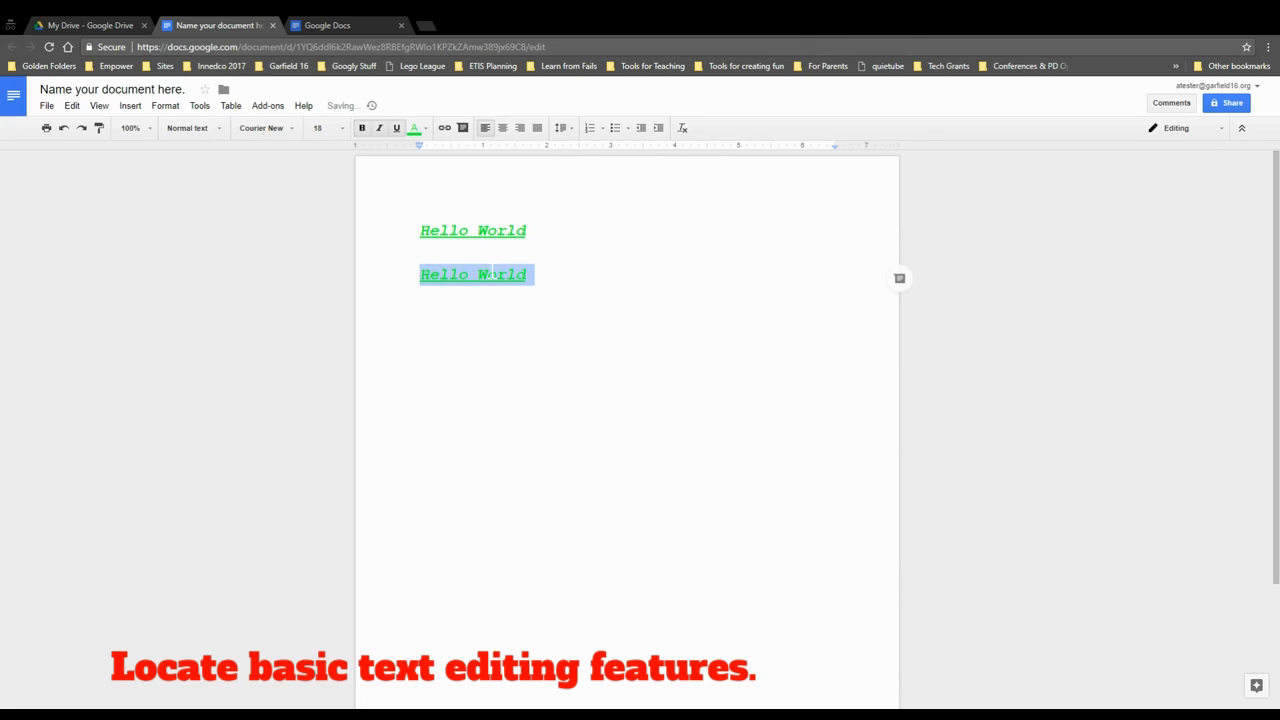
pyautogui.click(416, 130)
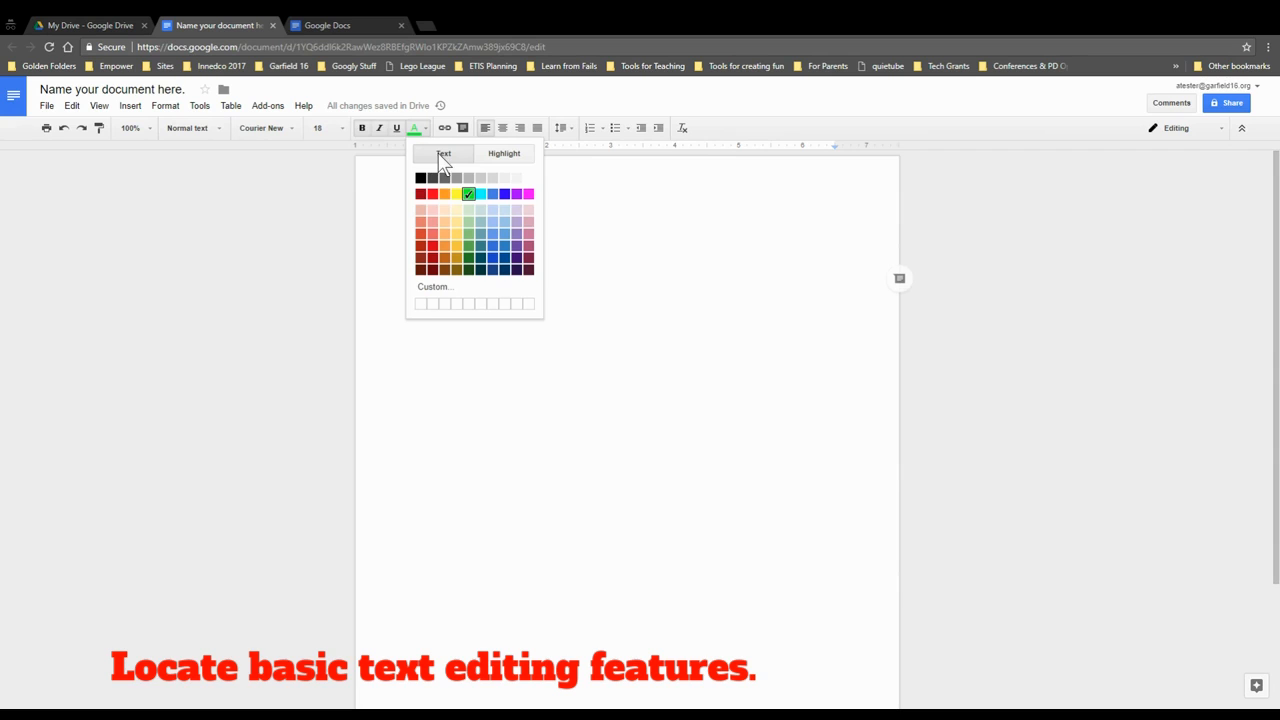
pyautogui.click(420, 178)
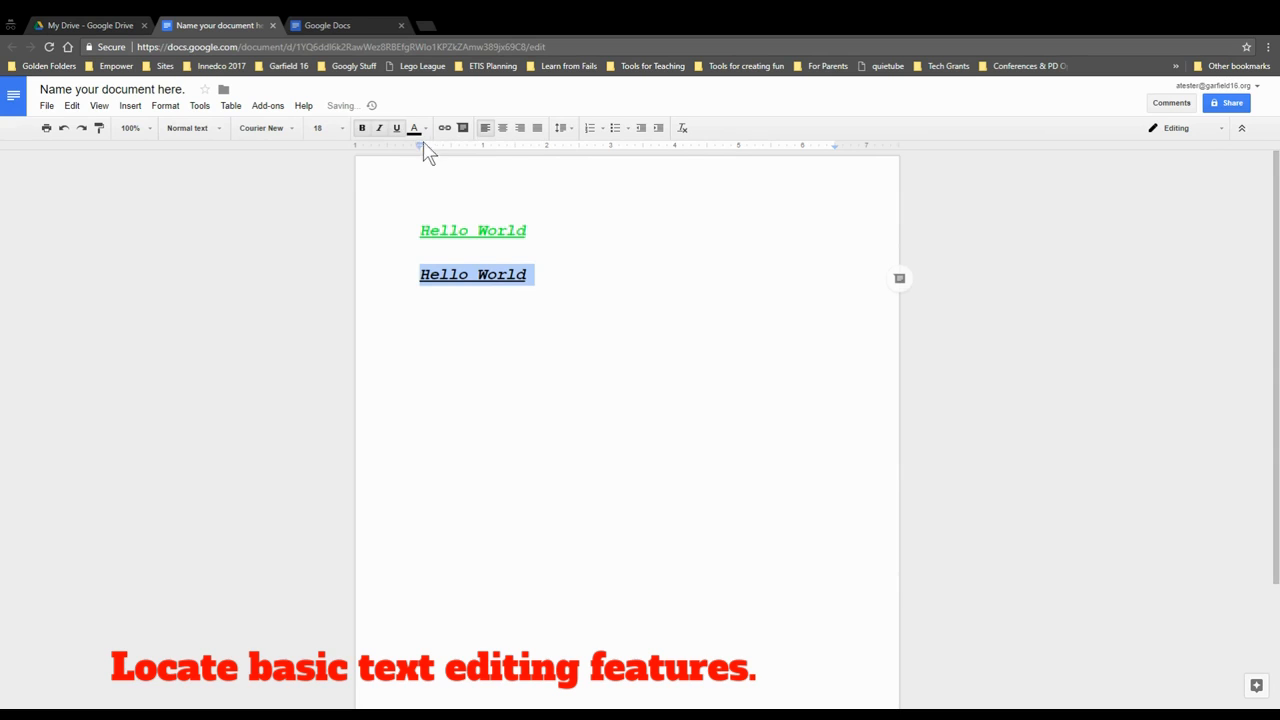
pyautogui.click(416, 128)
pyautogui.click(507, 160)
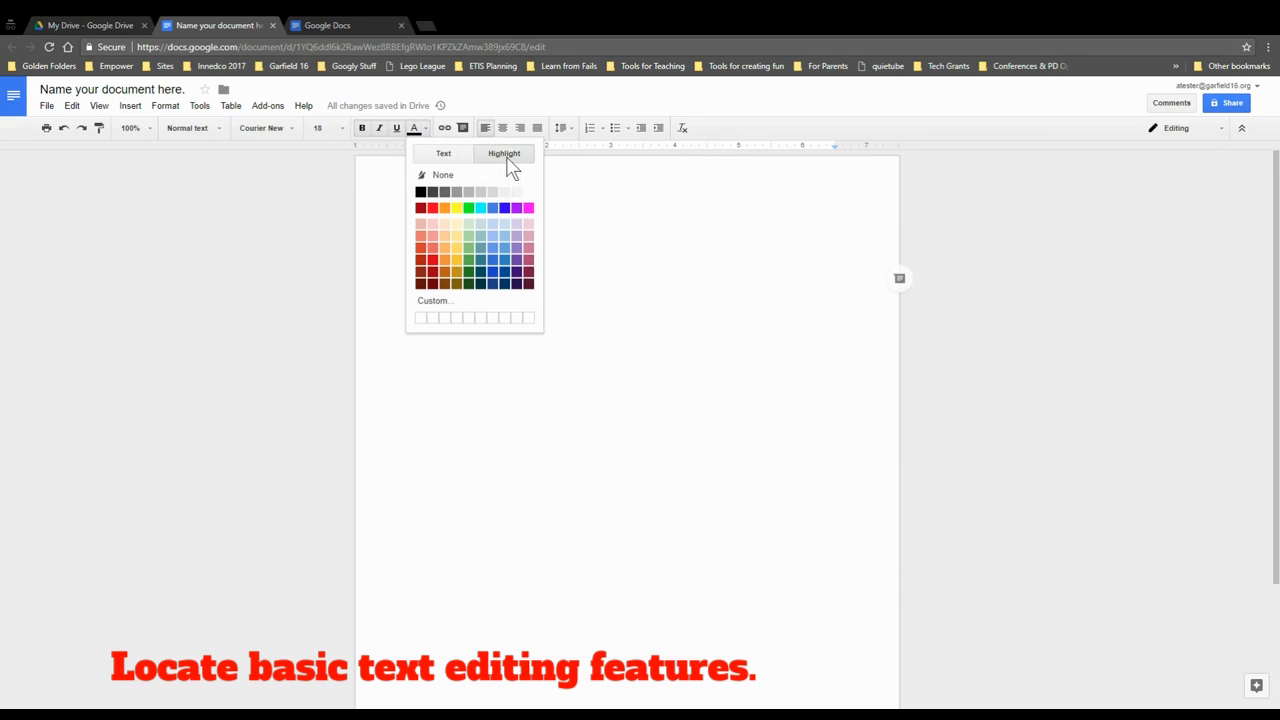
pyautogui.click(469, 209)
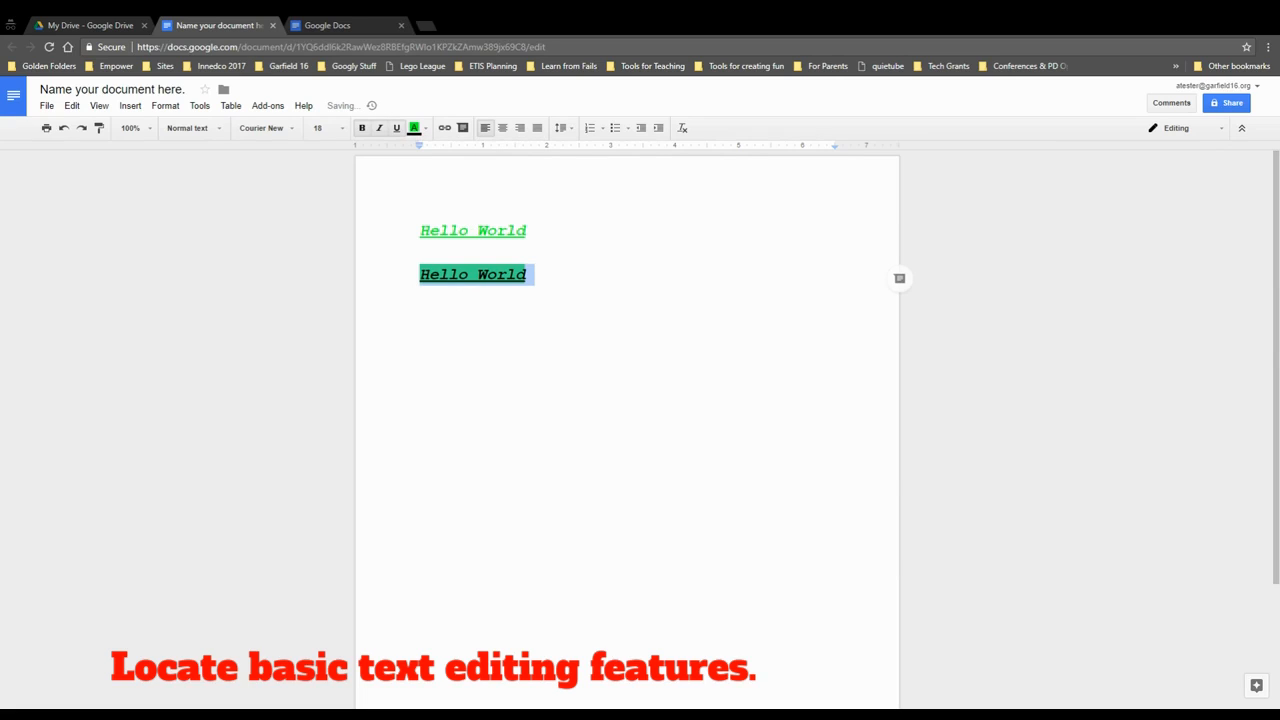
pyautogui.doubleClick(424, 253)
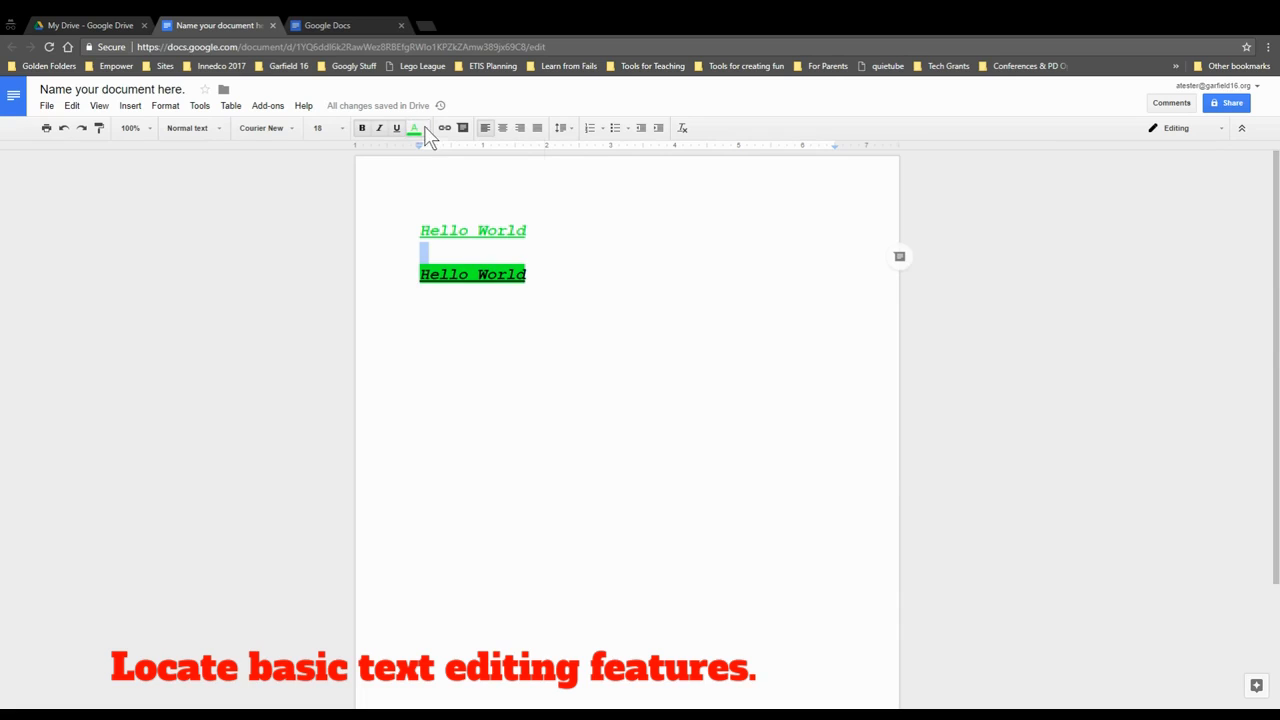
pyautogui.click(425, 129)
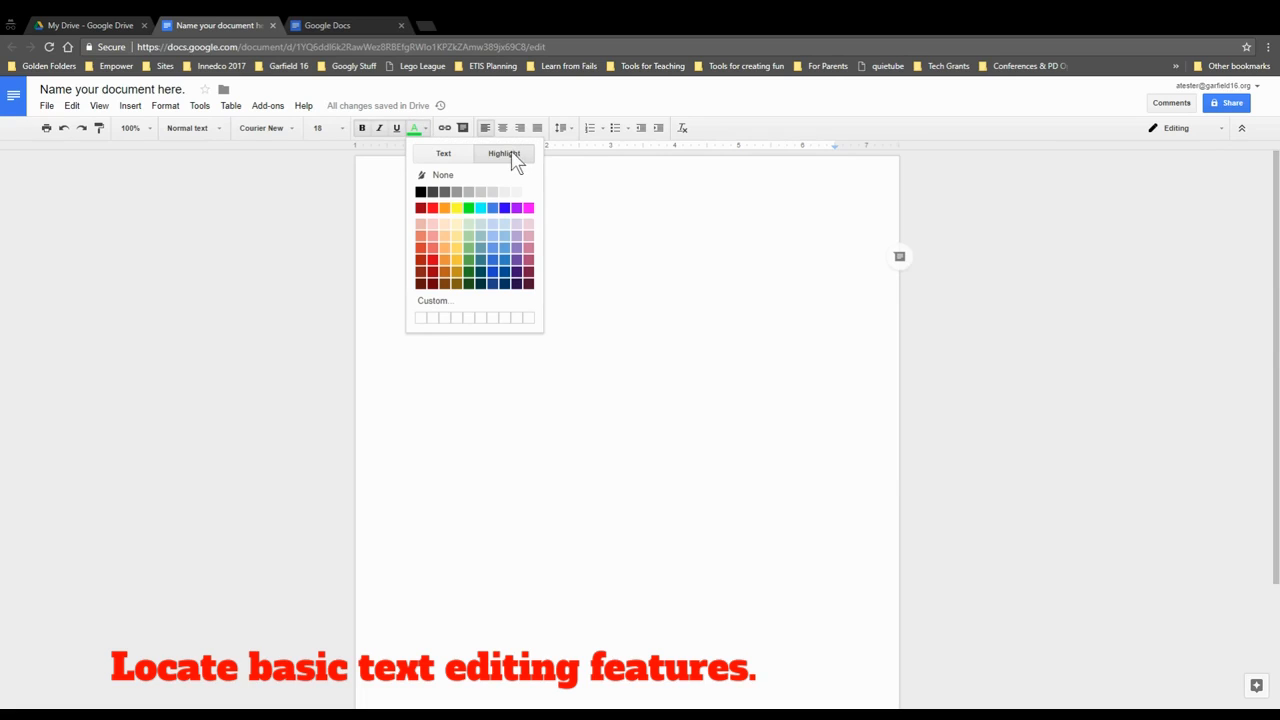
pyautogui.click(530, 274)
pyautogui.press('Return')
# - Try centre and right alignment on the second Hello World line, and return it to left alignment
pyautogui.tripleClick(487, 263)
pyautogui.tripleClick(489, 274)
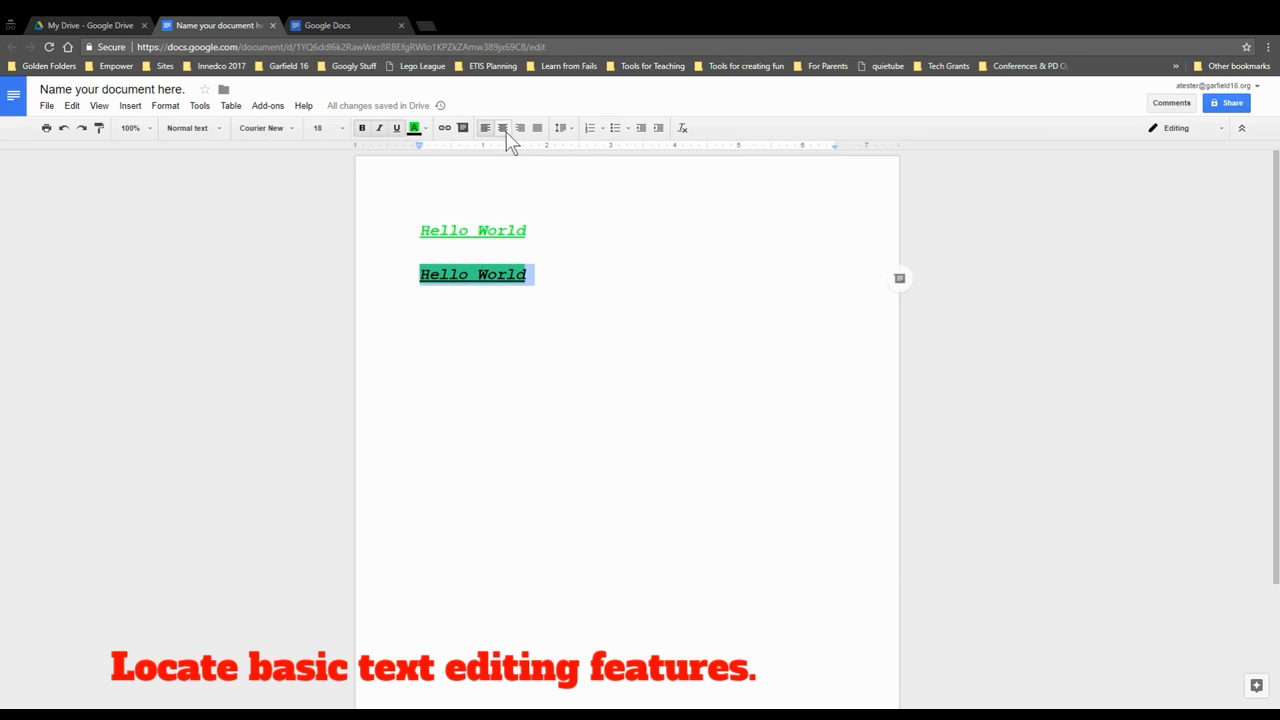
pyautogui.click(503, 128)
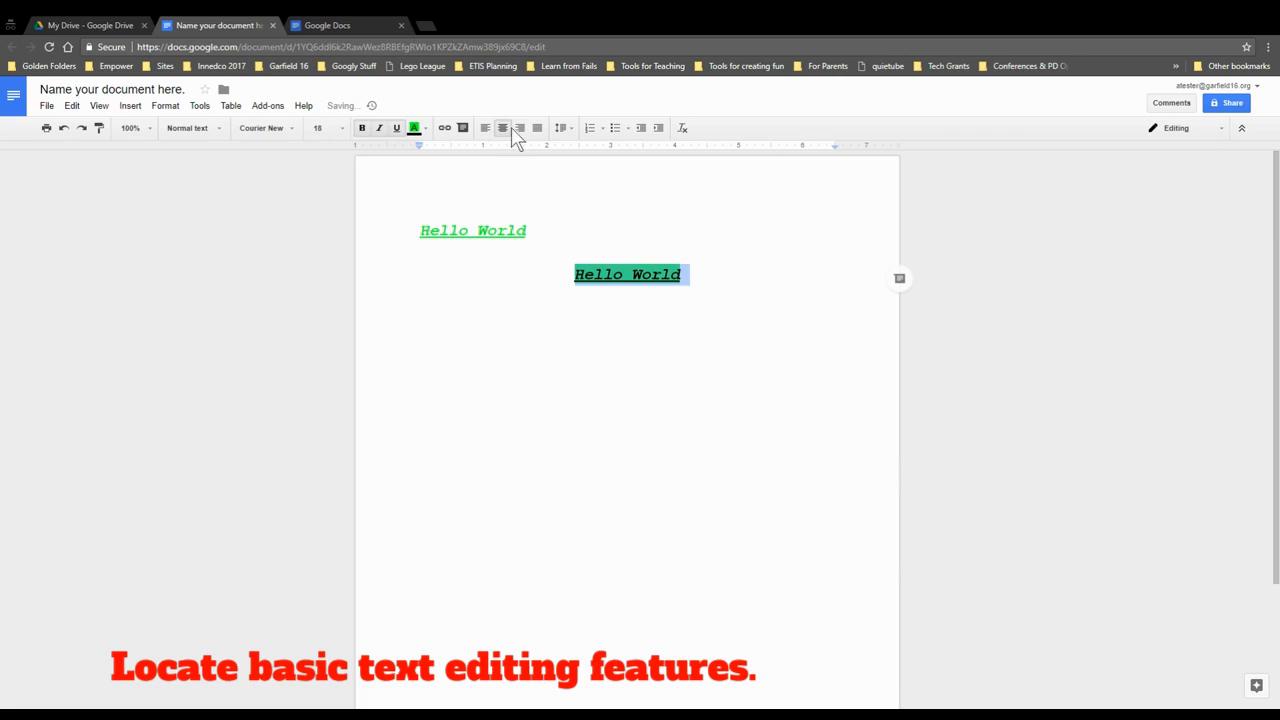
pyautogui.click(519, 128)
pyautogui.click(485, 128)
# - Try single line spacing on the entire document text, and settle on double spacing
pyautogui.press('Up')
pyautogui.hotkey('ctrl', 'a')
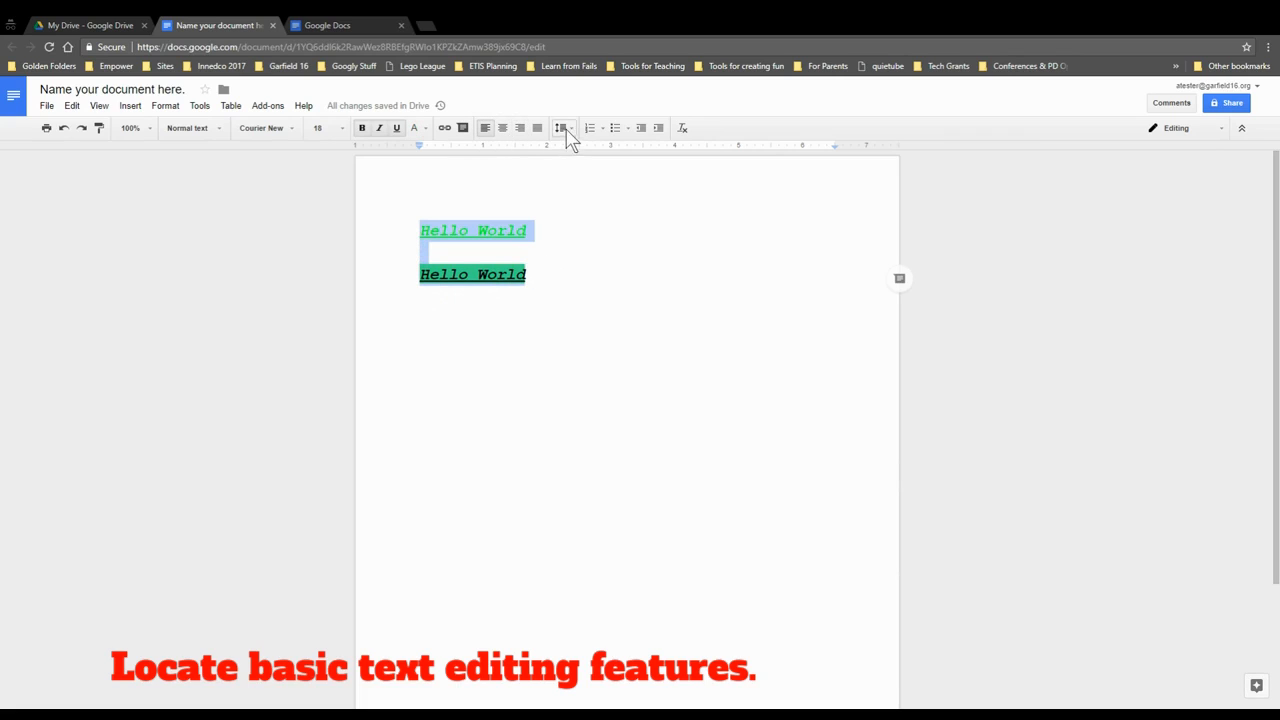
pyautogui.click(563, 129)
pyautogui.click(580, 152)
pyautogui.click(574, 138)
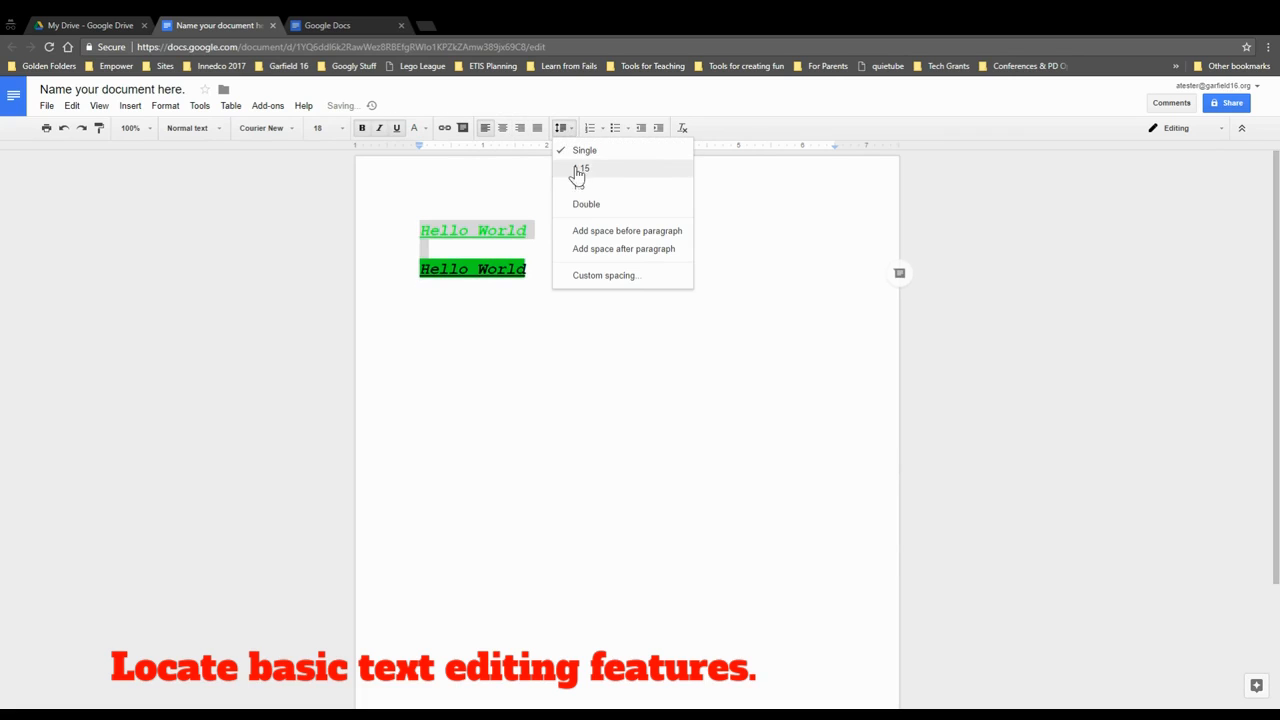
pyautogui.click(580, 203)
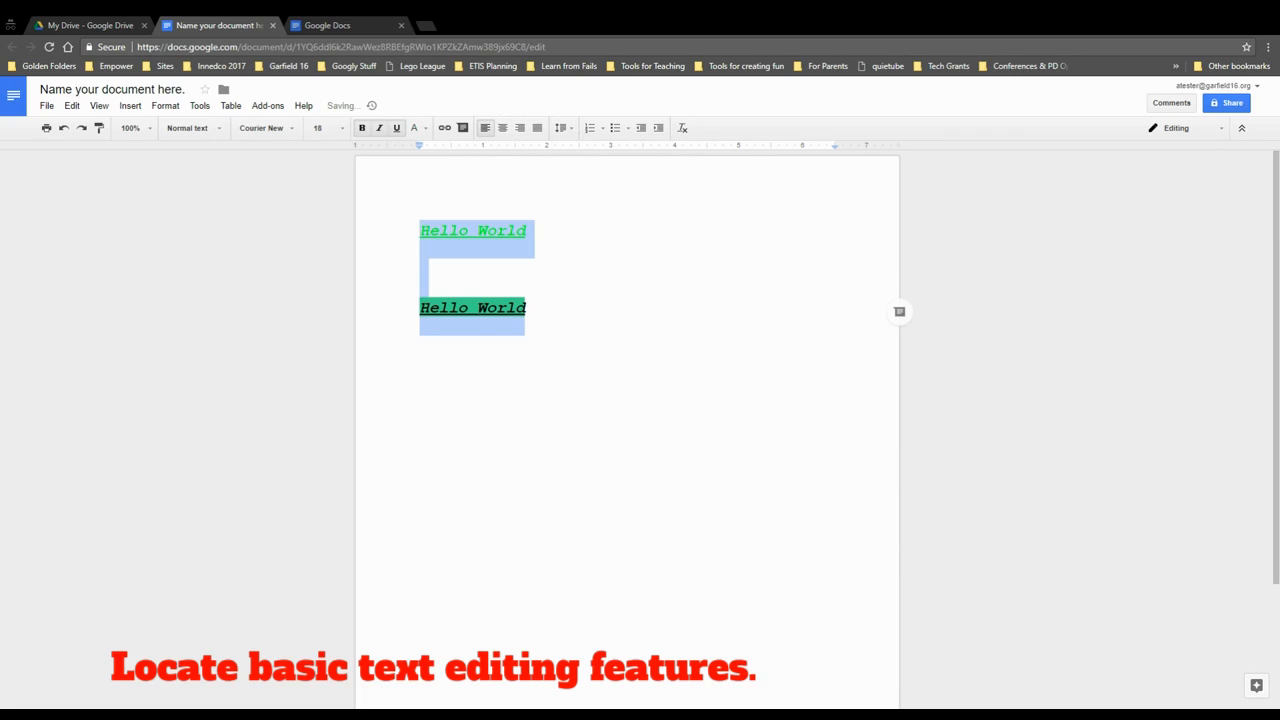
# - Turn all the lines into a numbered list, and switch it to a bulleted list with the default round bullets
pyautogui.click(591, 128)
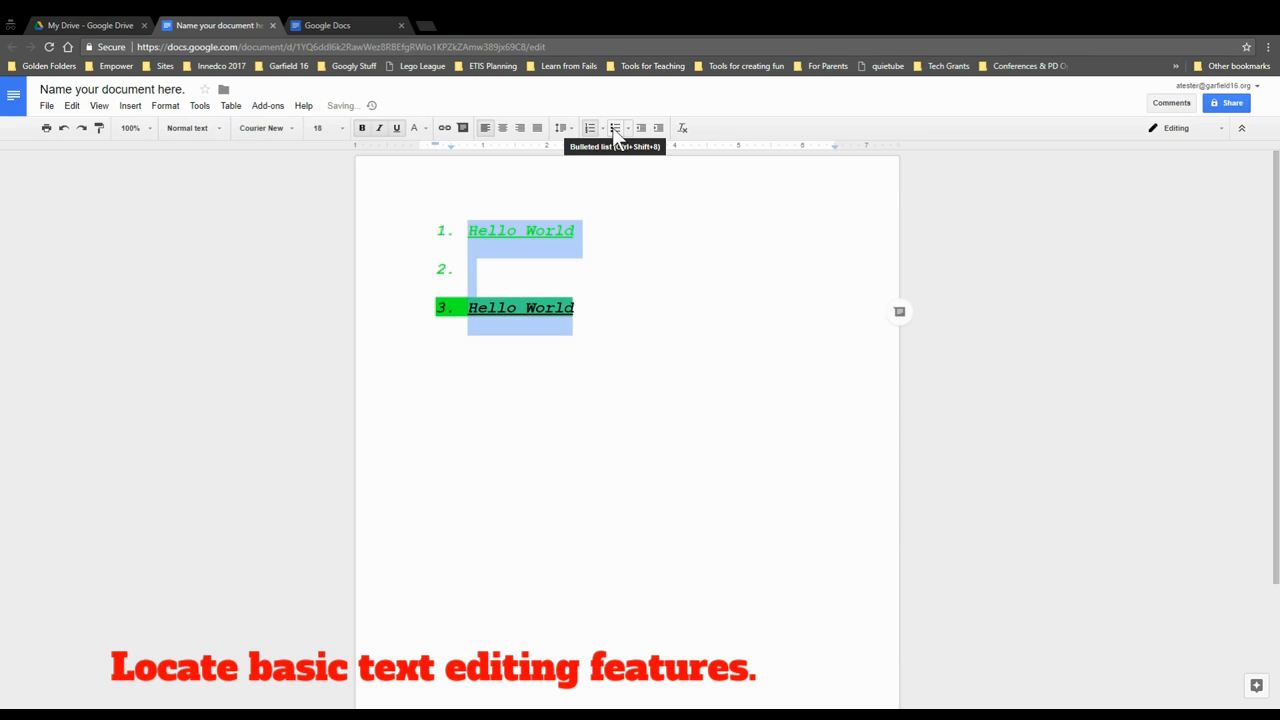
pyautogui.click(615, 128)
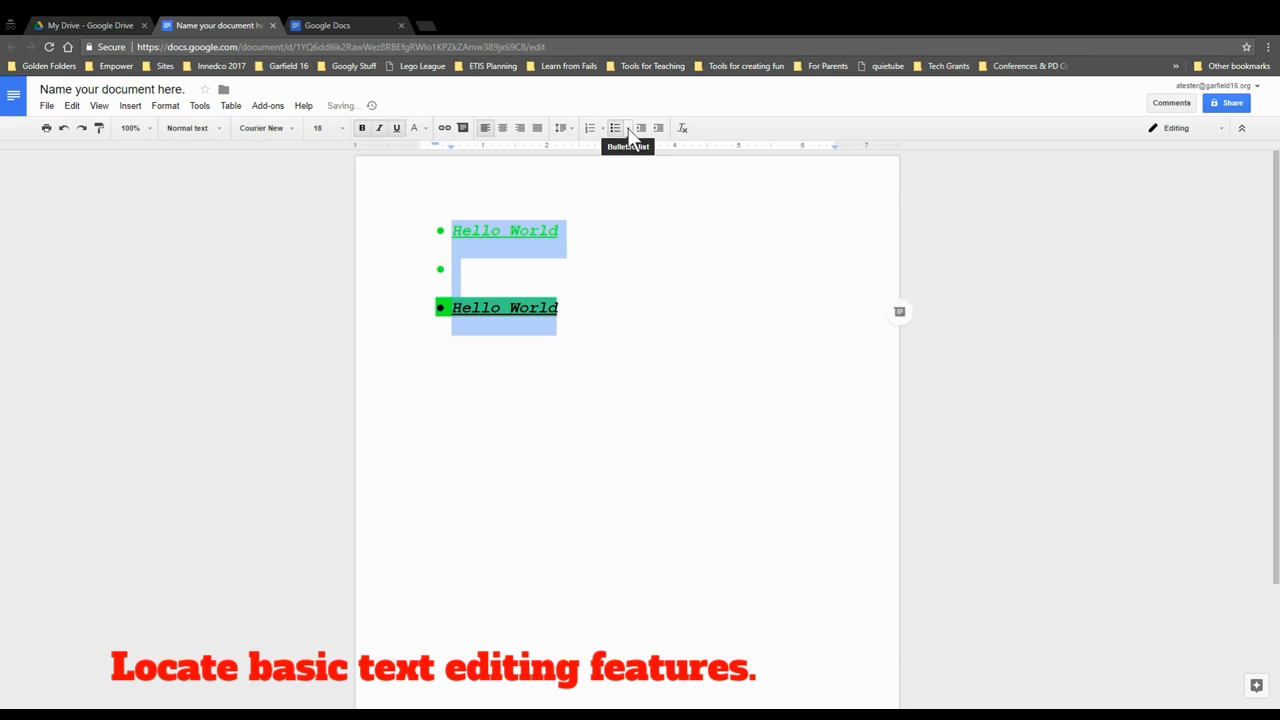
pyautogui.click(629, 129)
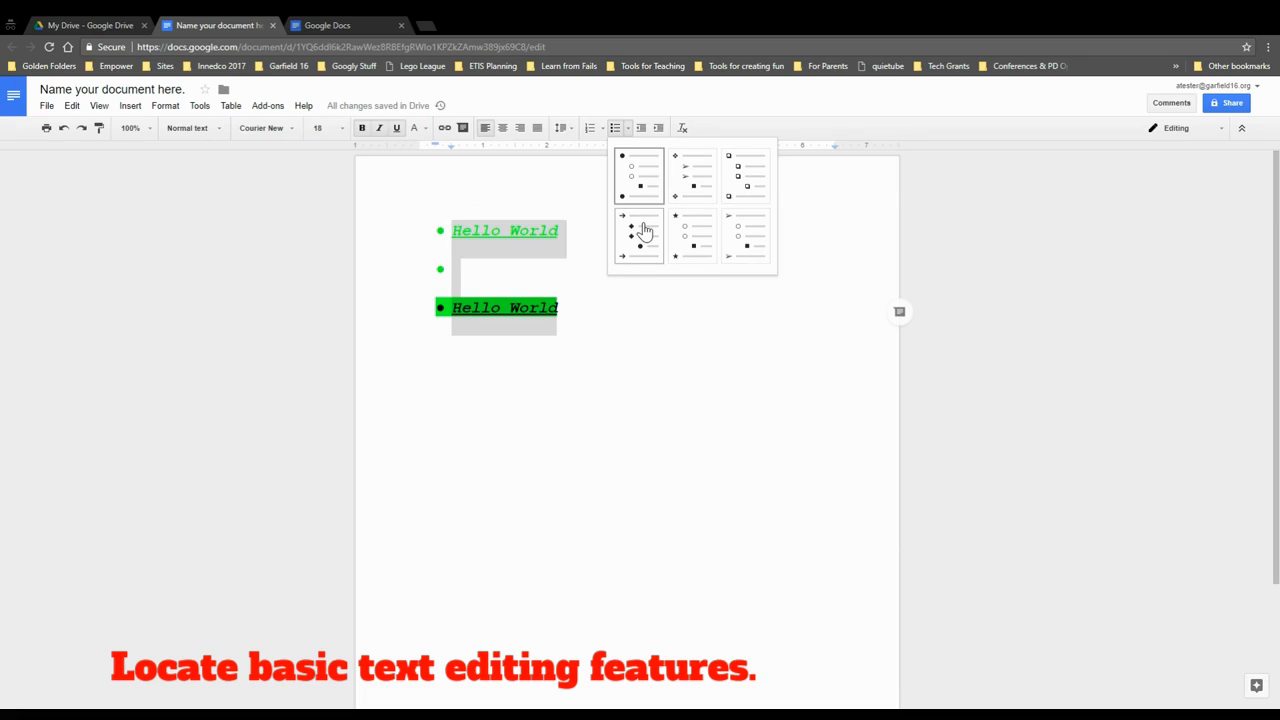
pyautogui.click(490, 307)
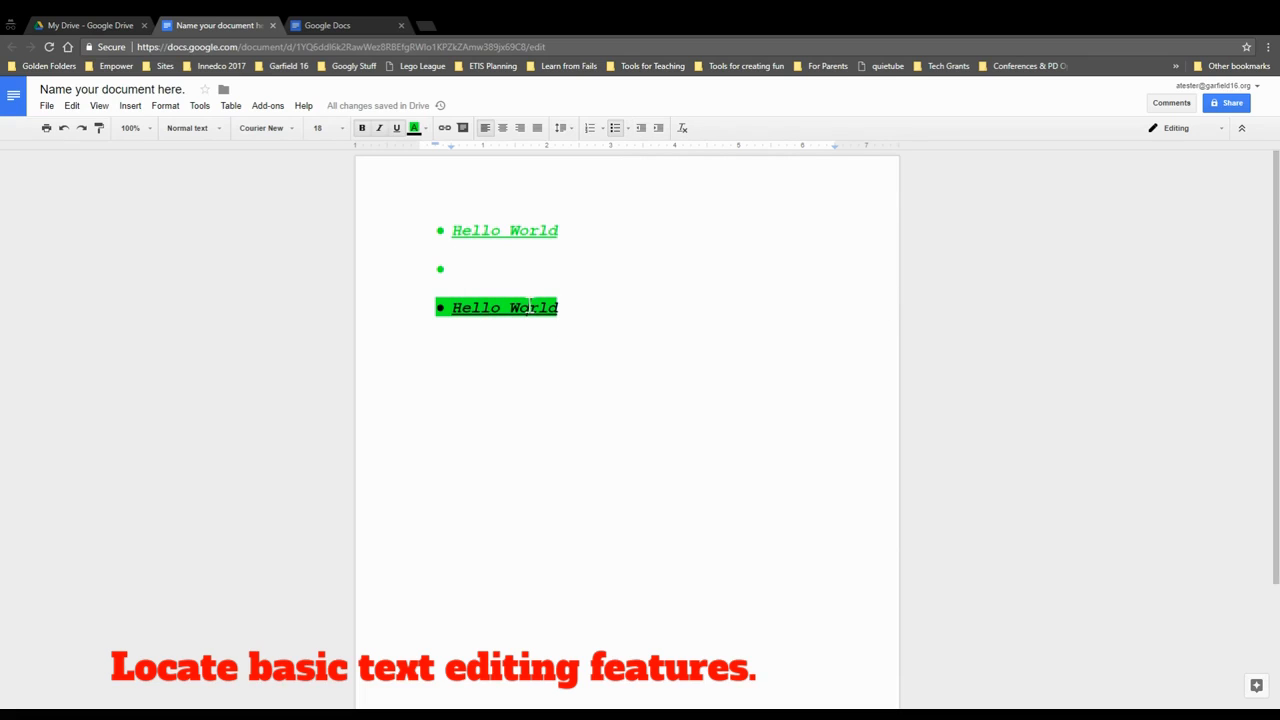
pyautogui.tripleClick(529, 306)
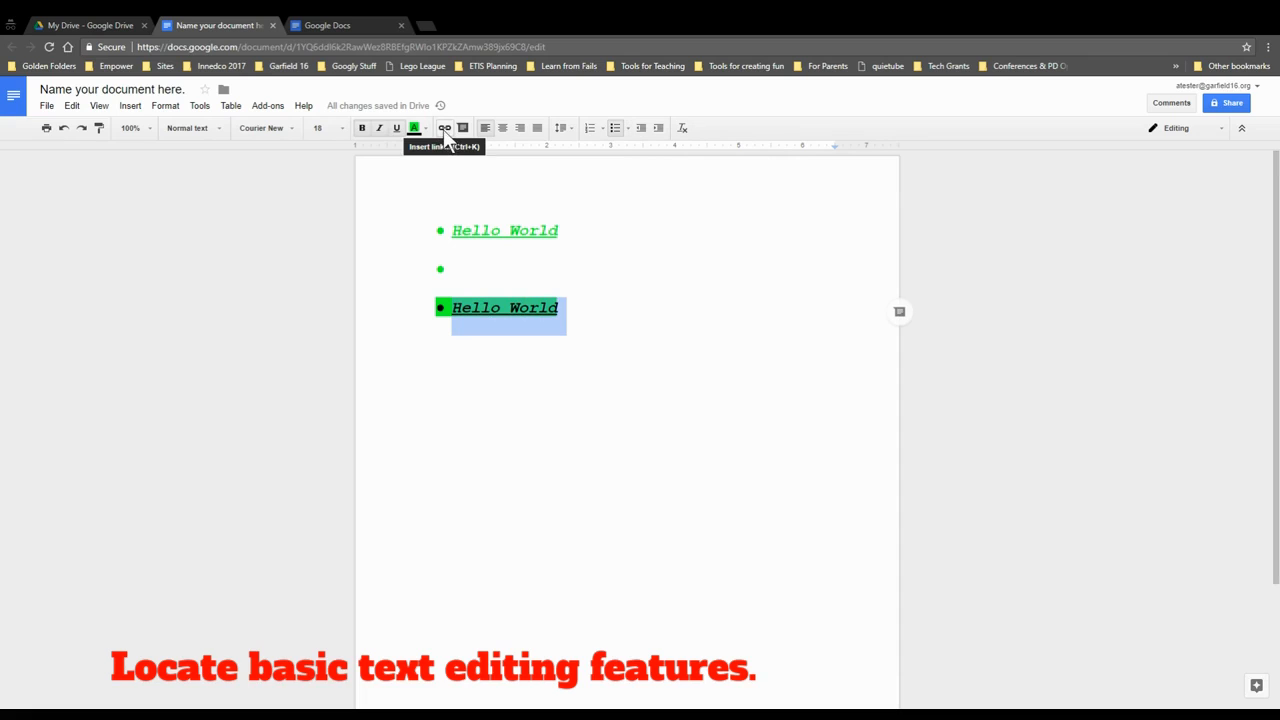
pyautogui.click(445, 129)
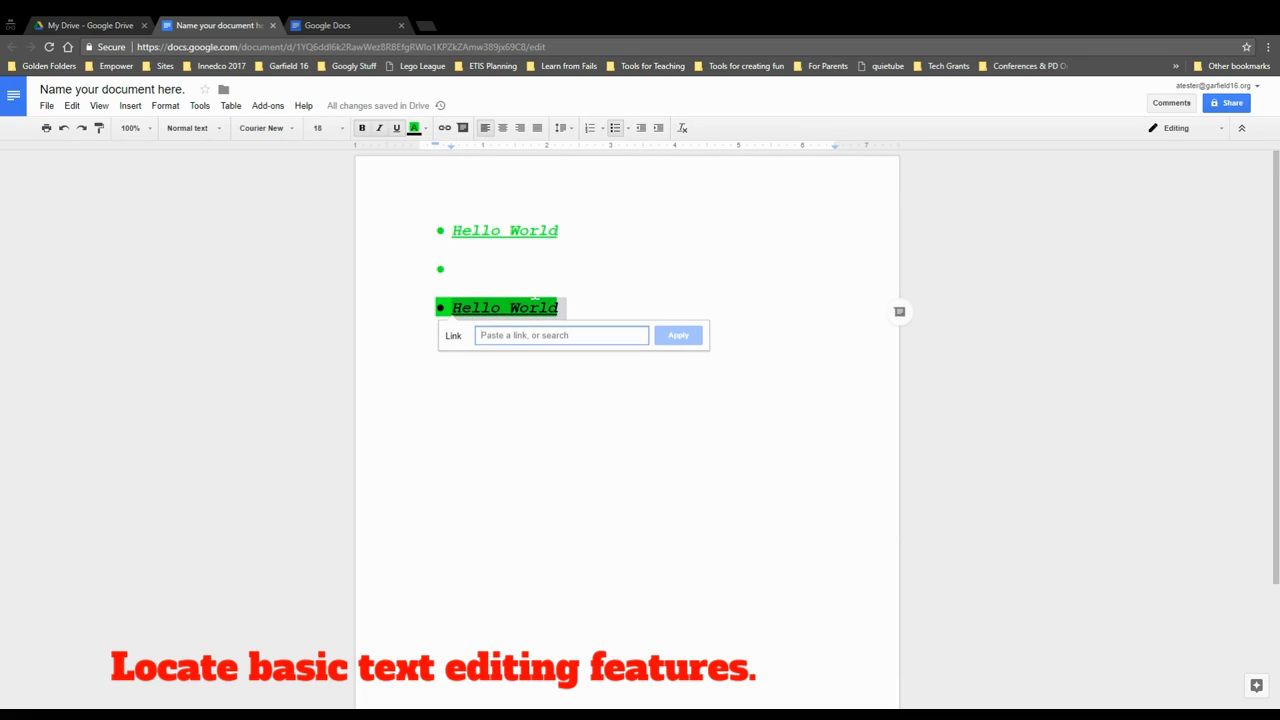
pyautogui.write('www.youtube.com')
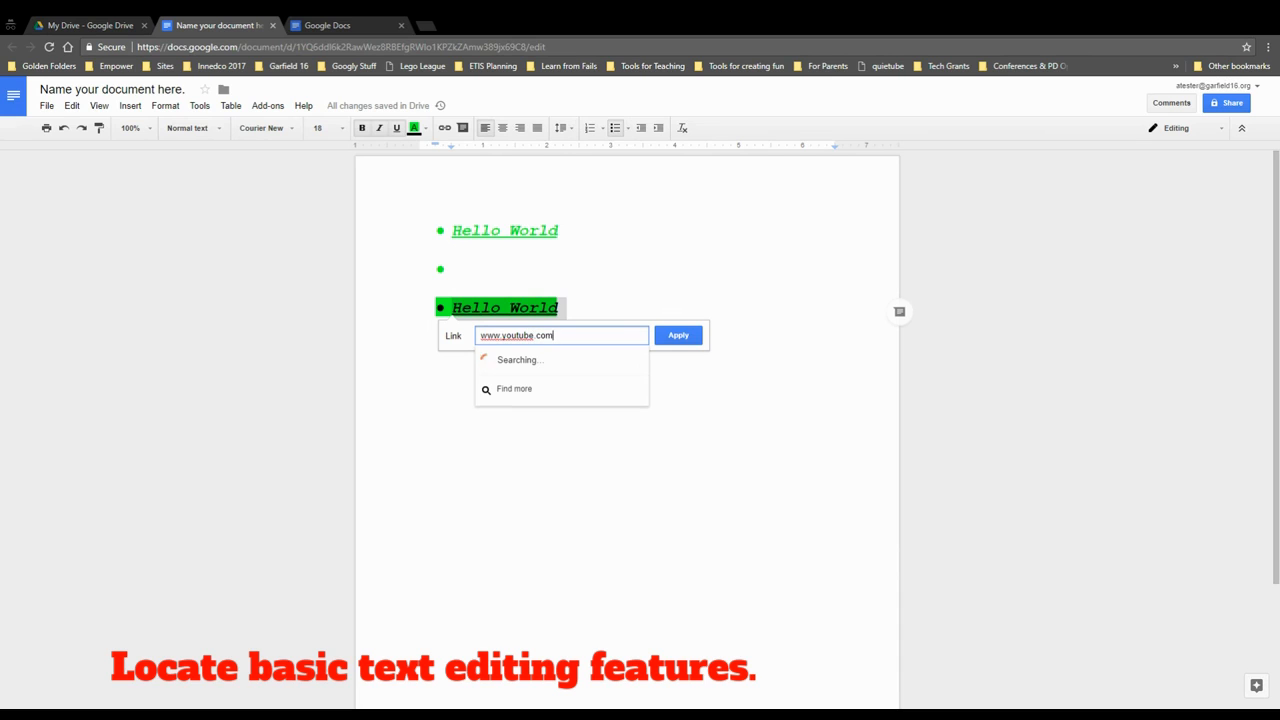
pyautogui.click(679, 336)
pyautogui.click(511, 308)
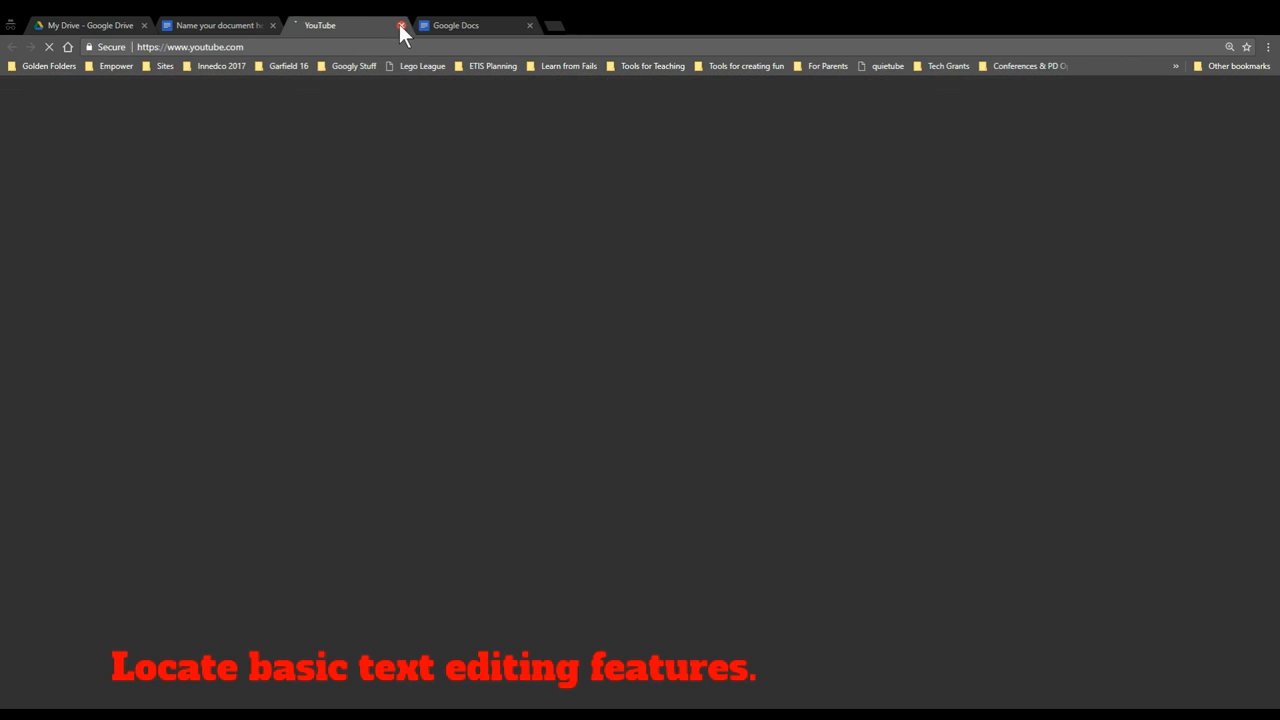
pyautogui.click(401, 25)
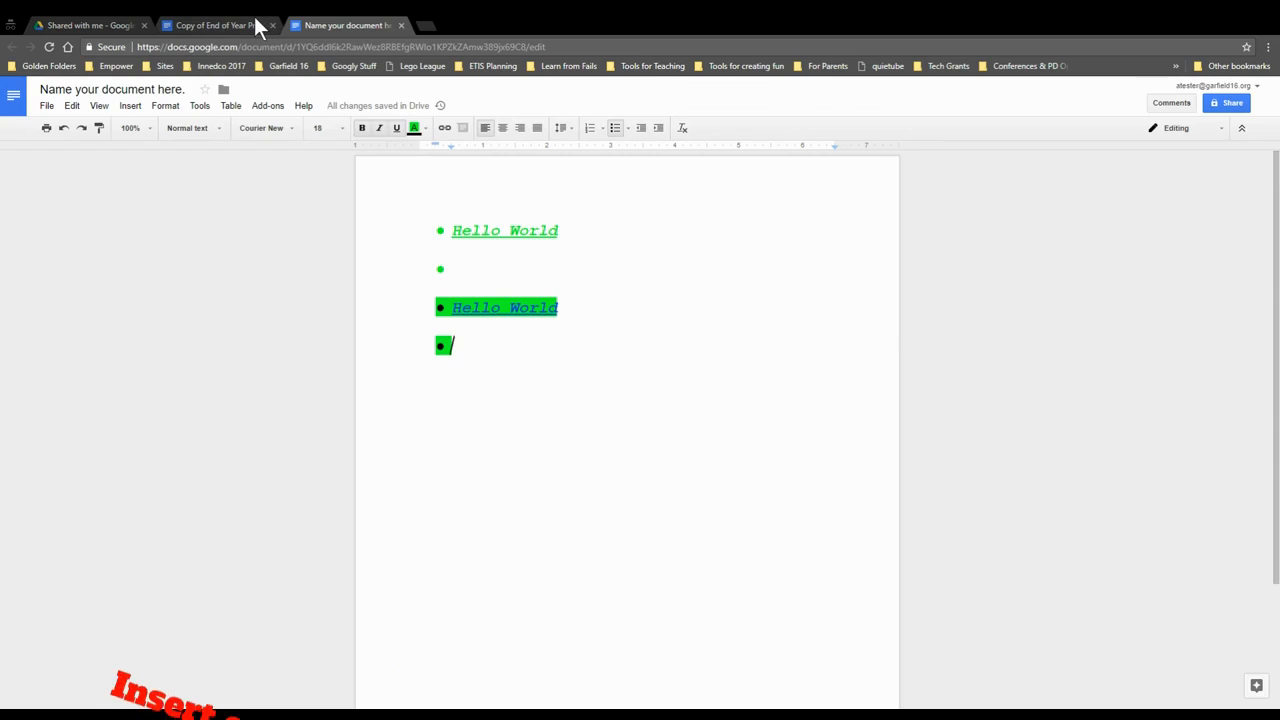
# - Switch to the Copy of End of Year Procedures document
pyautogui.click(254, 16)
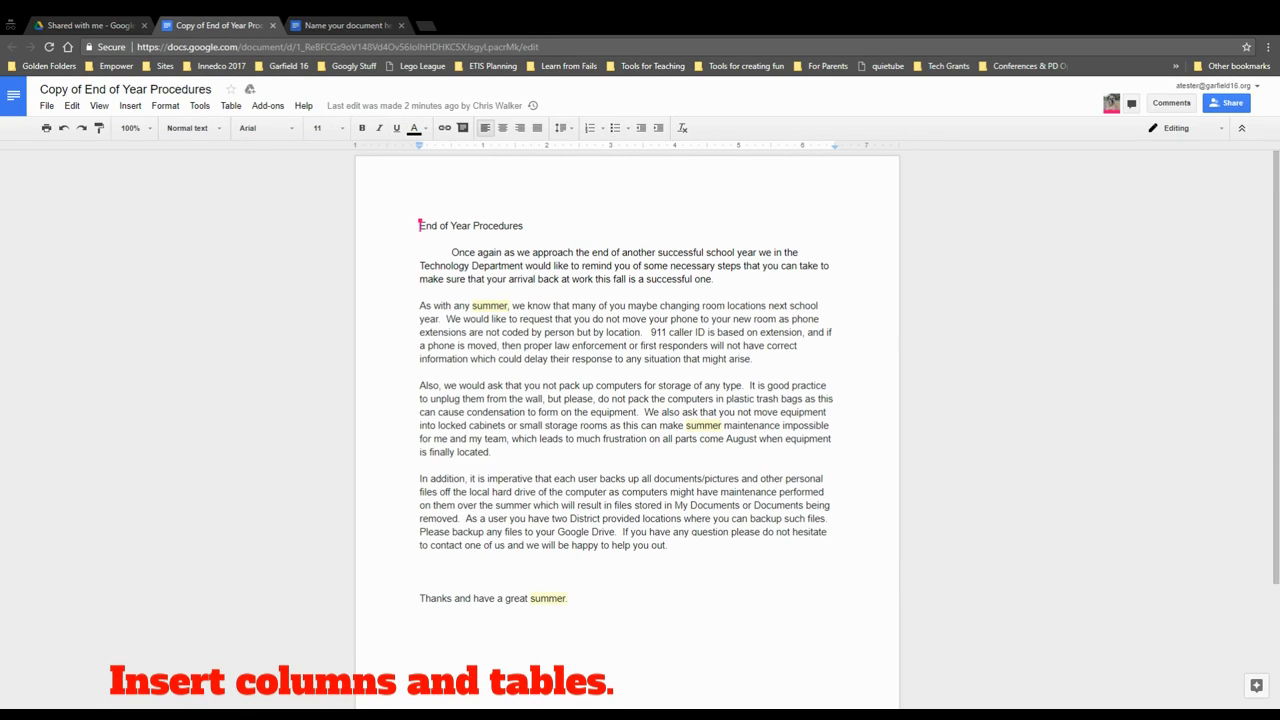
# - Lay out the four body paragraphs, from "Once again" through "help you out", in two columns
pyautogui.moveTo(667, 545); pyautogui.dragTo(455, 262)
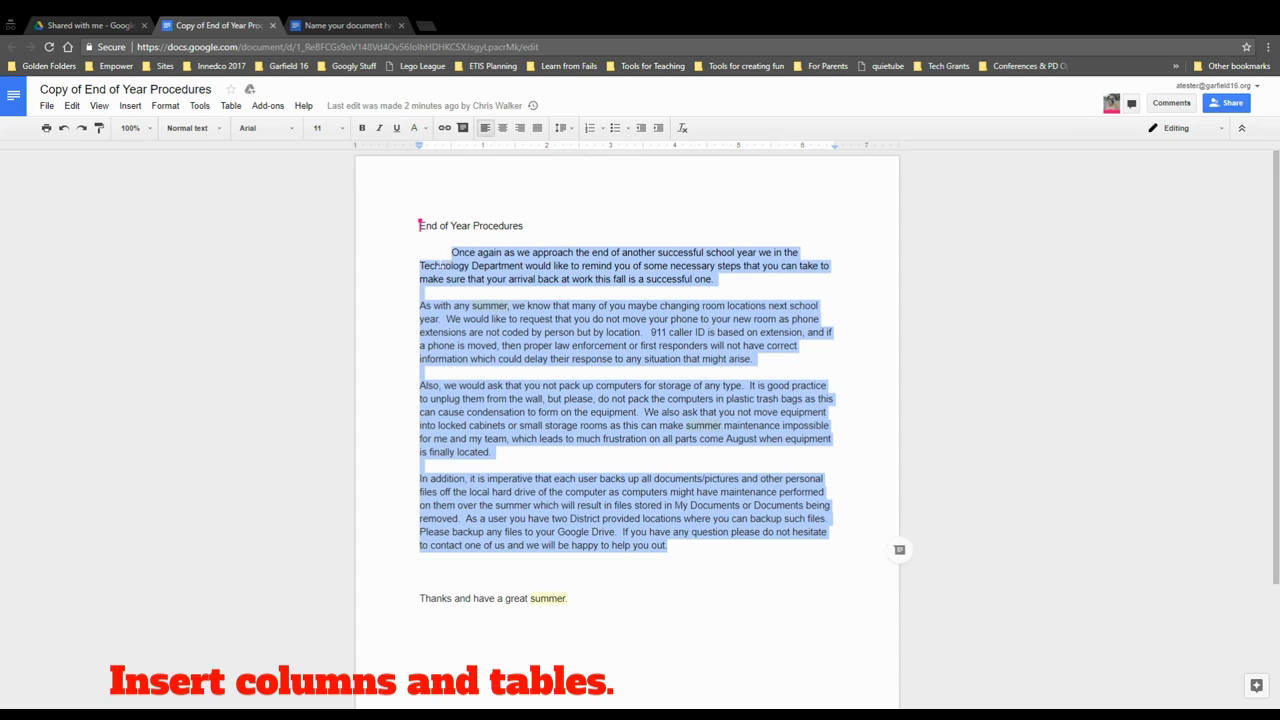
pyautogui.click(172, 109)
pyautogui.moveTo(206, 318)
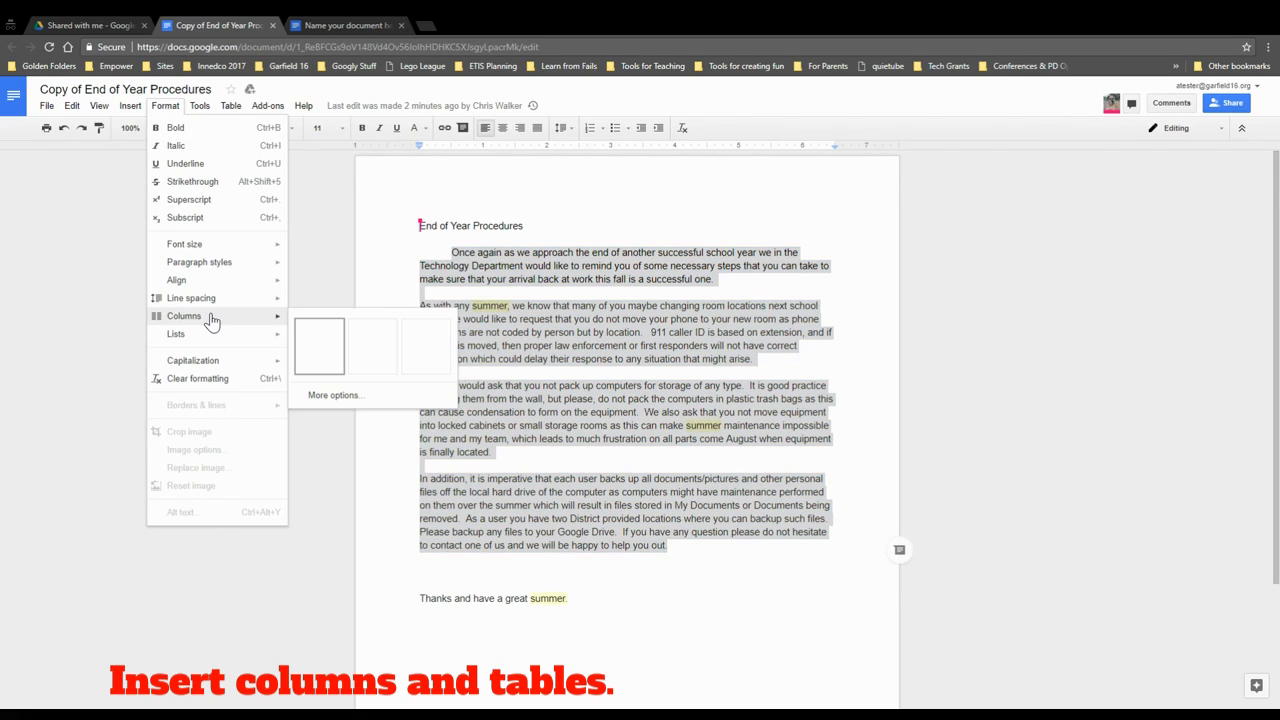
pyautogui.click(363, 346)
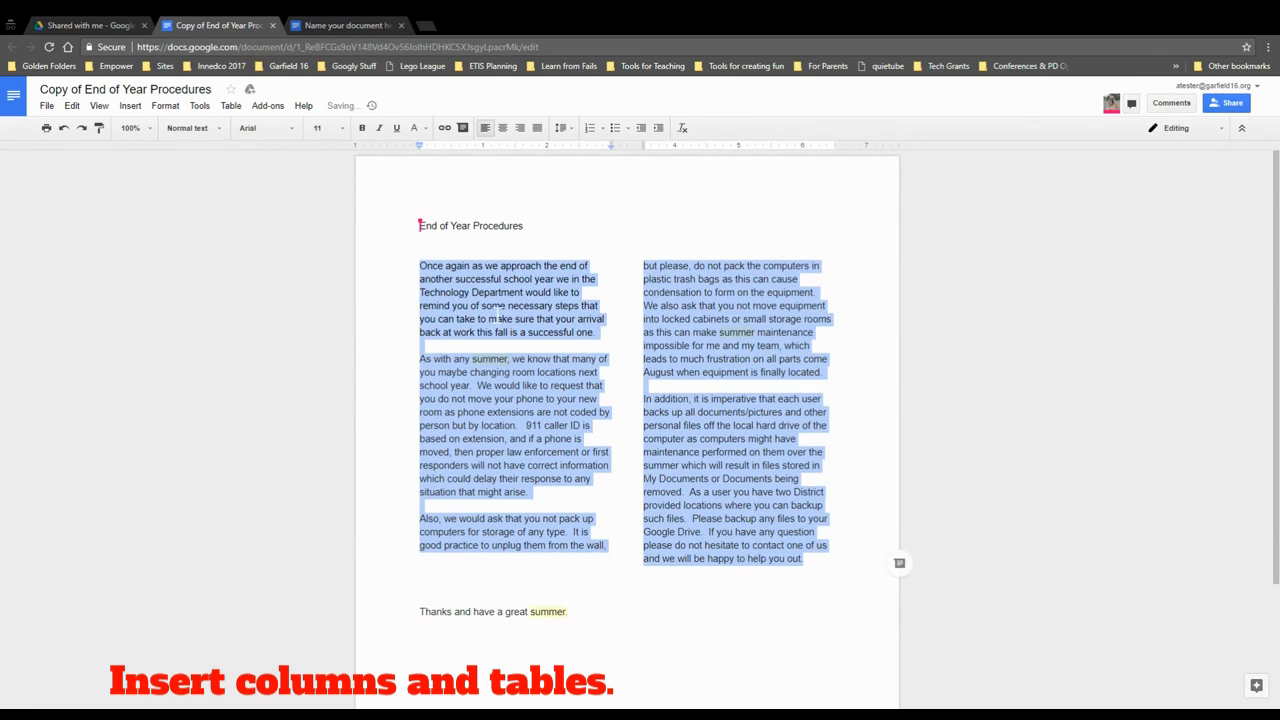
# - Change the layout of the selected body paragraphs to three columns
pyautogui.click(199, 106)
pyautogui.moveTo(214, 316)
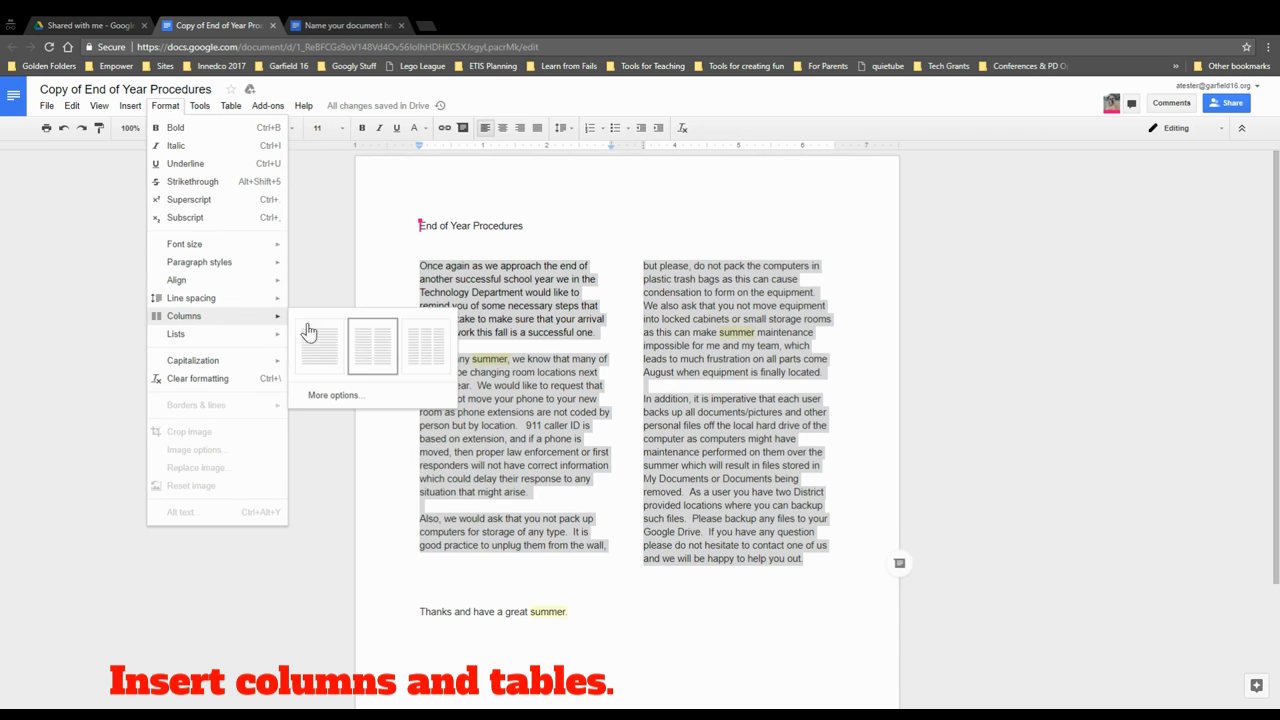
pyautogui.click(426, 346)
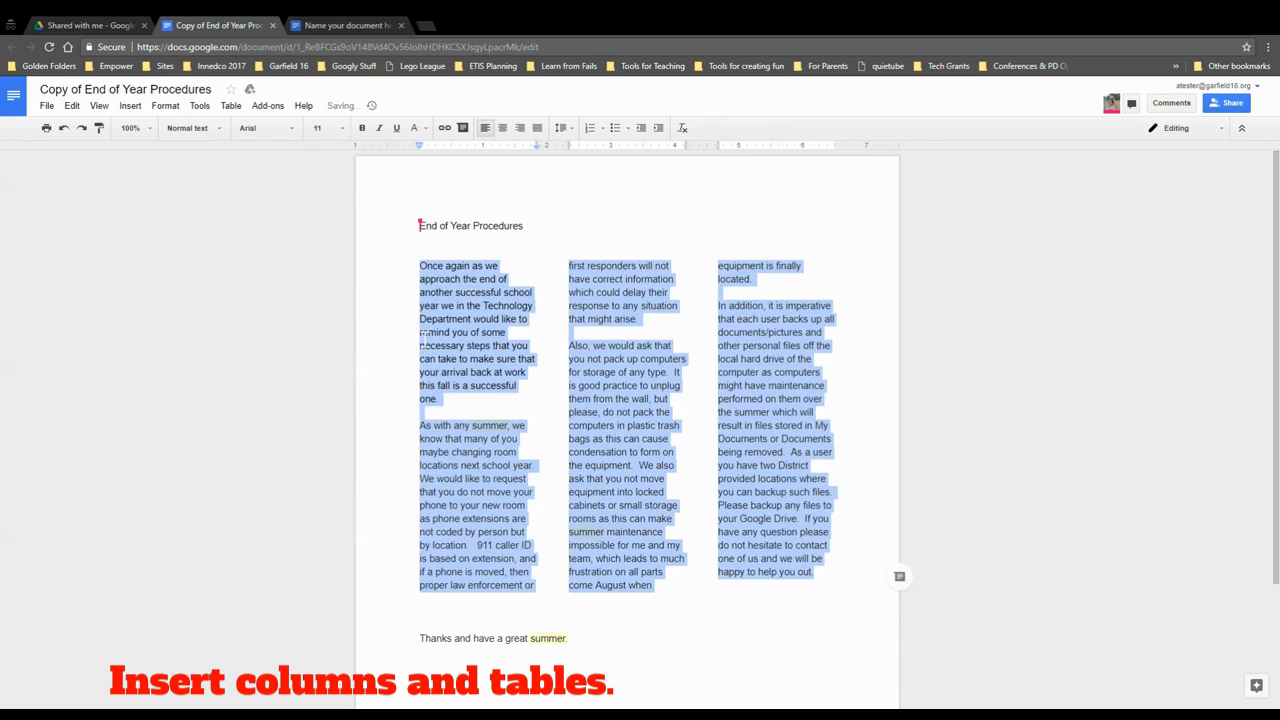
# - Add the text "start yping more....." after "proper law enforcement or", where the first column flows into the second
pyautogui.click(537, 586)
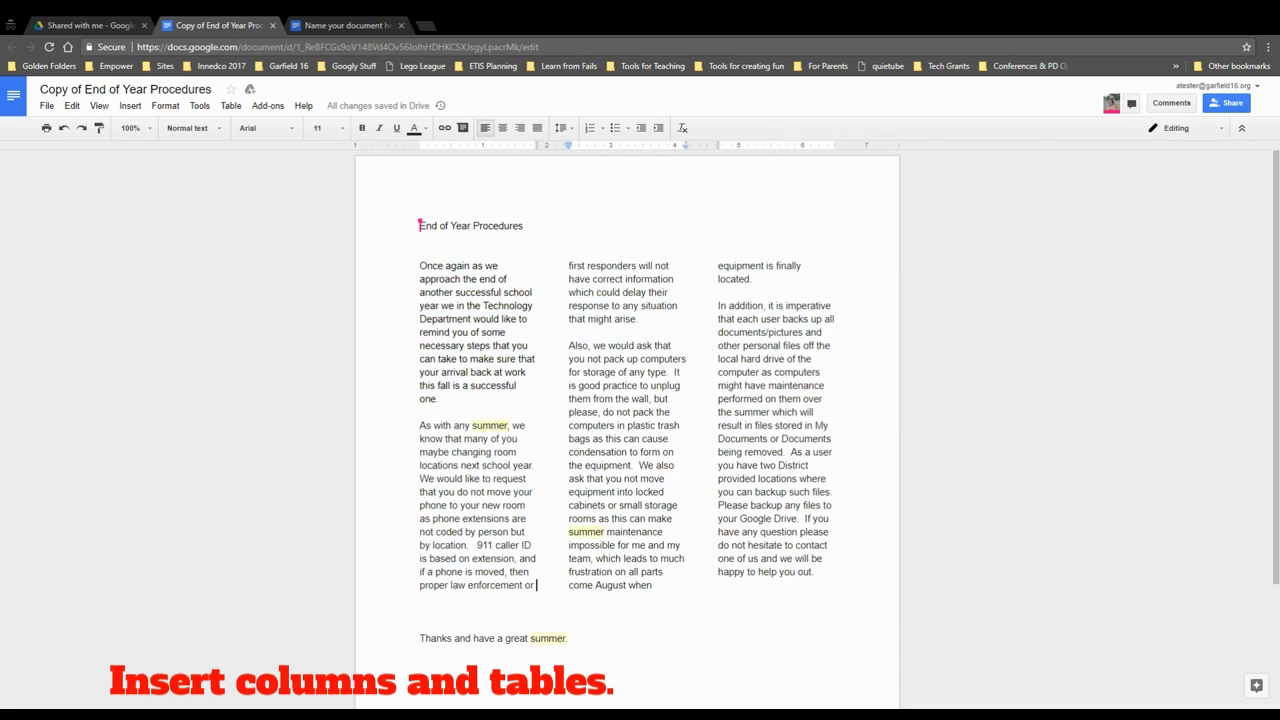
pyautogui.click(420, 599)
pyautogui.click(537, 586)
pyautogui.write('start yping ')
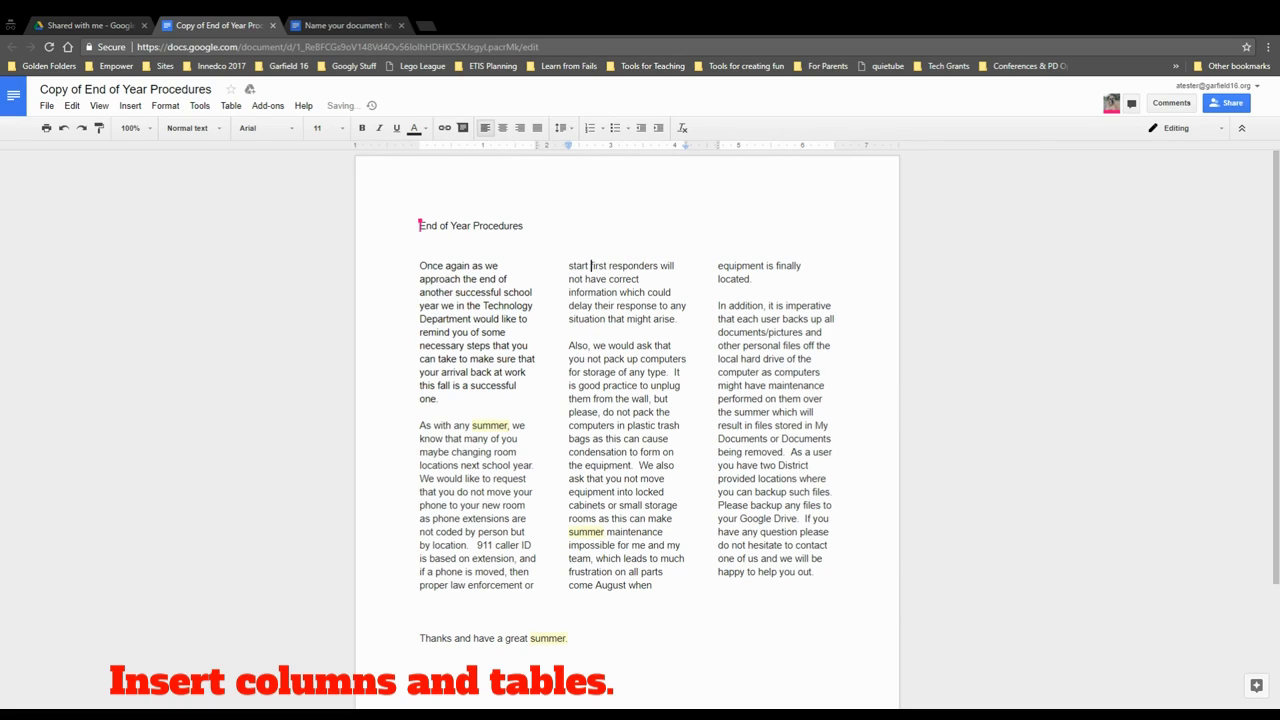
pyautogui.write('more.....first')
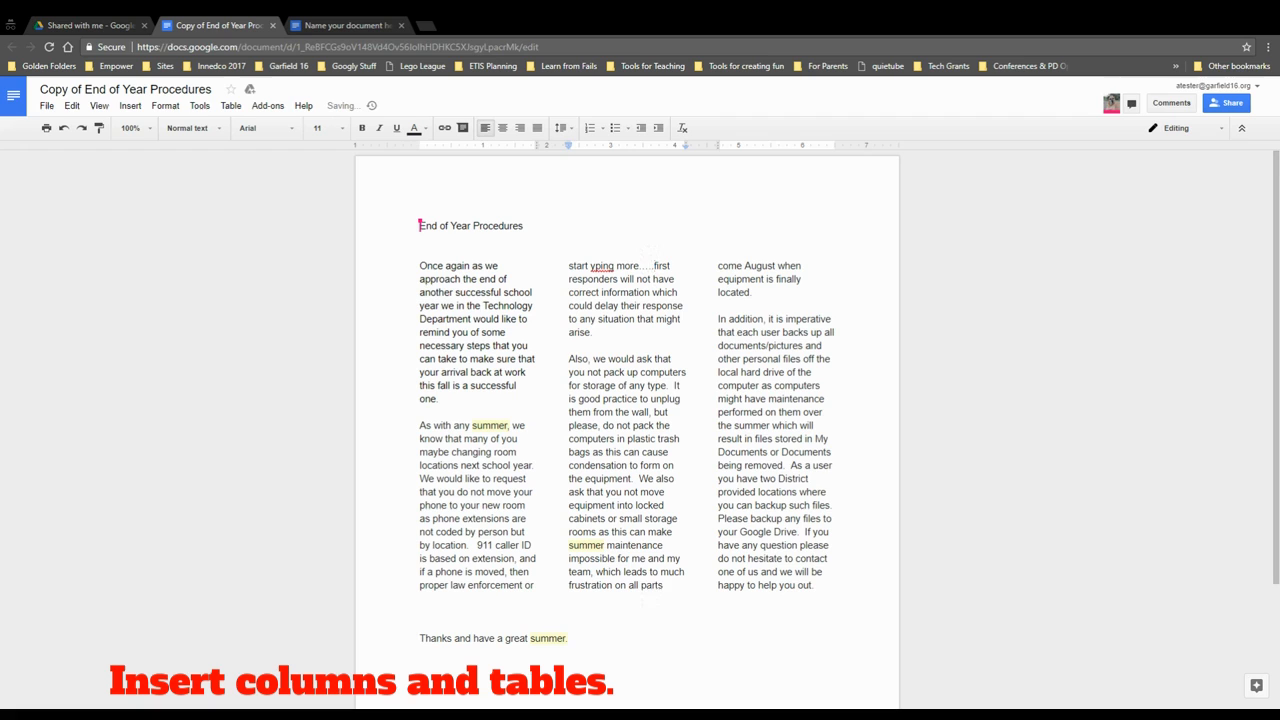
# - Add overflow text containing "columjn spills to this column" where the second column flows into the third
pyautogui.click(666, 585)
pyautogui.write('here ')
pyautogui.write('this co')
pyautogui.write('this colu')
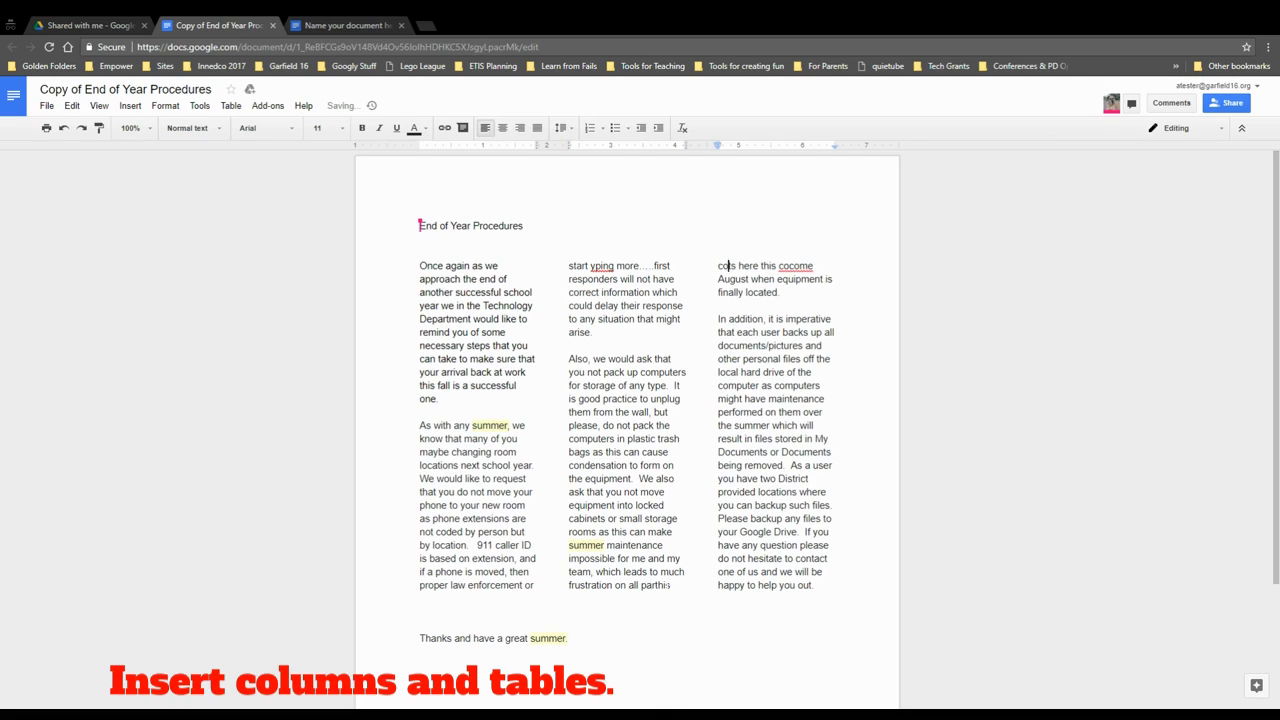
pyautogui.write('mjn spo')
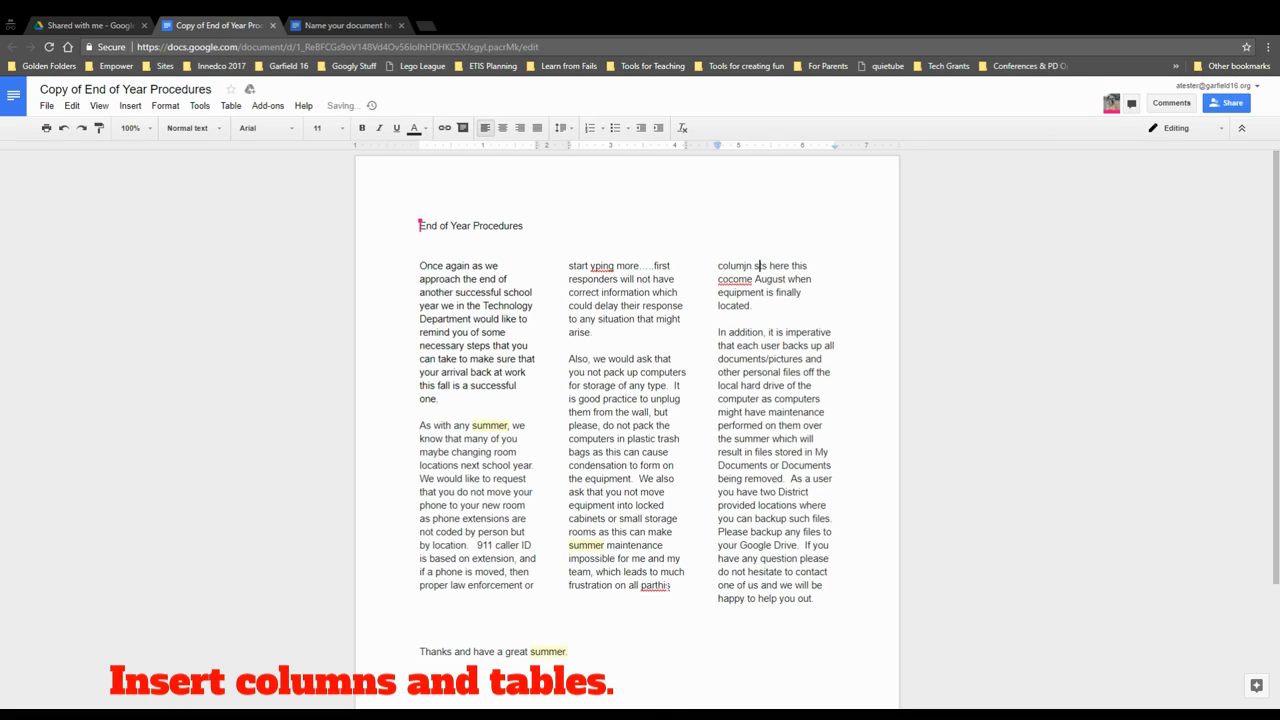
pyautogui.press('BackSpace')
pyautogui.write('ills to this ')
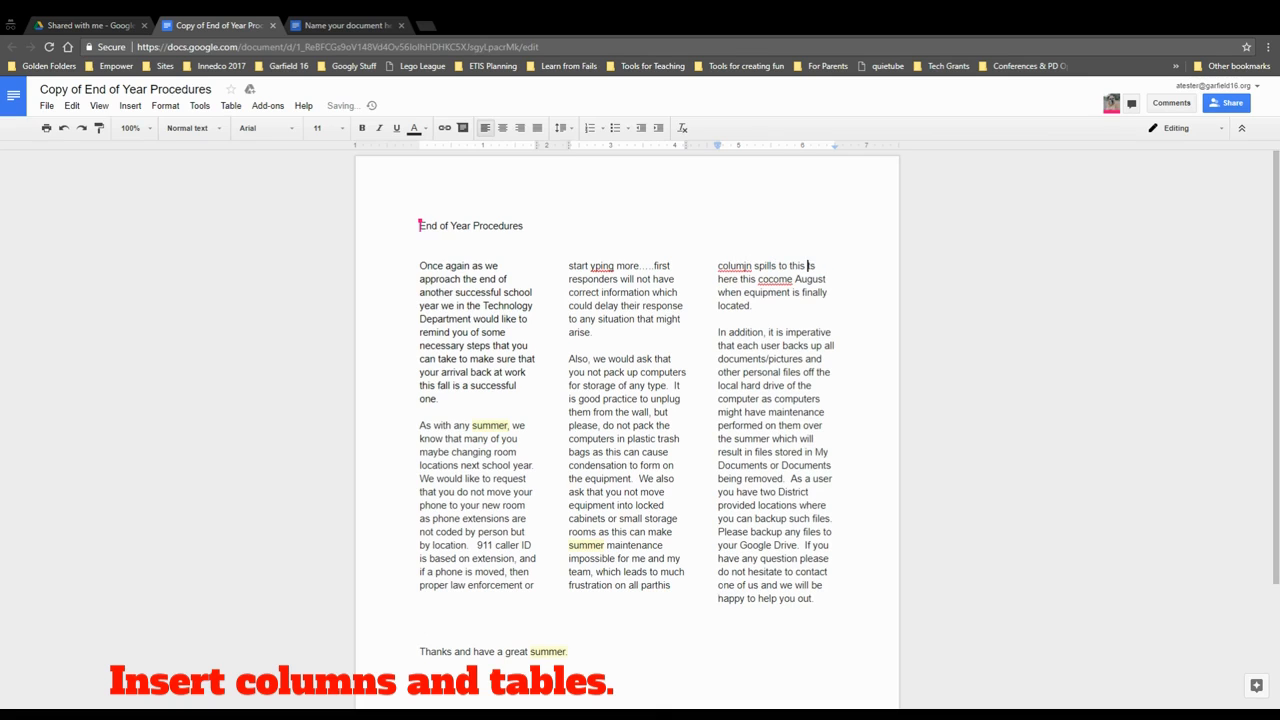
pyautogui.write('column')
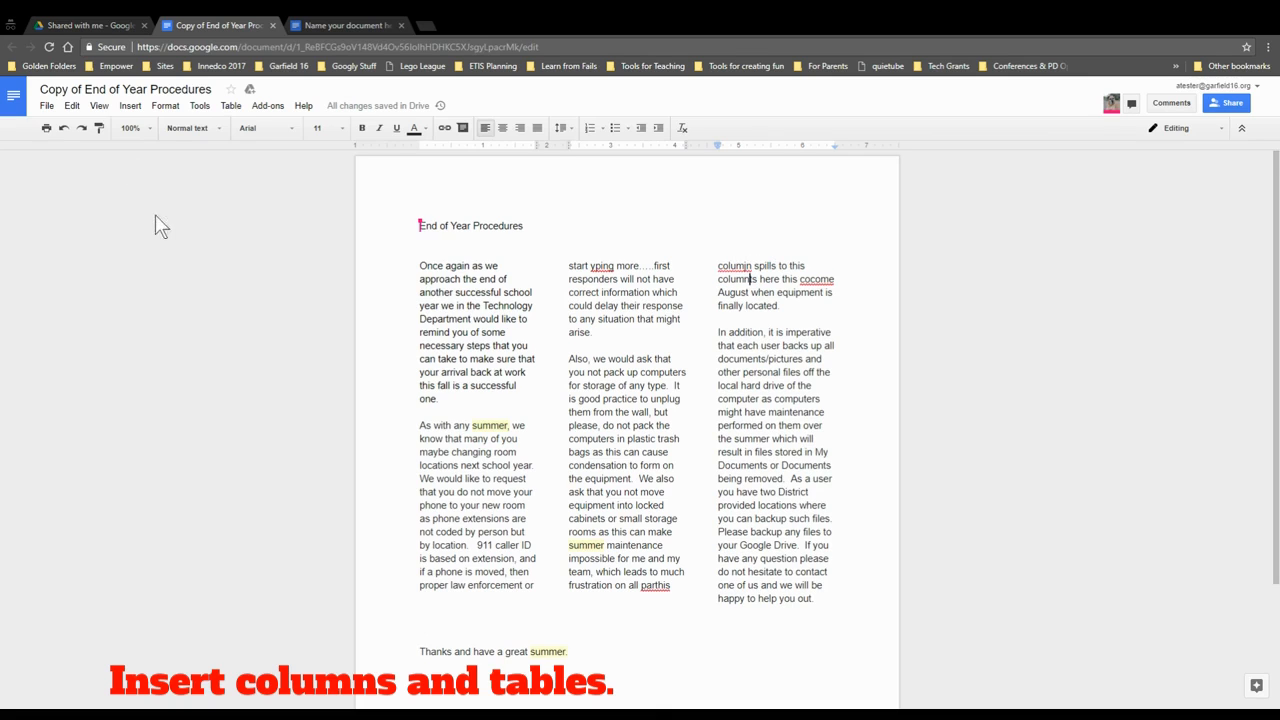
# - Undo all the added column text and the column layout of the body paragraphs
pyautogui.click(64, 128)
pyautogui.click(64, 128)
pyautogui.click(66, 131)
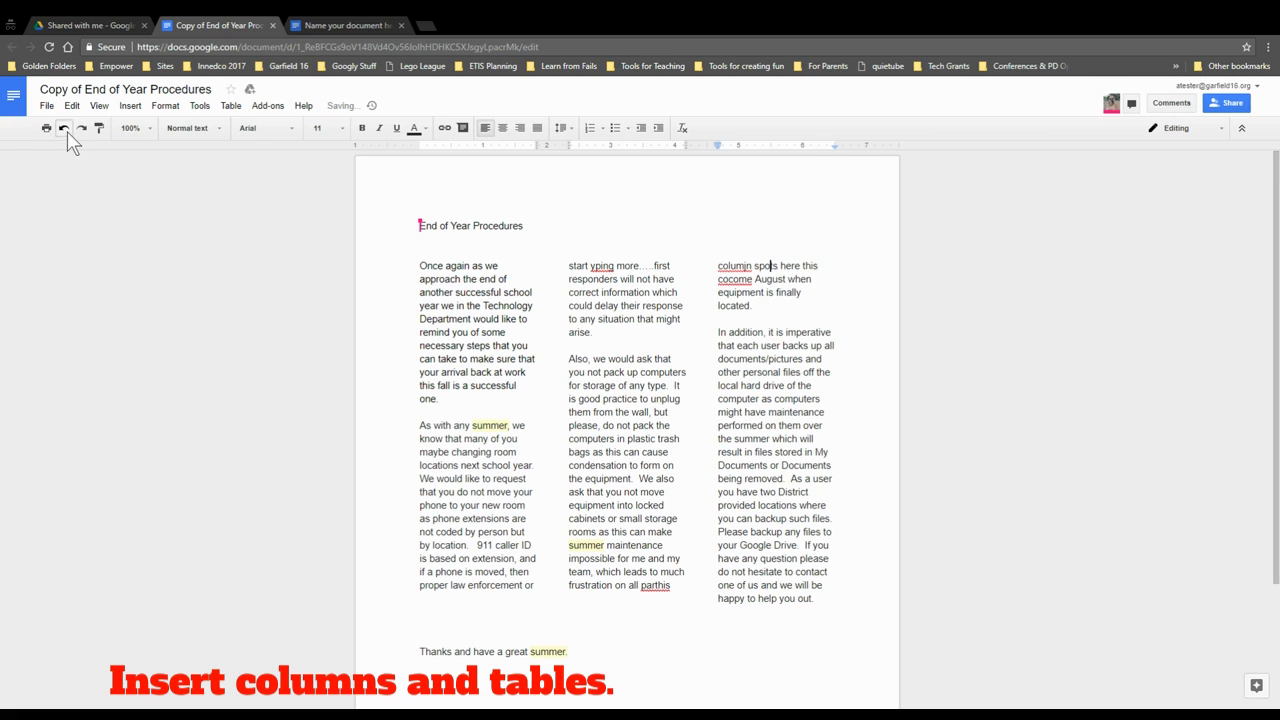
pyautogui.click(66, 130)
pyautogui.click(66, 130)
pyautogui.click(66, 130)
pyautogui.click(66, 130)
pyautogui.click(66, 130)
pyautogui.click(66, 130)
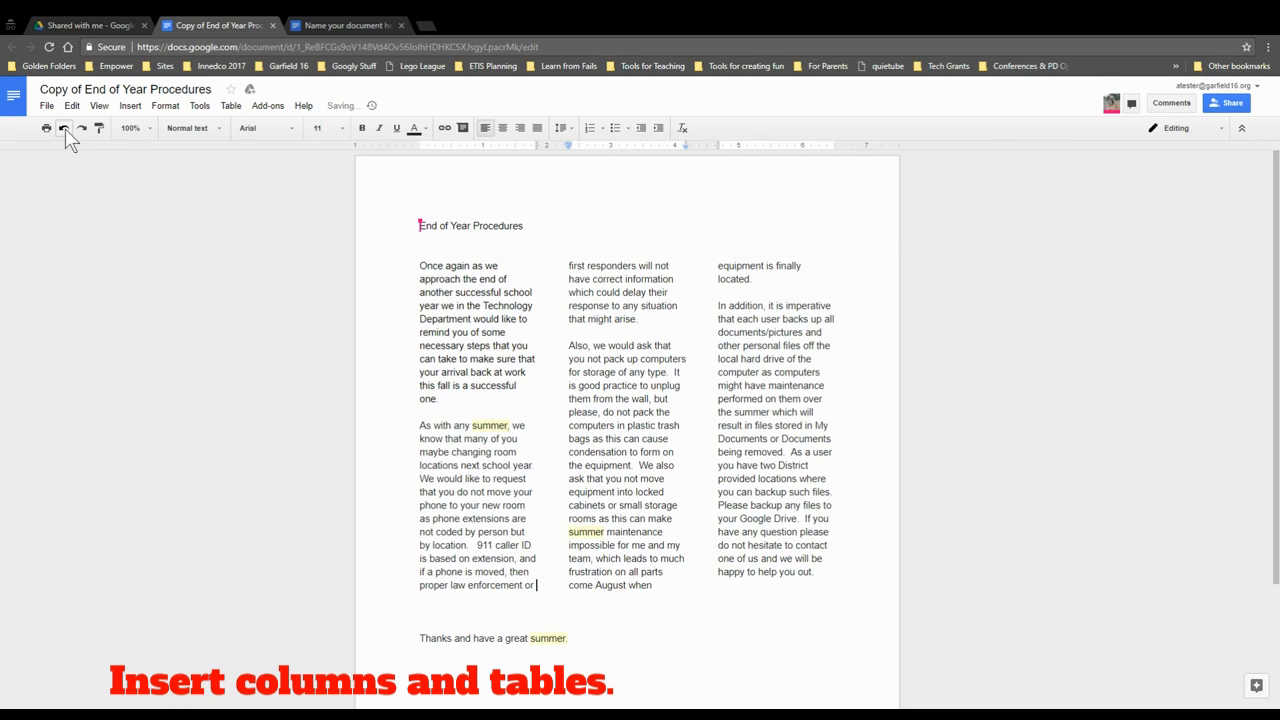
pyautogui.click(66, 130)
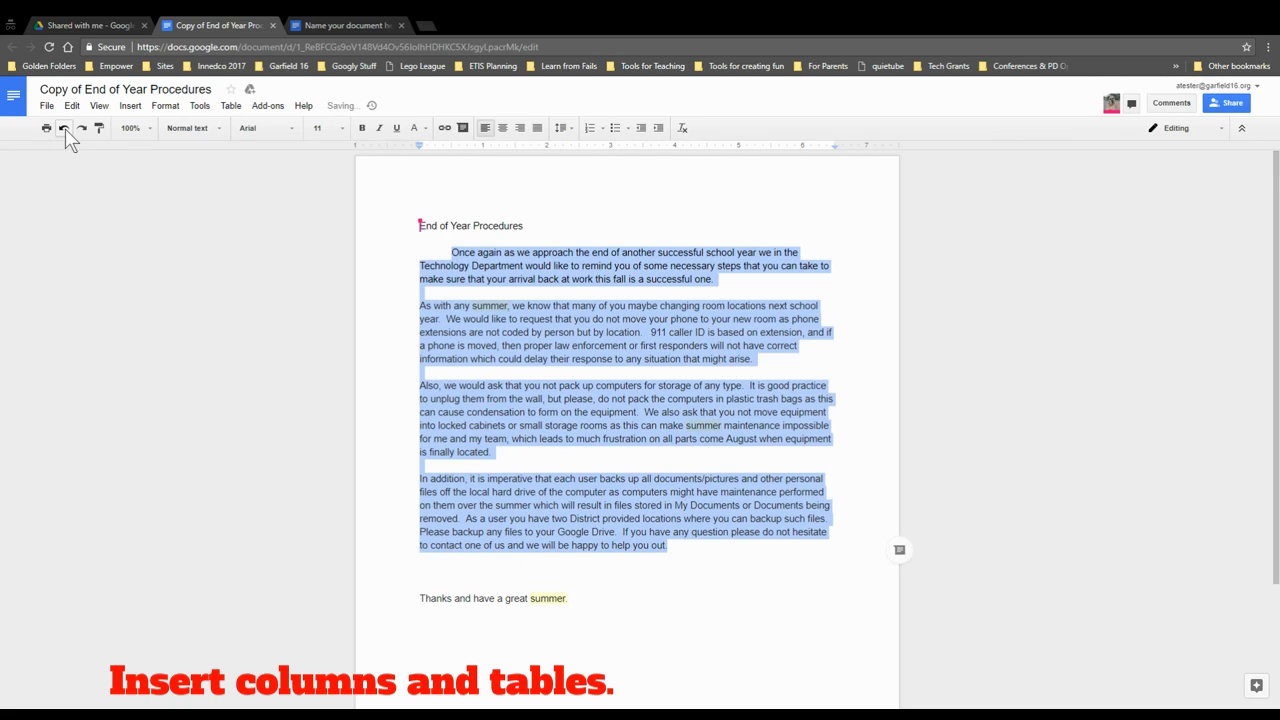
# - Add three new lines after the closing sentence "Thanks and have a great summer."
pyautogui.click(597, 334)
pyautogui.click(576, 587)
pyautogui.click(572, 598)
pyautogui.press('Return')
pyautogui.press('Return')
pyautogui.press('Return')
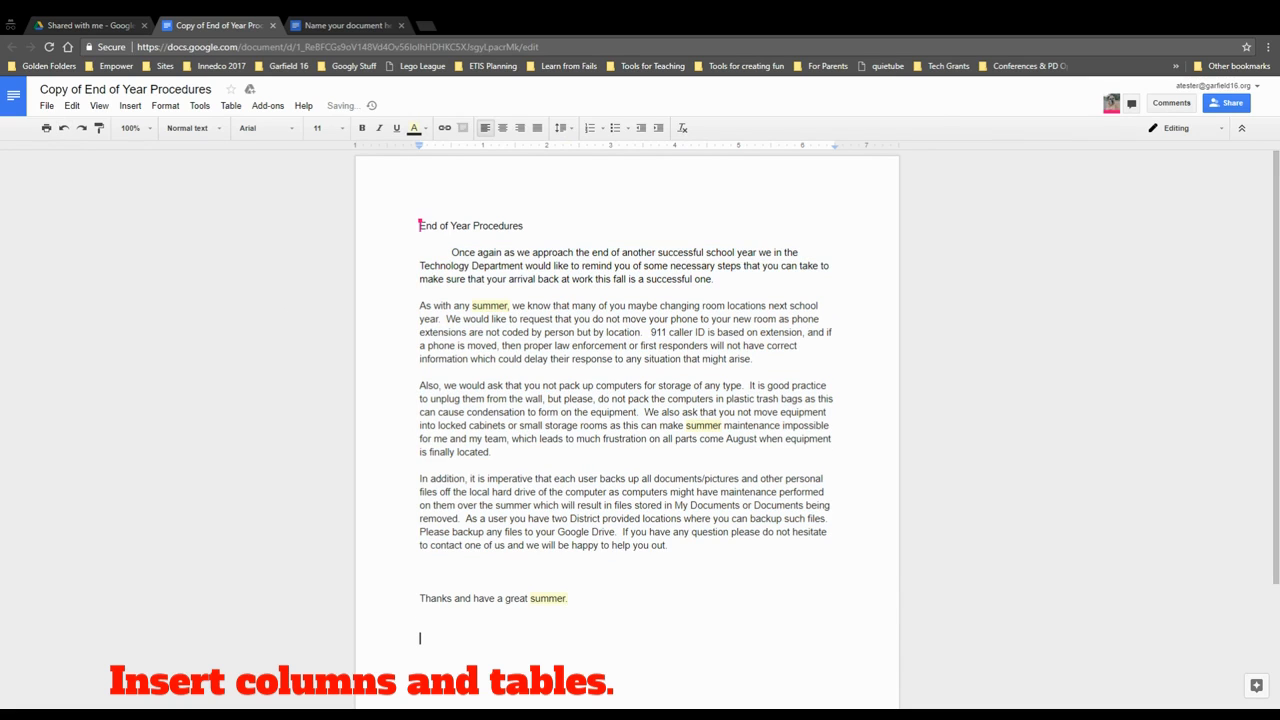
# - Insert a 3 x 3 table on the blank line below "Thanks and have a great summer."
pyautogui.click(229, 108)
pyautogui.moveTo(298, 131)
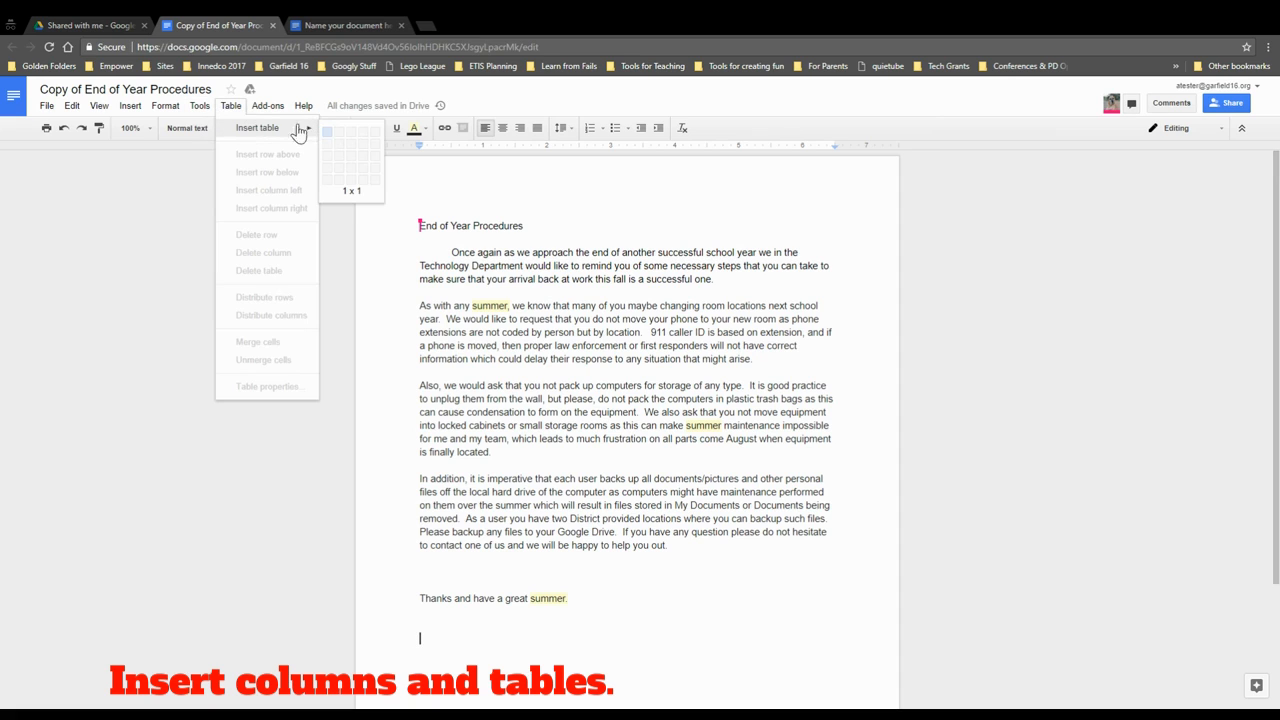
pyautogui.moveTo(131, 107)
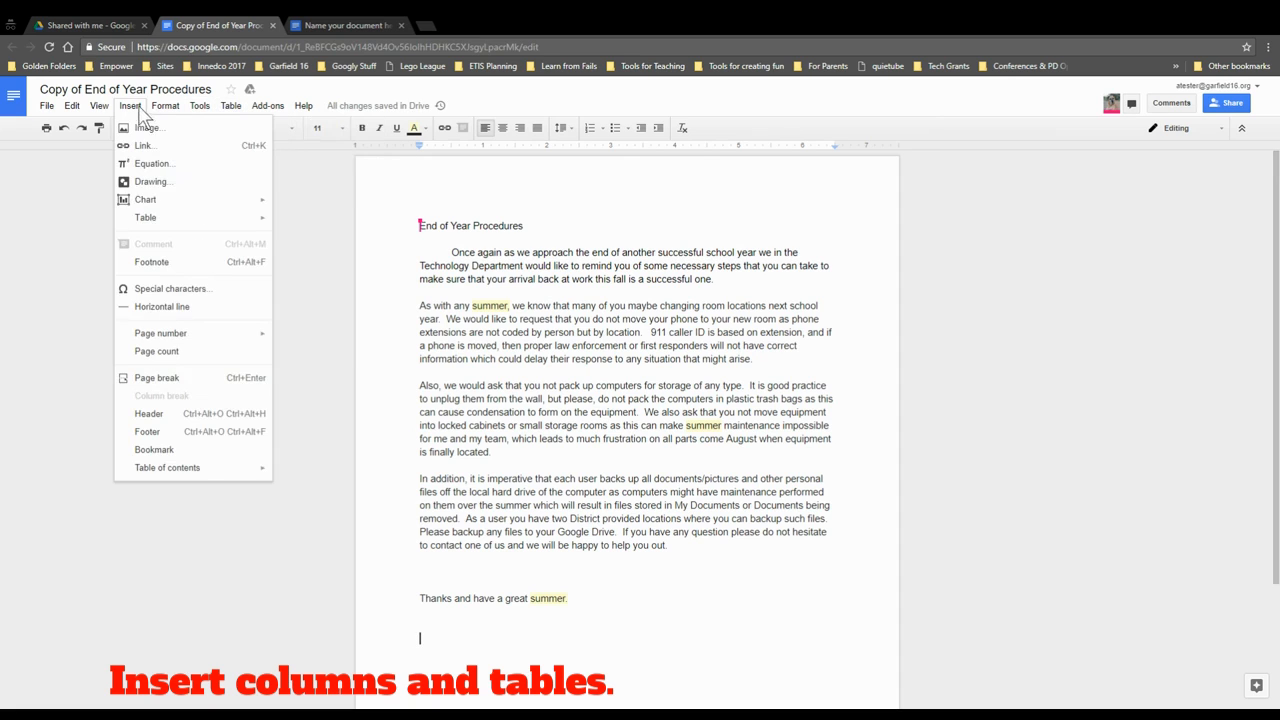
pyautogui.moveTo(208, 217)
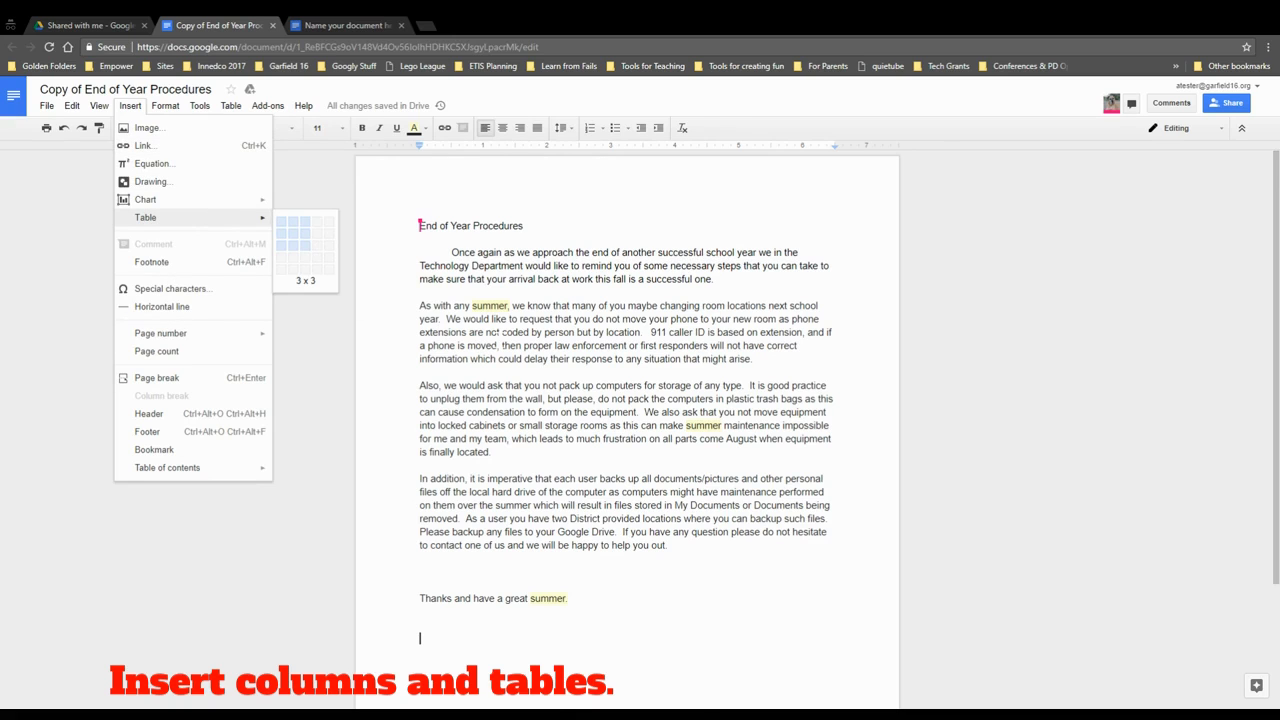
pyautogui.click(307, 252)
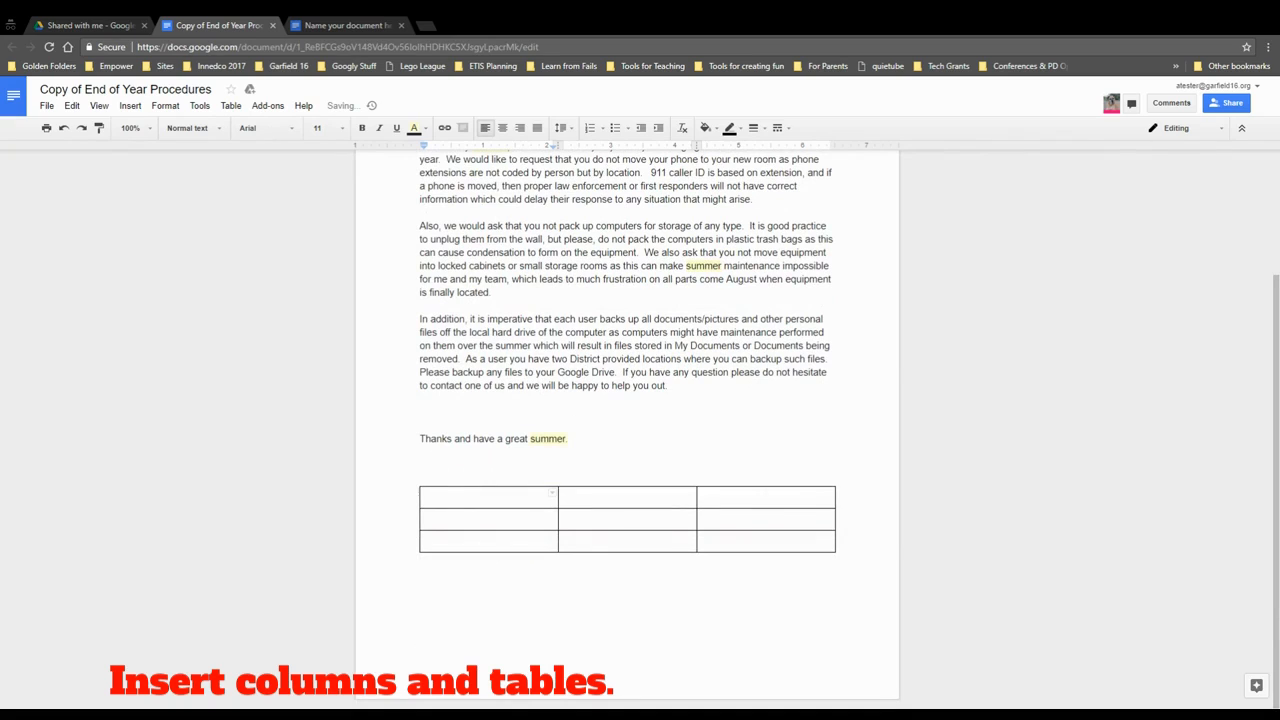
# - Fill the table's first row with the headings "List 1", "List 2" and "List 3"
pyautogui.write('List 1')
pyautogui.press('Tab')
pyautogui.write('List 2')
pyautogui.press('Tab')
pyautogui.write('L')
pyautogui.press('Tab')
# - Fill the table's second row with "info", "This one" and "And this one too."
pyautogui.write('into')
pyautogui.press('Tab')
pyautogui.write('This one')
pyautogui.press('Tab')
pyautogui.write('and th')
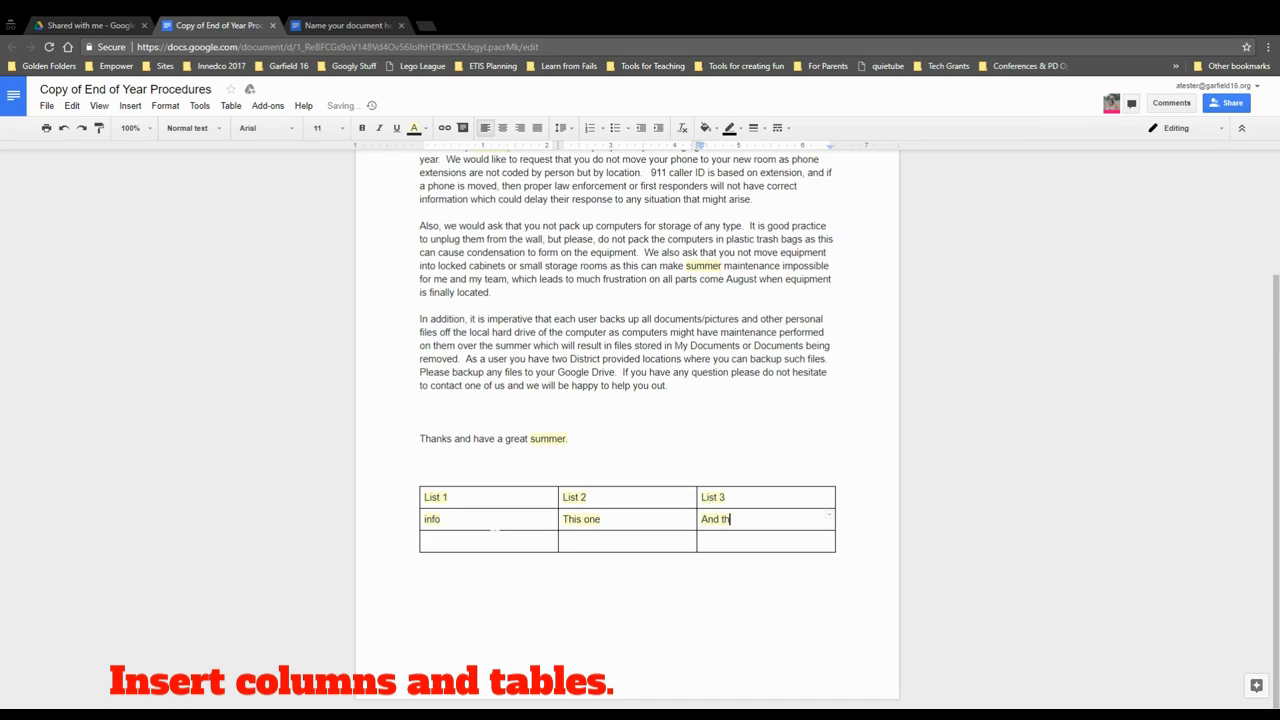
pyautogui.write('is one too.')
pyautogui.scroll(3, 1225, 588)
pyautogui.scroll(-2, 1225, 588)
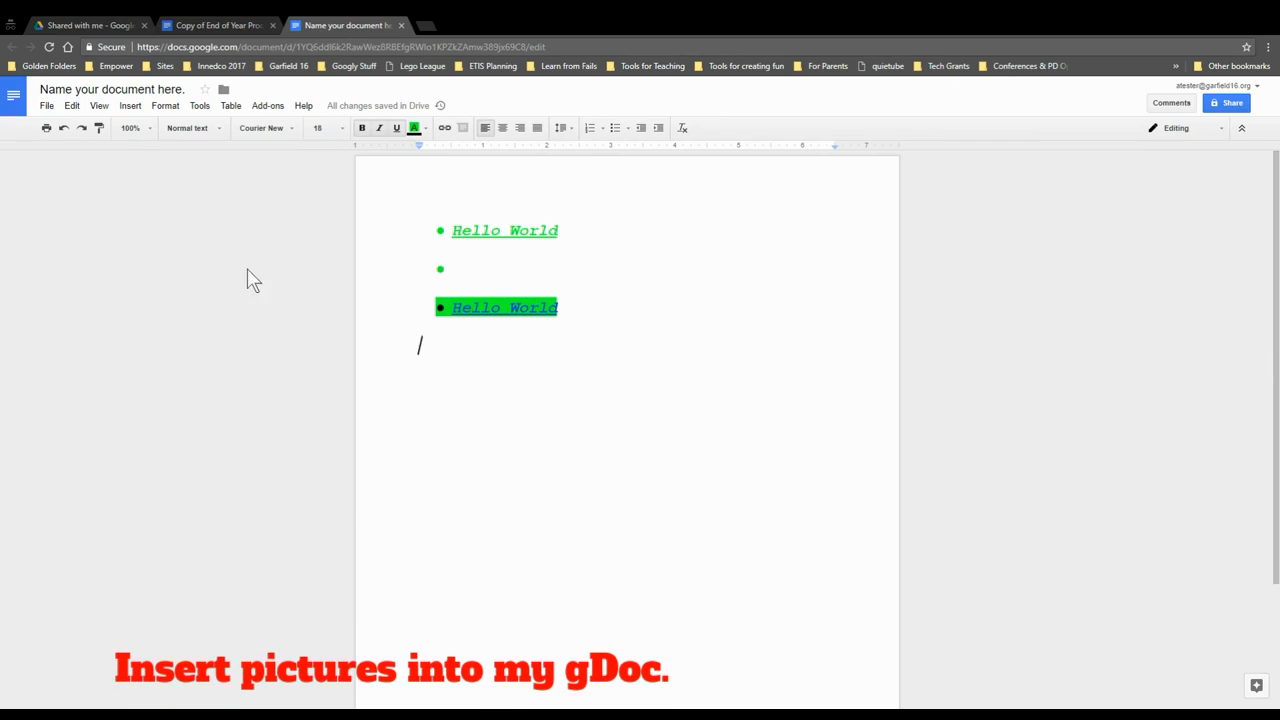
# - Start inserting an image and review the upload, snapshot, URL, albums and Google Drive sources, allowing camera access for the snapshot
pyautogui.click(131, 106)
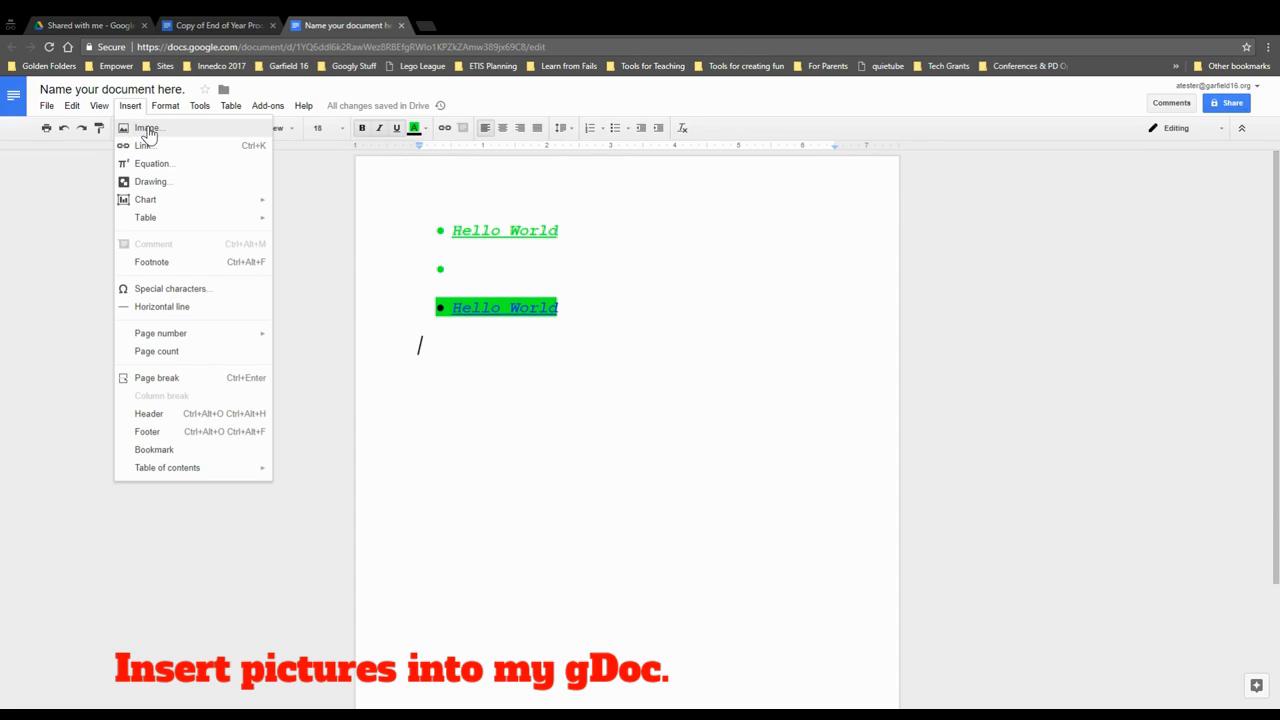
pyautogui.click(147, 131)
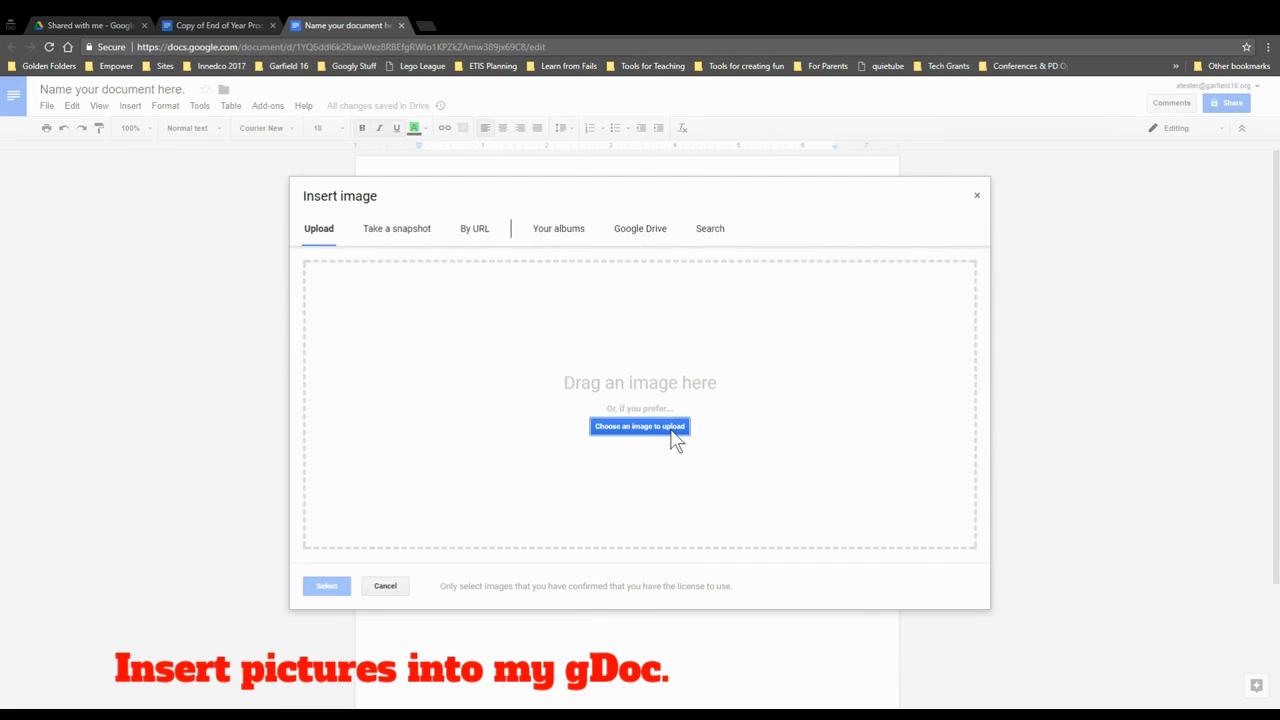
pyautogui.click(410, 236)
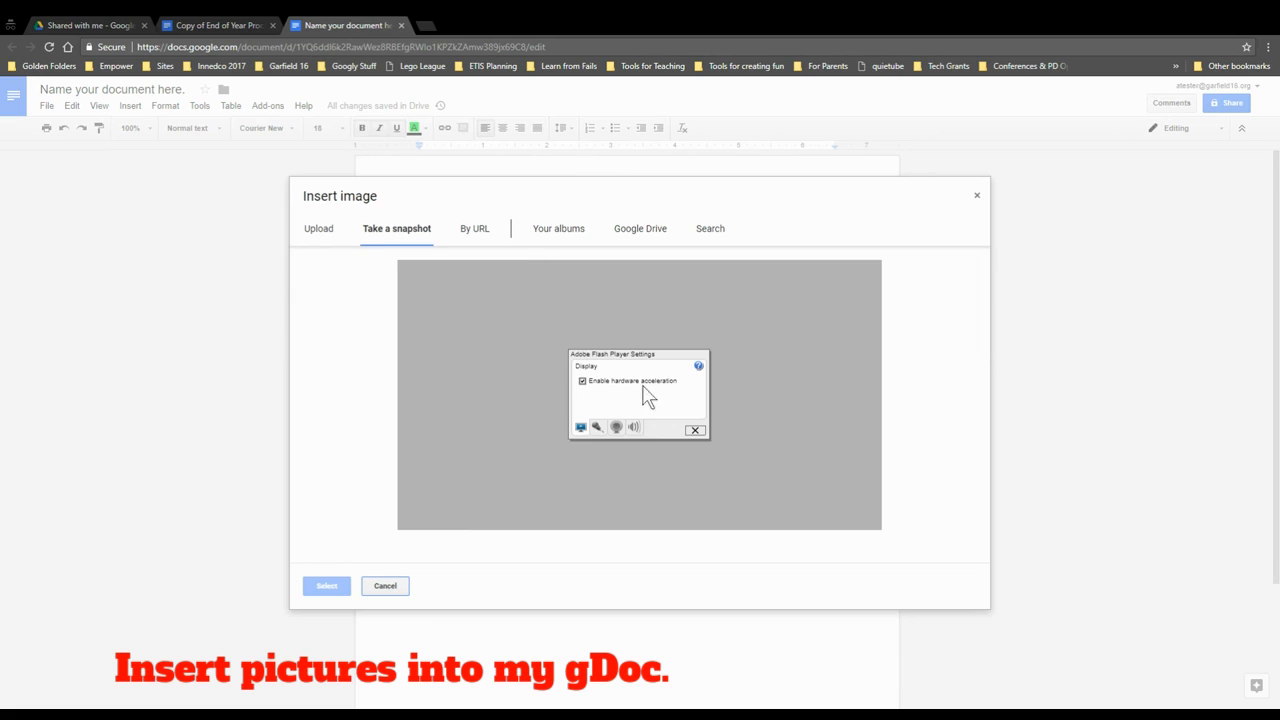
pyautogui.click(690, 429)
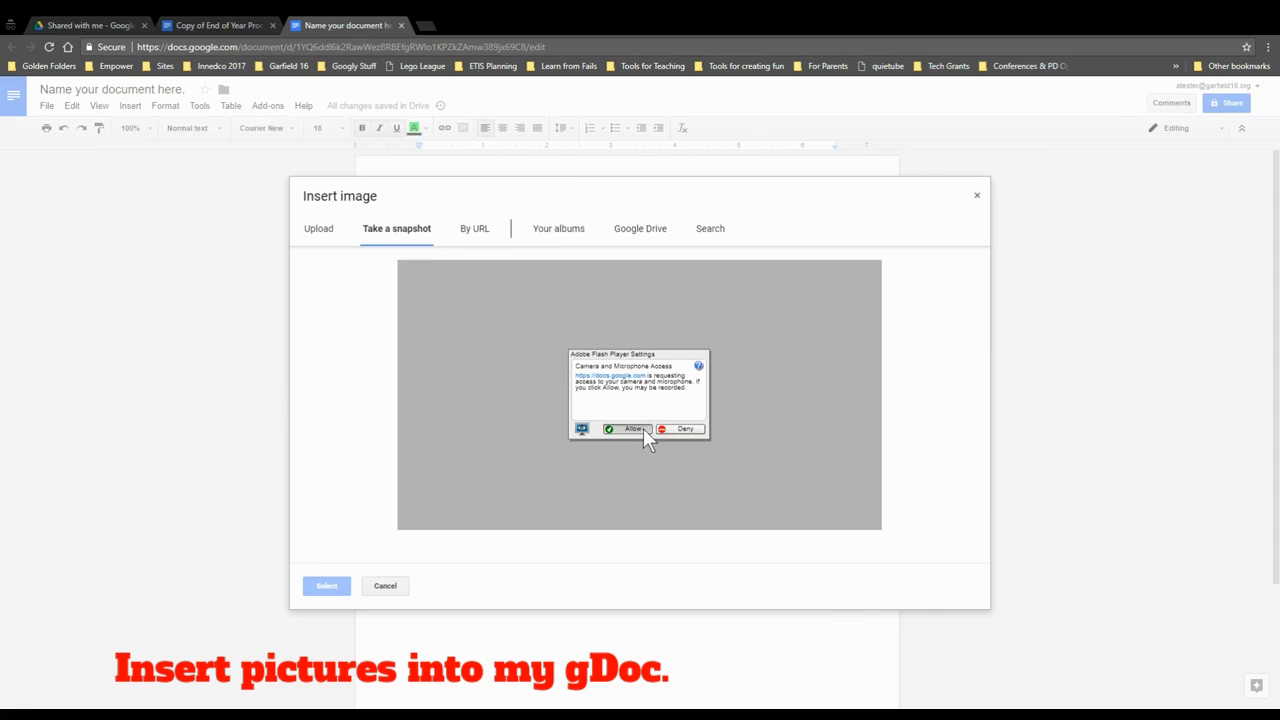
pyautogui.click(645, 430)
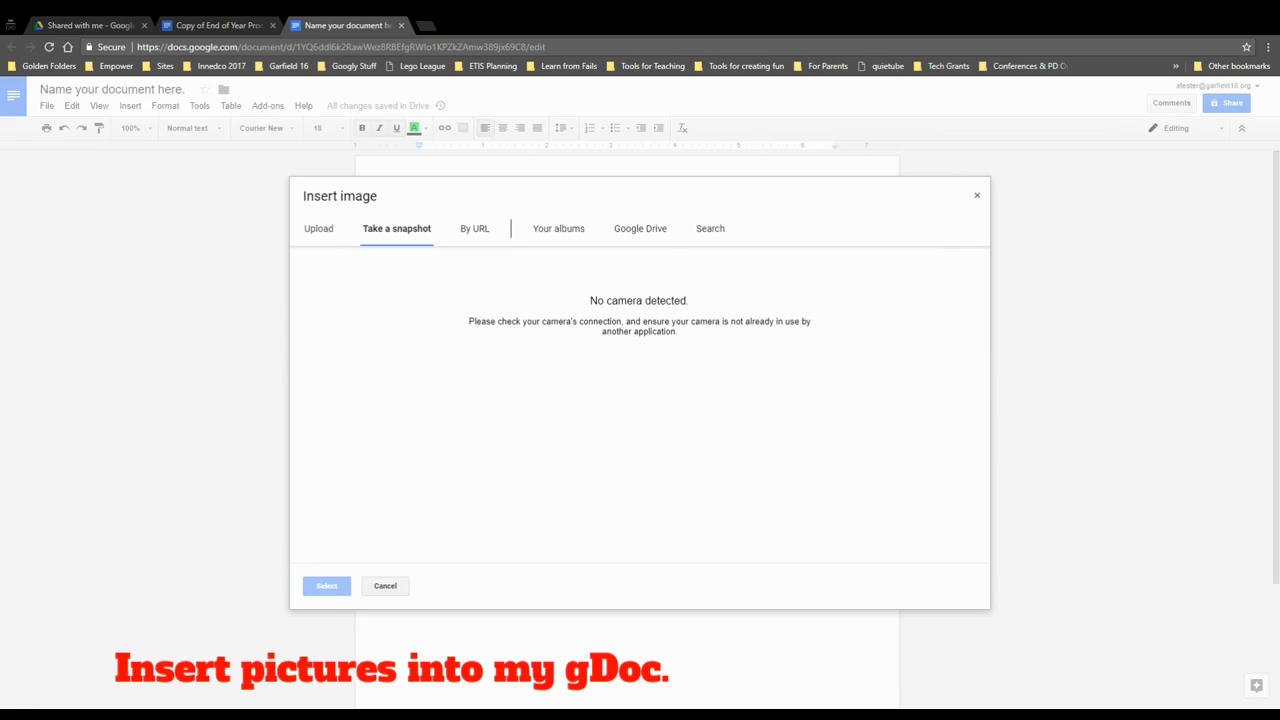
pyautogui.click(481, 240)
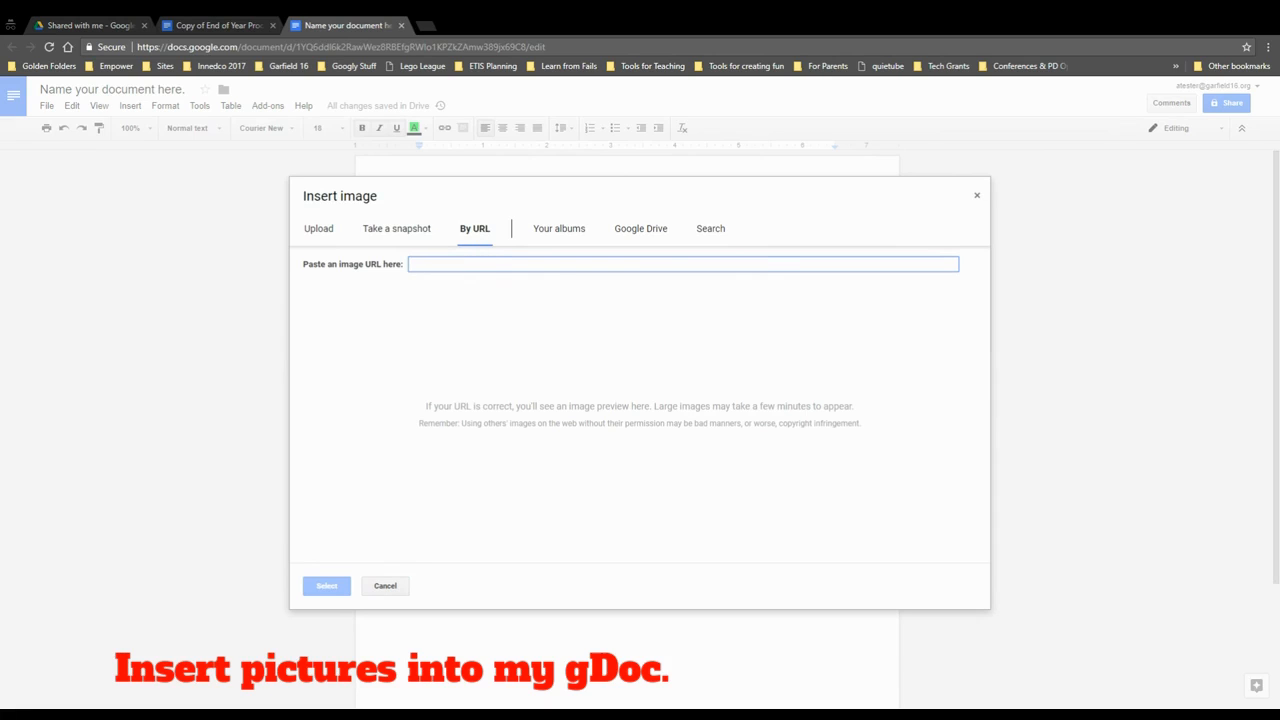
pyautogui.click(579, 236)
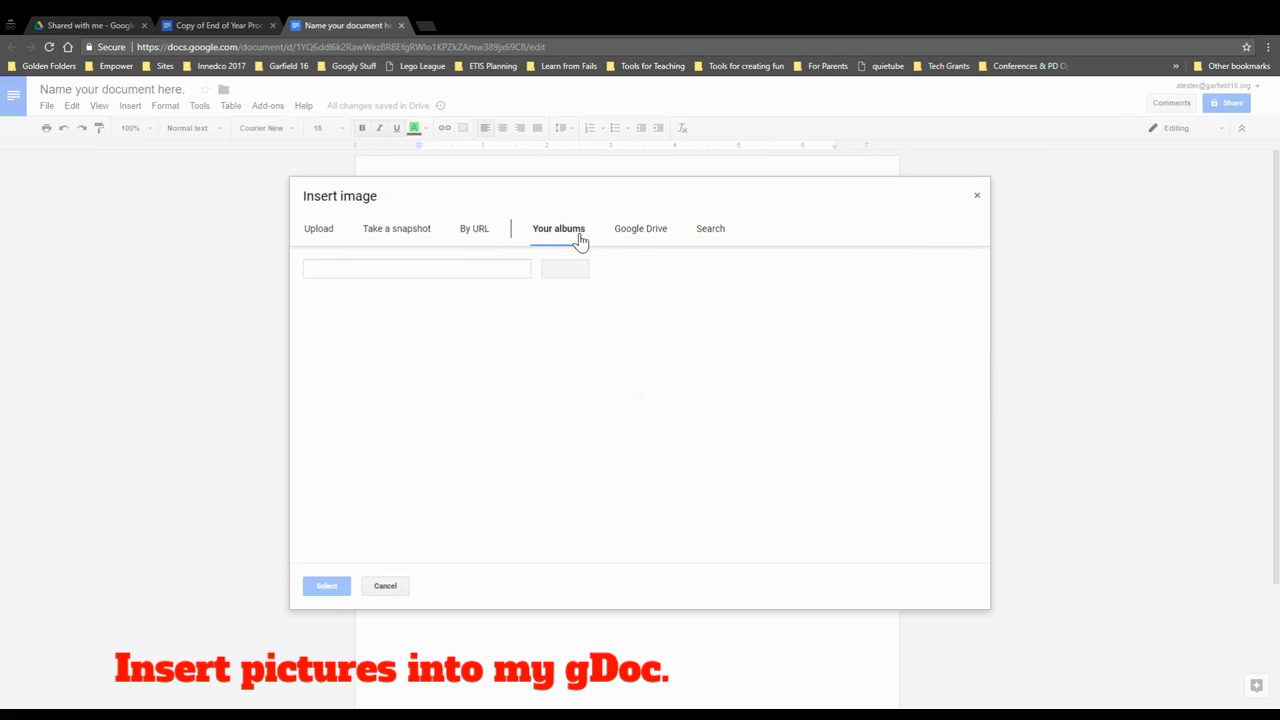
pyautogui.click(627, 238)
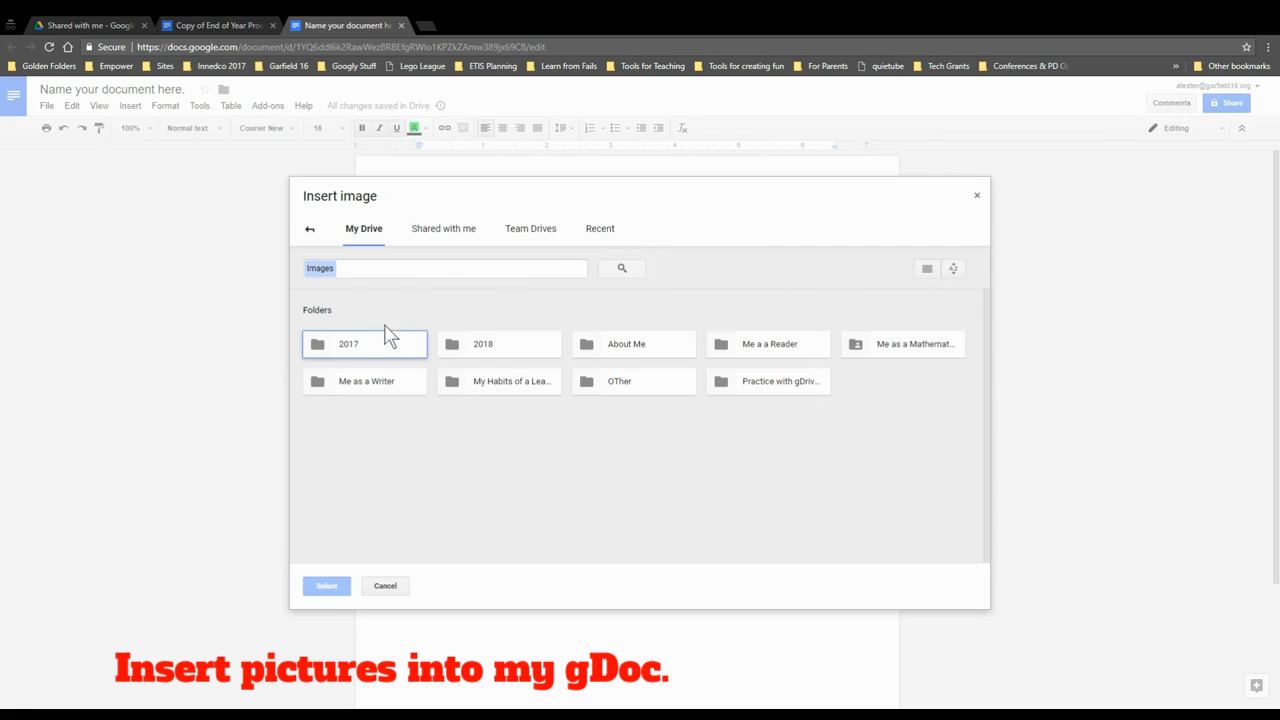
pyautogui.click(309, 228)
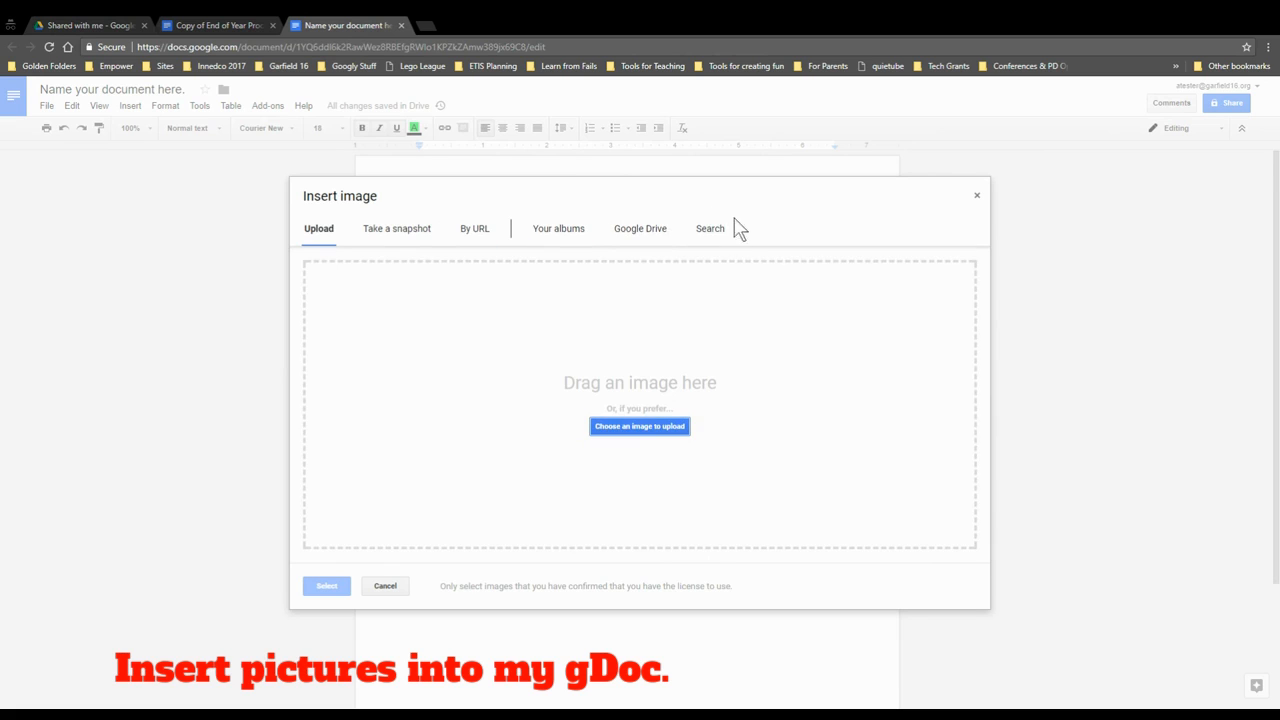
# - Search Google images for "cats in hats" and insert the picture of the orange cat resting its head down in a Santa hat
pyautogui.click(712, 230)
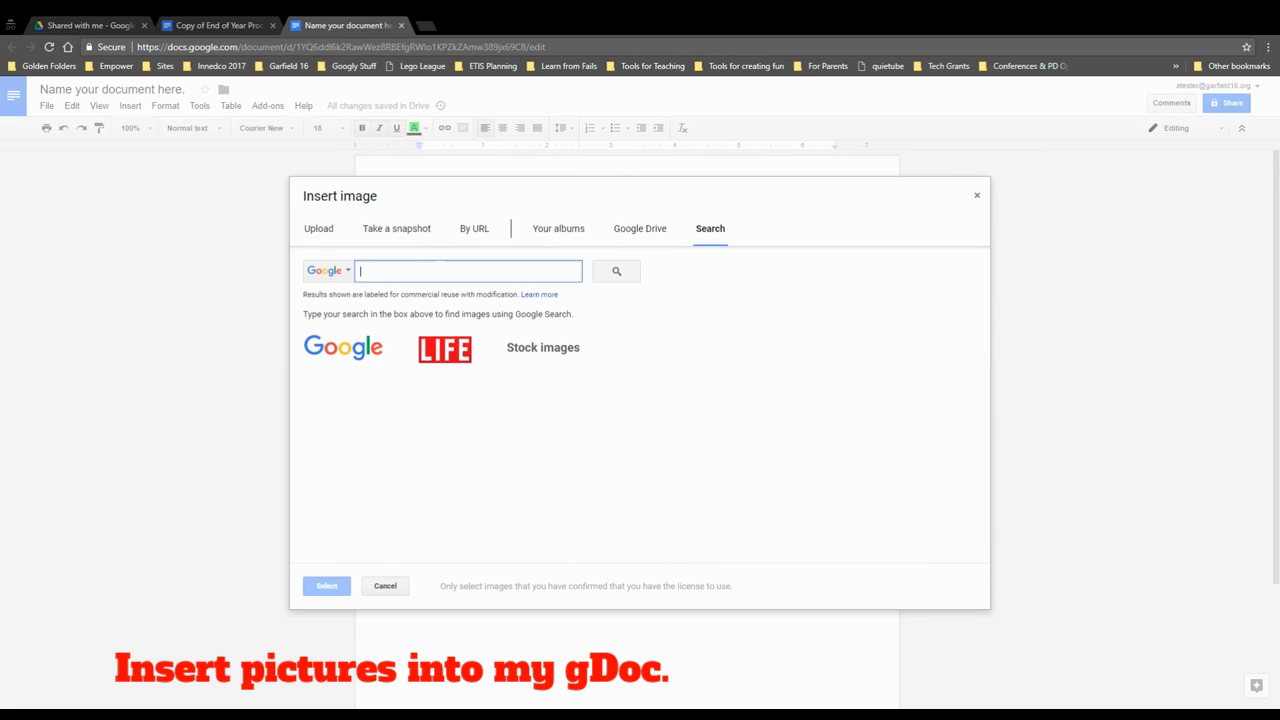
pyautogui.write('cats in hats')
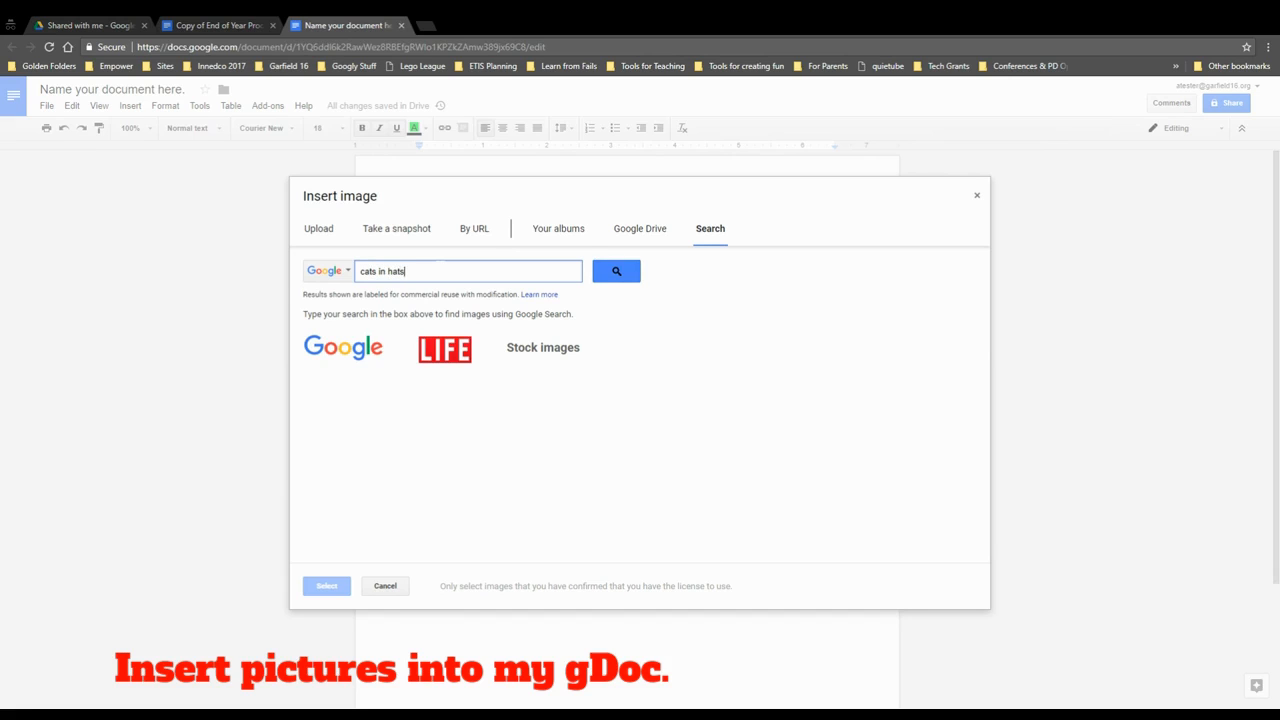
pyautogui.press('Return')
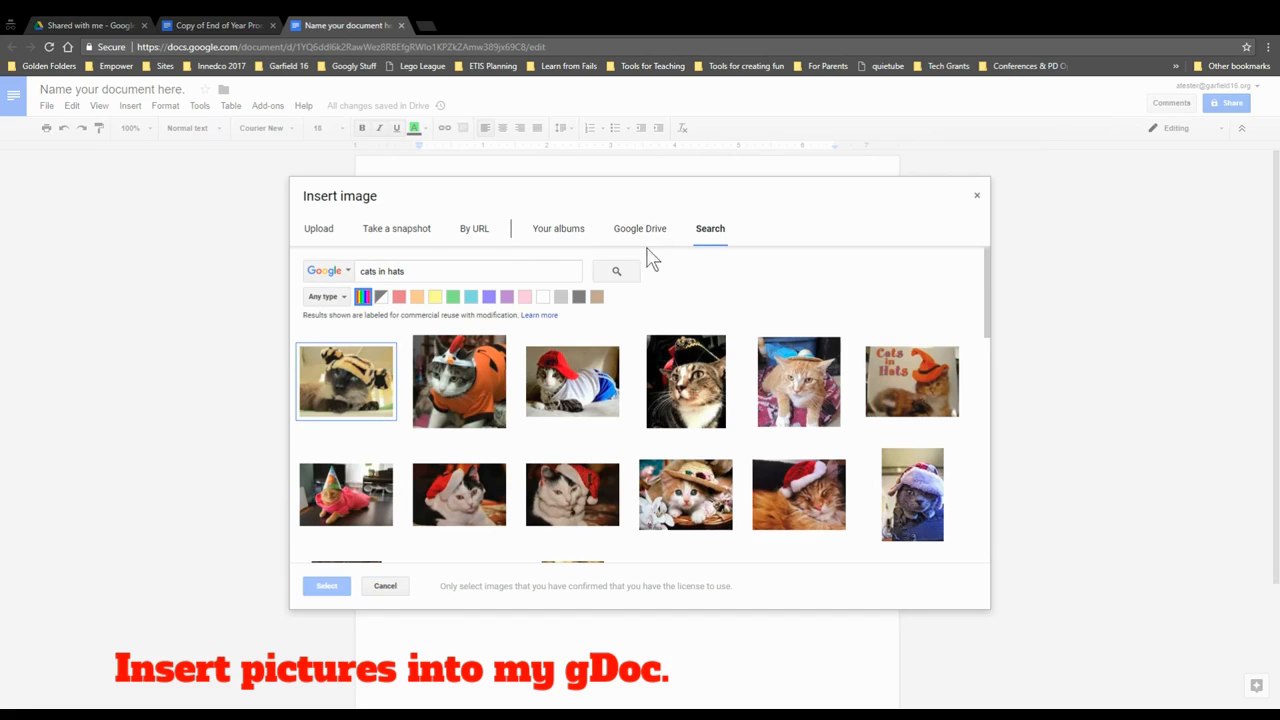
pyautogui.scroll(-4, 692, 341)
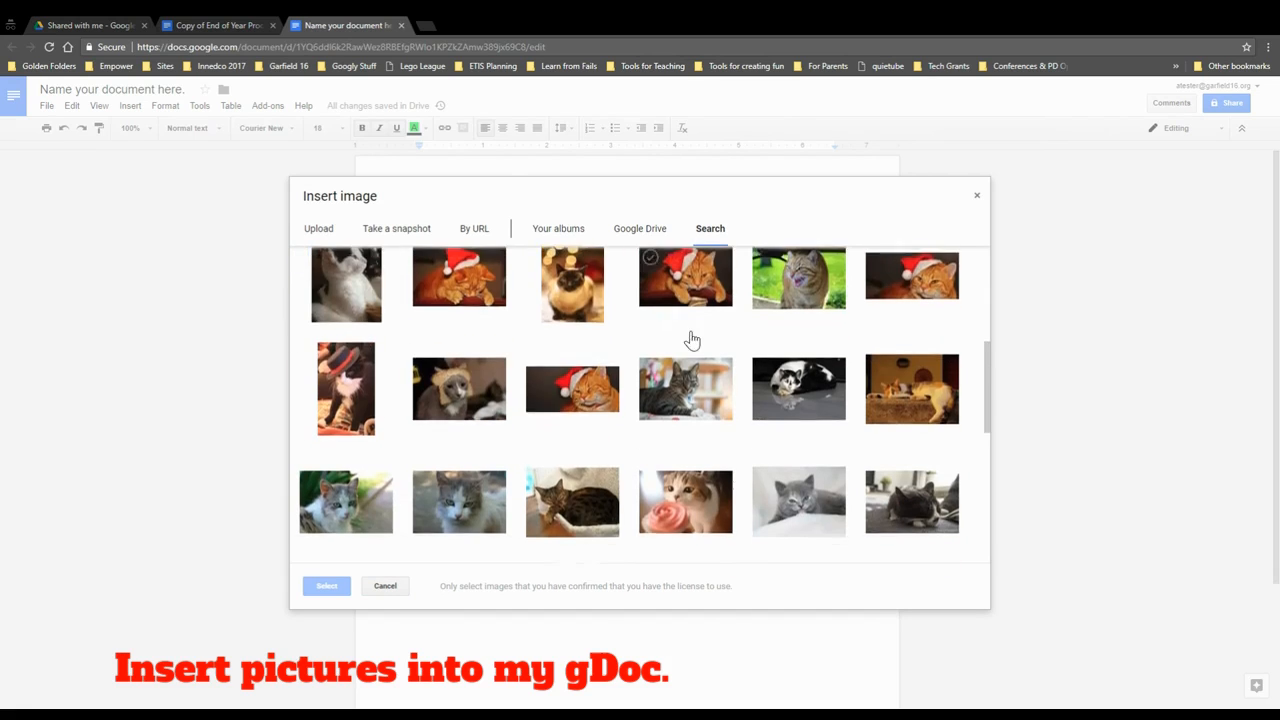
pyautogui.scroll(-2, 692, 341)
pyautogui.scroll(3, 649, 346)
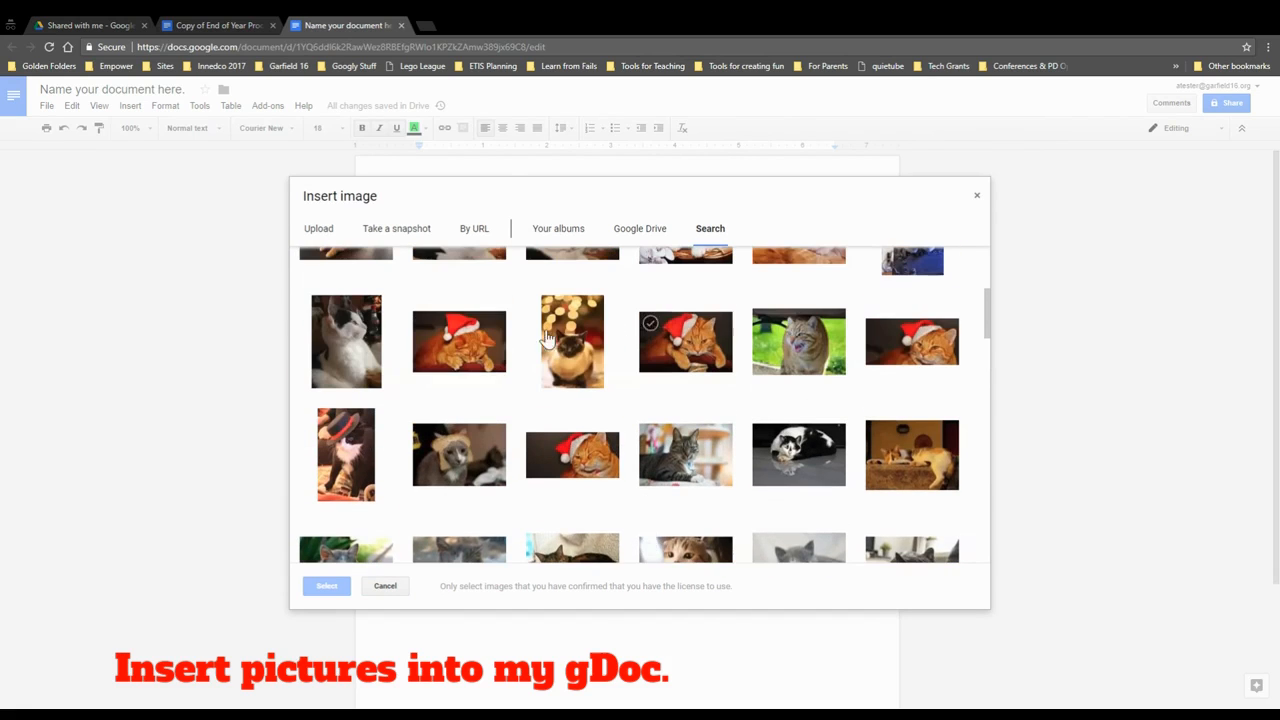
pyautogui.click(484, 352)
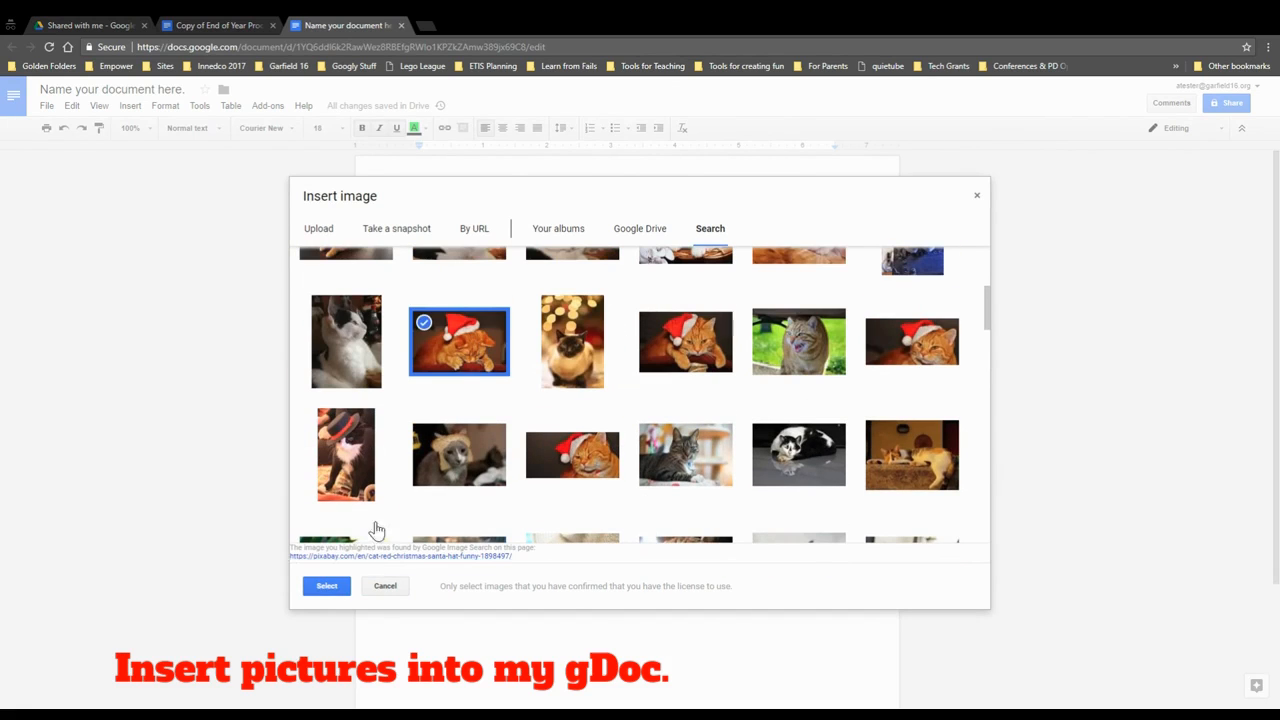
pyautogui.click(322, 590)
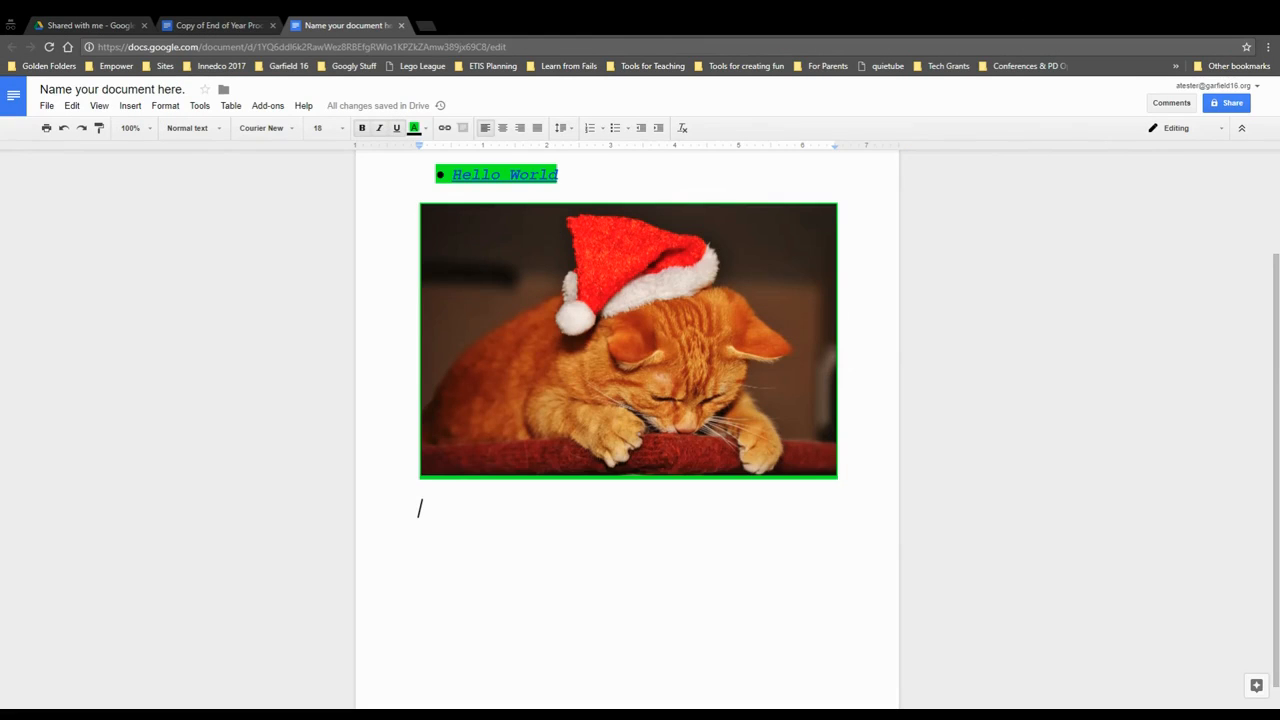
# - Open the Explore feature beside the document and check where else it can be started from
pyautogui.click(1244, 688)
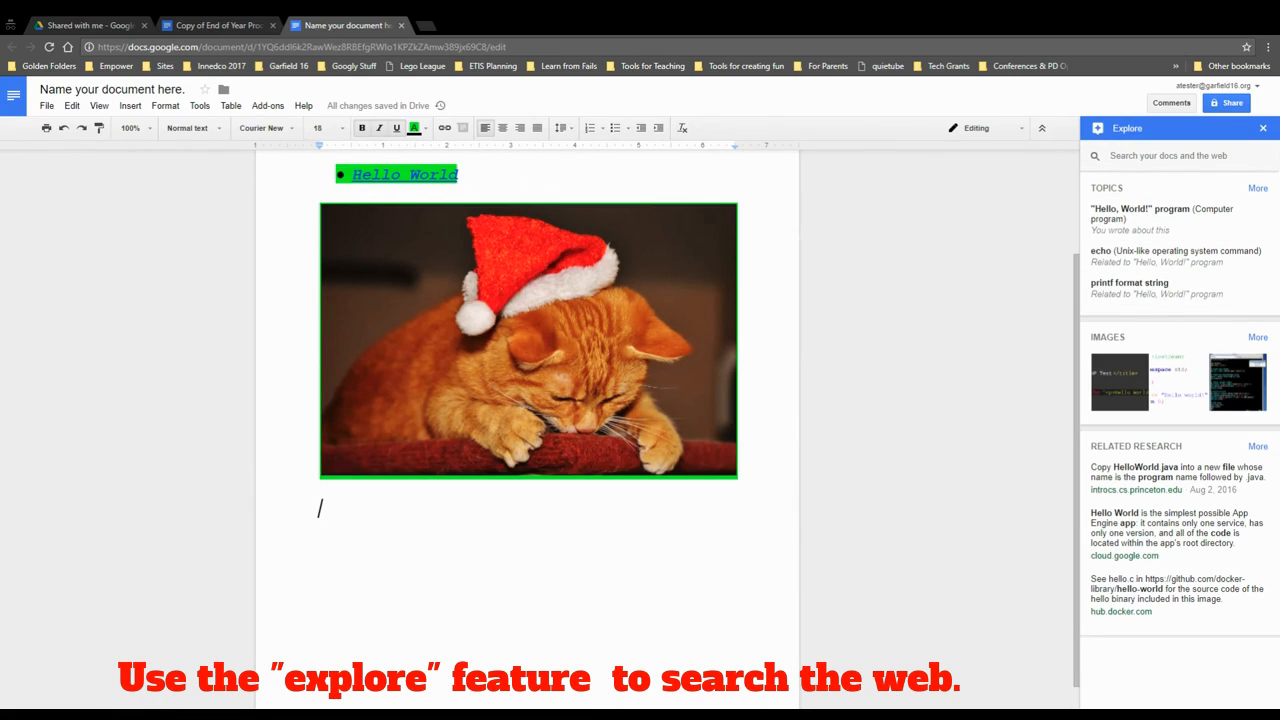
pyautogui.click(210, 106)
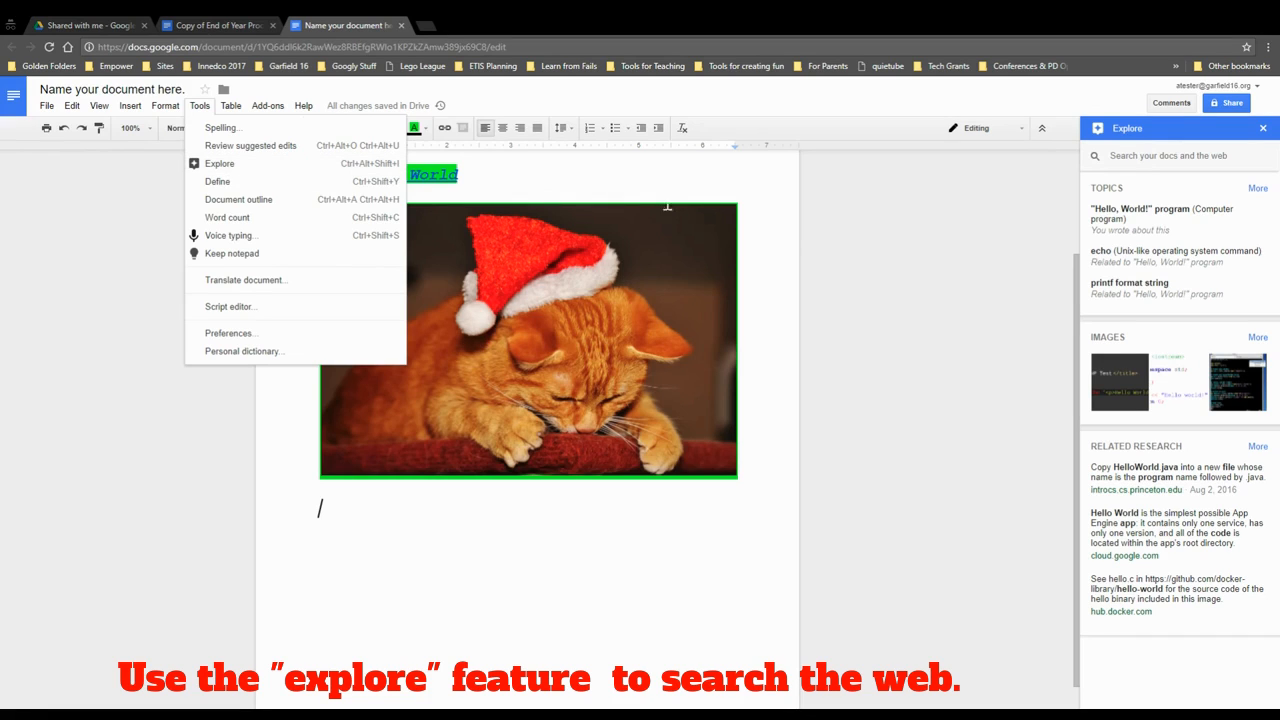
pyautogui.click(578, 528)
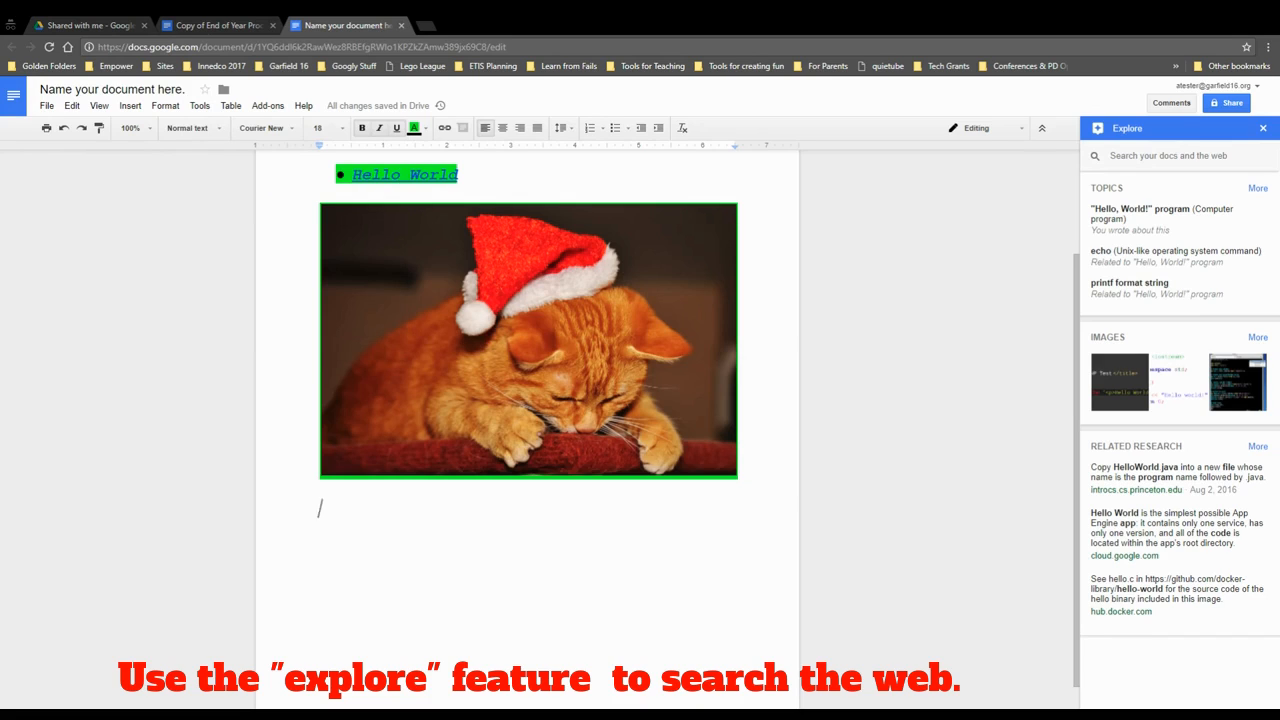
# - Add the word "Photsynthesis" on the line below the cat picture
pyautogui.scroll(-1, 523, 423)
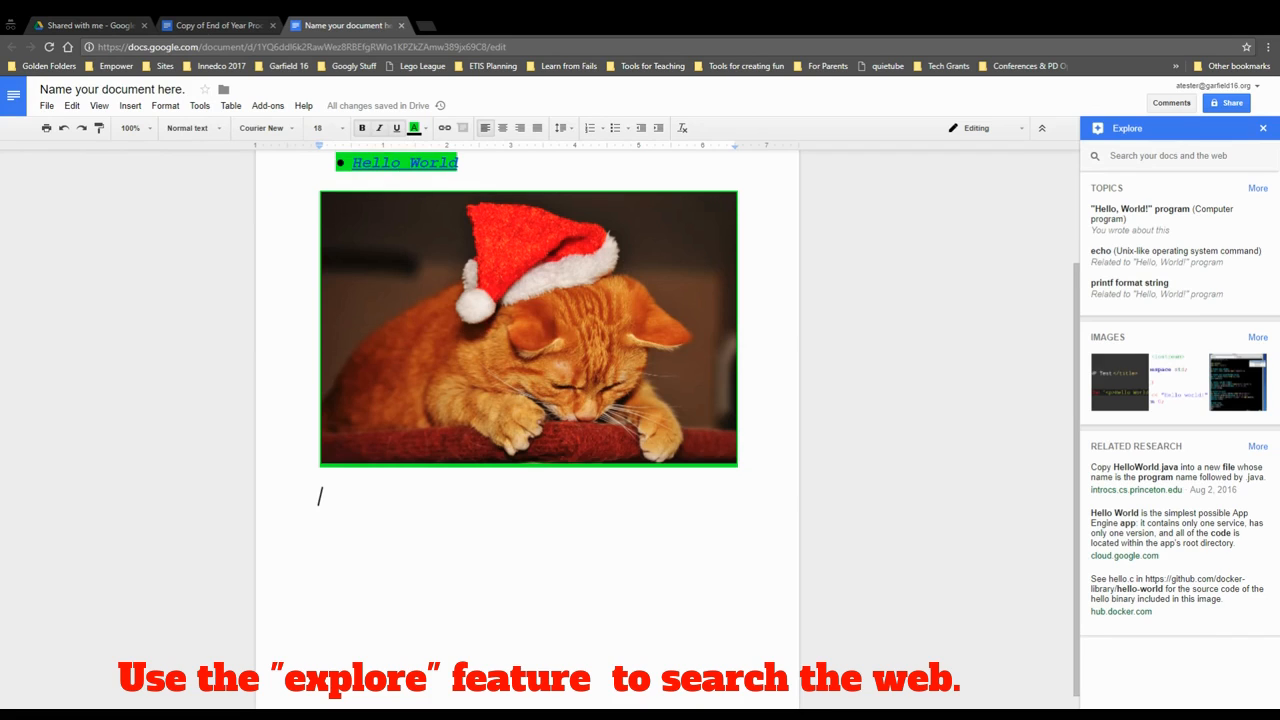
pyautogui.write('Photsy')
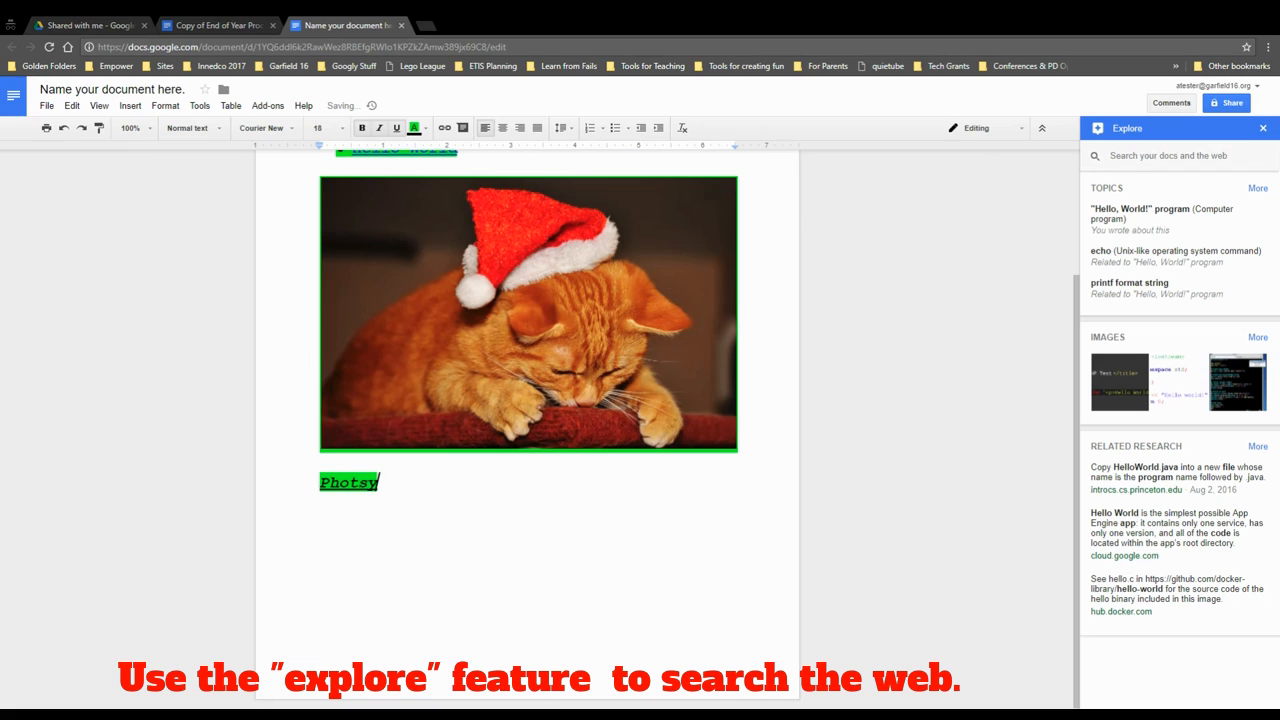
pyautogui.write('nthesis')
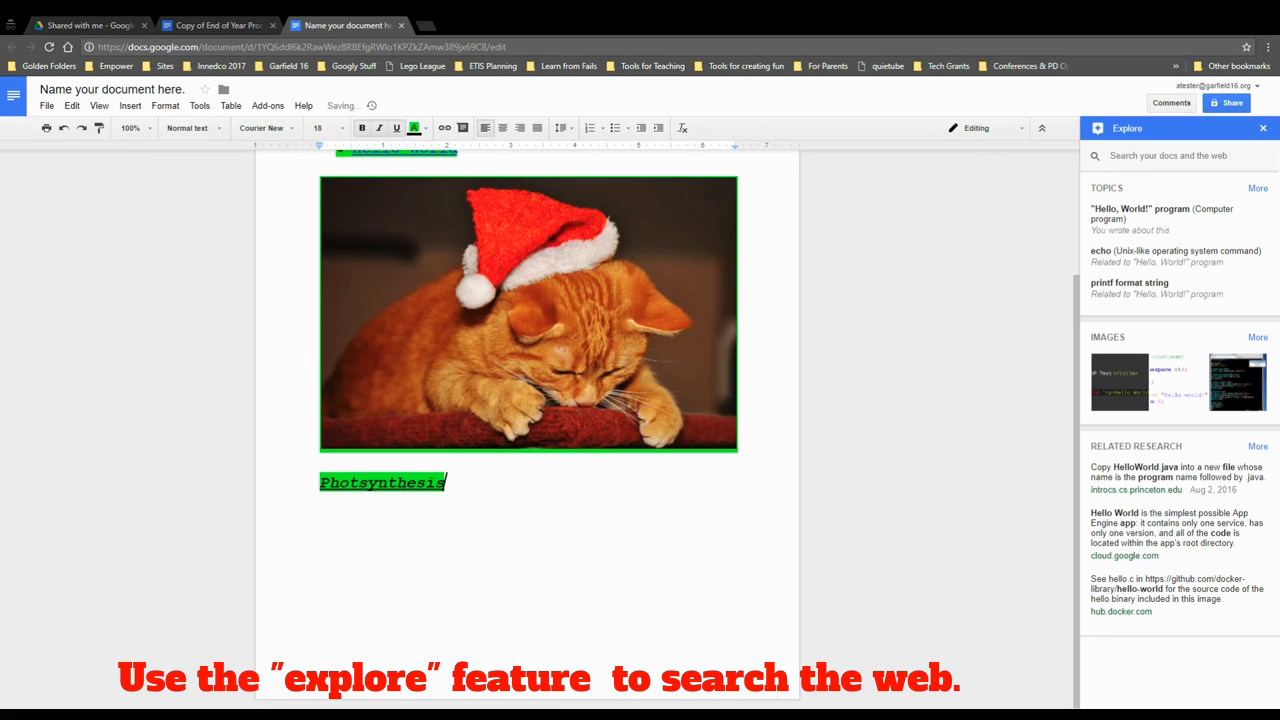
# - Search Explore for the word "Photsynthesis", view the "Photosynthesis for Kids" web result, and return to the document
pyautogui.doubleClick(335, 484)
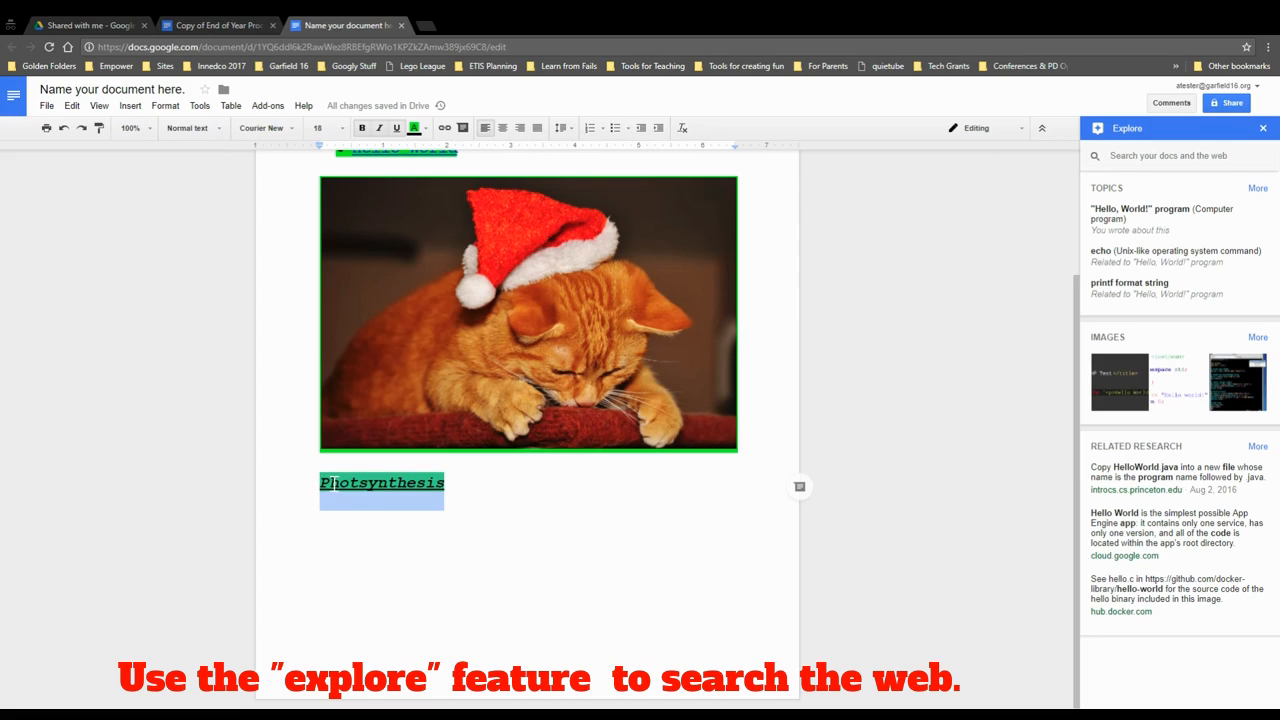
pyautogui.click(1122, 156)
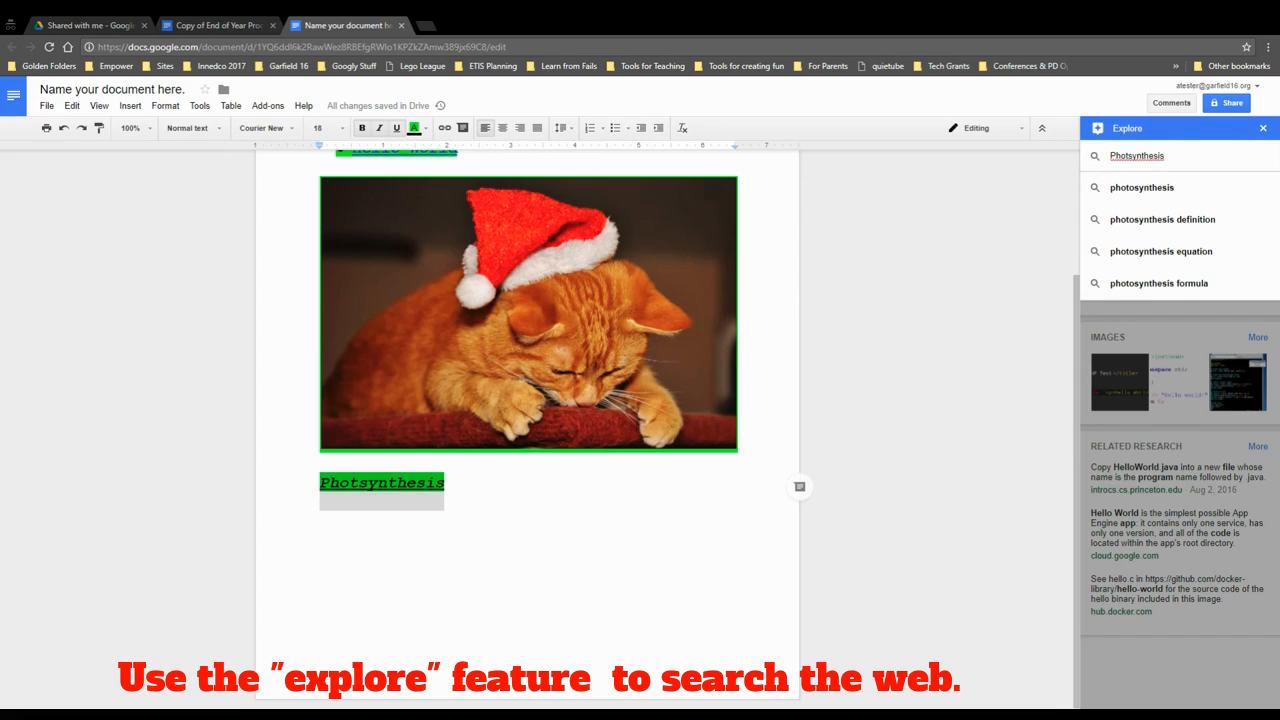
pyautogui.press('Return')
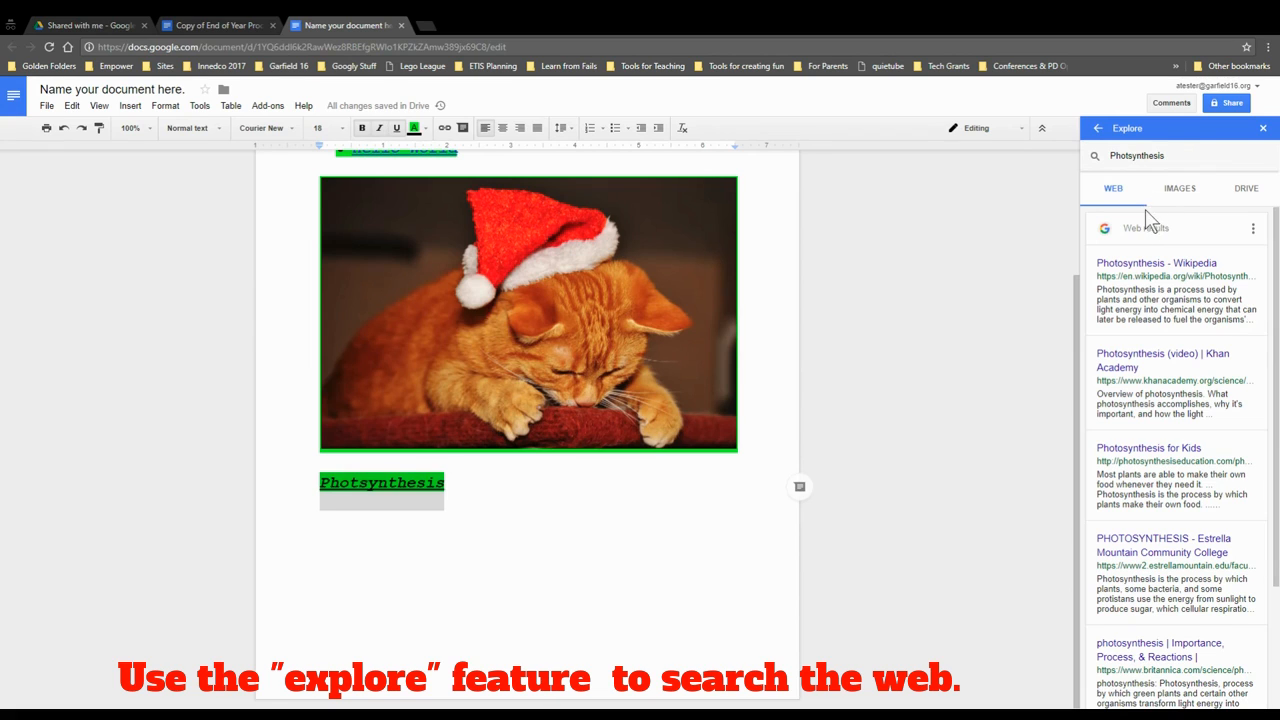
pyautogui.click(1156, 450)
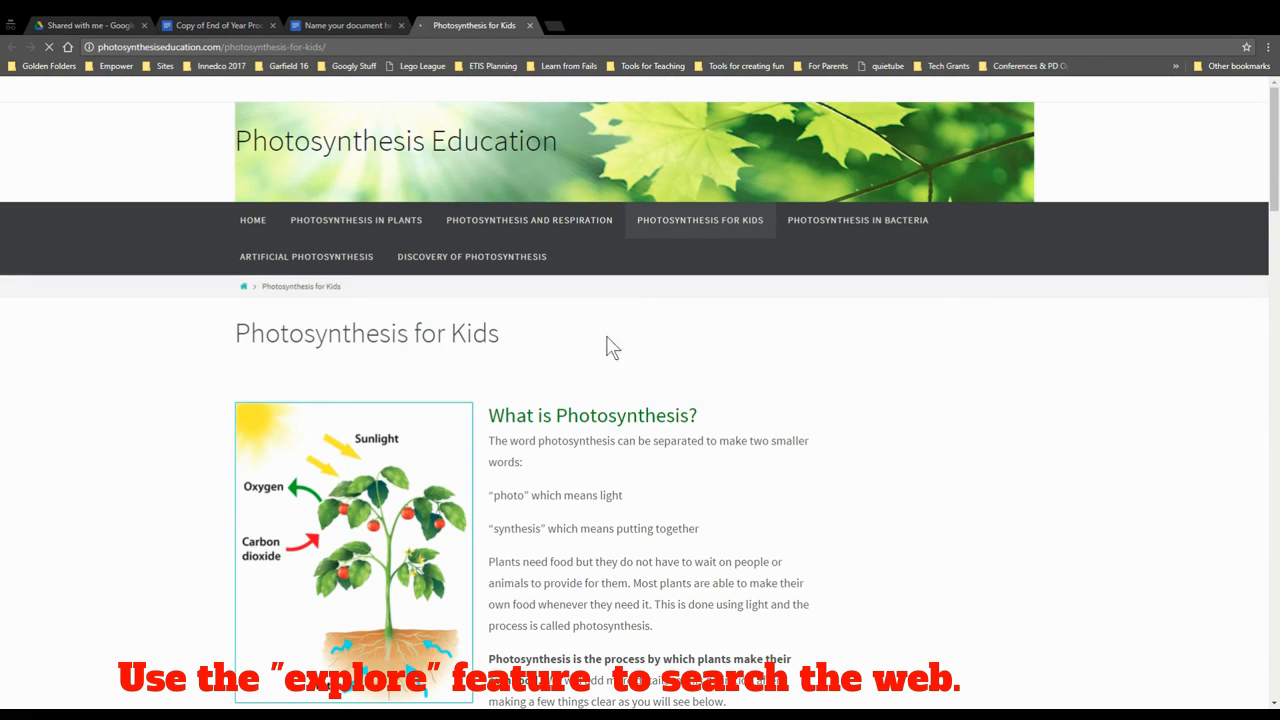
pyautogui.click(529, 25)
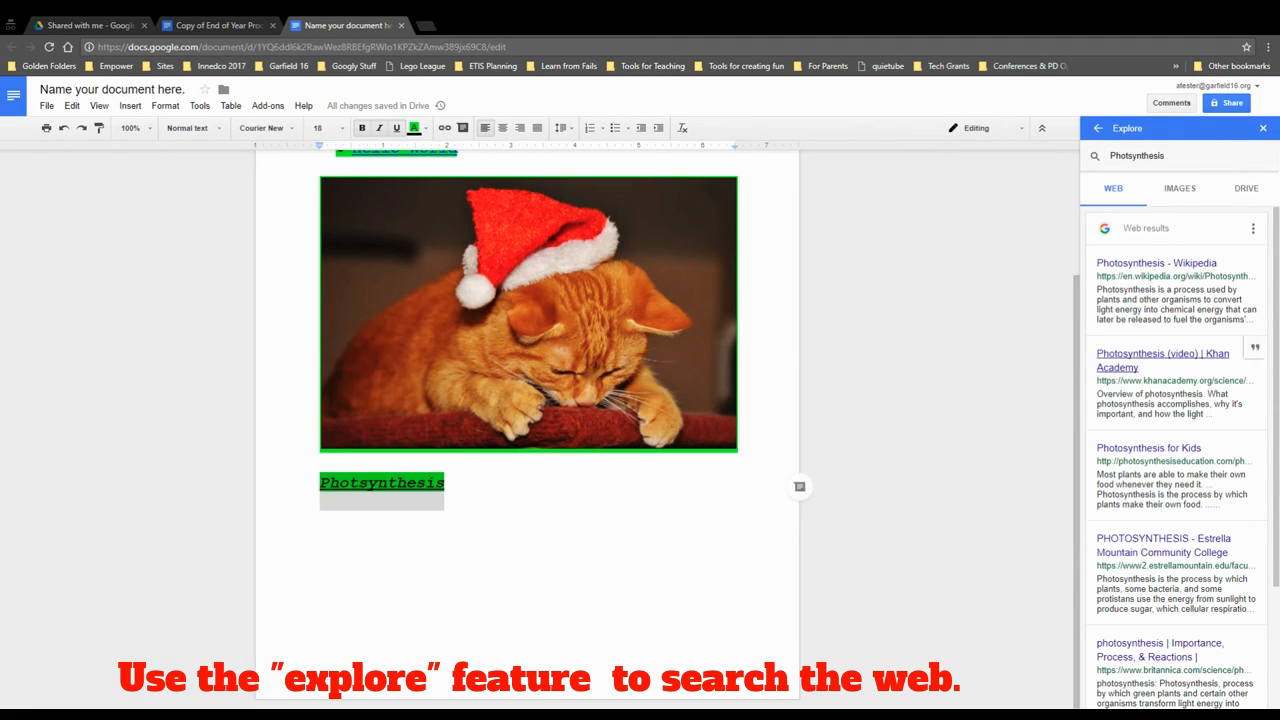
# - Insert a picture from Explore's image results for "Photsynthesis" into the document
pyautogui.click(1180, 190)
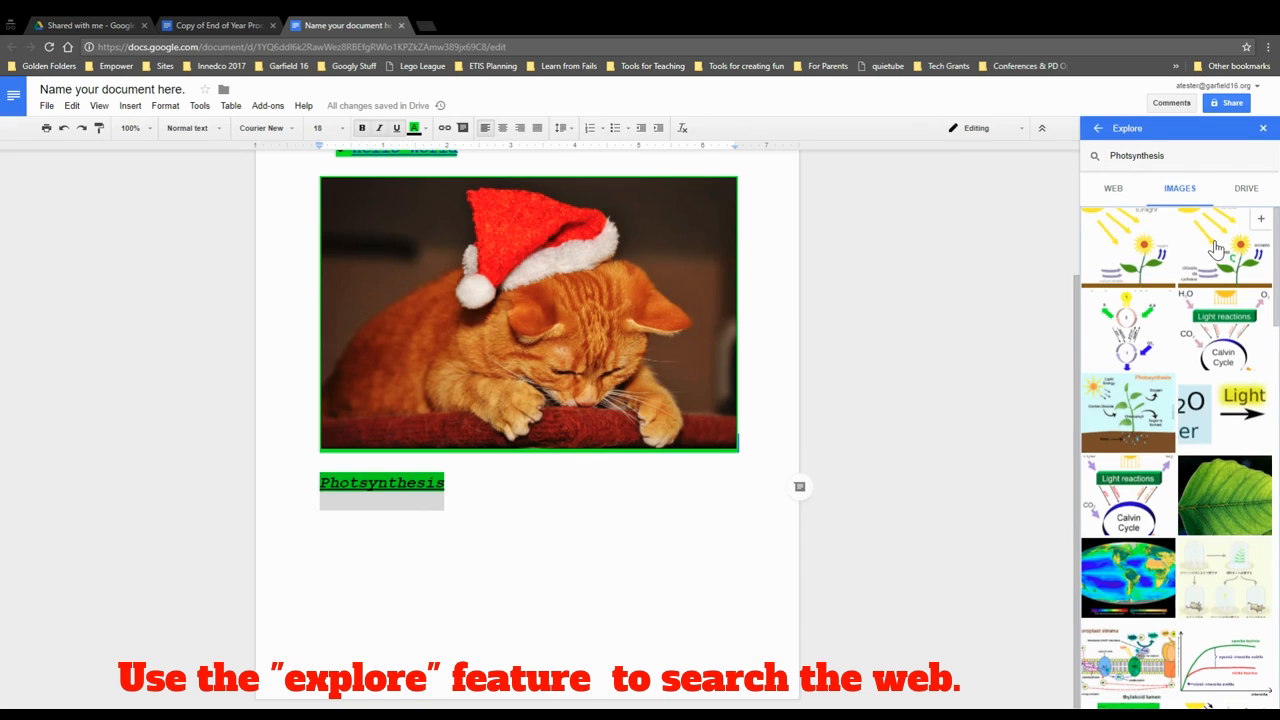
pyautogui.moveTo(475, 575); pyautogui.dragTo(499, 543)
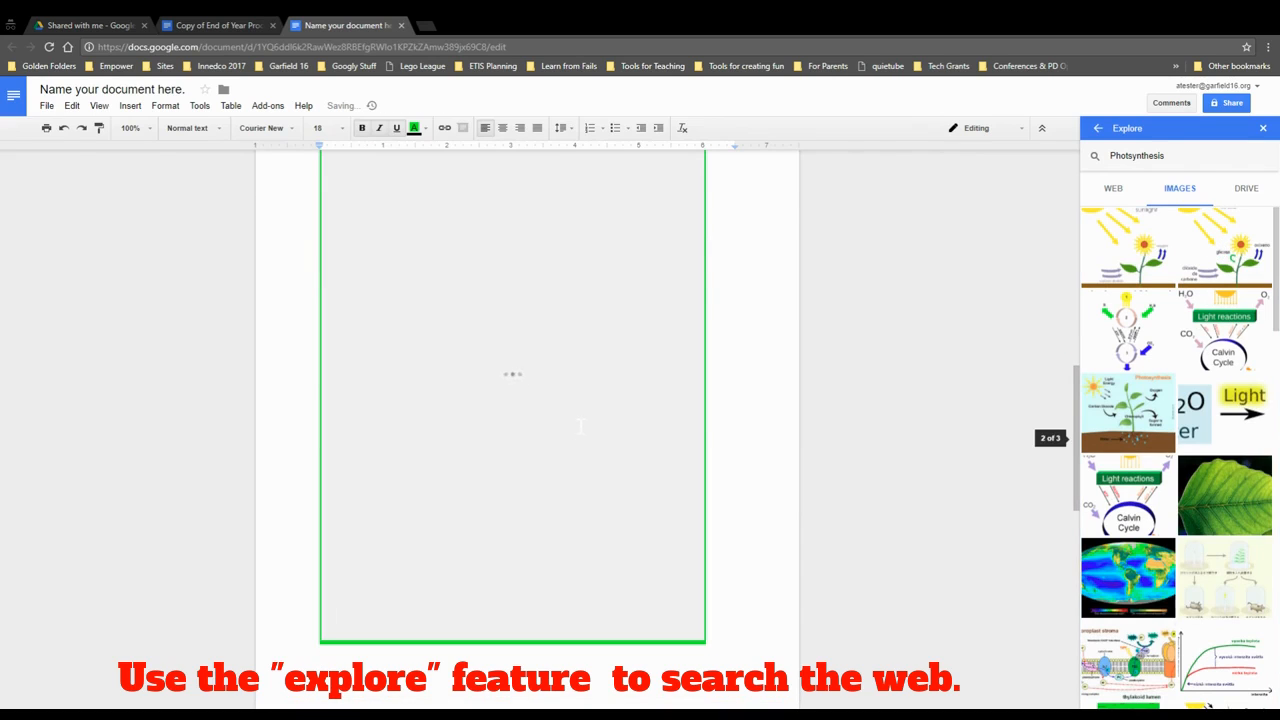
# - Start a new line below the photosynthesis diagram and insert the world chlorophyll map from Explore's image results there
pyautogui.scroll(-1, 583, 423)
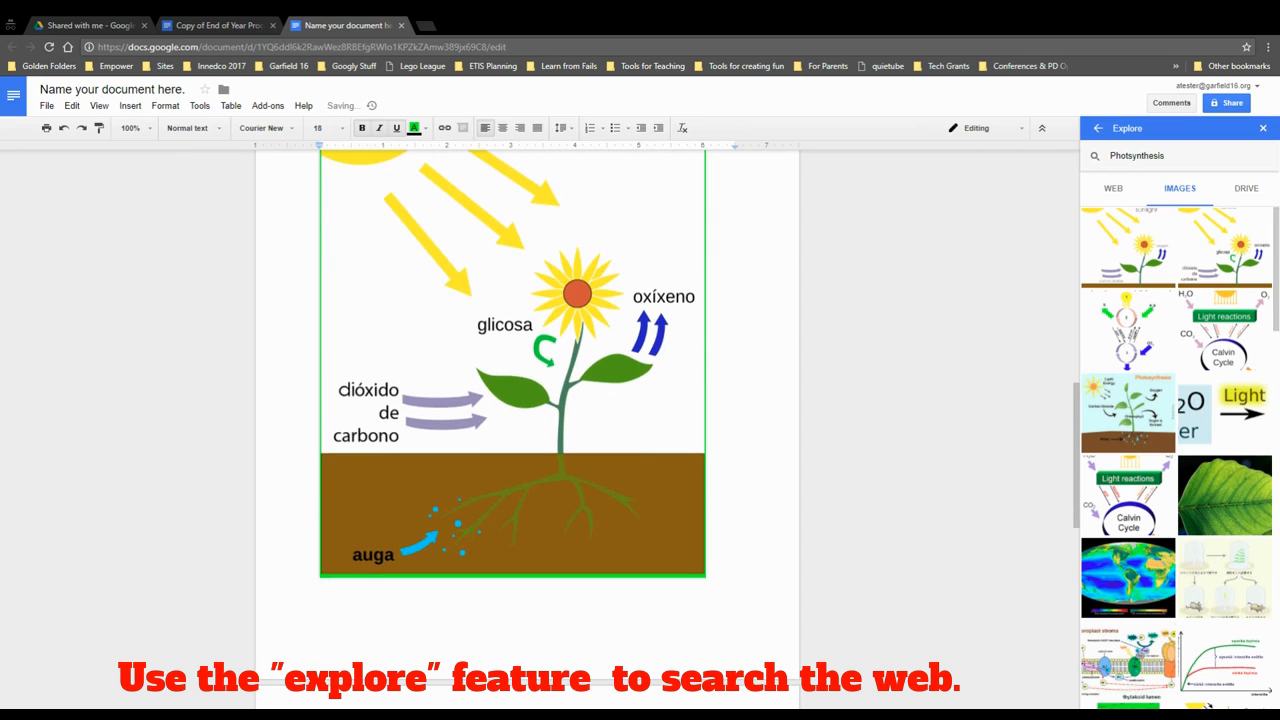
pyautogui.scroll(-1, 528, 418)
pyautogui.scroll(2, 528, 400)
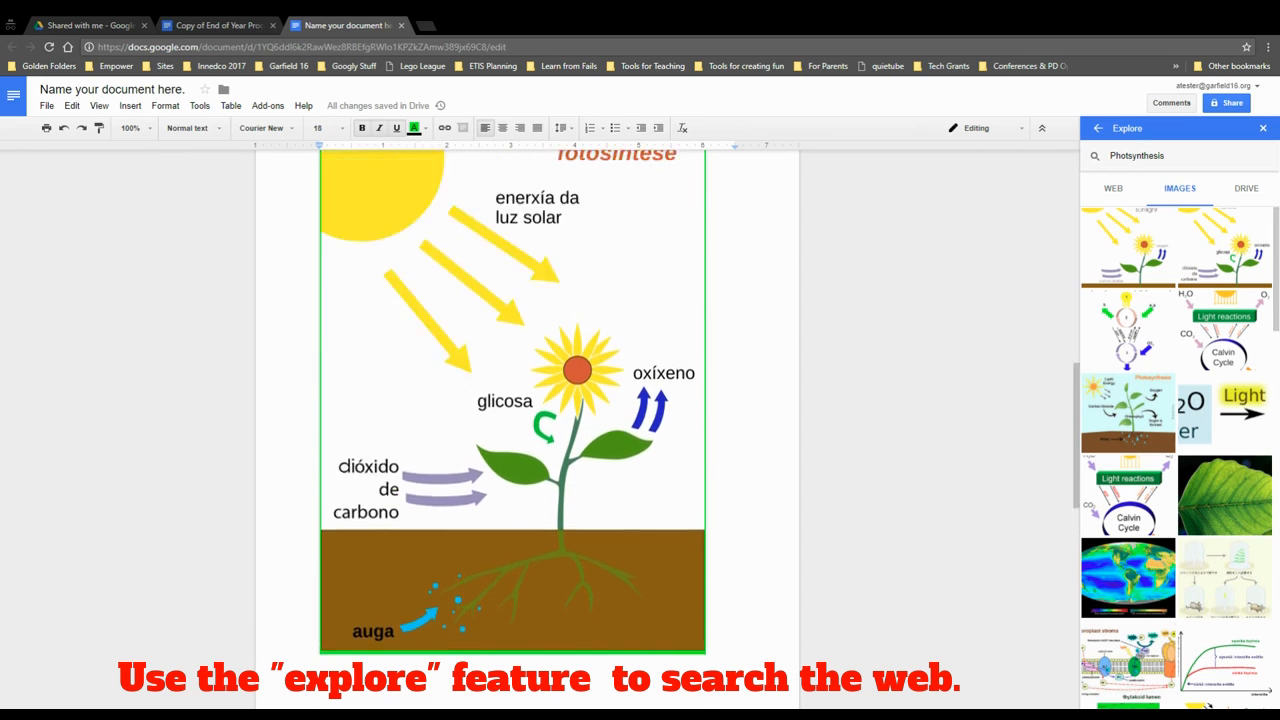
pyautogui.scroll(-3, 528, 400)
pyautogui.press('Return')
pyautogui.scroll(-3, 528, 400)
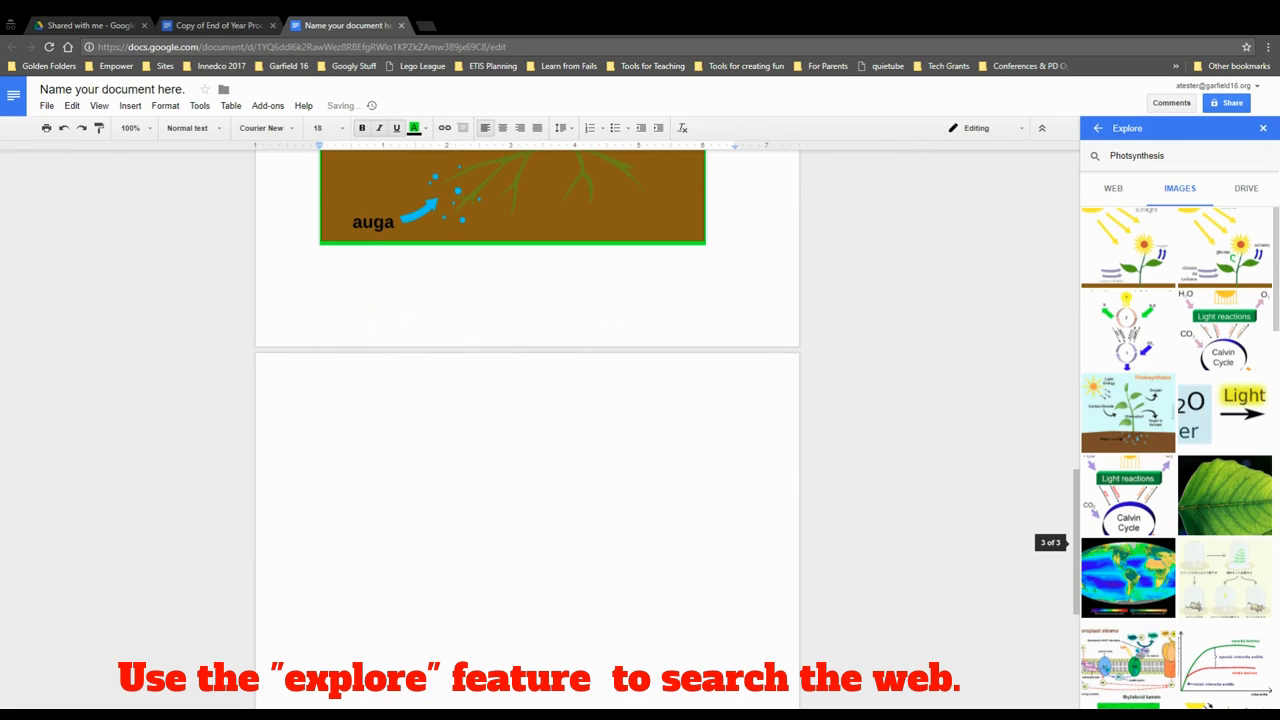
pyautogui.scroll(-2, 1145, 395)
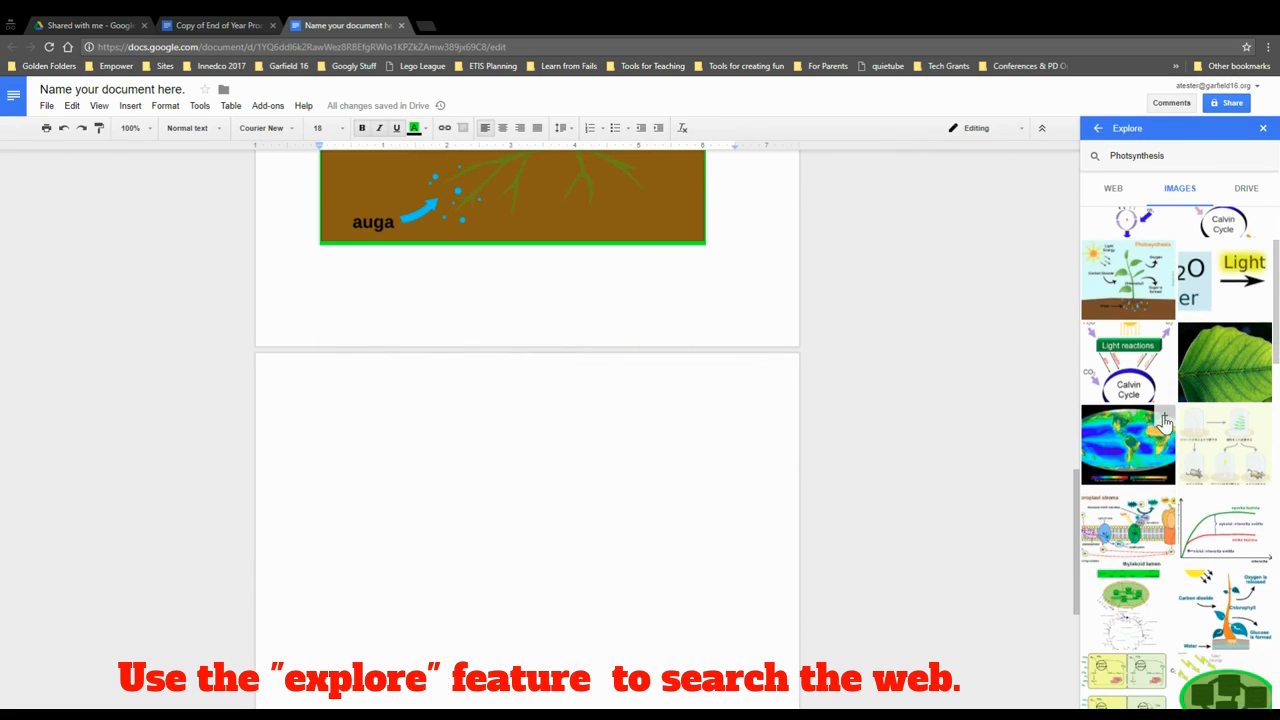
pyautogui.click(1164, 420)
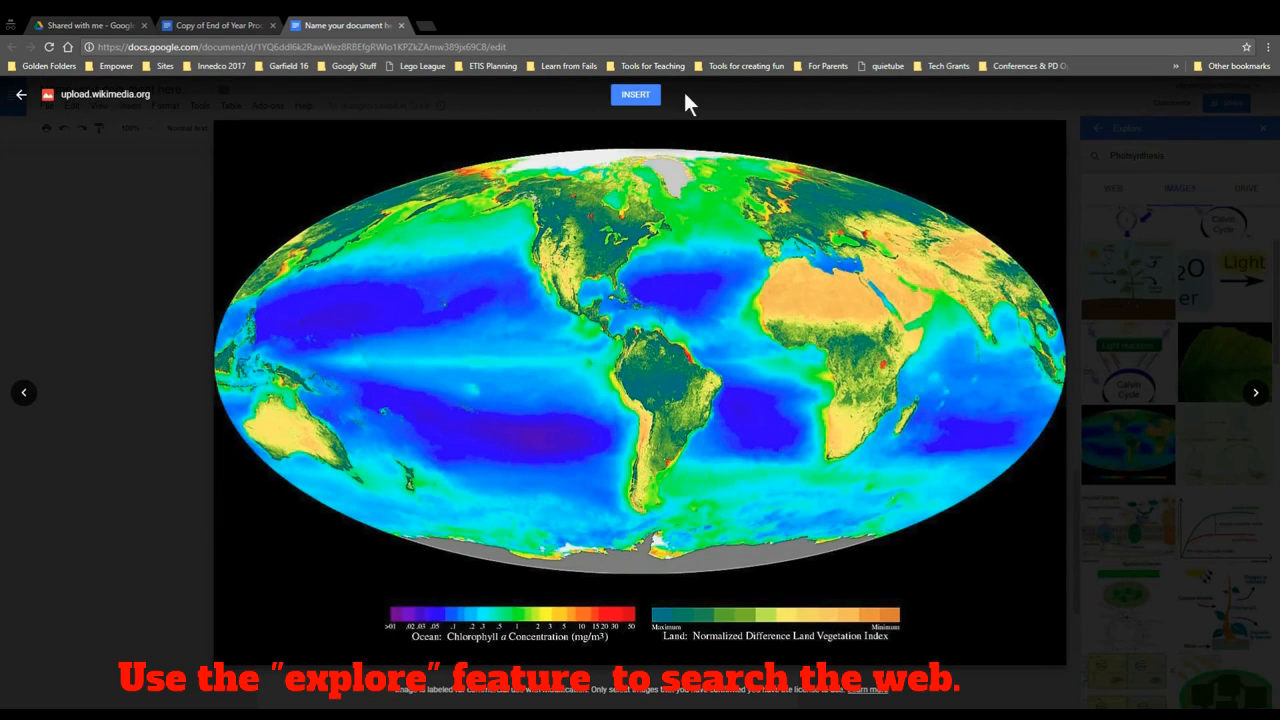
pyautogui.click(637, 96)
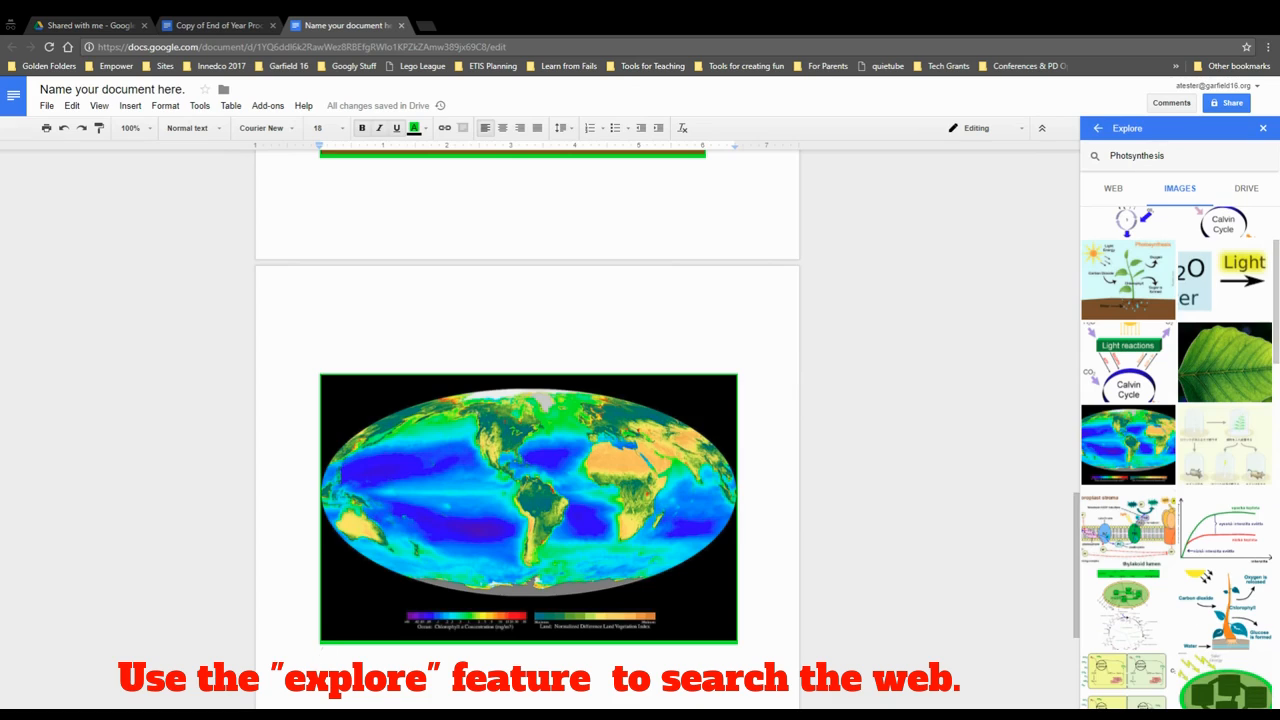
# - Check Explore's Drive results for "Photsynthesis" and close Explore
pyautogui.click(1245, 192)
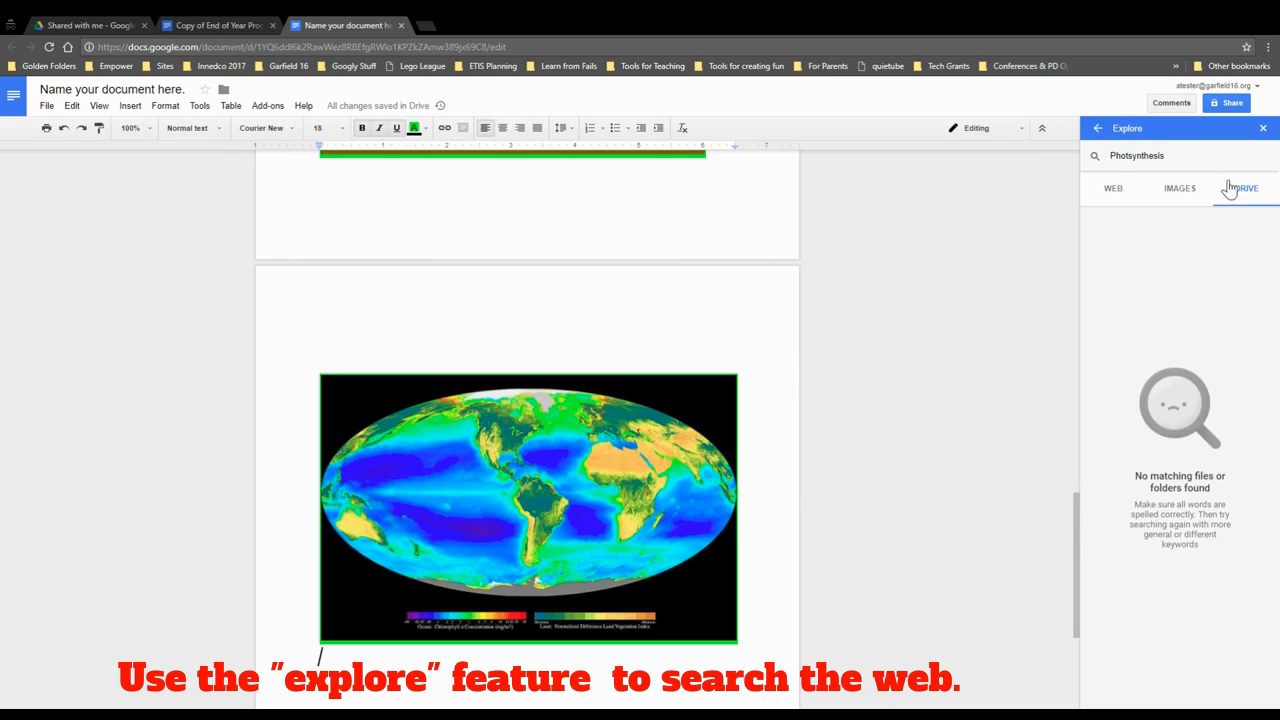
pyautogui.click(1264, 130)
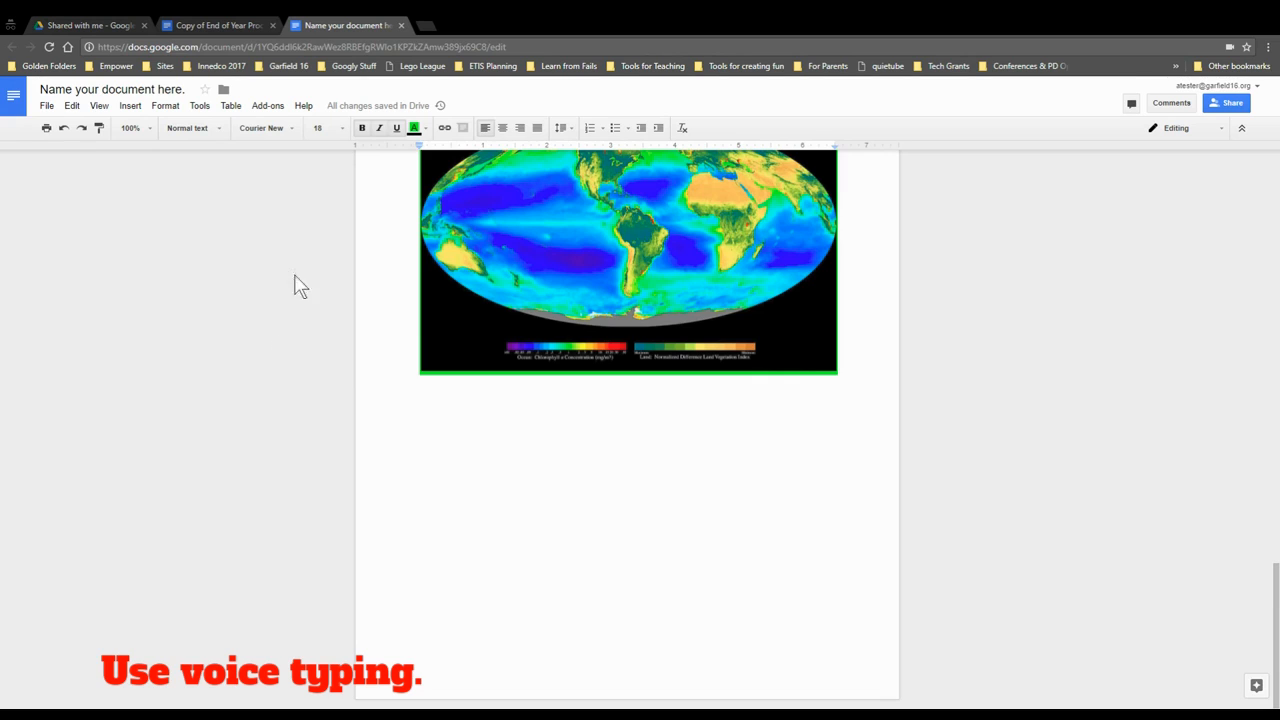
# - Open voice typing, move its microphone box slightly away from the page and start dictation below the world map
pyautogui.click(200, 107)
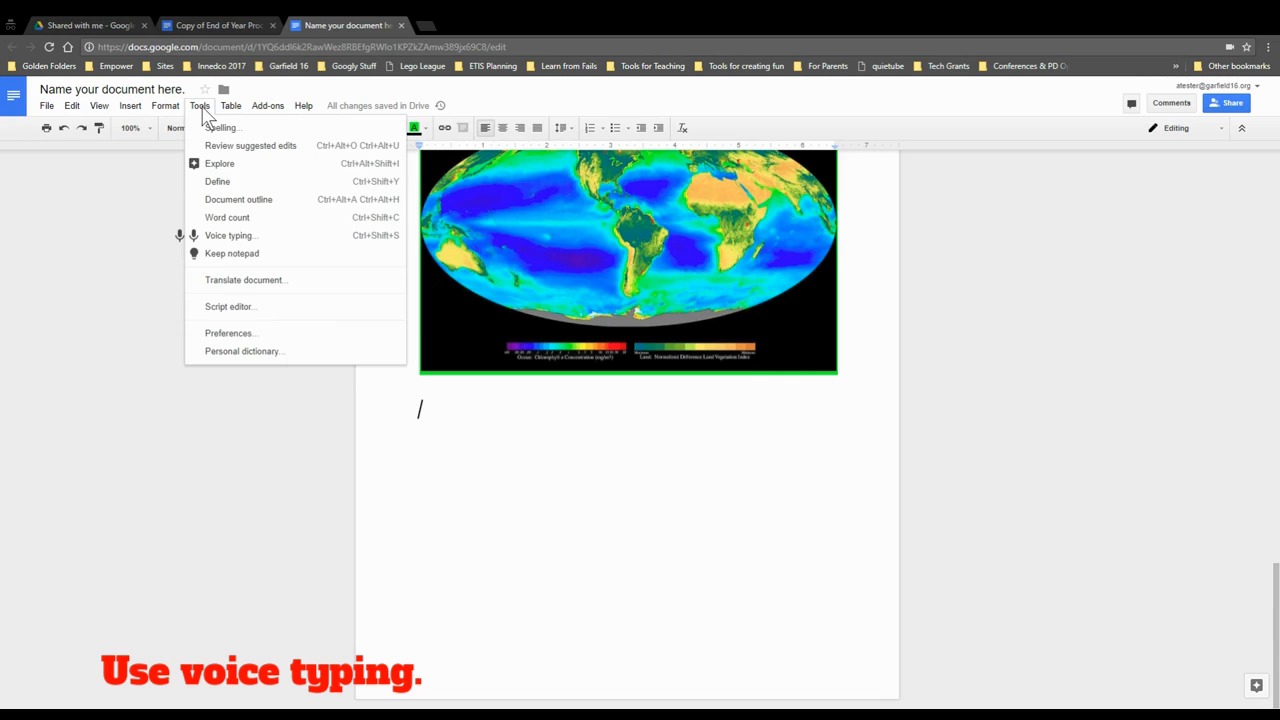
pyautogui.click(244, 237)
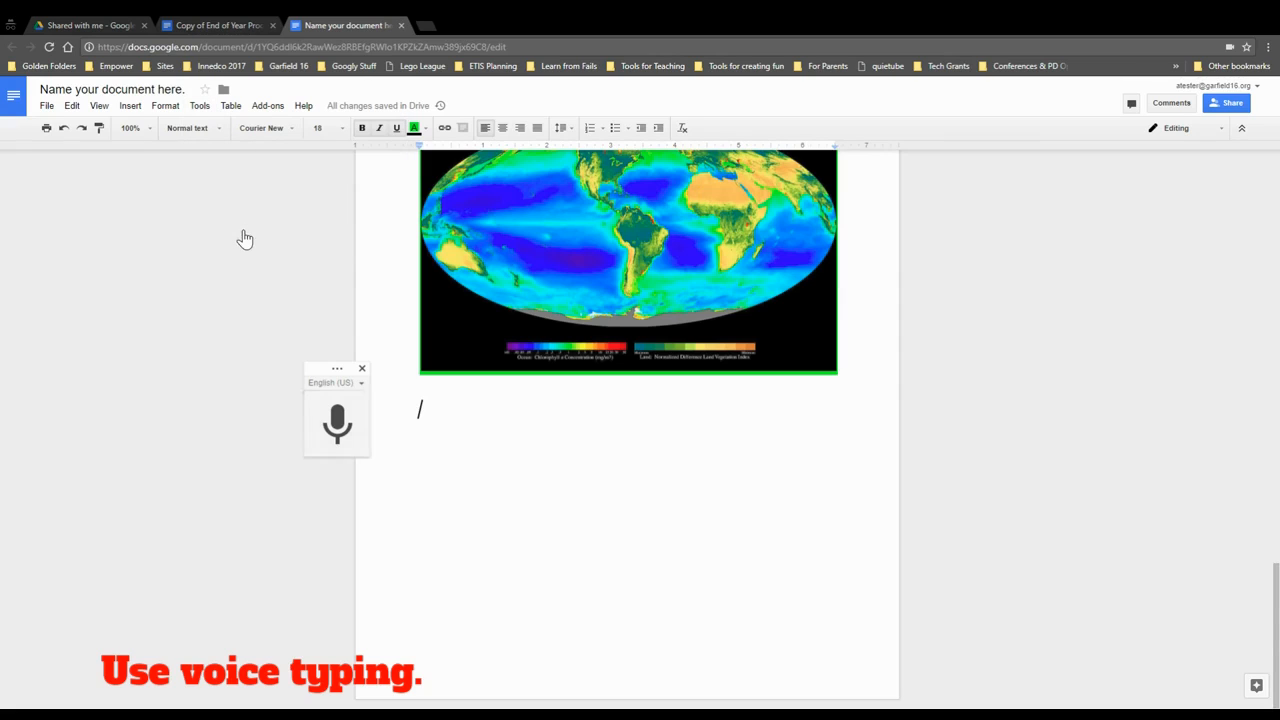
pyautogui.moveTo(332, 370)
pyautogui.mouseDown()
pyautogui.moveTo(315, 419)
pyautogui.moveTo(304, 374)
pyautogui.moveTo(318, 376)
pyautogui.mouseUp()
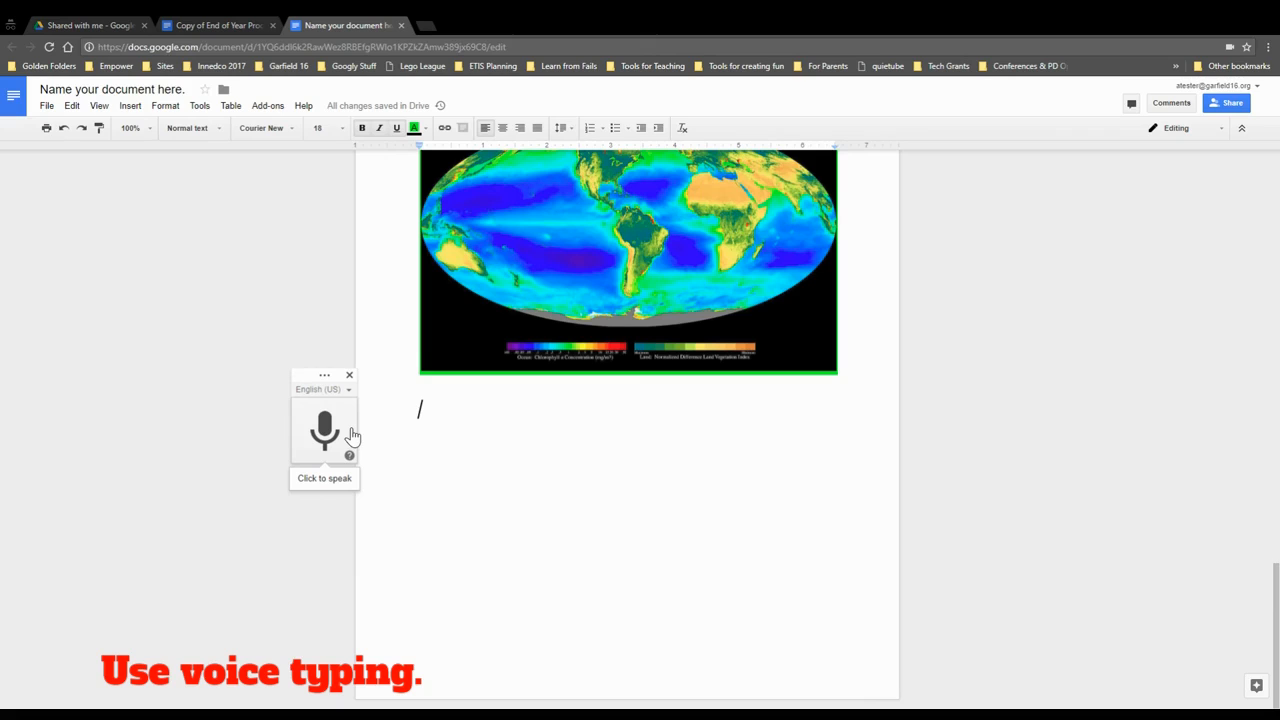
pyautogui.click(350, 432)
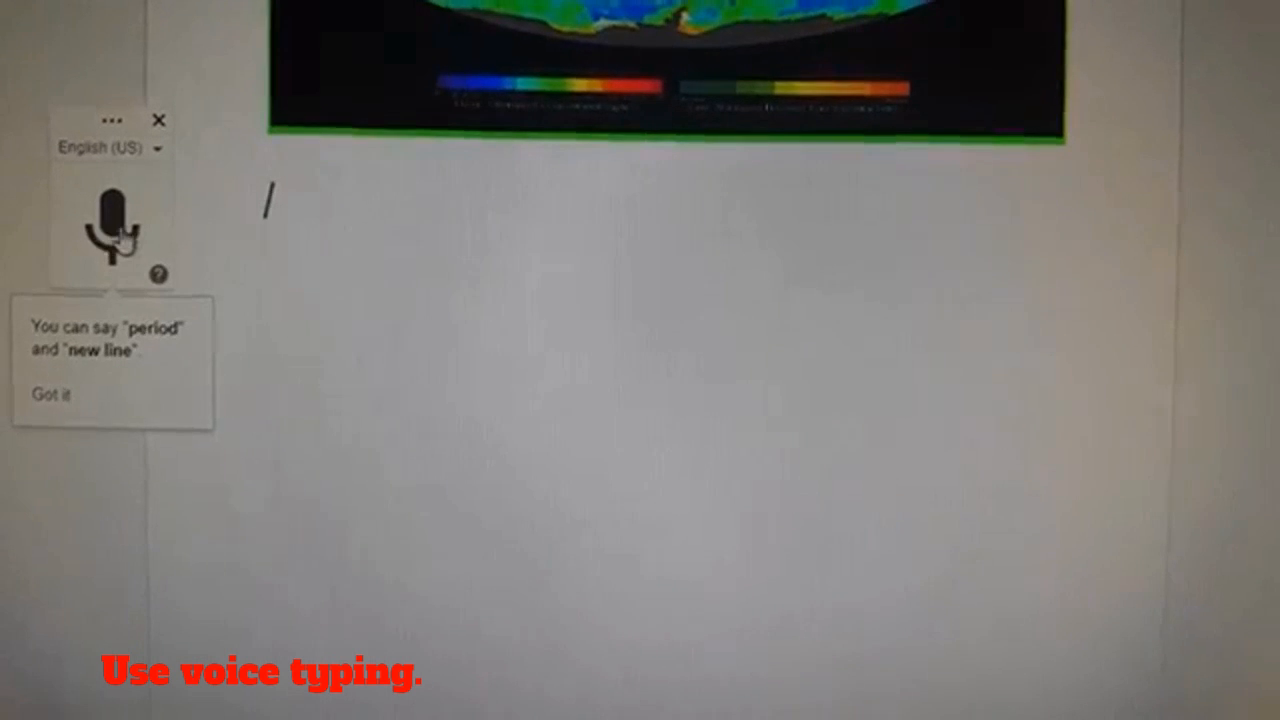
pyautogui.click(122, 234)
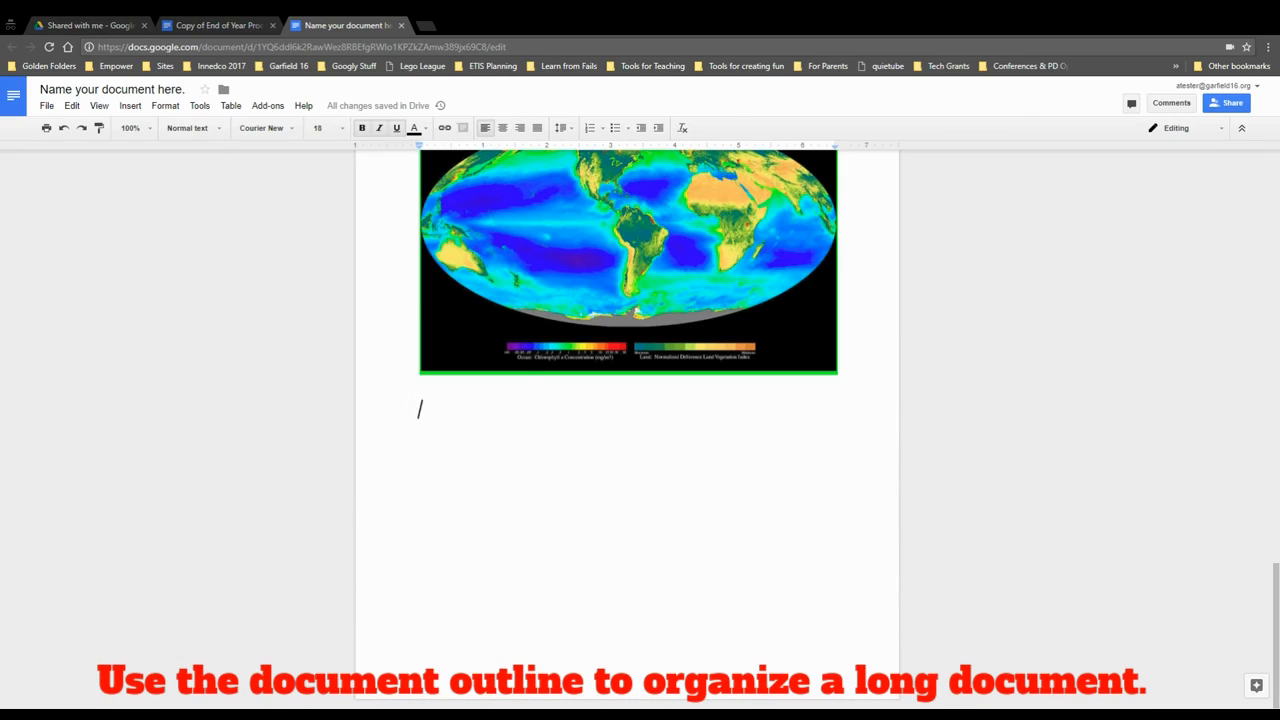
# - Enter the dates 10/2, 10/9, 10/16 and 10/23 on separate lines below the world map
pyautogui.write('10/9 ')
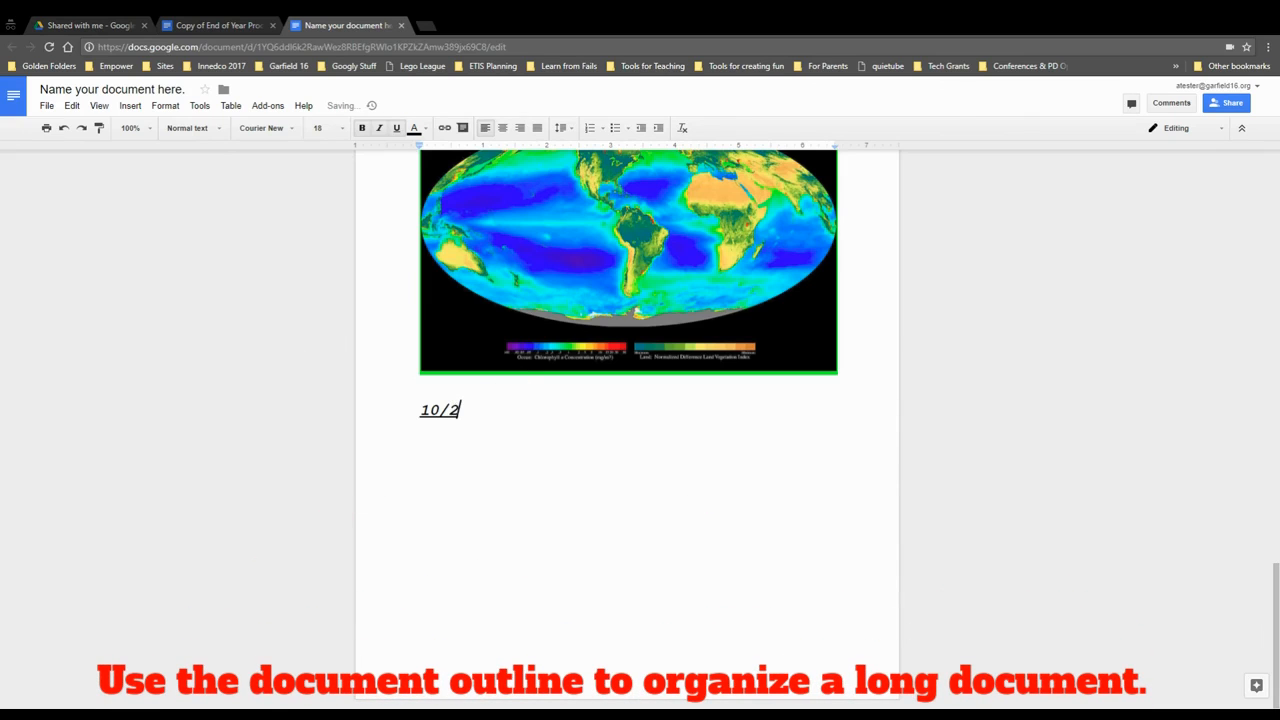
pyautogui.write('10/')
pyautogui.write('16 ')
pyautogui.write('10')
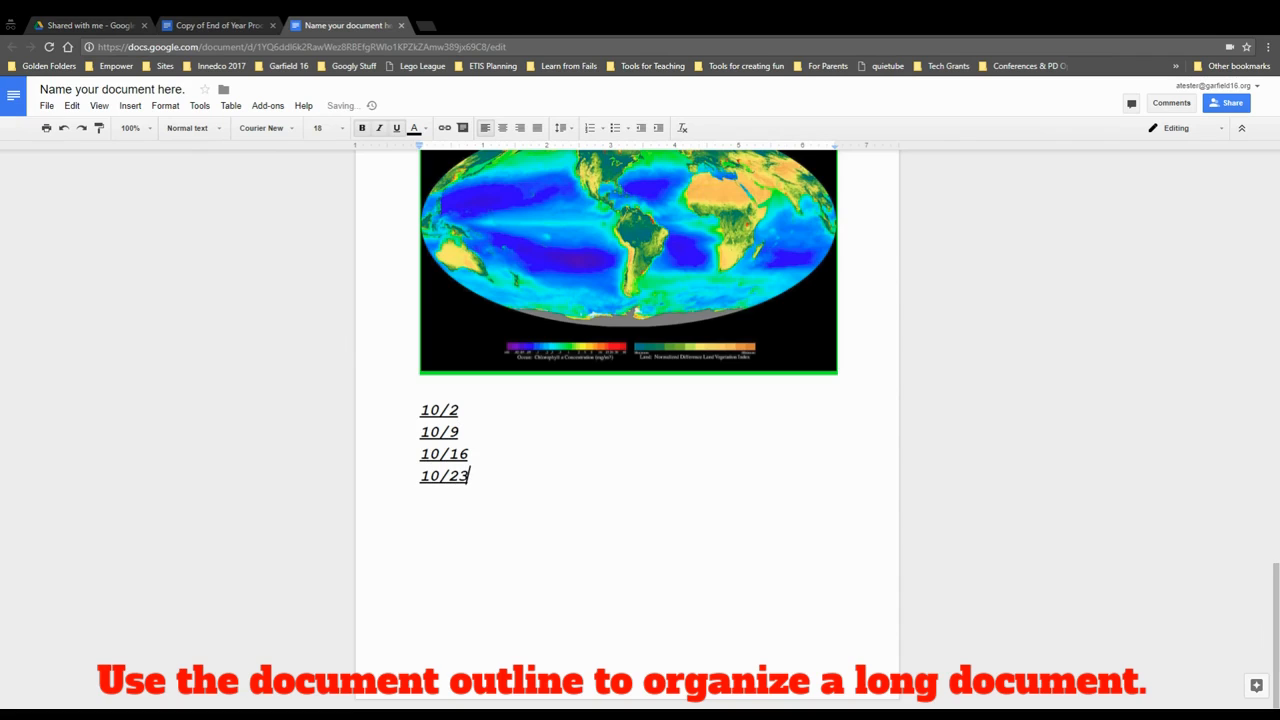
# - Add a line of random placeholder text below each of the dates 10/2, 10/9 and 10/16
pyautogui.press('Return')
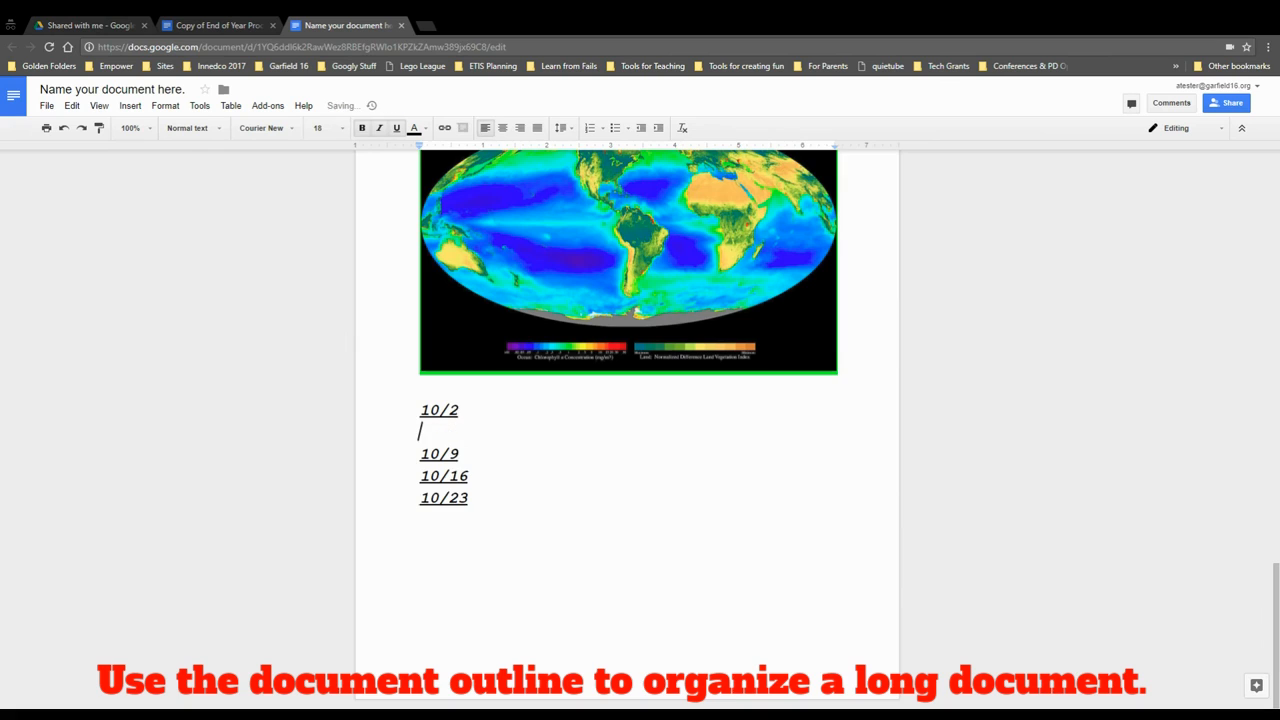
pyautogui.write(';lkajdfklj;adf')
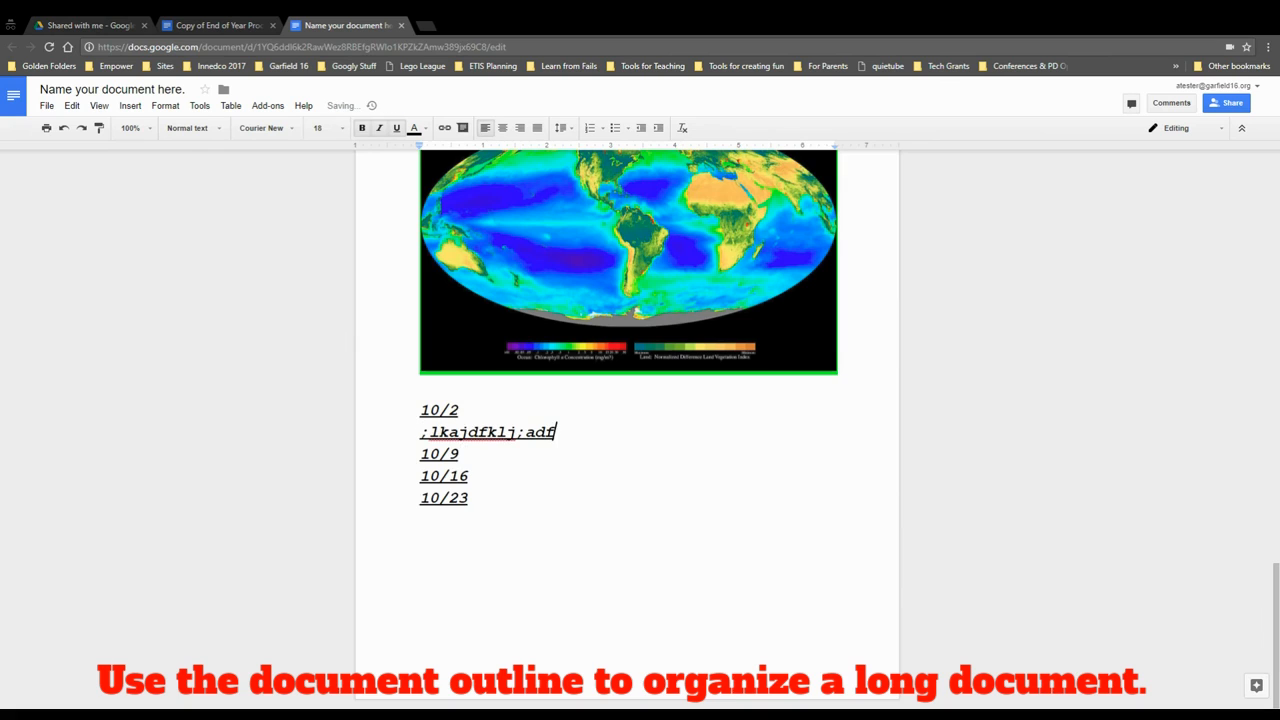
pyautogui.press('Down')
pyautogui.press('Return')
pyautogui.write(';lkja;dfk')
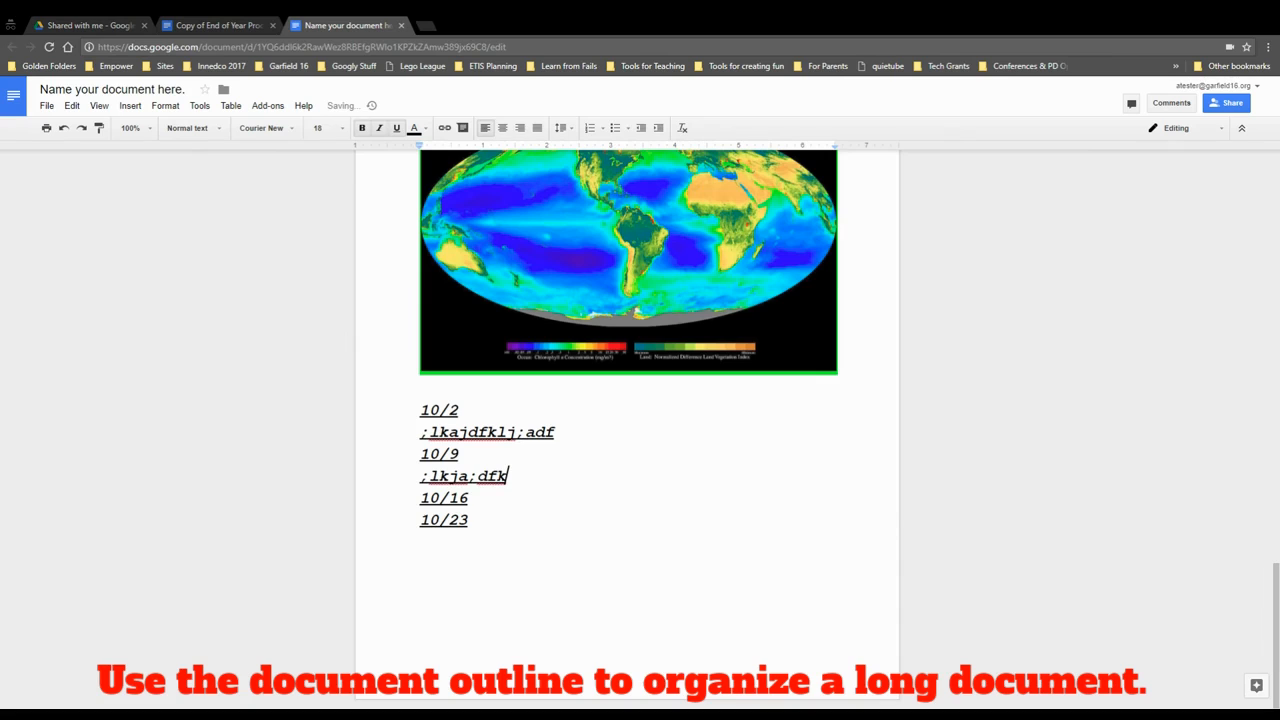
pyautogui.press('Down')
pyautogui.press('Return')
pyautogui.write(';kaj;sf')
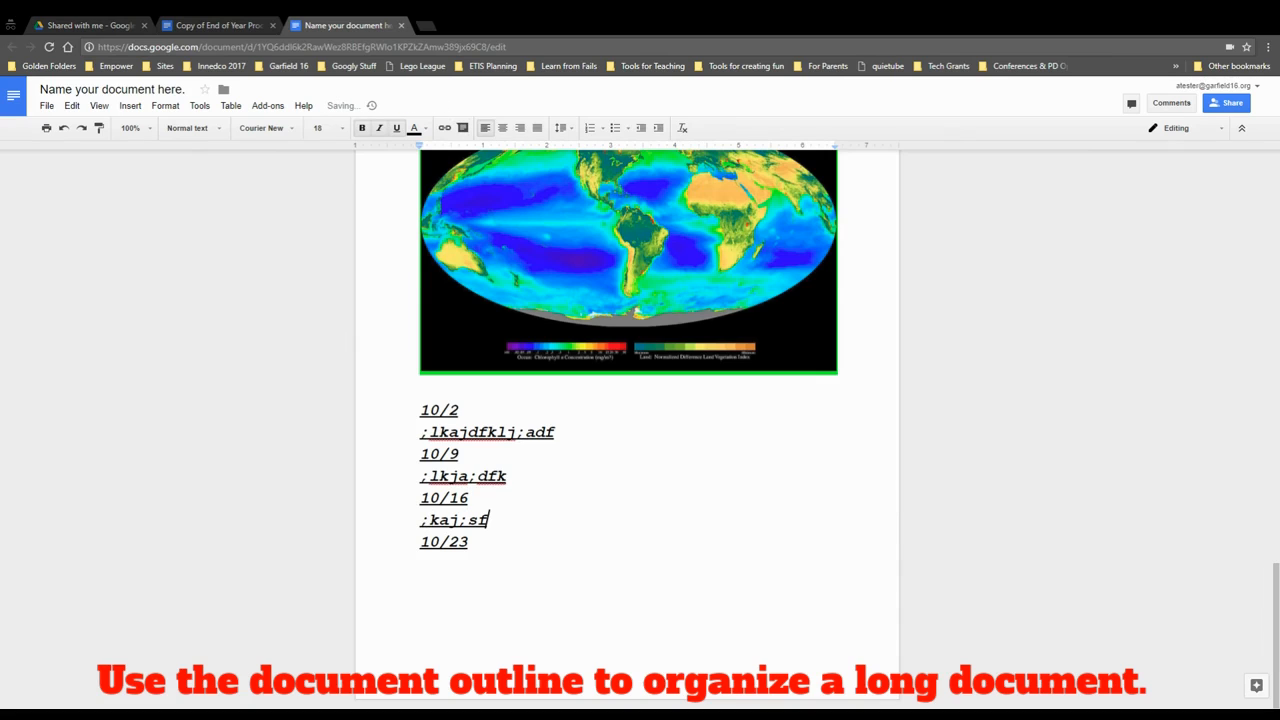
# - Apply the Heading 1 style to the 10/2 and 10/9 date lines
pyautogui.tripleClick(448, 410)
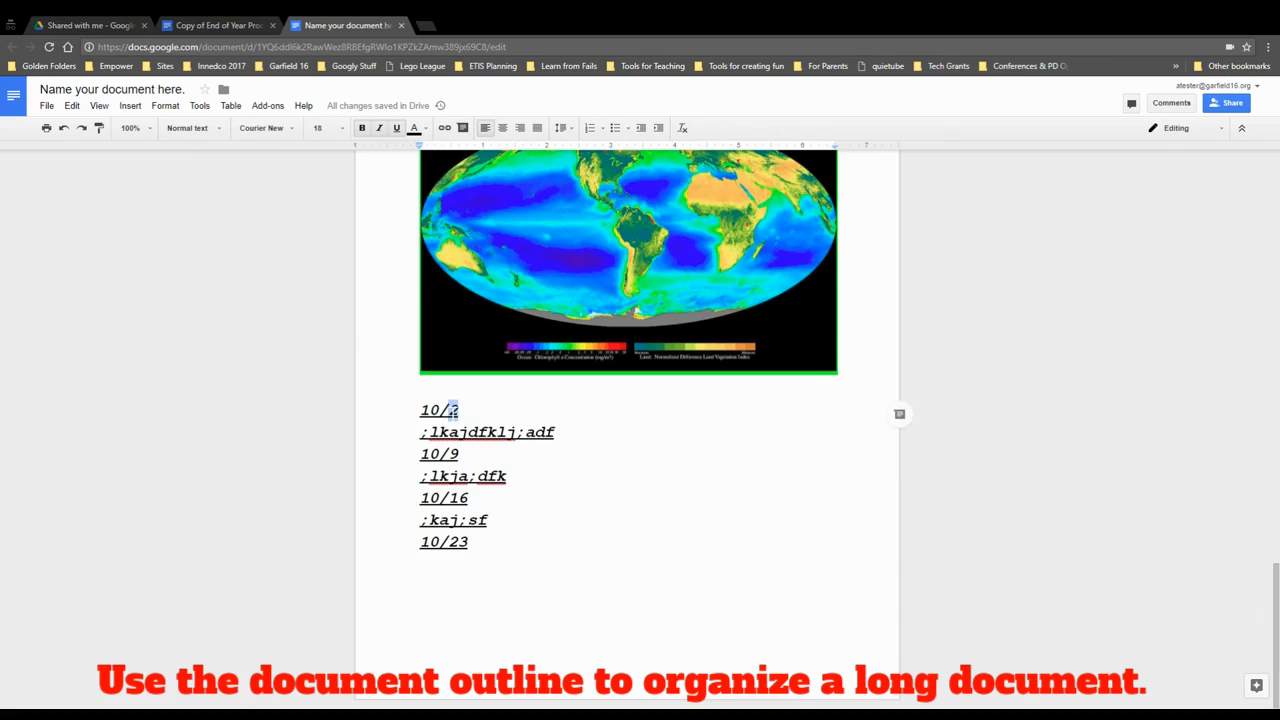
pyautogui.click(218, 133)
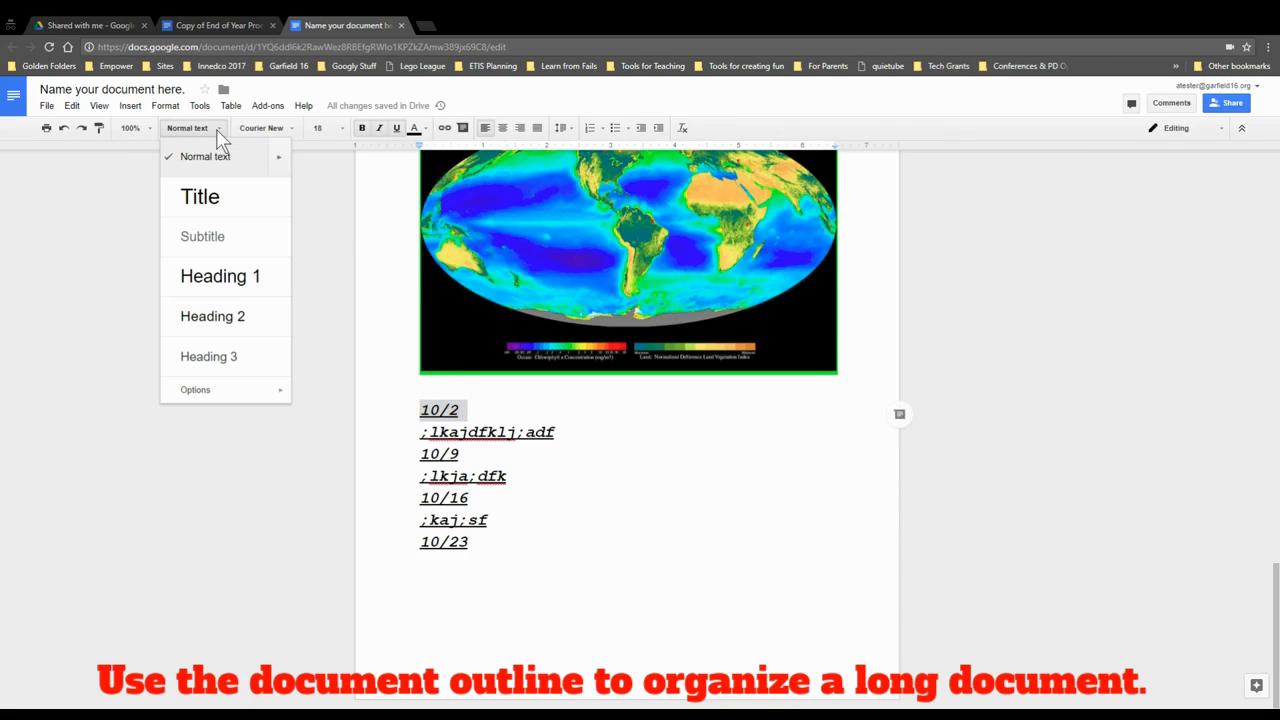
pyautogui.click(235, 278)
pyautogui.tripleClick(430, 480)
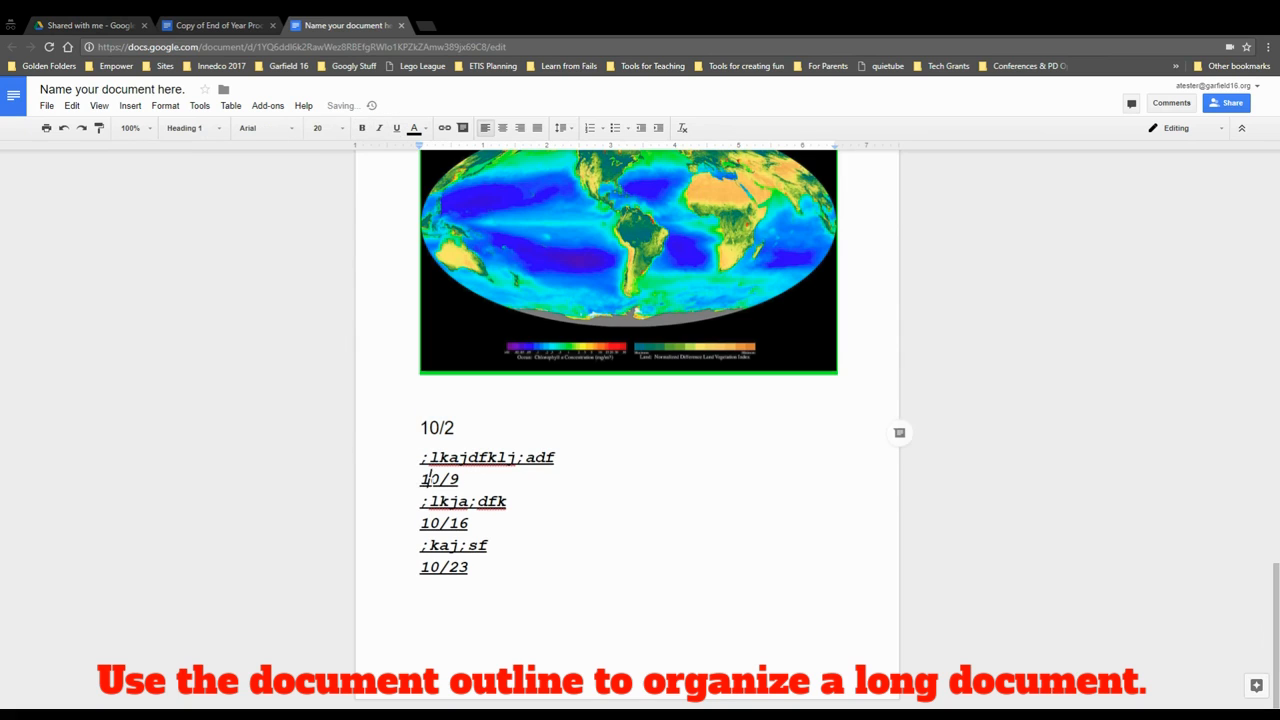
pyautogui.click(185, 128)
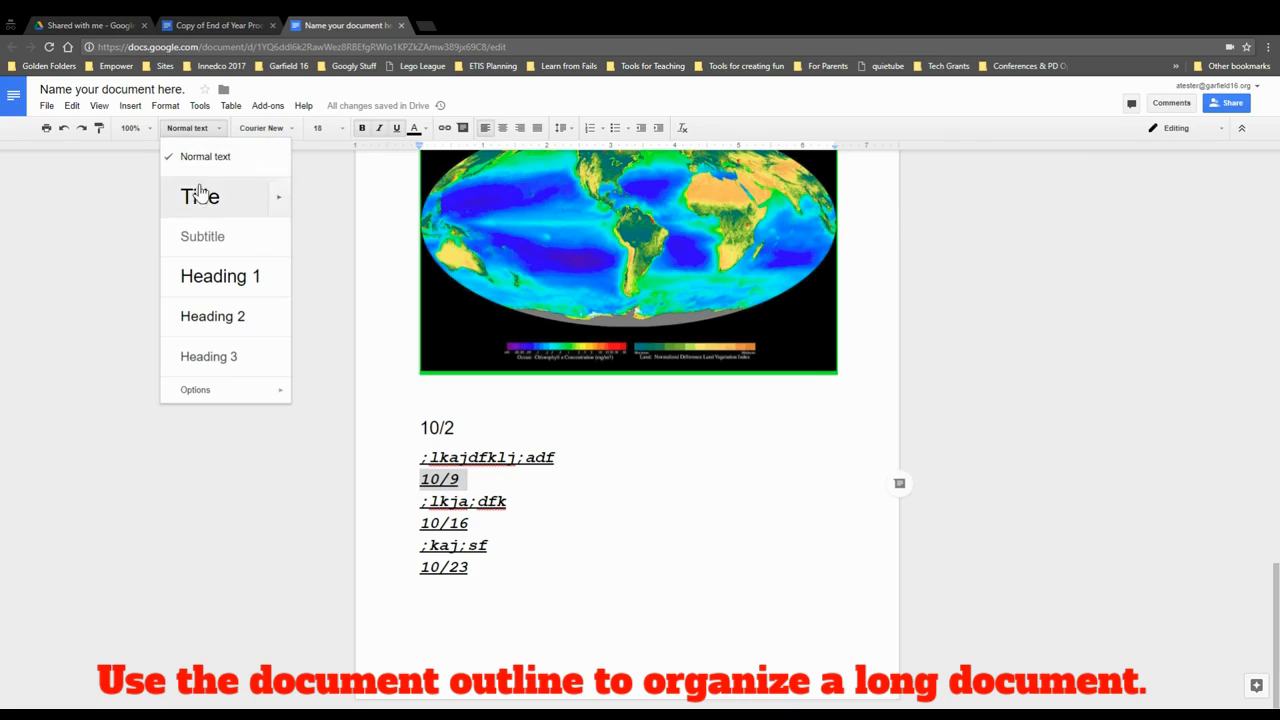
pyautogui.click(216, 279)
# - Apply the Heading 1 style to the 10/16 and 10/23 date lines
pyautogui.tripleClick(445, 548)
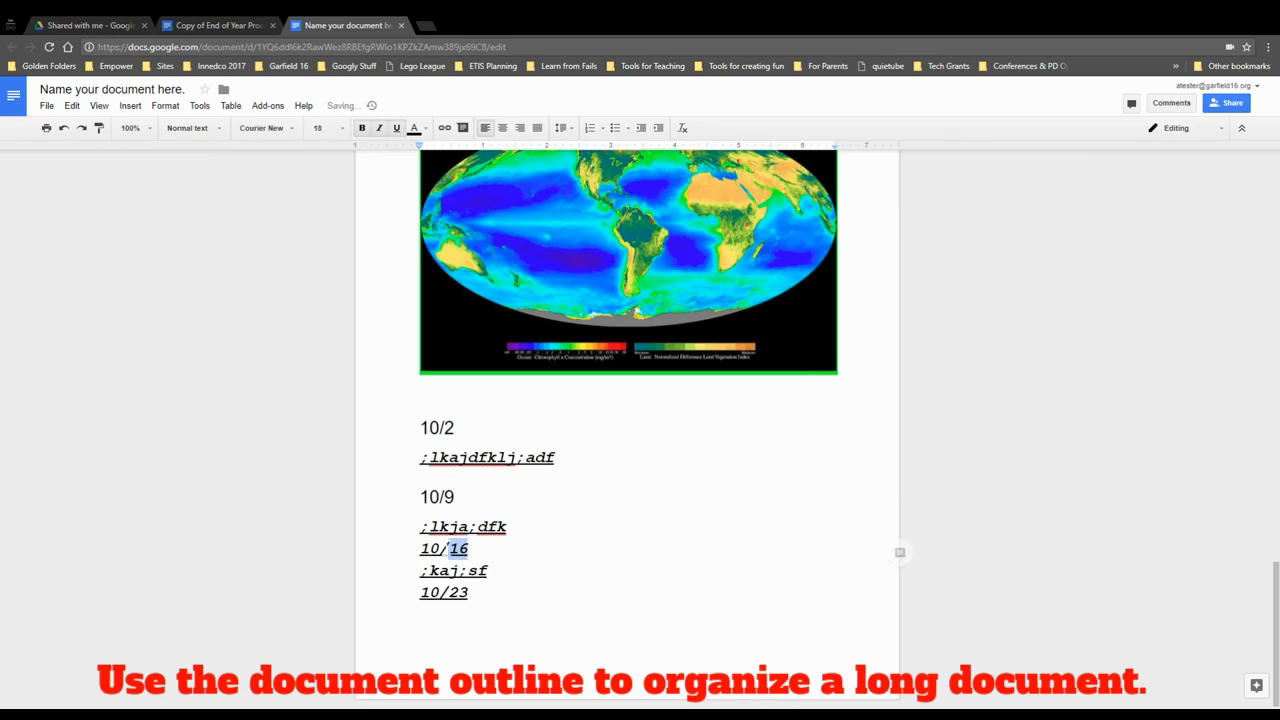
pyautogui.click(195, 128)
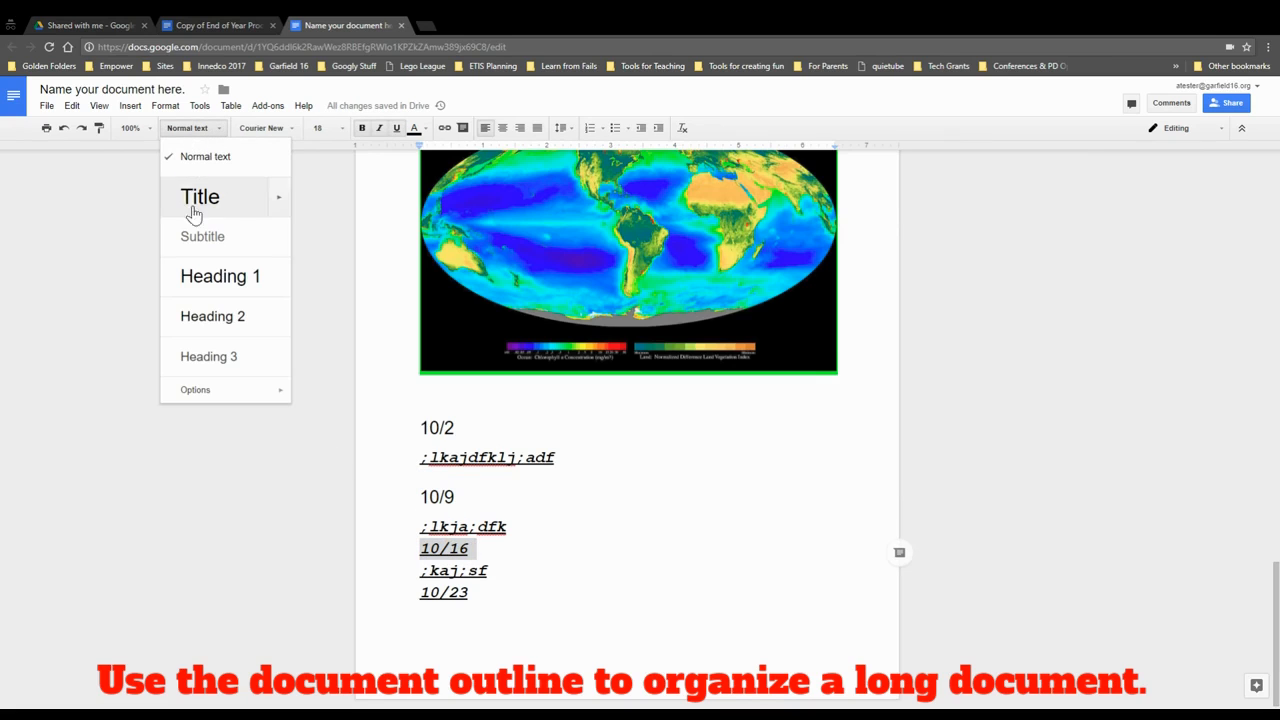
pyautogui.click(223, 292)
pyautogui.scroll(-1, 334, 431)
pyautogui.moveTo(470, 592); pyautogui.dragTo(420, 592)
pyautogui.click(208, 132)
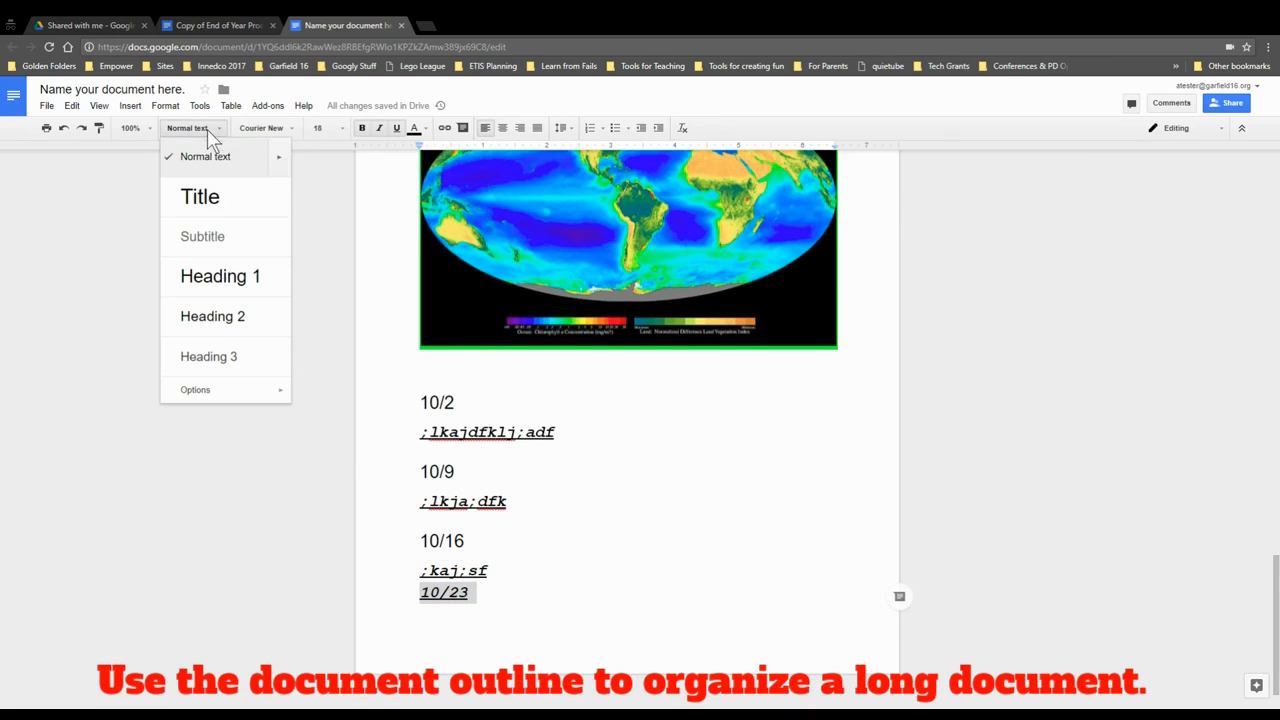
pyautogui.click(238, 292)
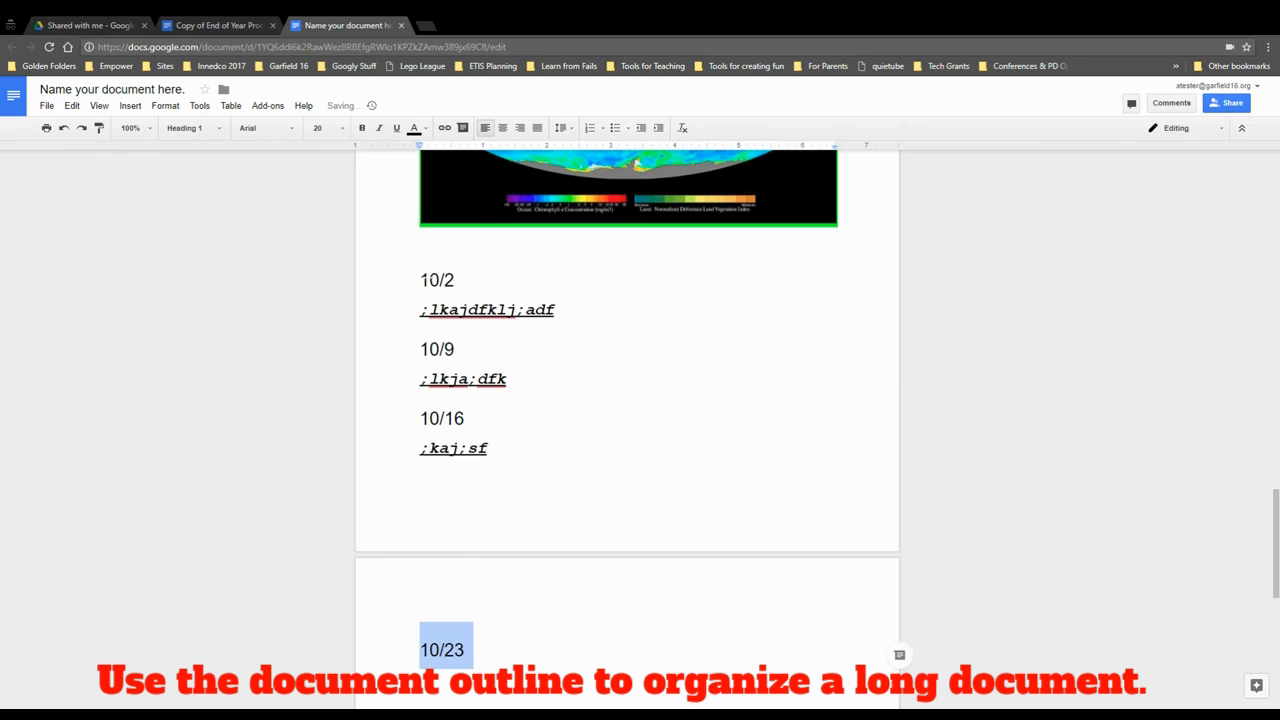
# - Adjust the blank lines above the 10/2 heading to shift all the dated entries onto the next page
pyautogui.click(421, 282)
pyautogui.press('Return')
pyautogui.press('Return')
pyautogui.press('Return')
pyautogui.press('Return')
pyautogui.press('Return')
pyautogui.press('Return')
pyautogui.press('Return')
pyautogui.press('Return')
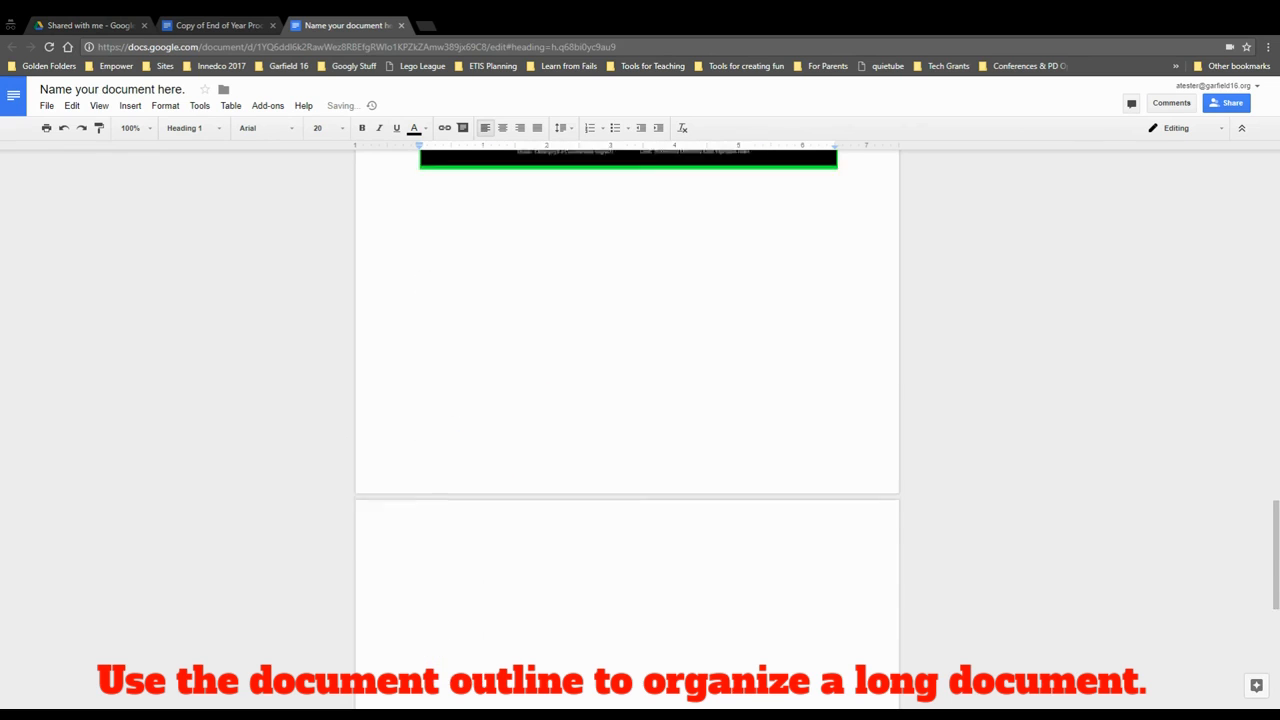
pyautogui.scroll(-3, 627, 430)
pyautogui.press('BackSpace')
pyautogui.press('BackSpace')
pyautogui.press('BackSpace')
pyautogui.press('BackSpace')
pyautogui.press('BackSpace')
pyautogui.press('BackSpace')
pyautogui.press('BackSpace')
pyautogui.press('BackSpace')
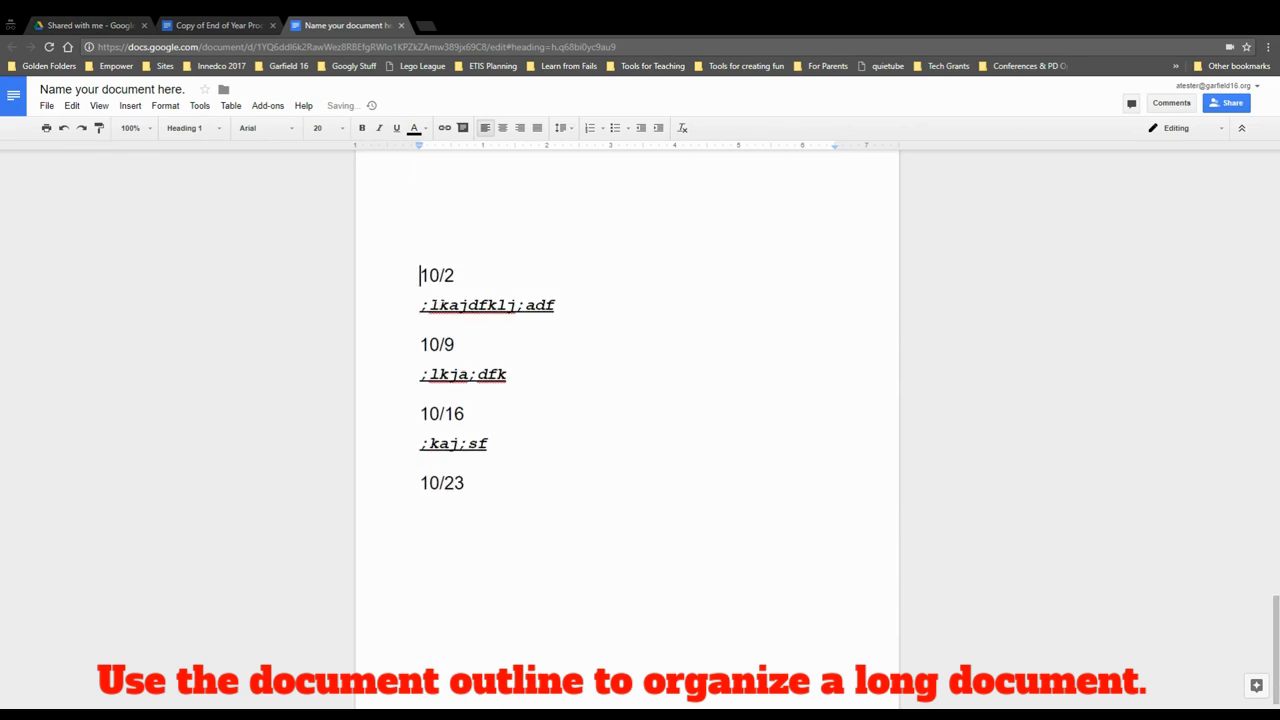
pyautogui.press('Return')
pyautogui.press('Return')
pyautogui.press('Return')
pyautogui.press('Return')
pyautogui.press('Return')
pyautogui.press('Return')
pyautogui.press('Return')
pyautogui.scroll(-5, 627, 430)
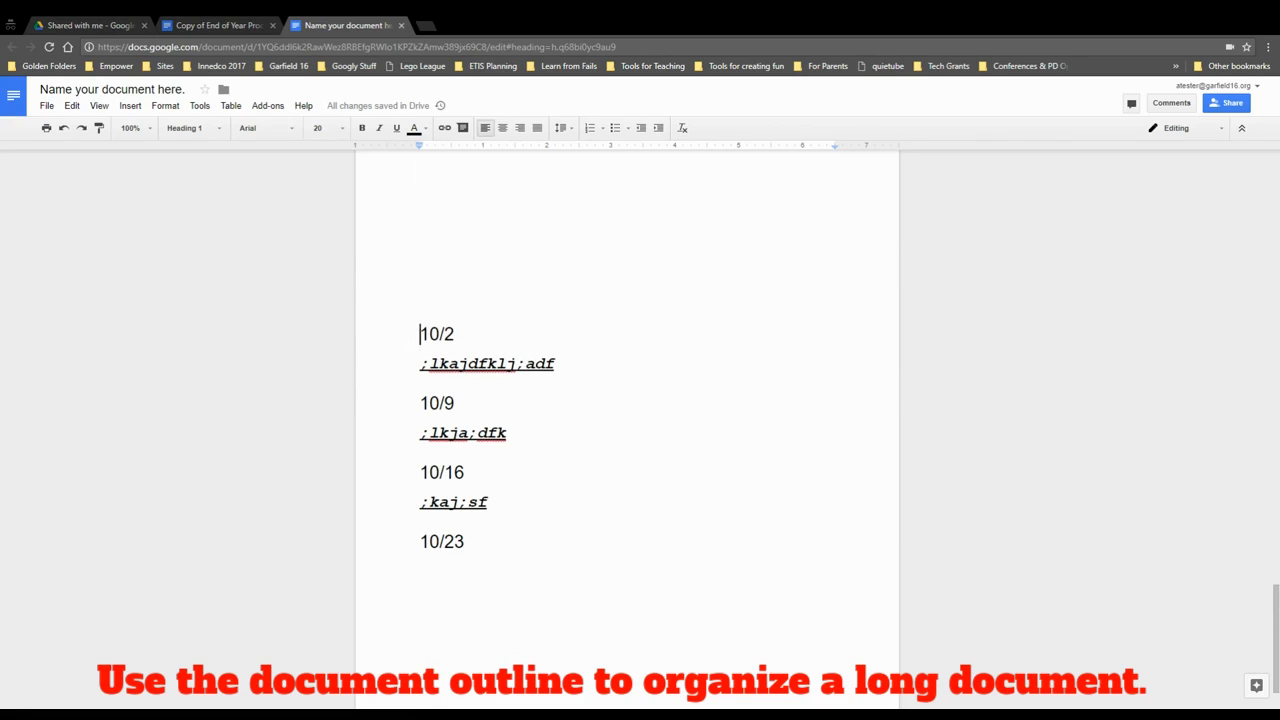
# - Place the cursor after the placeholder text under 10/2 and open the document outline
pyautogui.doubleClick(471, 363)
pyautogui.click(556, 364)
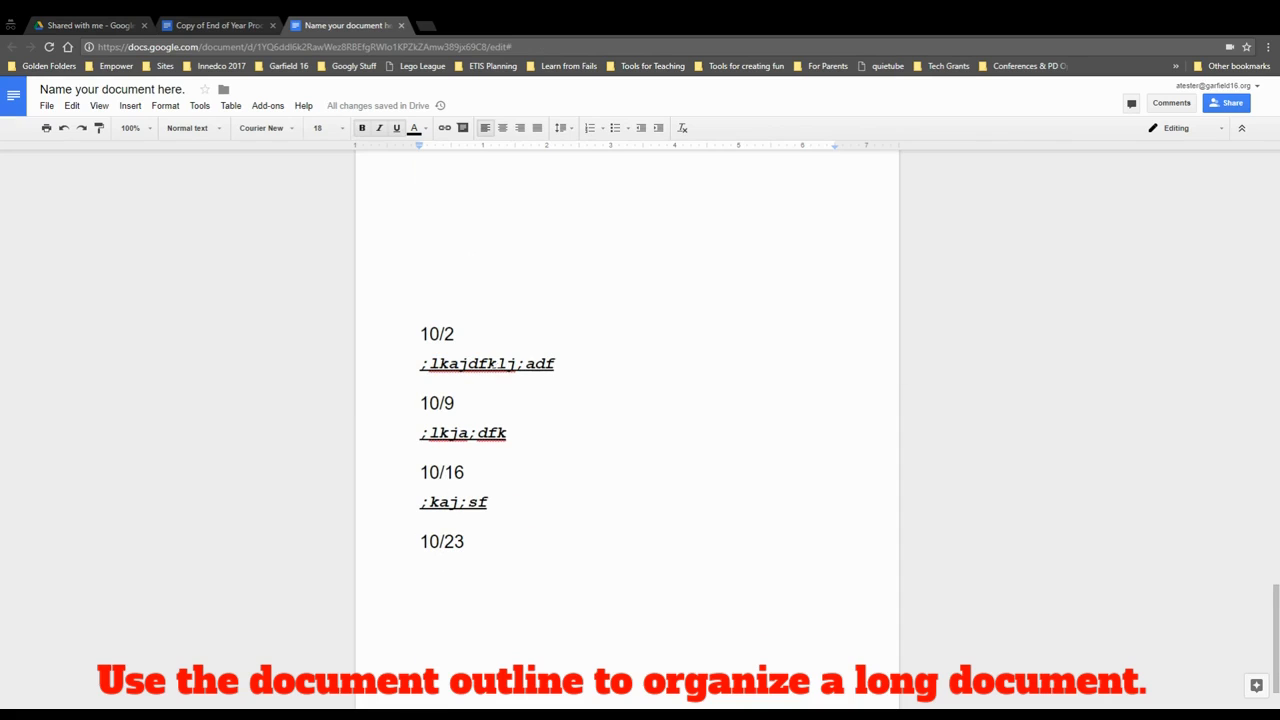
pyautogui.click(205, 107)
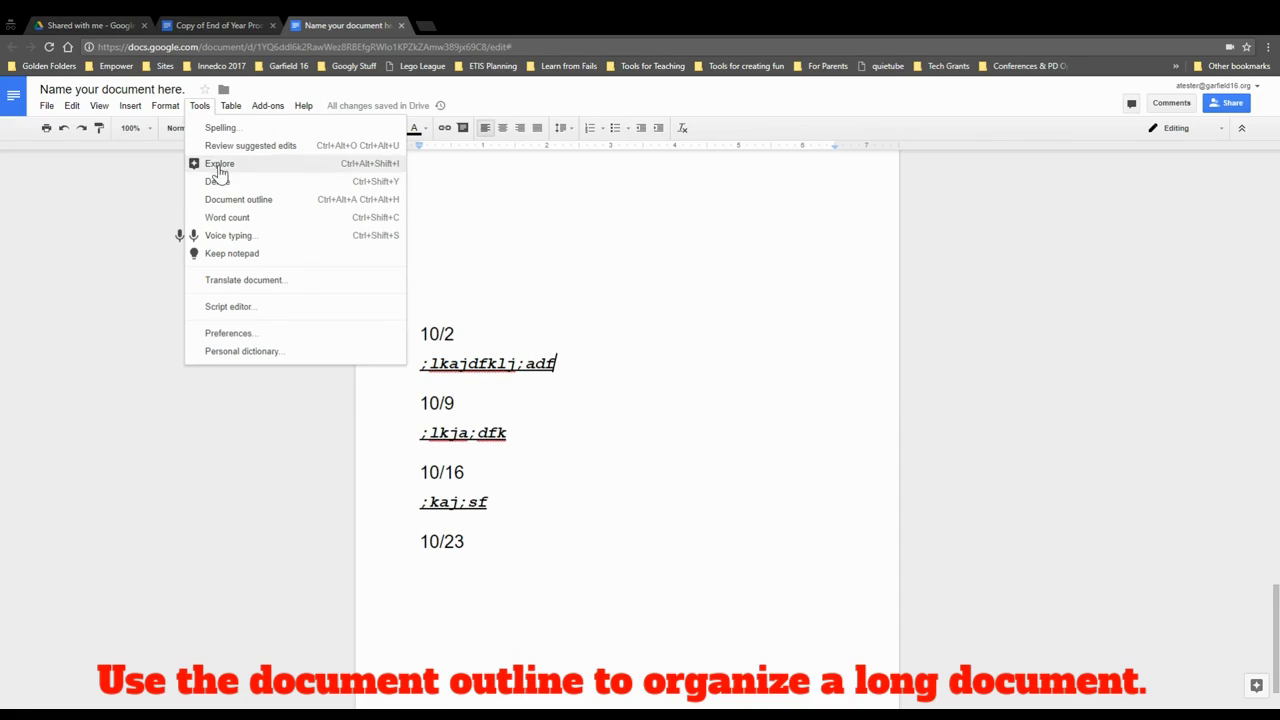
pyautogui.click(235, 200)
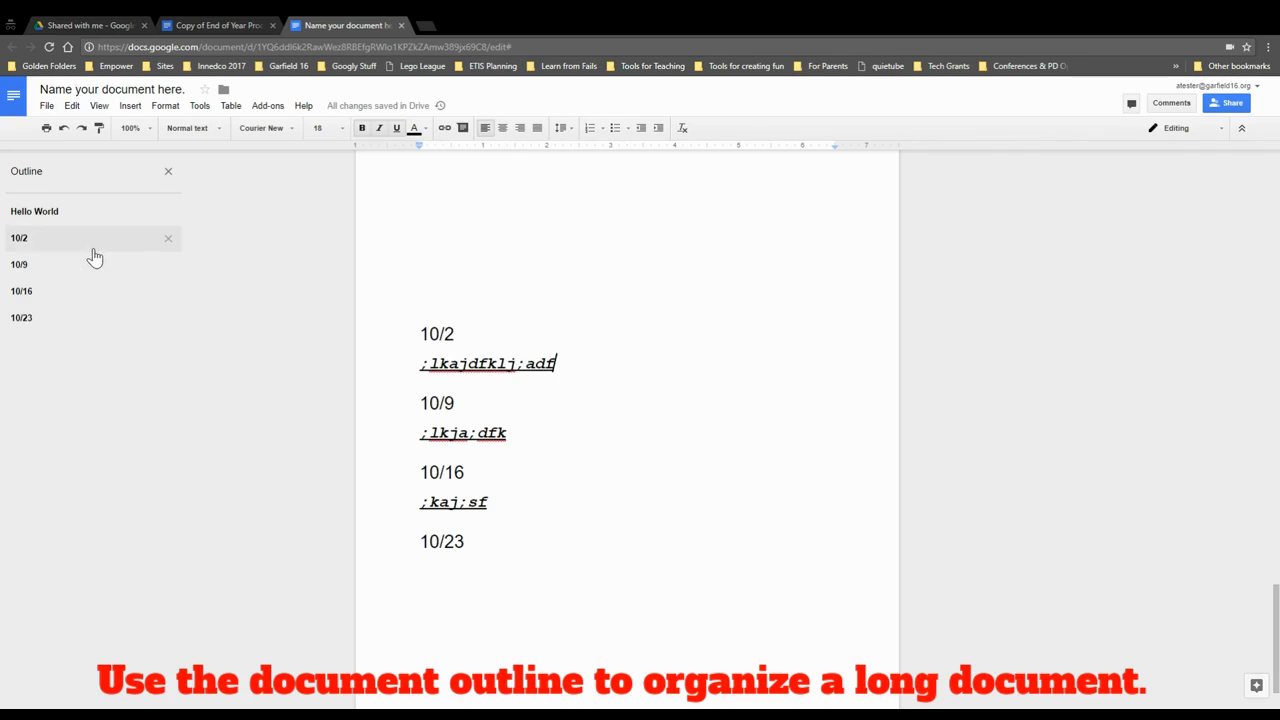
# - Return to the start of the document and select the word "Hello" in the linked "Hello World" bullet
pyautogui.scroll(10, 420, 290)
pyautogui.scroll(15, 454, 294)
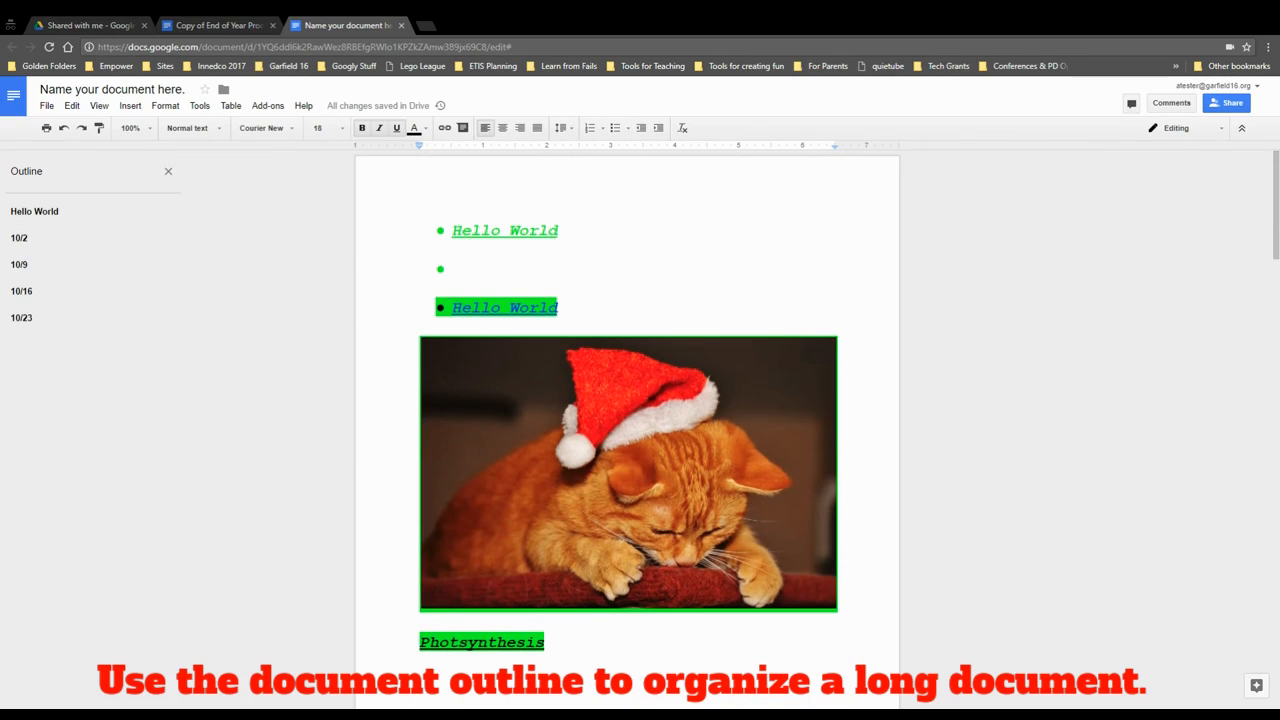
pyautogui.doubleClick(487, 310)
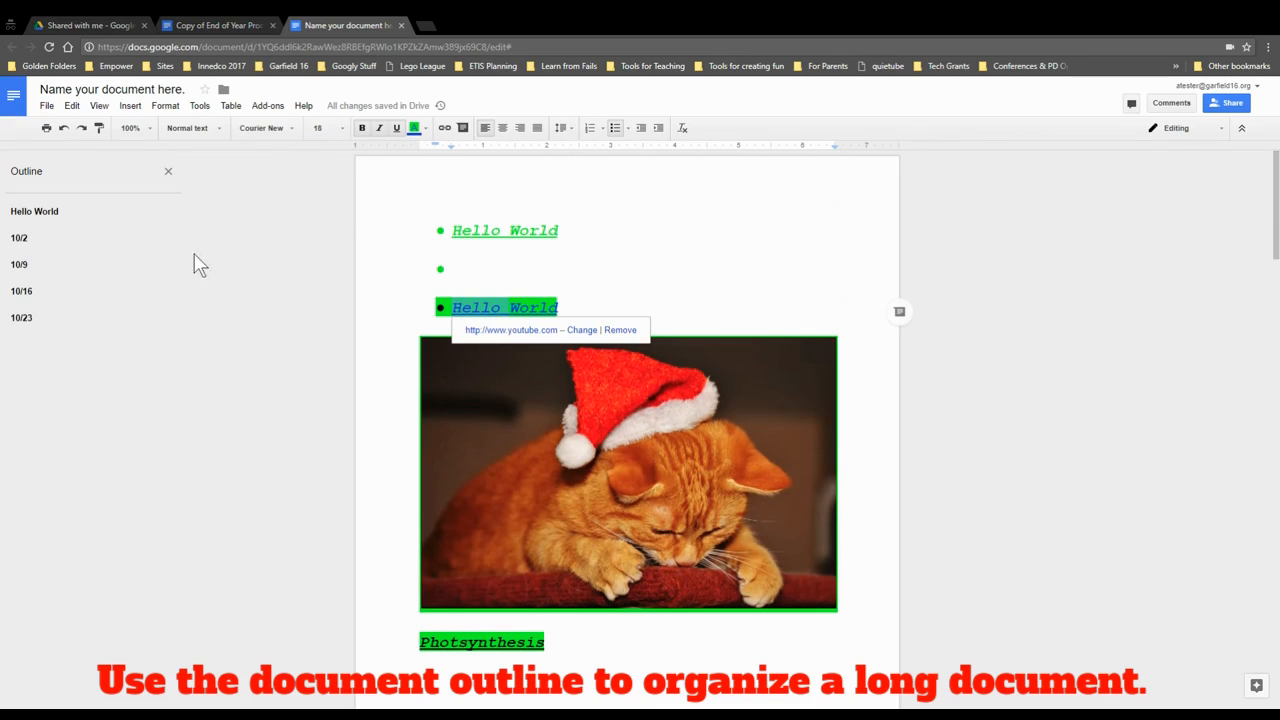
# - Remove the "Hello World" entry from the document outline and return to the dated entries on the last page
pyautogui.click(168, 213)
pyautogui.scroll(-15, 440, 310)
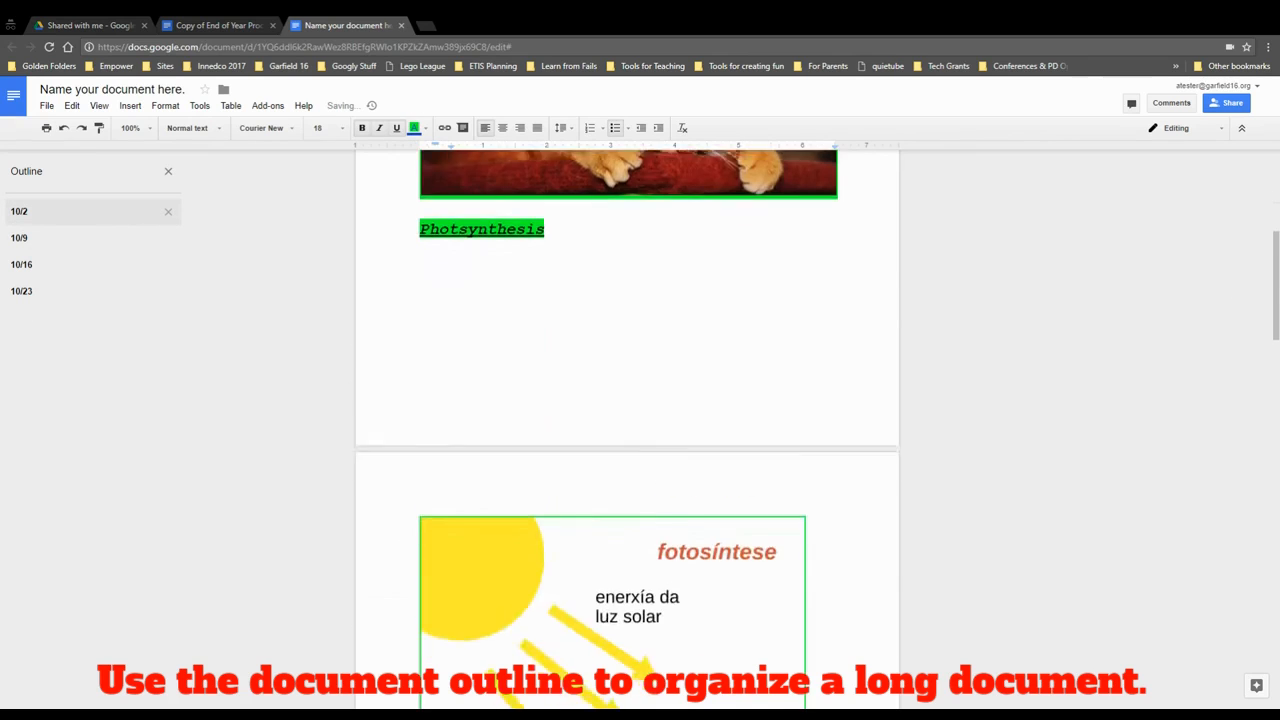
pyautogui.scroll(-5, 627, 420)
pyautogui.scroll(-3, 588, 455)
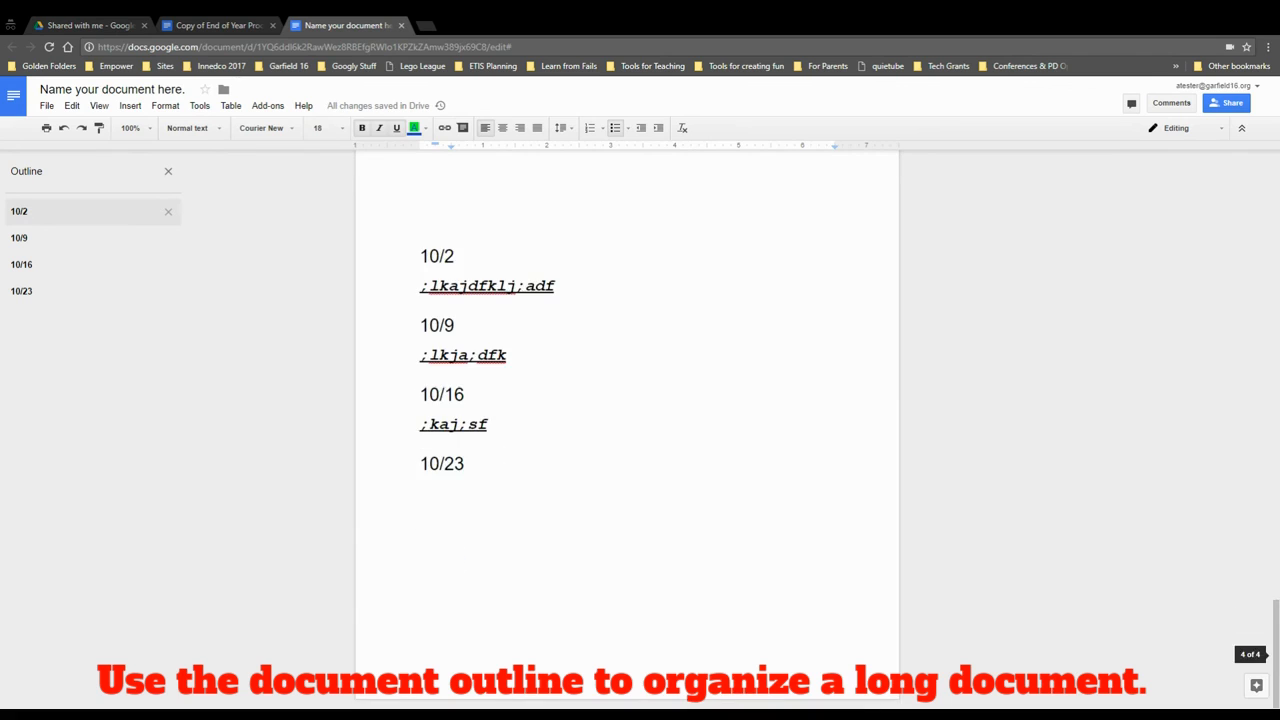
pyautogui.scroll(2, 588, 455)
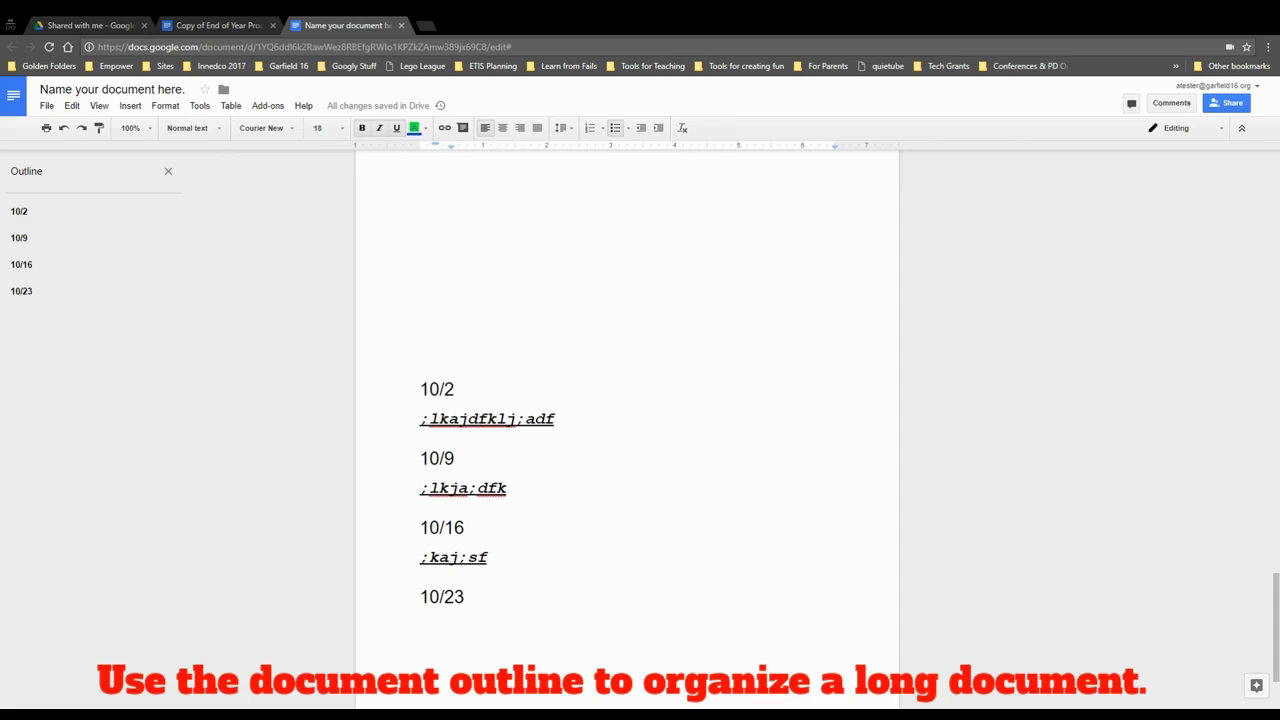
# - Add the lines "Notes herelkjlkja;kjdf;lja", "Lkja;ldfkjdkjaf" and ";lkja;lsdfkjdfkja" below the existing placeholder text under 10/2
pyautogui.doubleClick(462, 390)
pyautogui.click(558, 420)
pyautogui.press('Return')
pyautogui.write('Notes herelkjlkj')
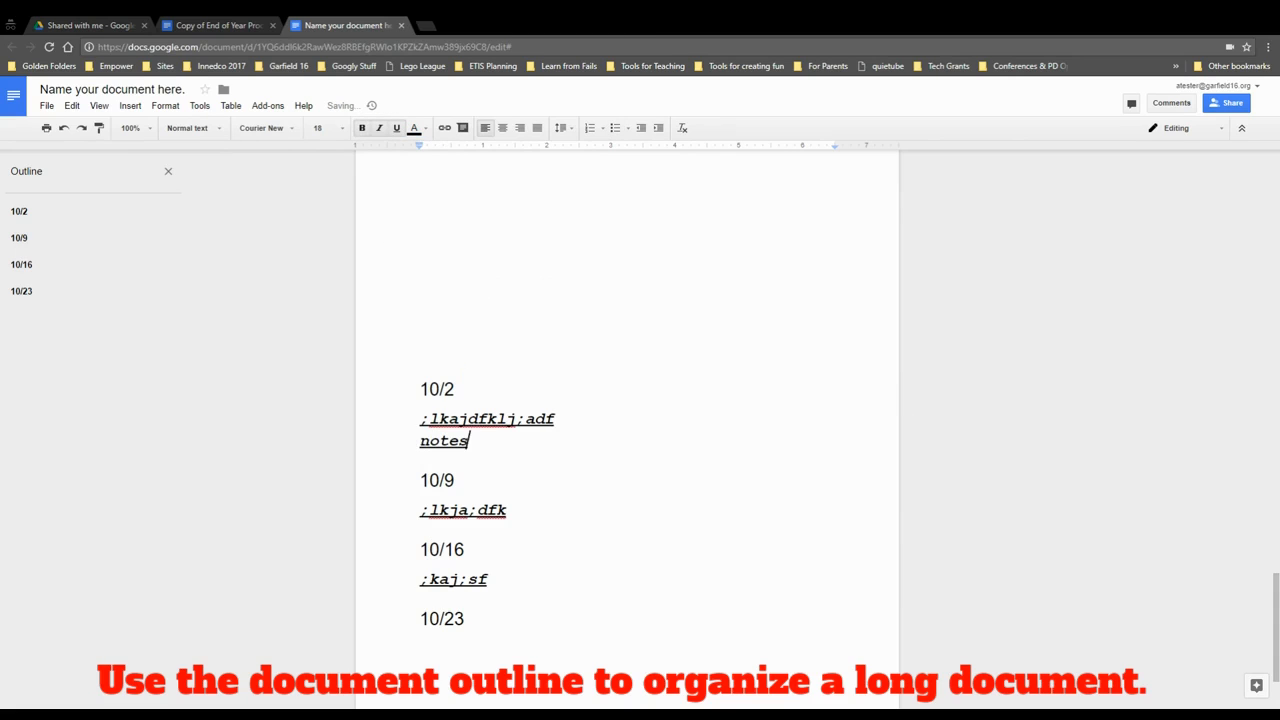
pyautogui.write('a;kjdf;lja')
pyautogui.press('Return')
pyautogui.write('Lkja;ldfkjdkjaf')
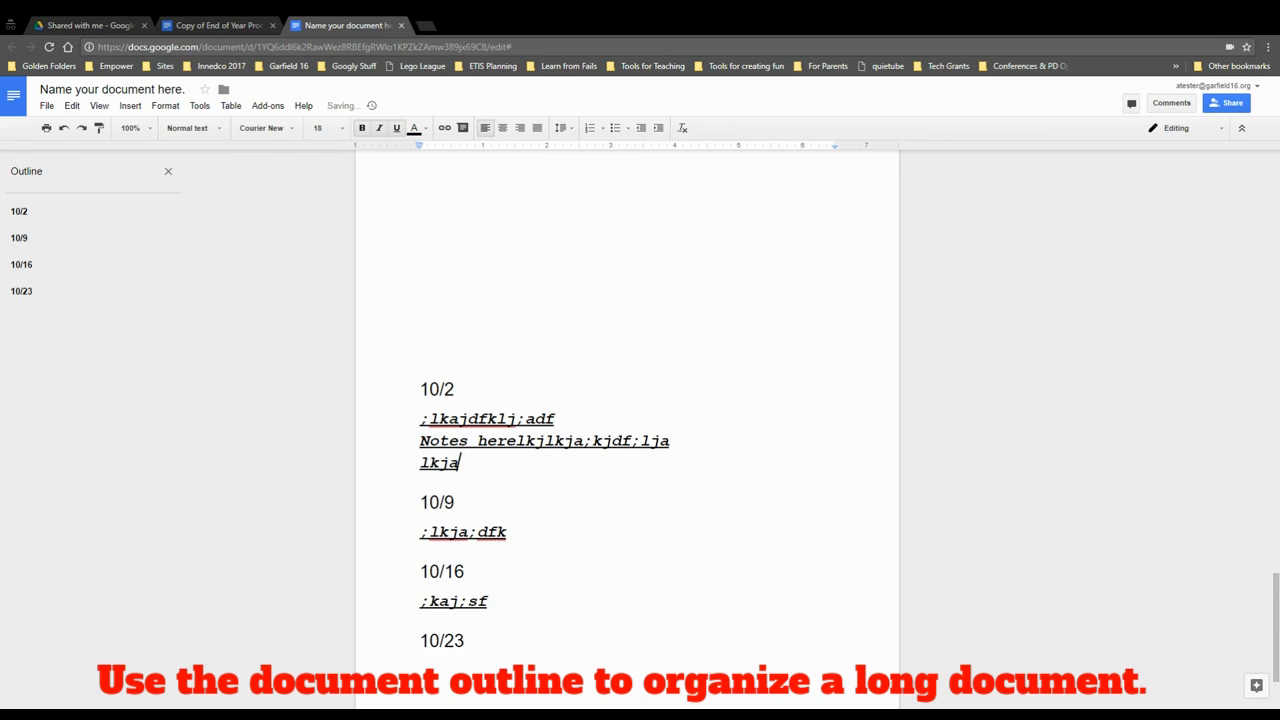
pyautogui.press('Return')
pyautogui.write(';lkja;lsdfkjdfkja')
# - Copy the four lines under 10/2 and paste them three times below, after a blank line
pyautogui.moveTo(584, 485); pyautogui.dragTo(421, 420)
pyautogui.hotkey('ctrl', 'c')
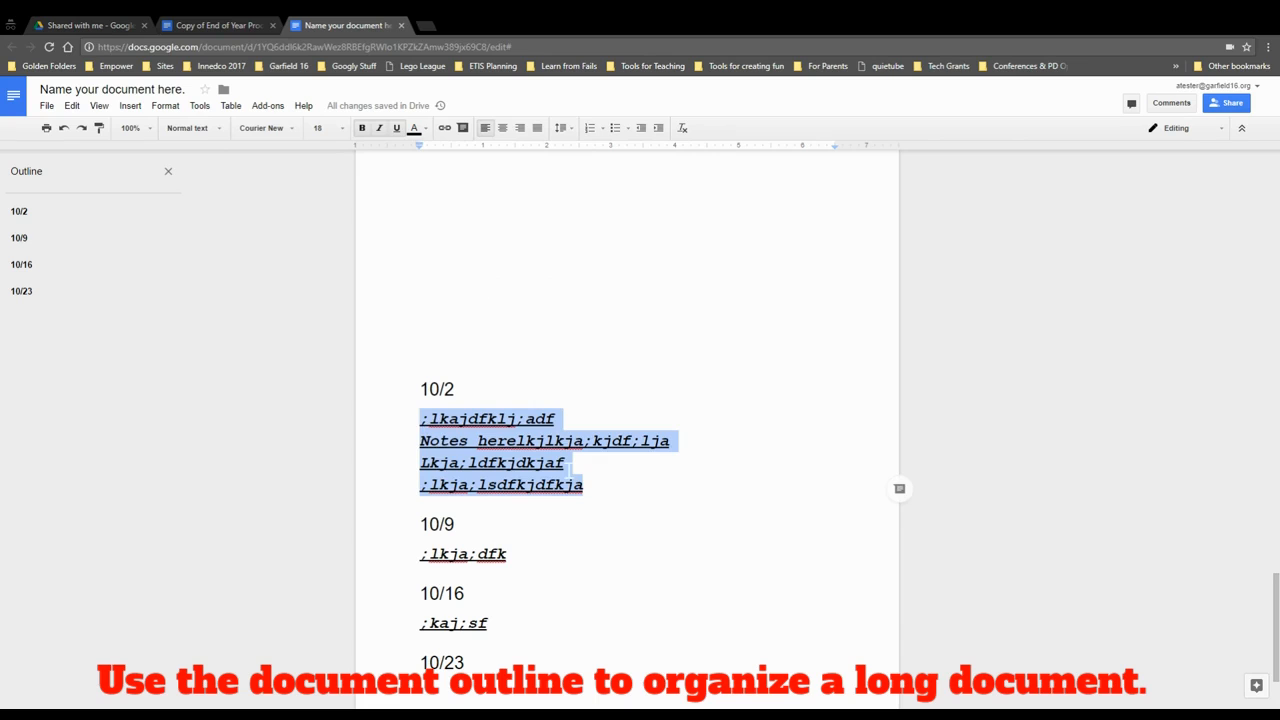
pyautogui.click(592, 484)
pyautogui.press('Return')
pyautogui.press('Return')
pyautogui.hotkey('ctrl', 'v')
pyautogui.press('Return')
pyautogui.hotkey('ctrl', 'v')
pyautogui.press('Return')
pyautogui.press('BackSpace')
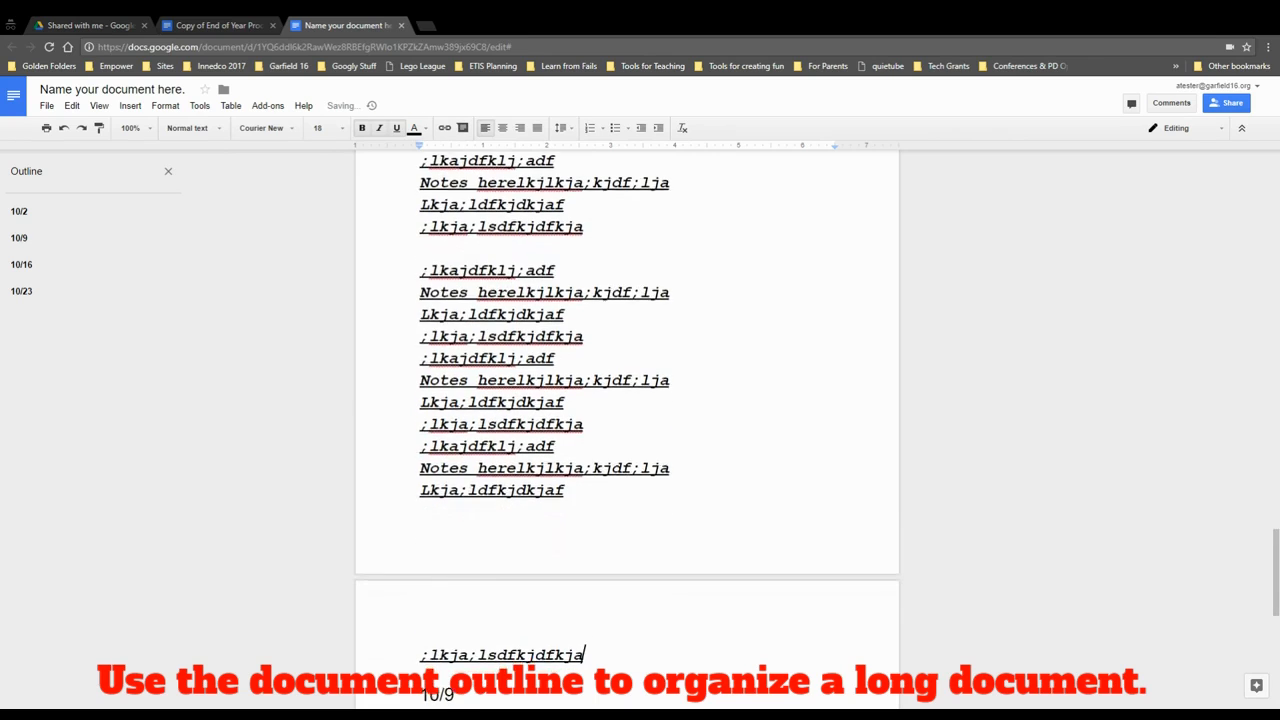
# - Paste the copied note lines four times after the placeholder text under 10/9
pyautogui.click(531, 529)
pyautogui.hotkey('ctrl', 'v')
pyautogui.press('Return')
pyautogui.hotkey('ctrl', 'v')
pyautogui.press('Return')
pyautogui.hotkey('ctrl', 'v')
pyautogui.press('Return')
pyautogui.hotkey('ctrl', 'v')
pyautogui.press('Return')
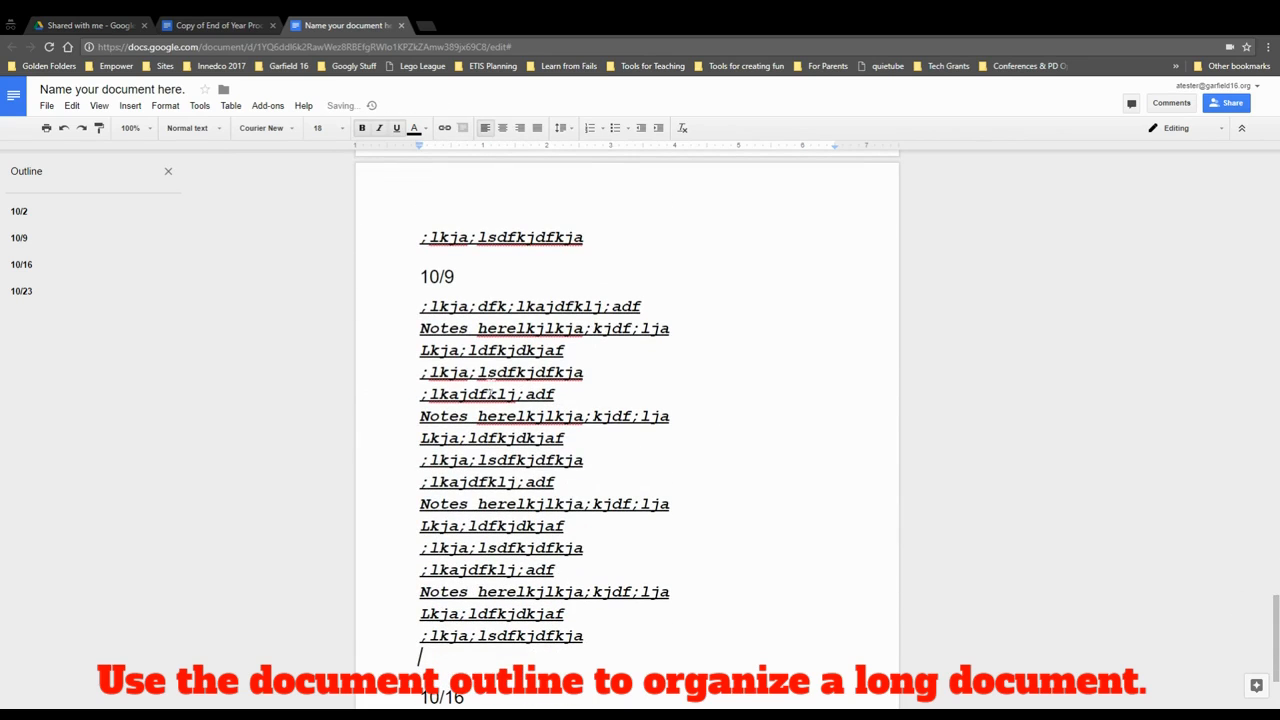
# - Paste the copied note lines repeatedly below the placeholder text under 10/16
pyautogui.scroll(-3, 523, 350)
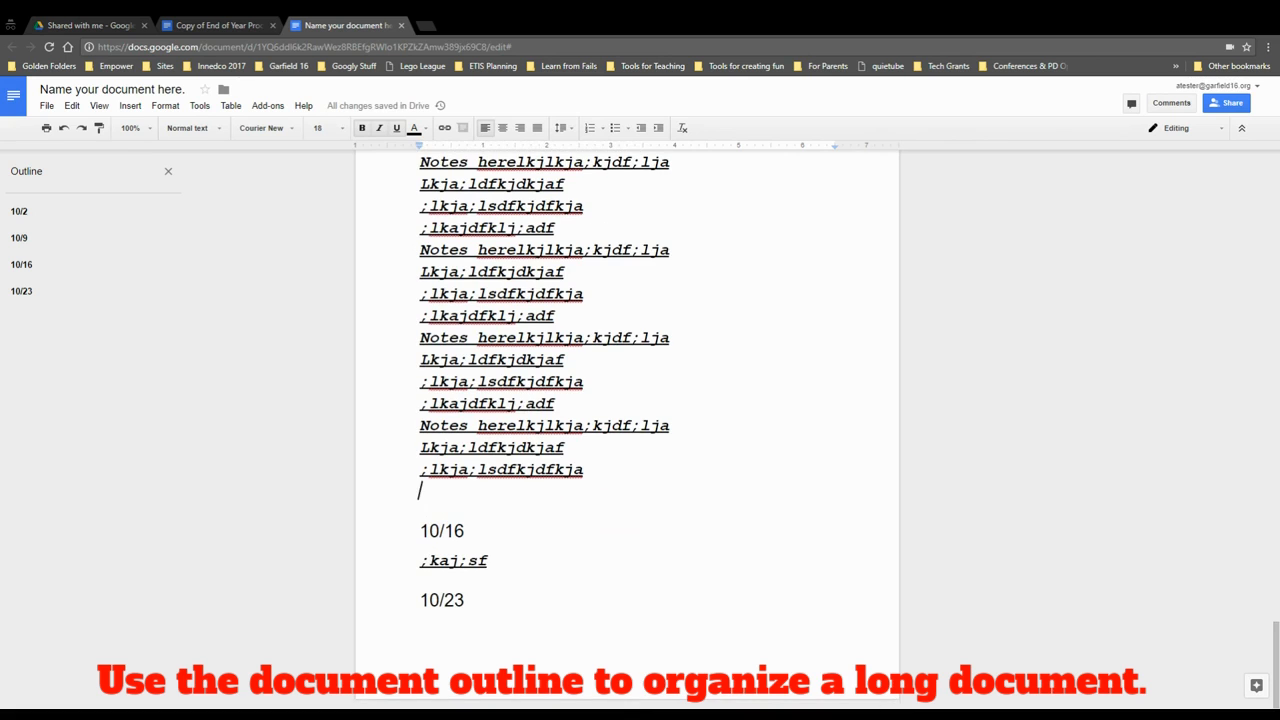
pyautogui.click(520, 561)
pyautogui.hotkey('ctrl', 'v')
pyautogui.press('Return')
pyautogui.hotkey('ctrl', 'v')
pyautogui.press('Return')
pyautogui.hotkey('ctrl', 'v')
pyautogui.press('Return')
# - Place the cursor at the 10/2 heading and jump to the 10/9 section from the outline
pyautogui.scroll(3, 531, 550)
pyautogui.scroll(10, 627, 360)
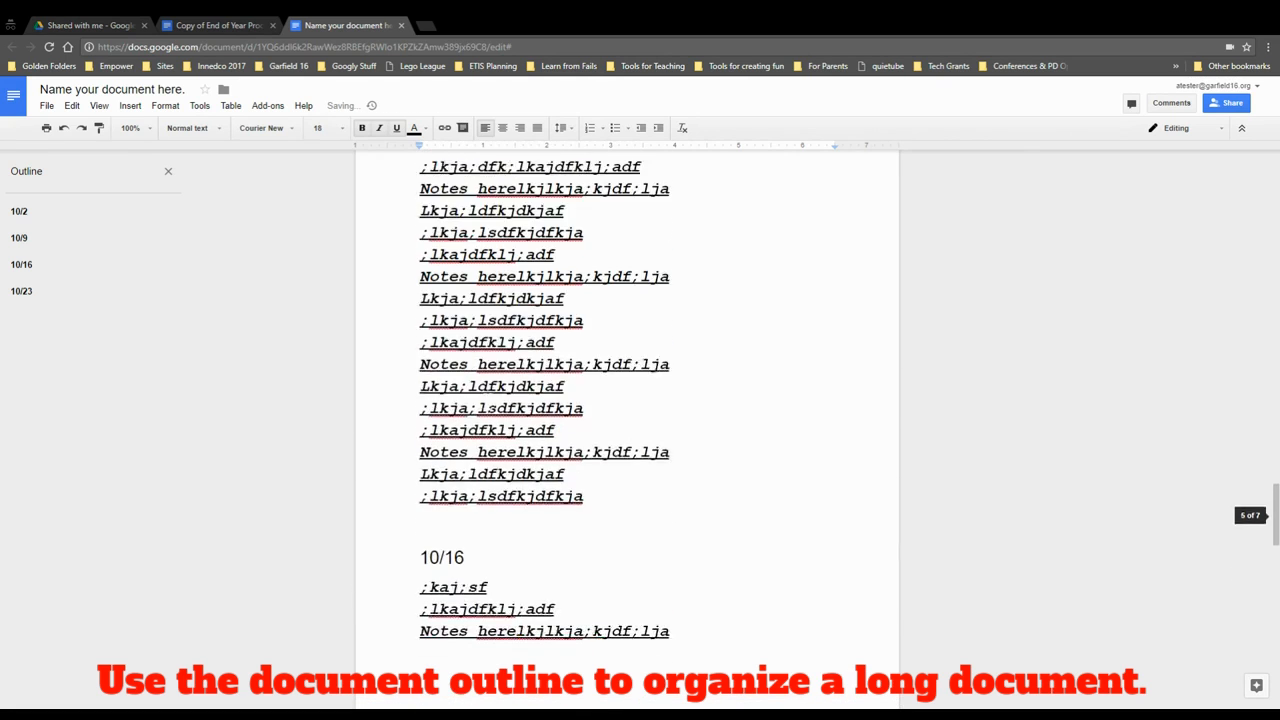
pyautogui.scroll(8, 627, 428)
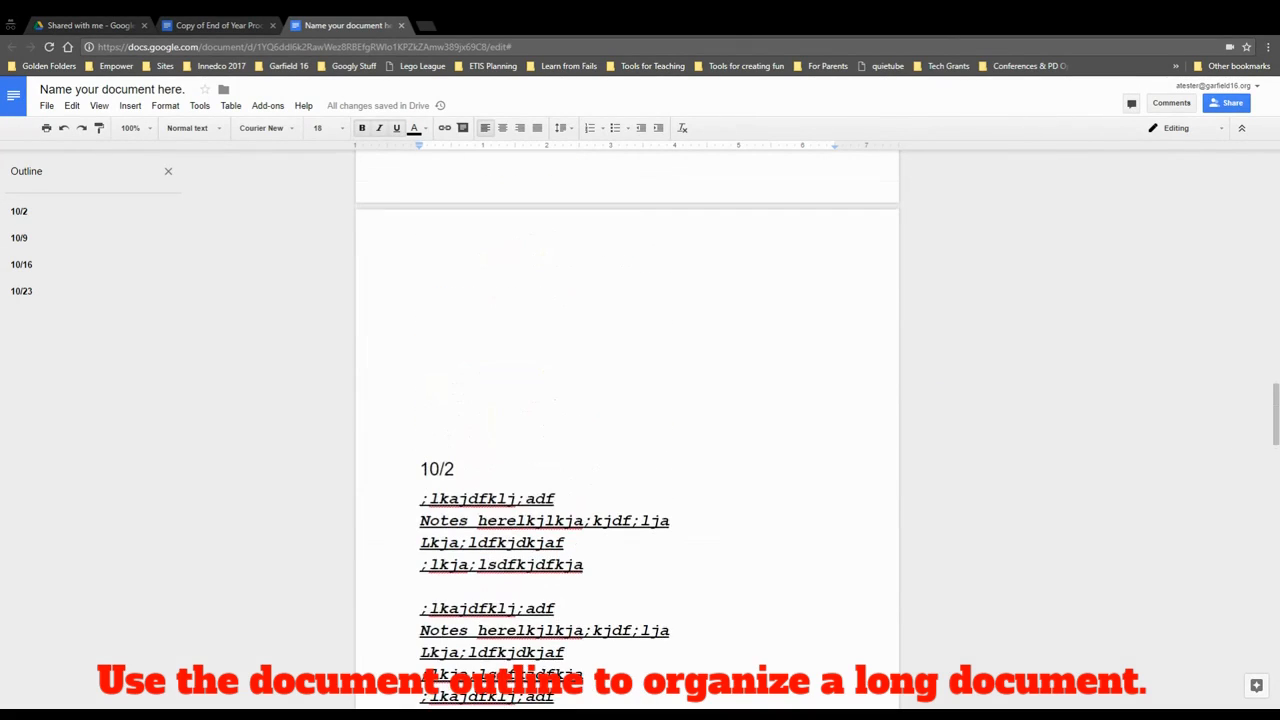
pyautogui.scroll(-4, 627, 430)
pyautogui.click(456, 336)
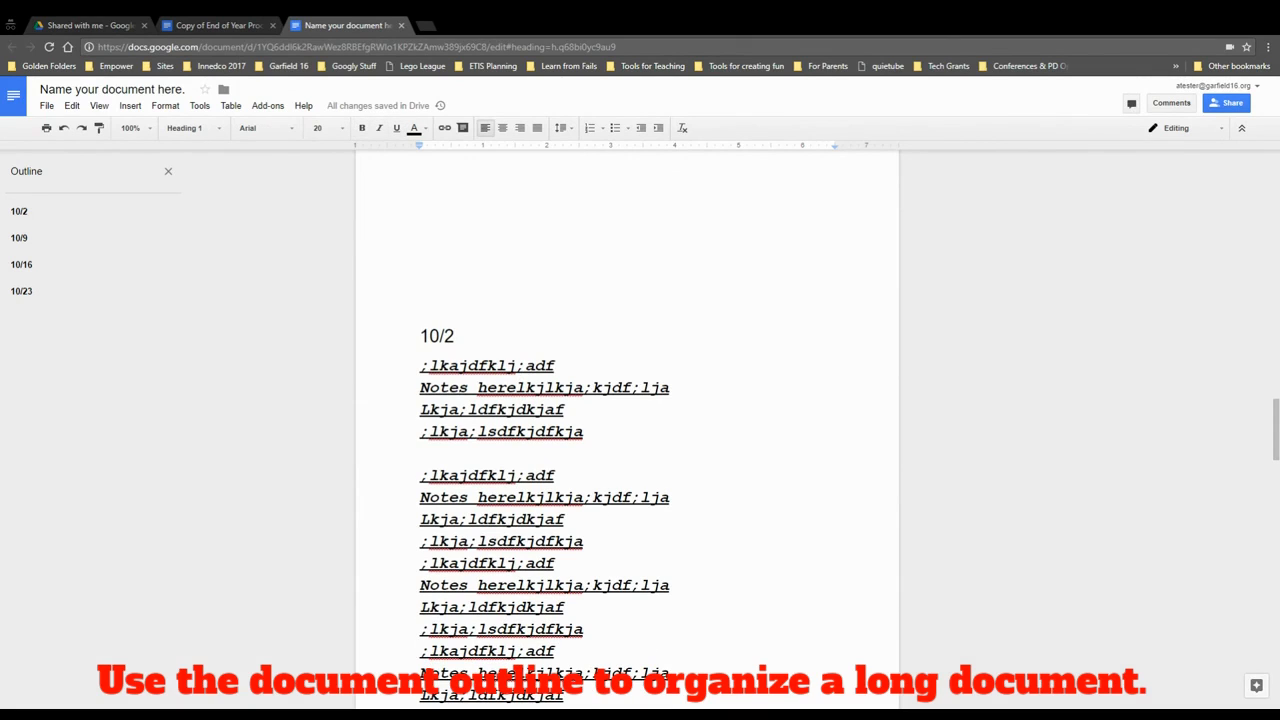
pyautogui.click(22, 240)
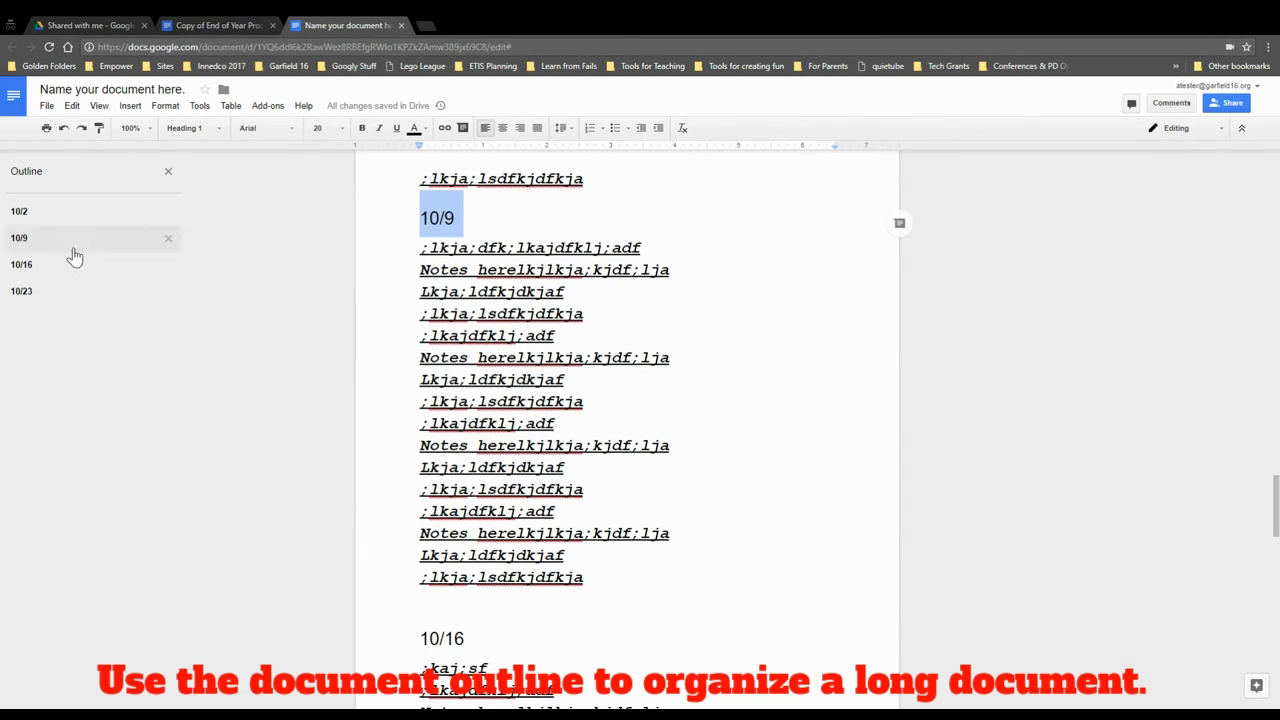
# - Jump to the 10/23 section from the outline and select the heading text
pyautogui.click(40, 293)
pyautogui.hotkey('shift', 'Right')
pyautogui.hotkey('shift', 'Right')
pyautogui.hotkey('shift', 'Right')
pyautogui.hotkey('shift', 'Right')
pyautogui.hotkey('shift', 'Right')
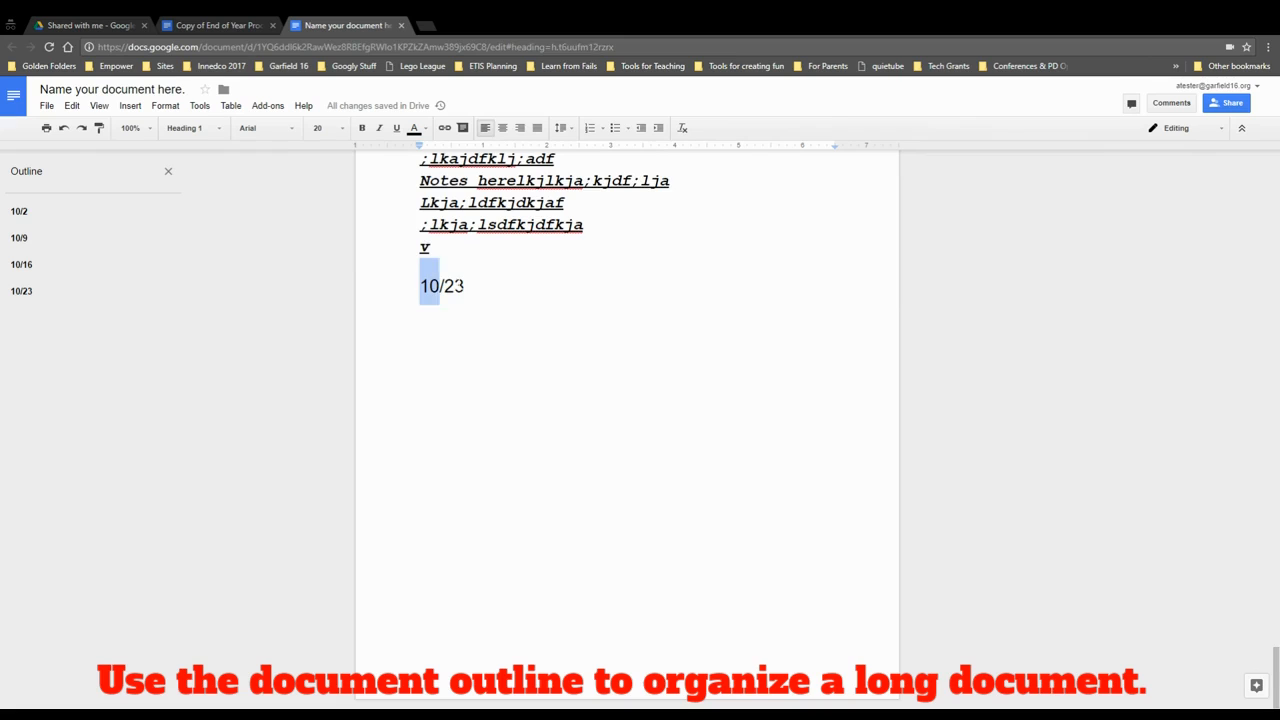
# - Use the outline to jump to the 10/2 section, the 10/16 section and back to 10/23
pyautogui.click(38, 221)
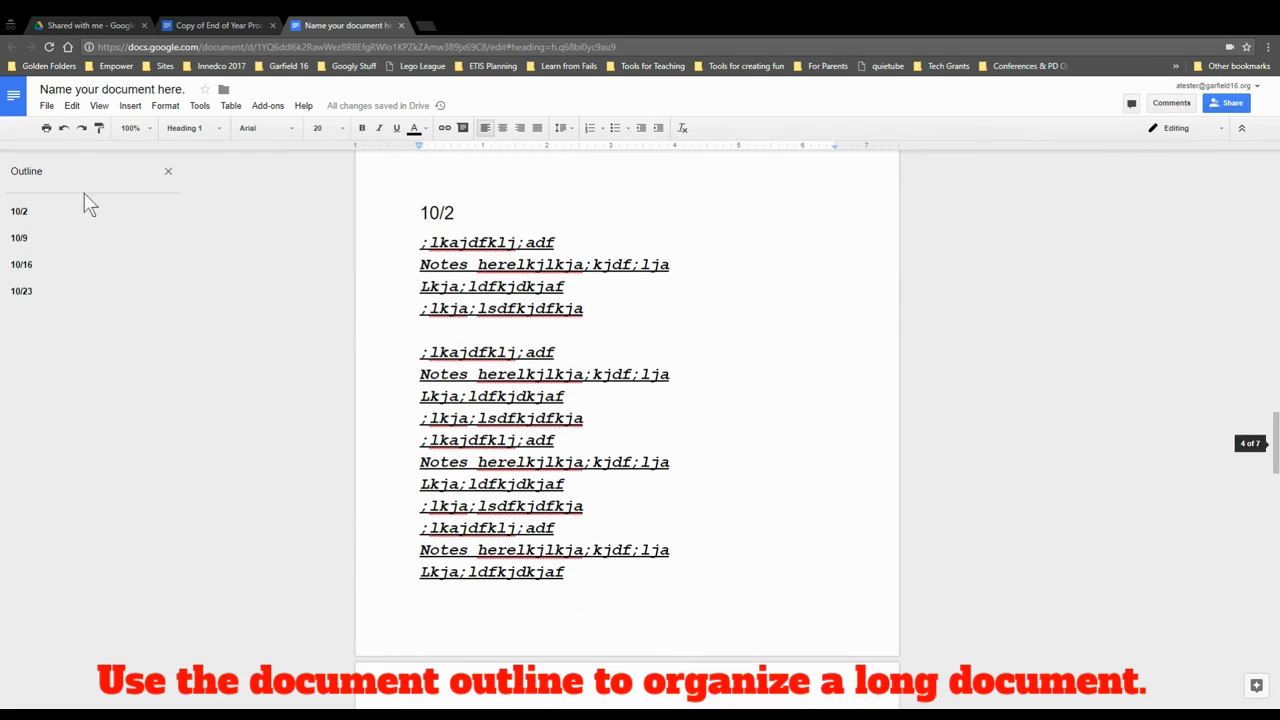
pyautogui.hotkey('shift', 'End')
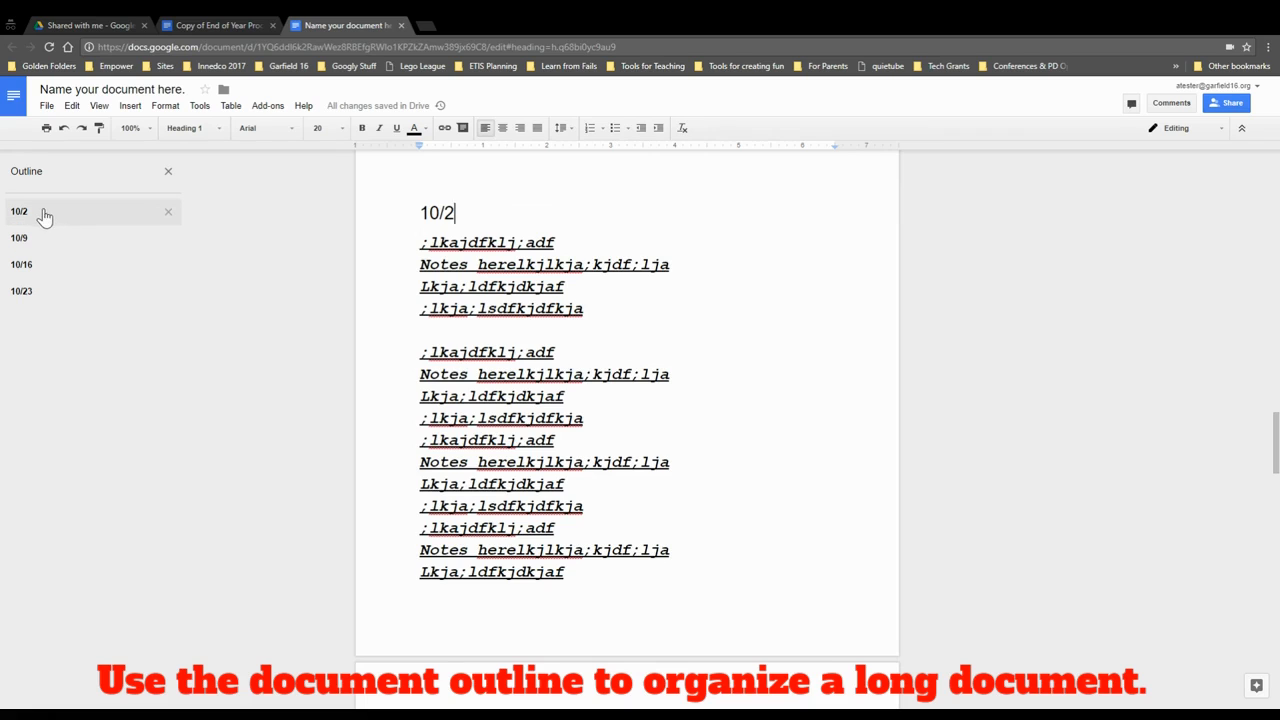
pyautogui.click(33, 265)
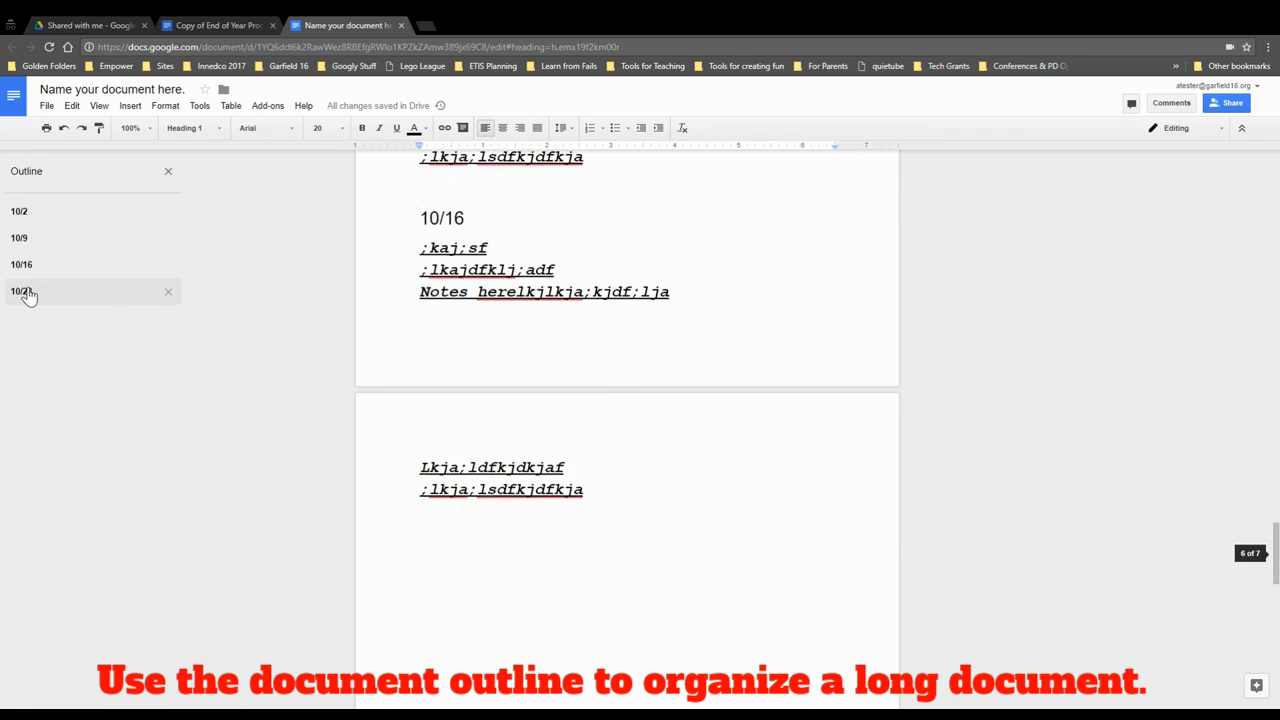
pyautogui.click(26, 291)
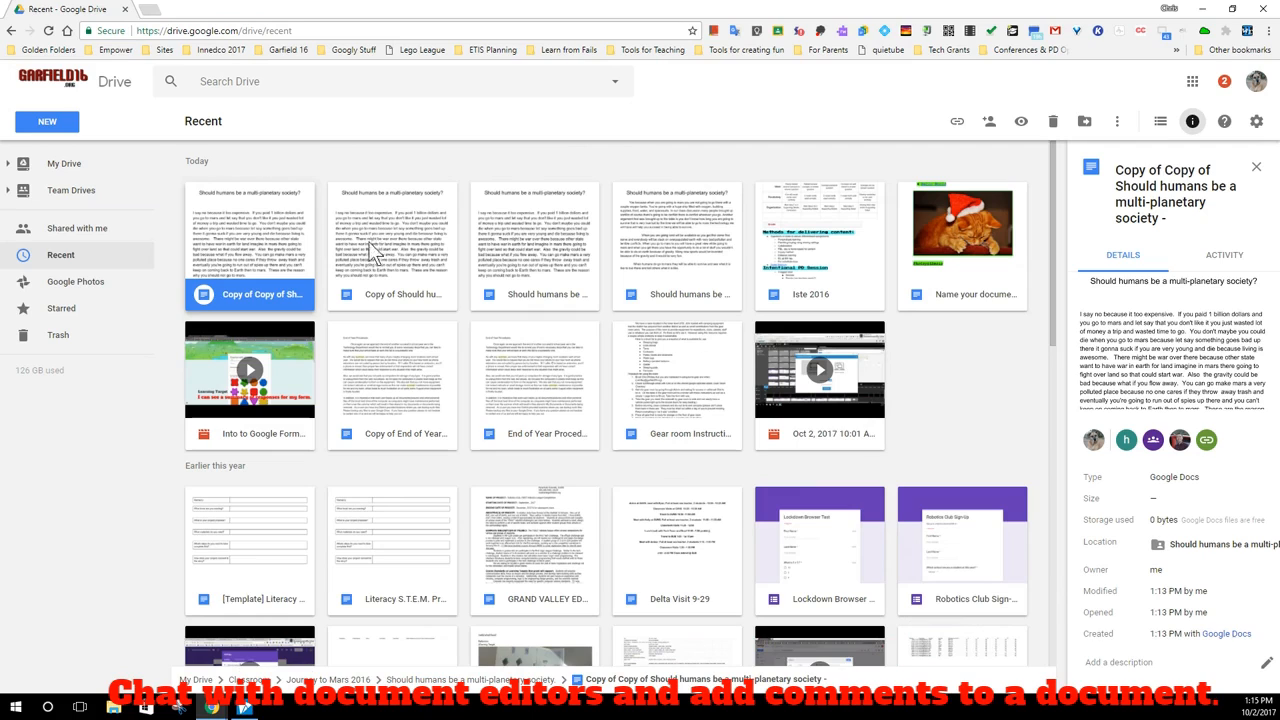
# - Open "Copy of Copy of Should humans be a multi-planetary society -" from the recent Drive files and close the Drive tab
pyautogui.doubleClick(260, 243)
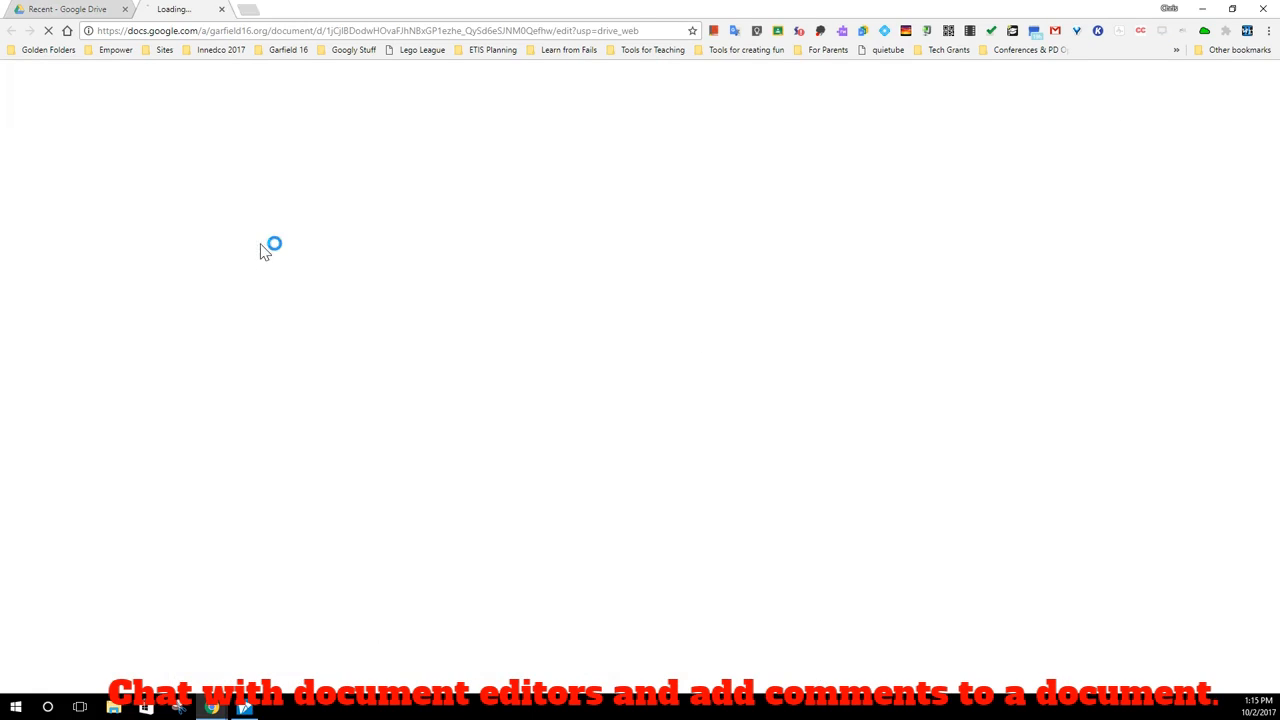
pyautogui.click(125, 9)
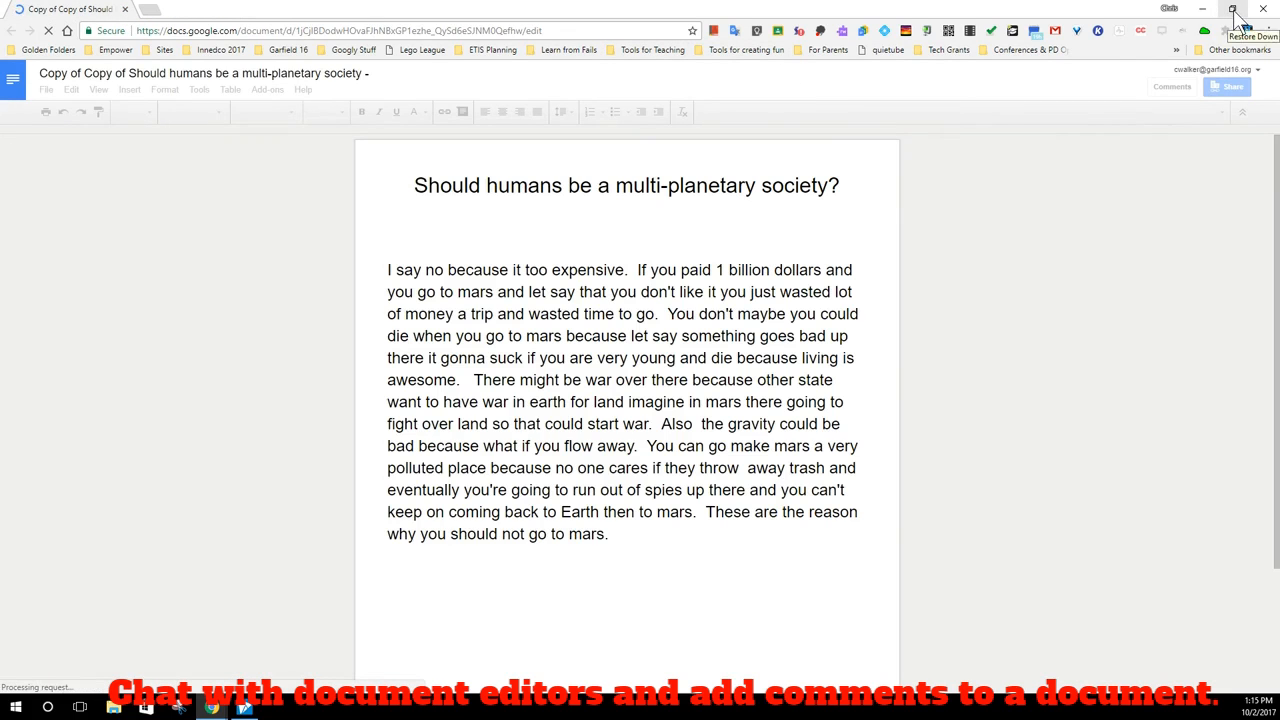
# - Restore the document window from full size and dock it beside the other account's Drive window
pyautogui.click(1233, 9)
pyautogui.click(272, 20)
pyautogui.moveTo(185, 35); pyautogui.dragTo(8, 12)
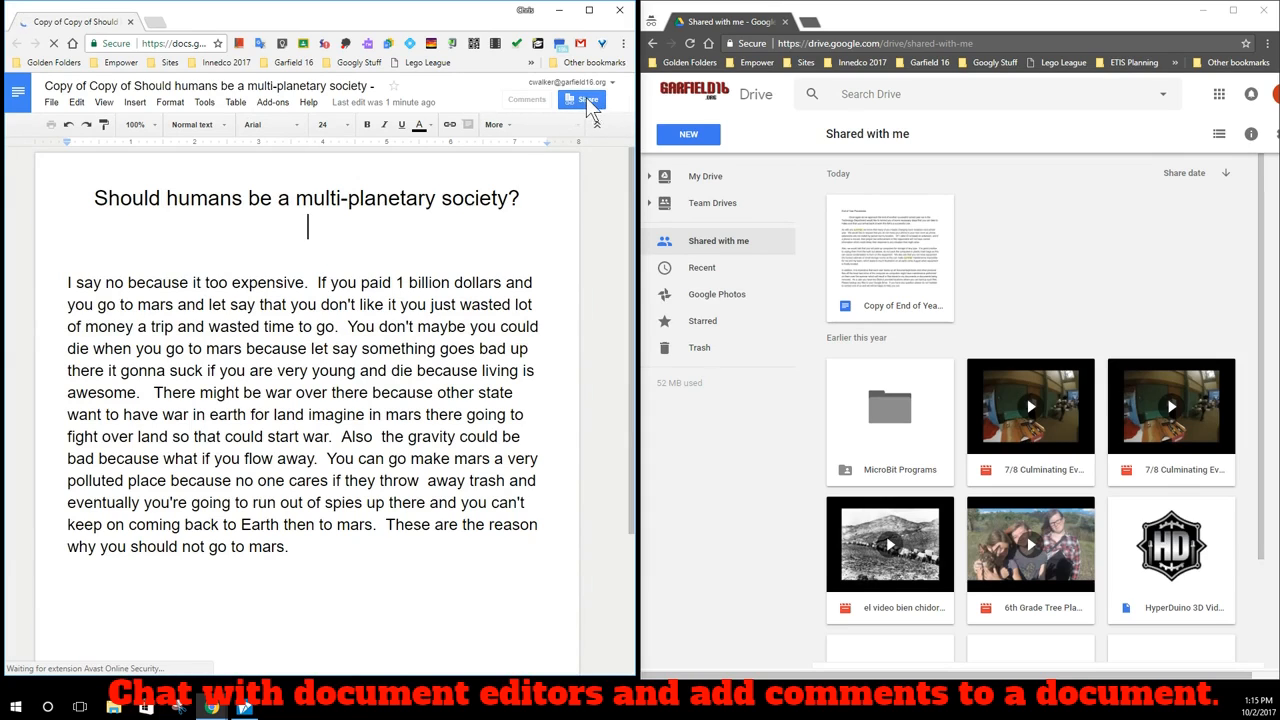
# - Share the document with the test account, choose its permission level and send the invitation
pyautogui.click(575, 104)
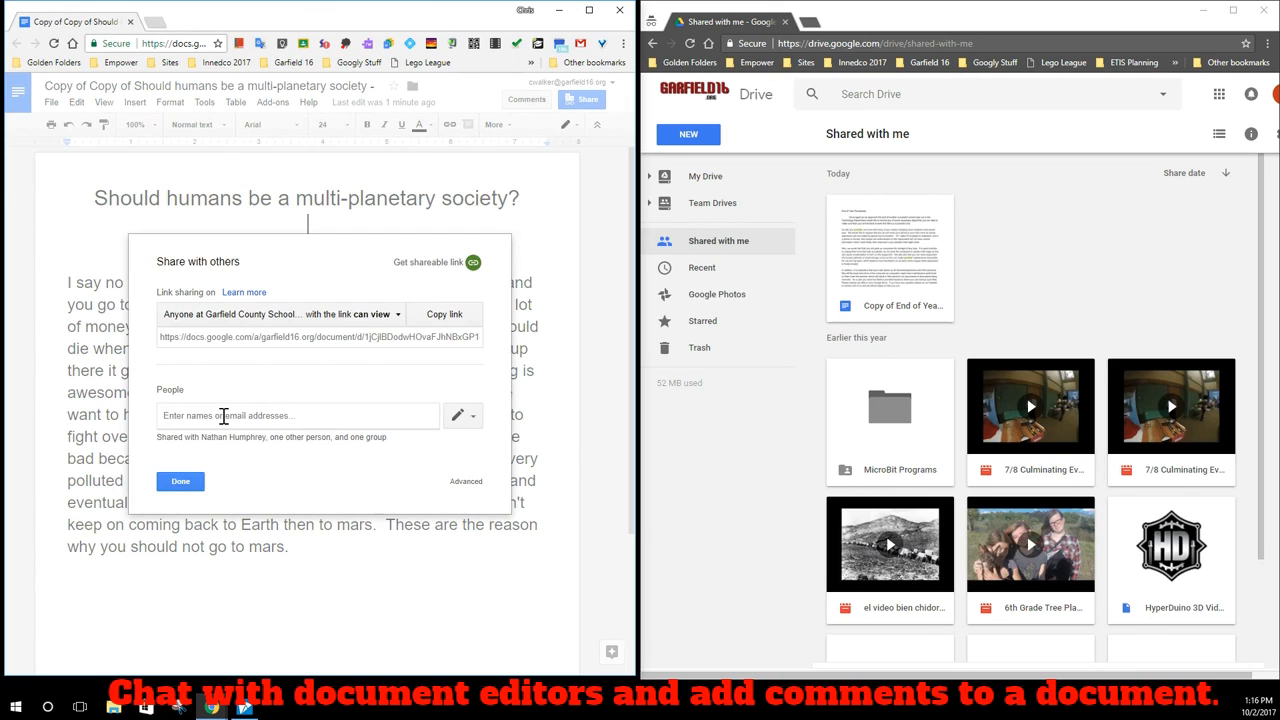
pyautogui.write('atest')
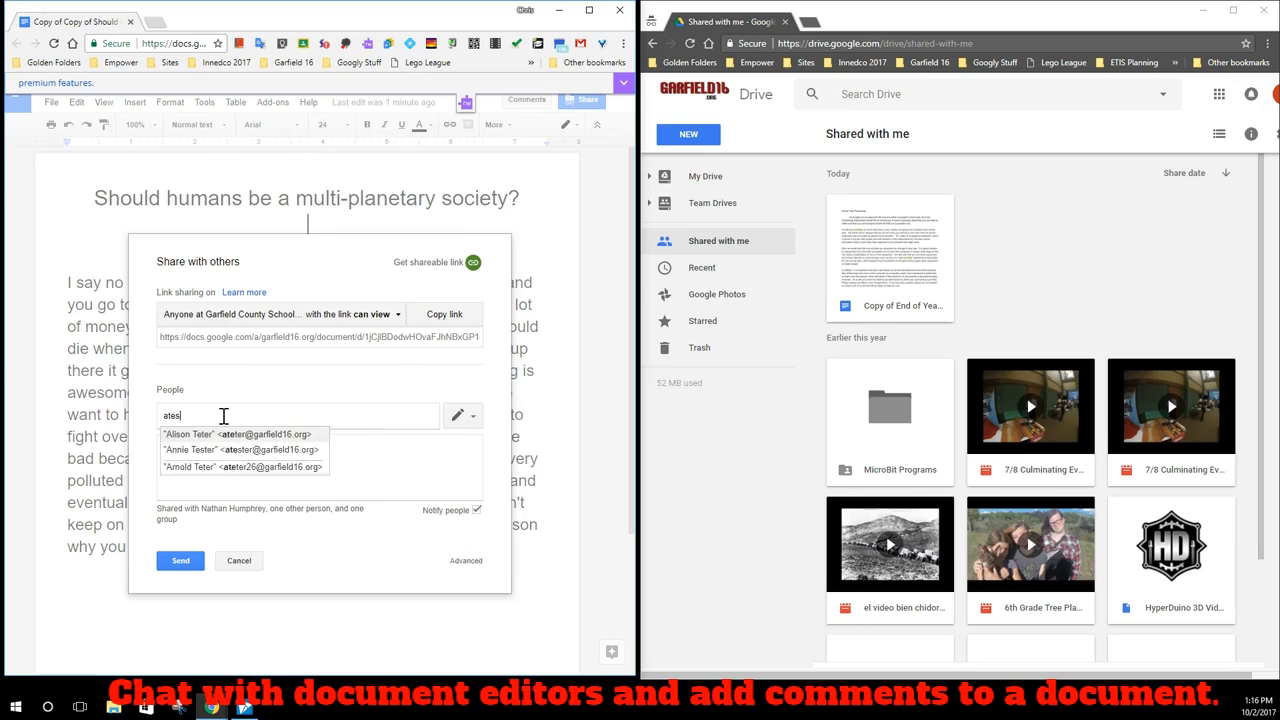
pyautogui.click(237, 436)
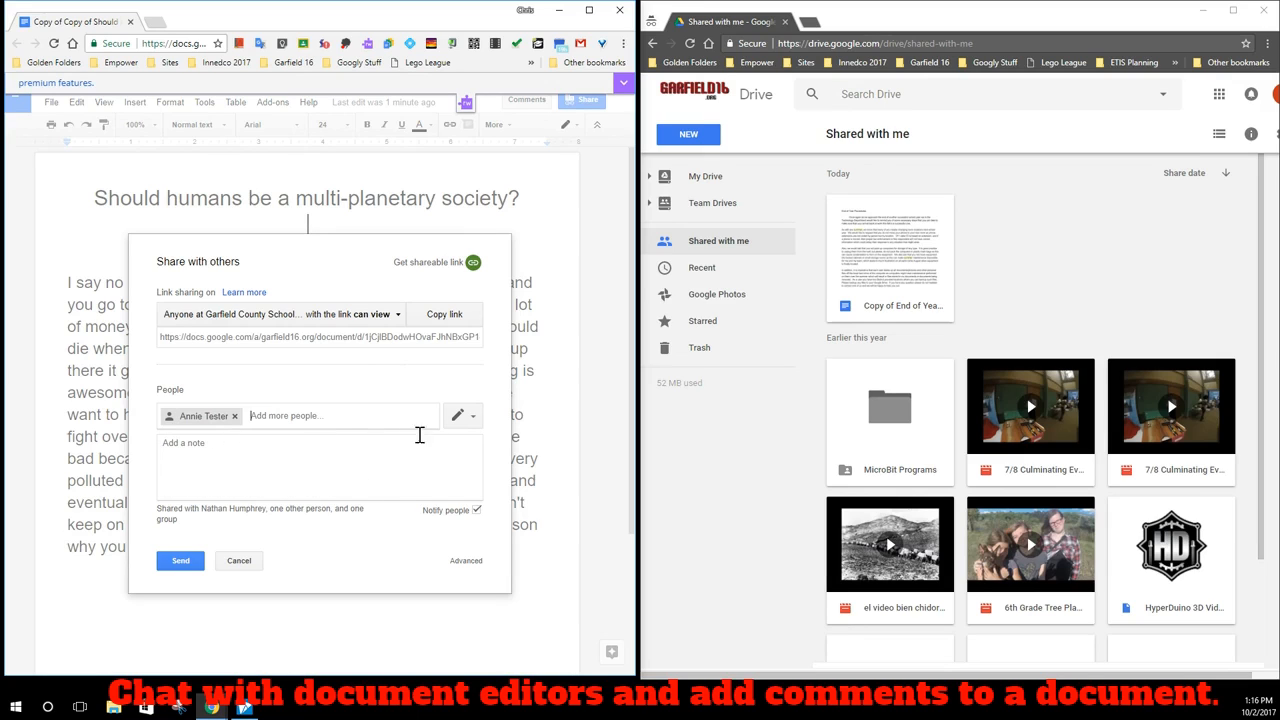
pyautogui.click(468, 418)
pyautogui.click(459, 457)
pyautogui.click(180, 561)
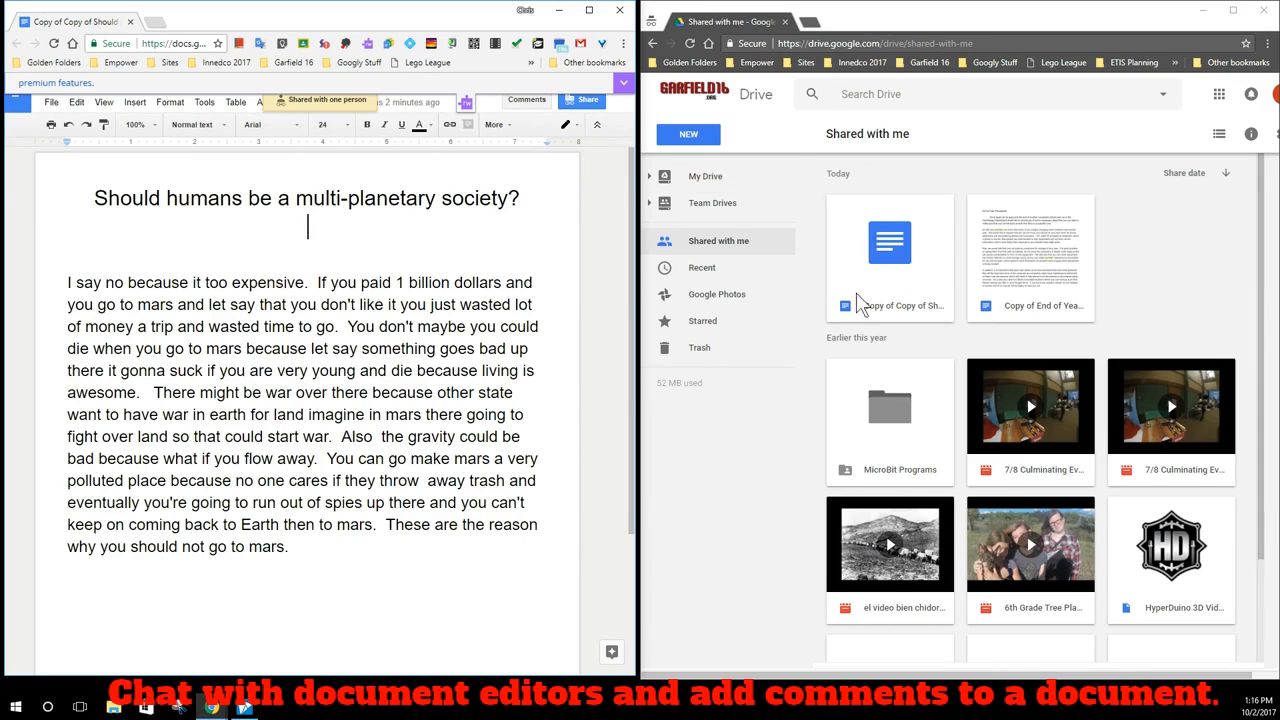
# - Dismiss the notice covering the owner's document and open the shared document from the test account's Drive
pyautogui.click(898, 238)
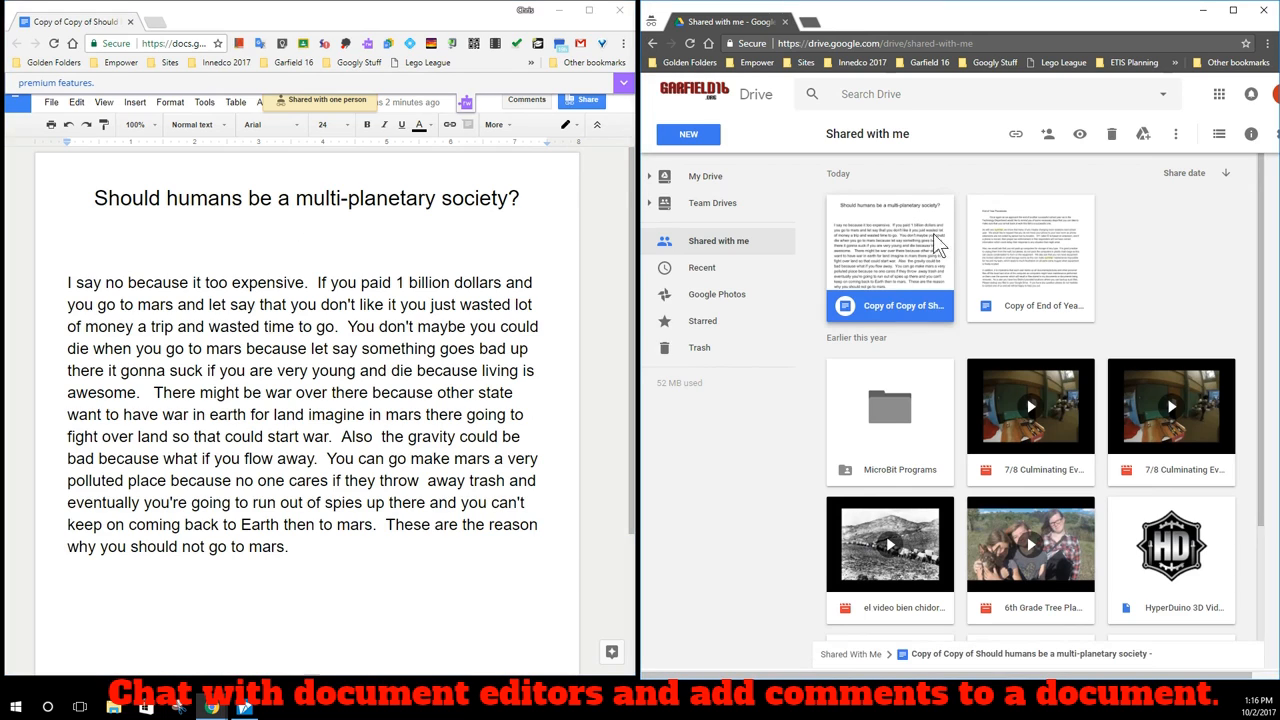
pyautogui.click(375, 55)
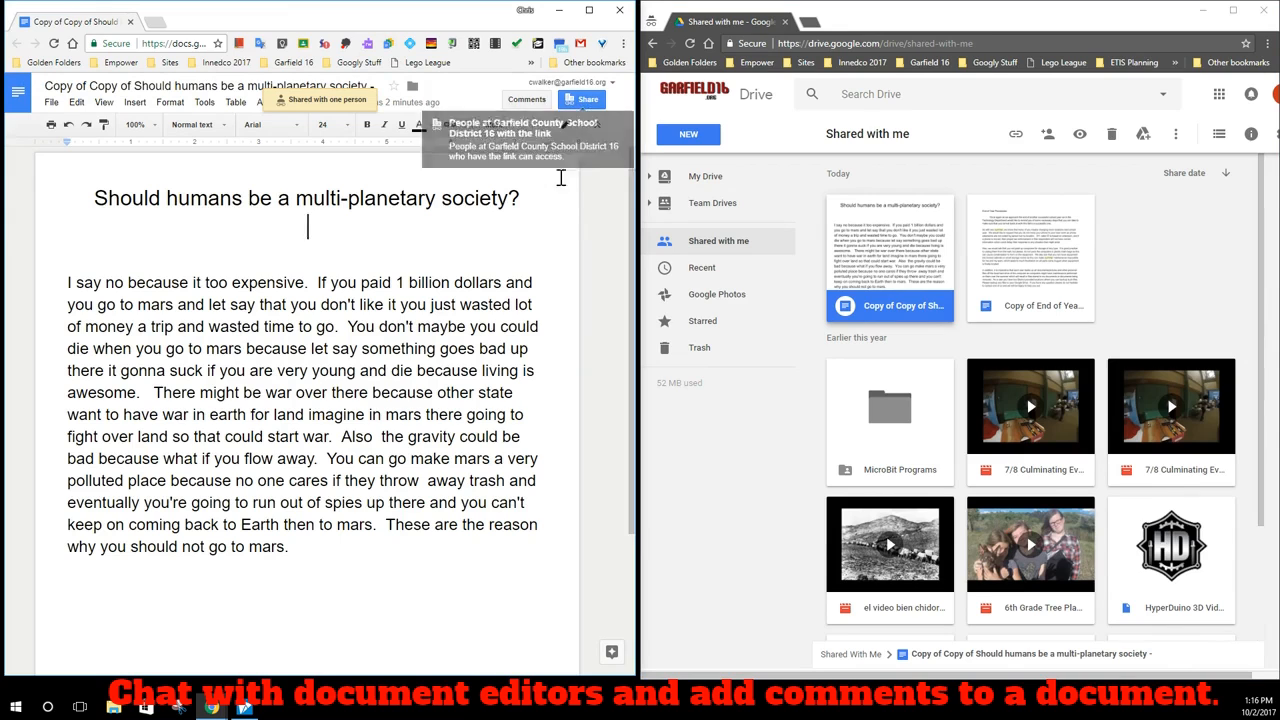
pyautogui.doubleClick(880, 245)
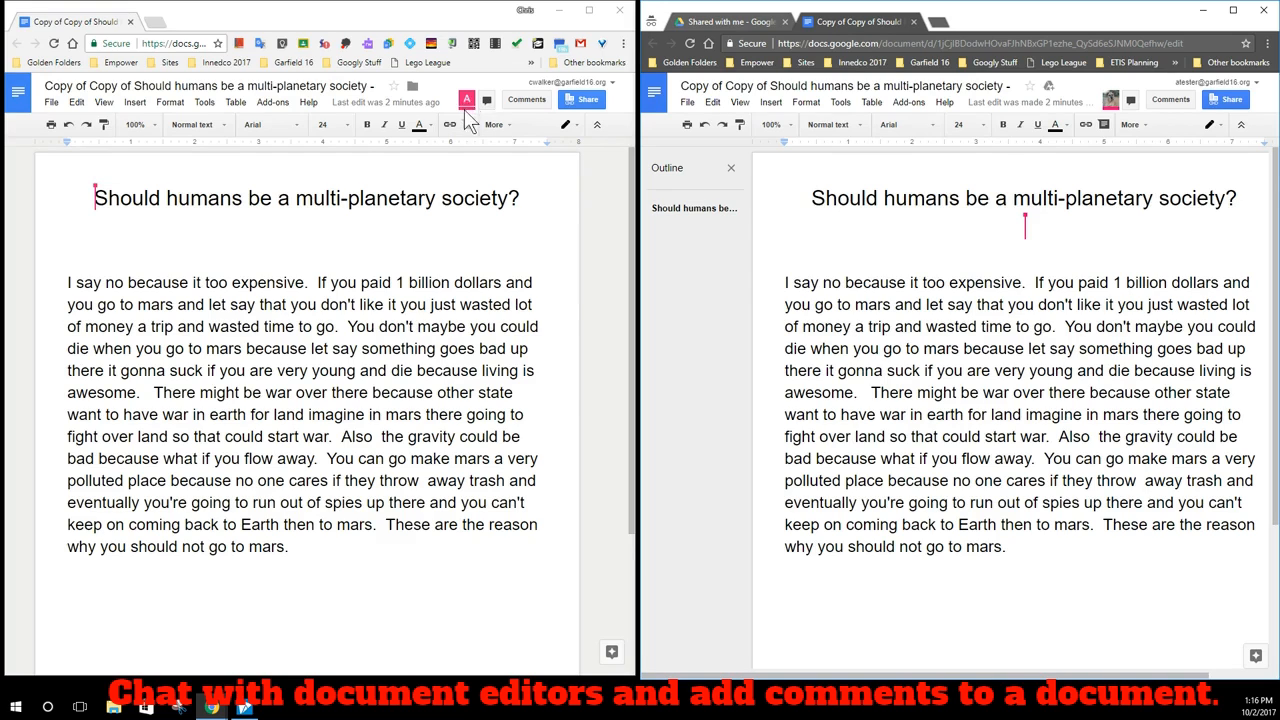
# - Open the document chat in the test account and send the message "Hello, Lets work on this..."
pyautogui.moveTo(467, 98)
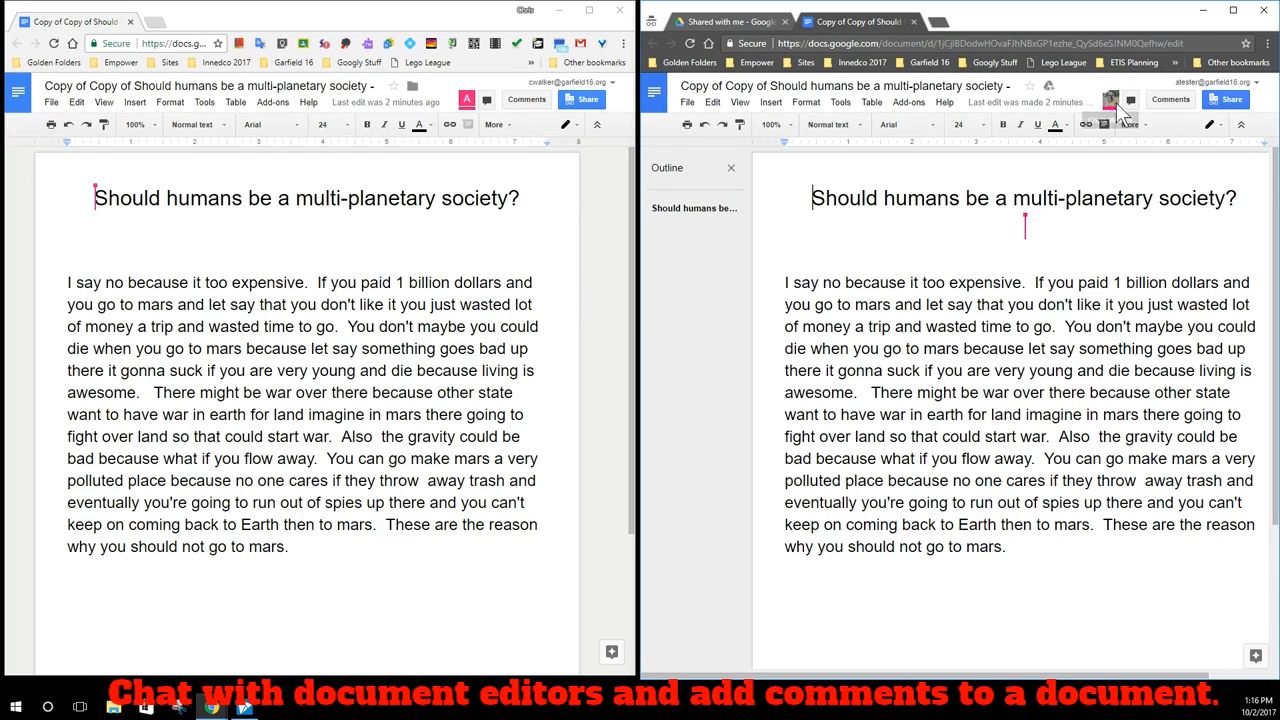
pyautogui.moveTo(1113, 104)
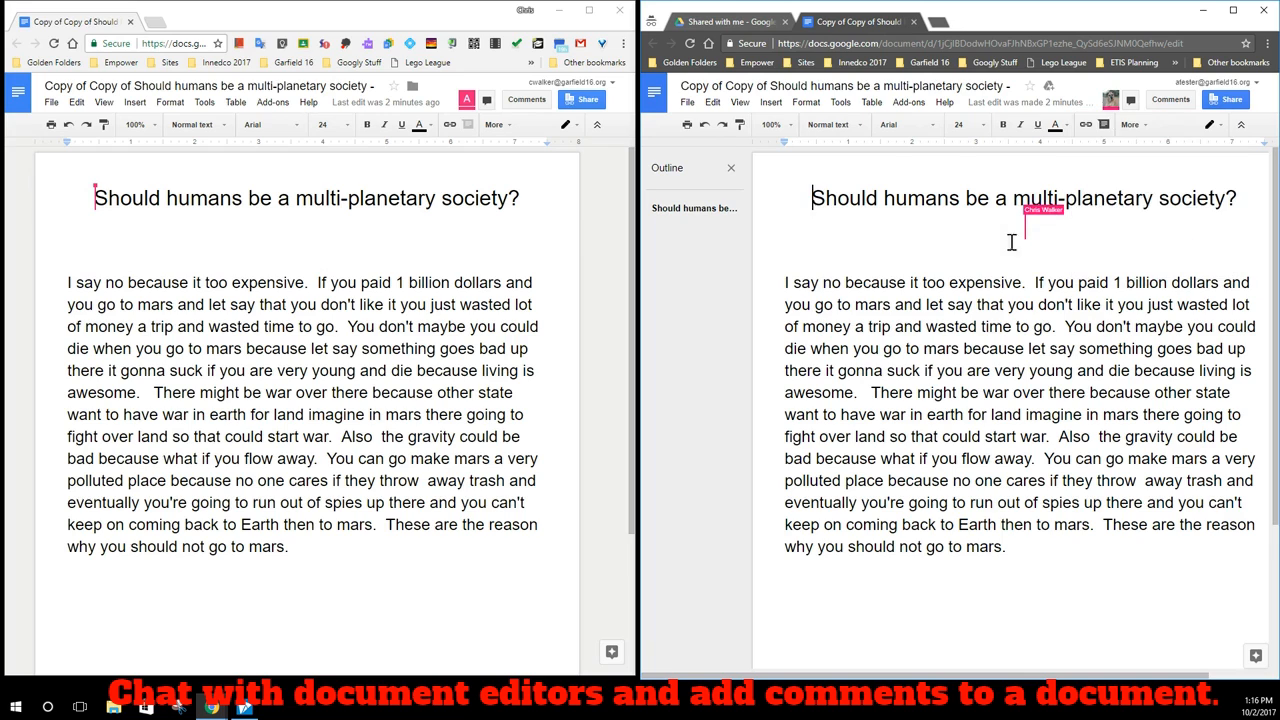
pyautogui.click(1131, 103)
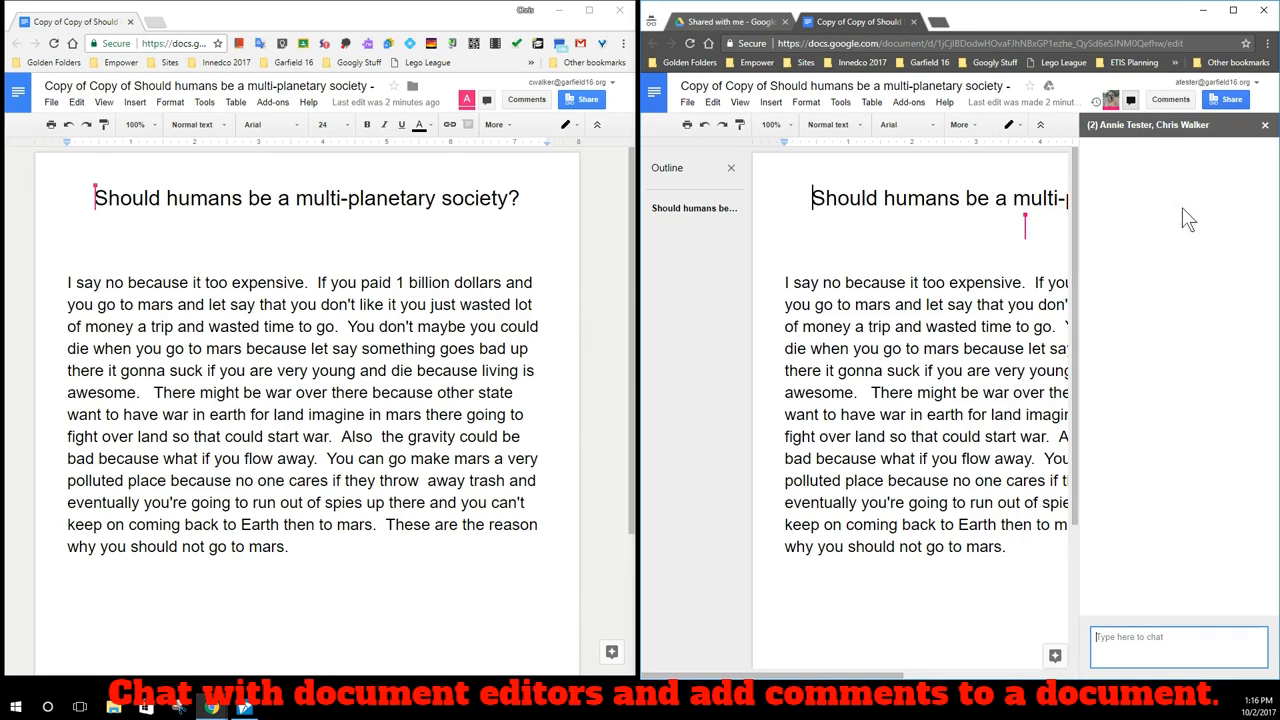
pyautogui.write('Hello, Lets work on this...')
pyautogui.press('Return')
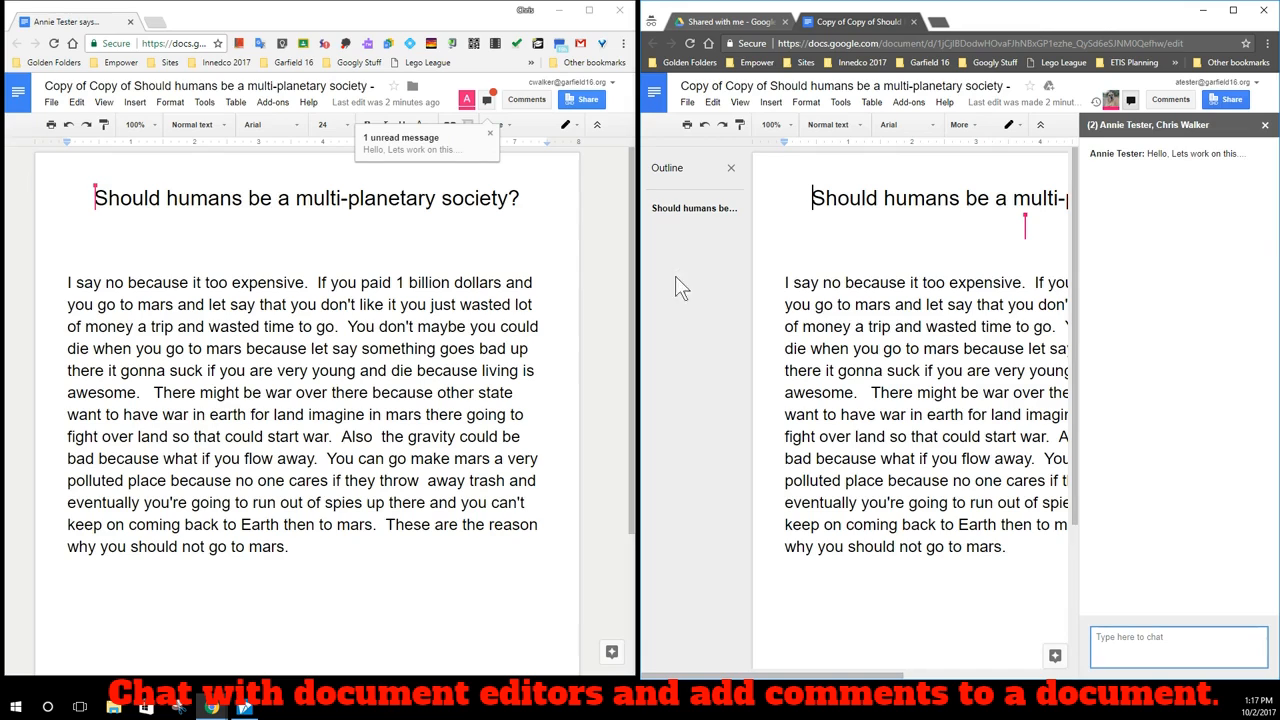
# - Reply "back" in the owner's chat and "and forth" in the test account's chat, and close the owner's chat
pyautogui.click(489, 104)
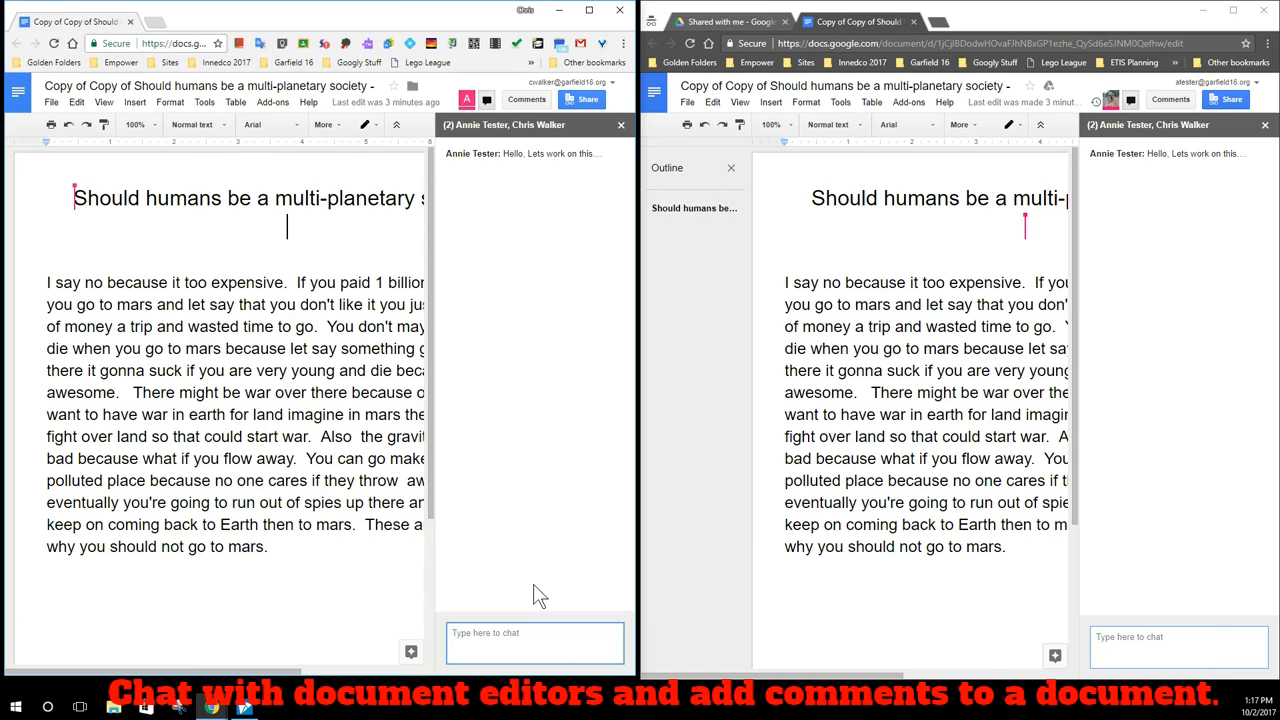
pyautogui.write('back')
pyautogui.press('Return')
pyautogui.click(1130, 637)
pyautogui.write('and forth')
pyautogui.press('Return')
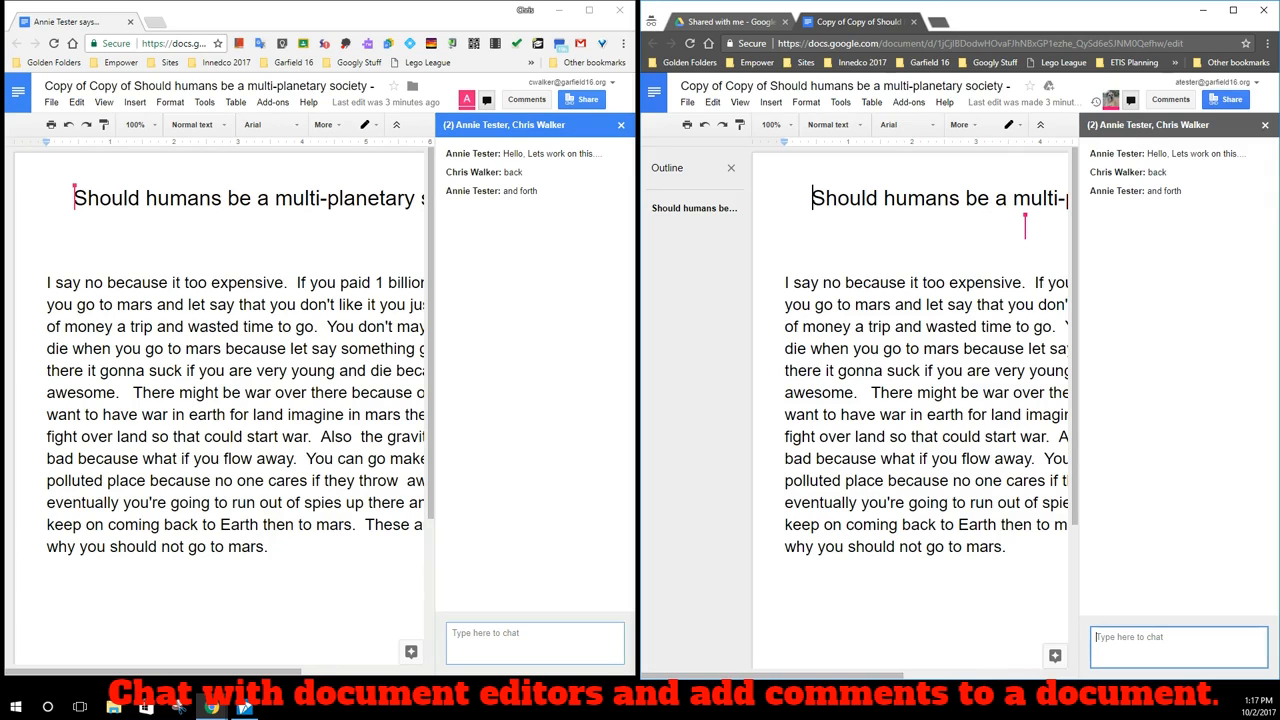
pyautogui.click(621, 125)
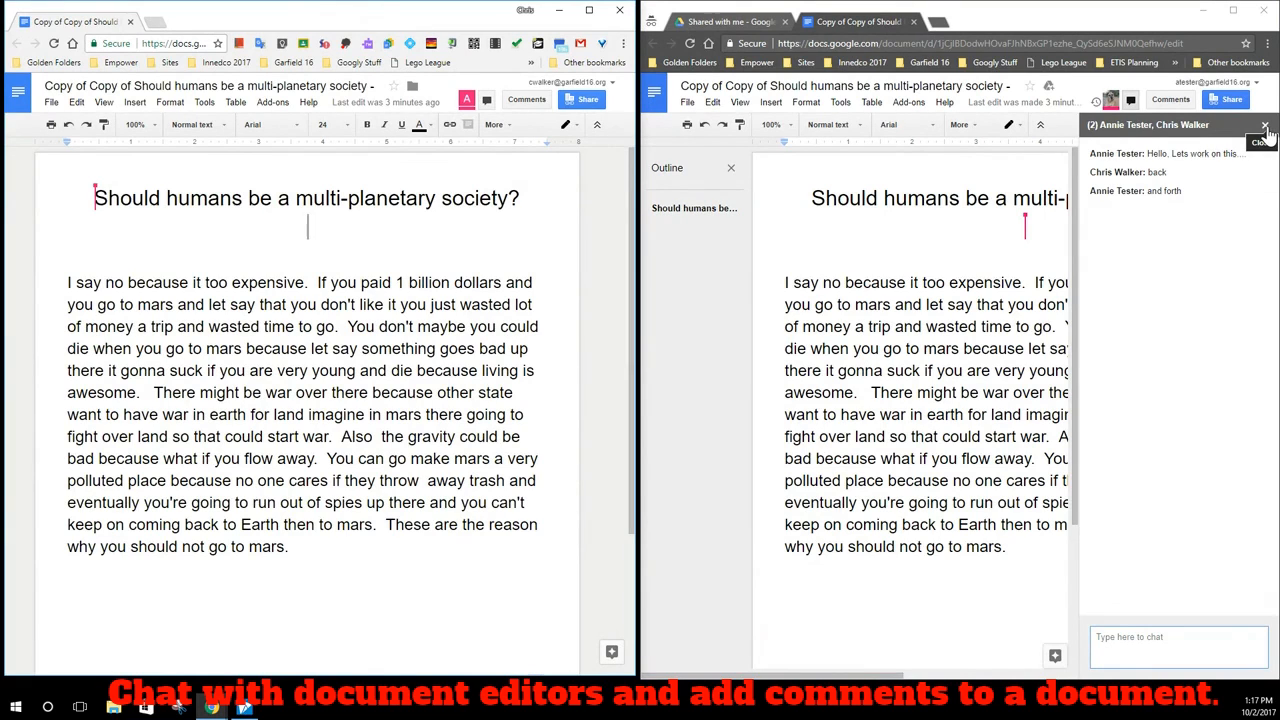
# - Close the test account's chat and enter "I'm typing now and it shows up in real time on the other person's screen too." below the owner's essay
pyautogui.click(1265, 126)
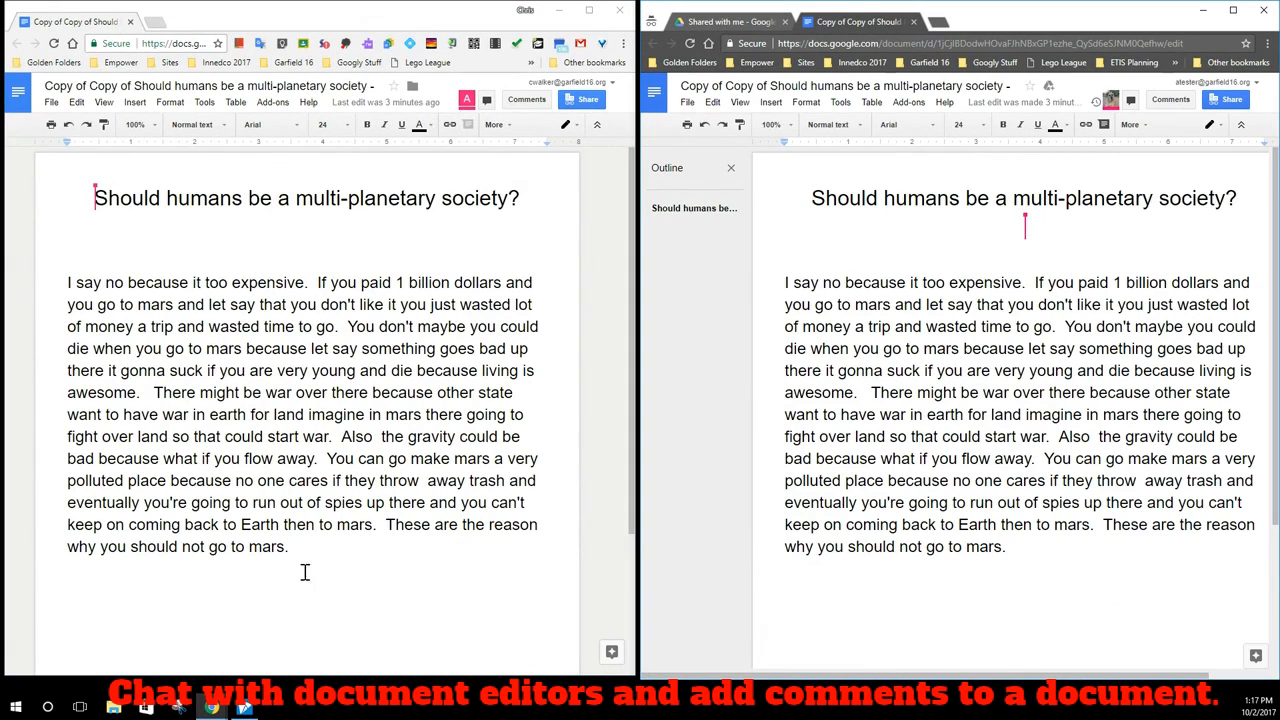
pyautogui.doubleClick(331, 237)
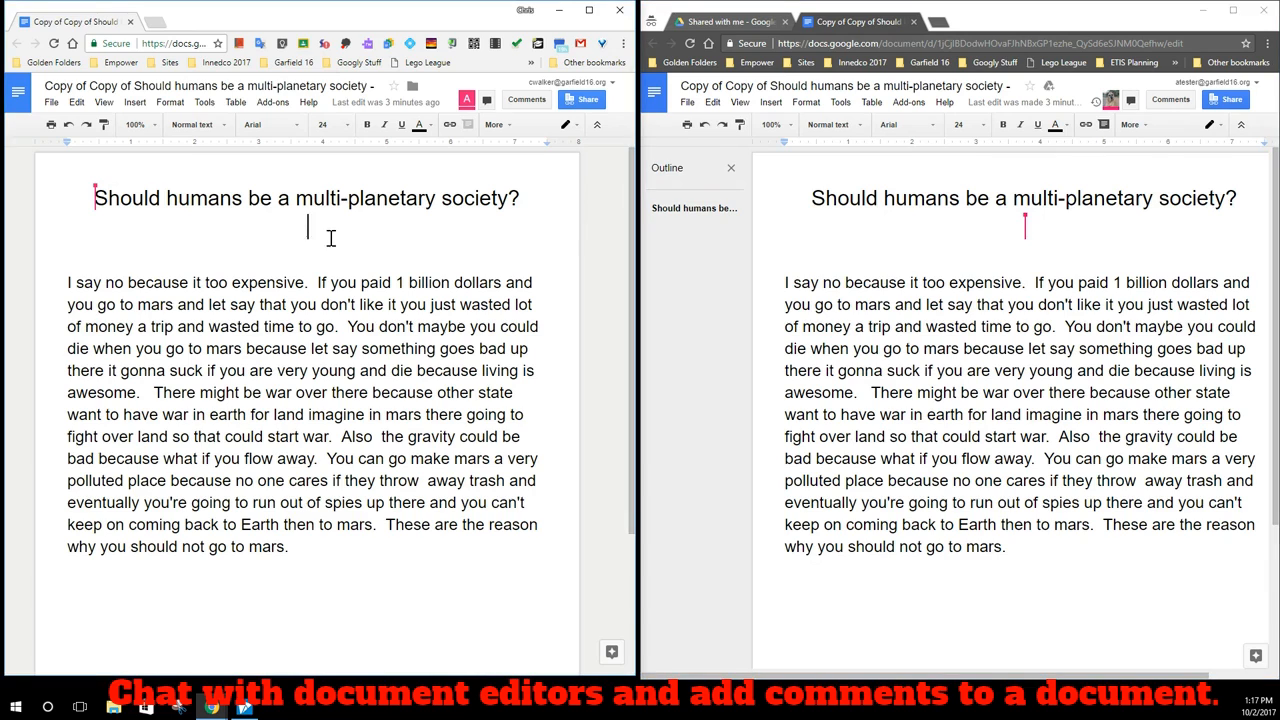
pyautogui.click(258, 578)
pyautogui.press('Return')
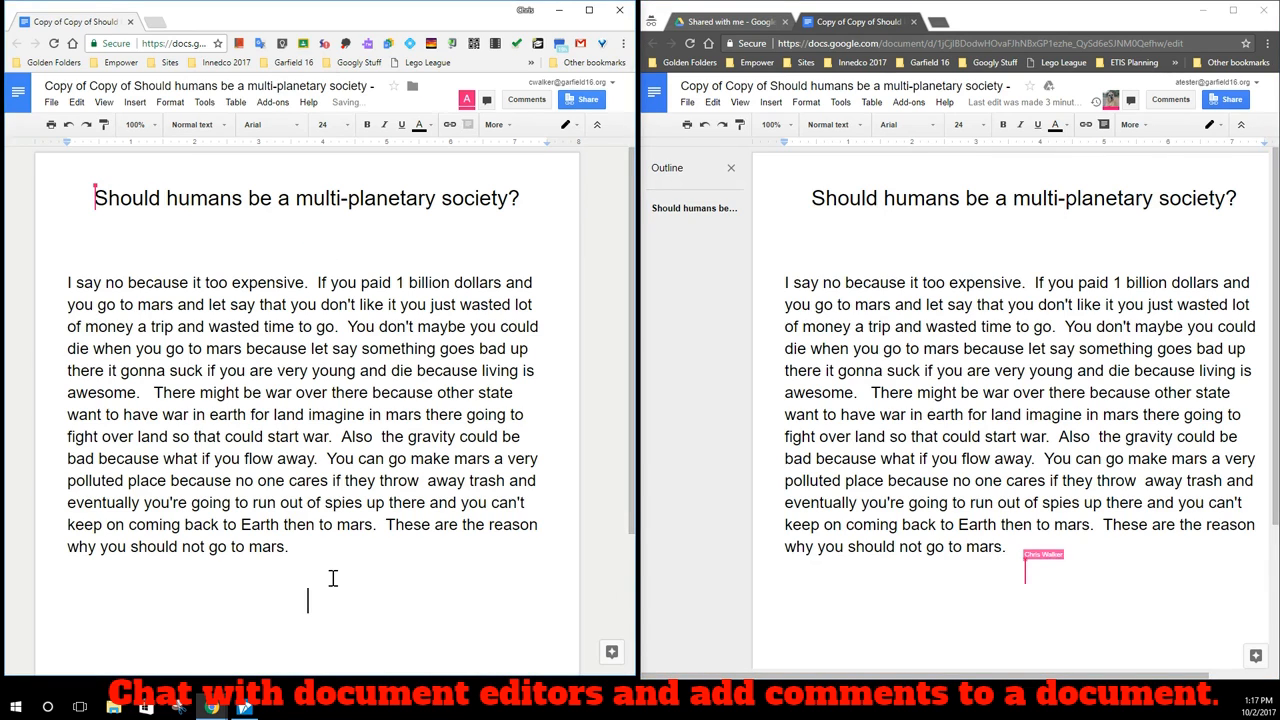
pyautogui.write("I'm tying")
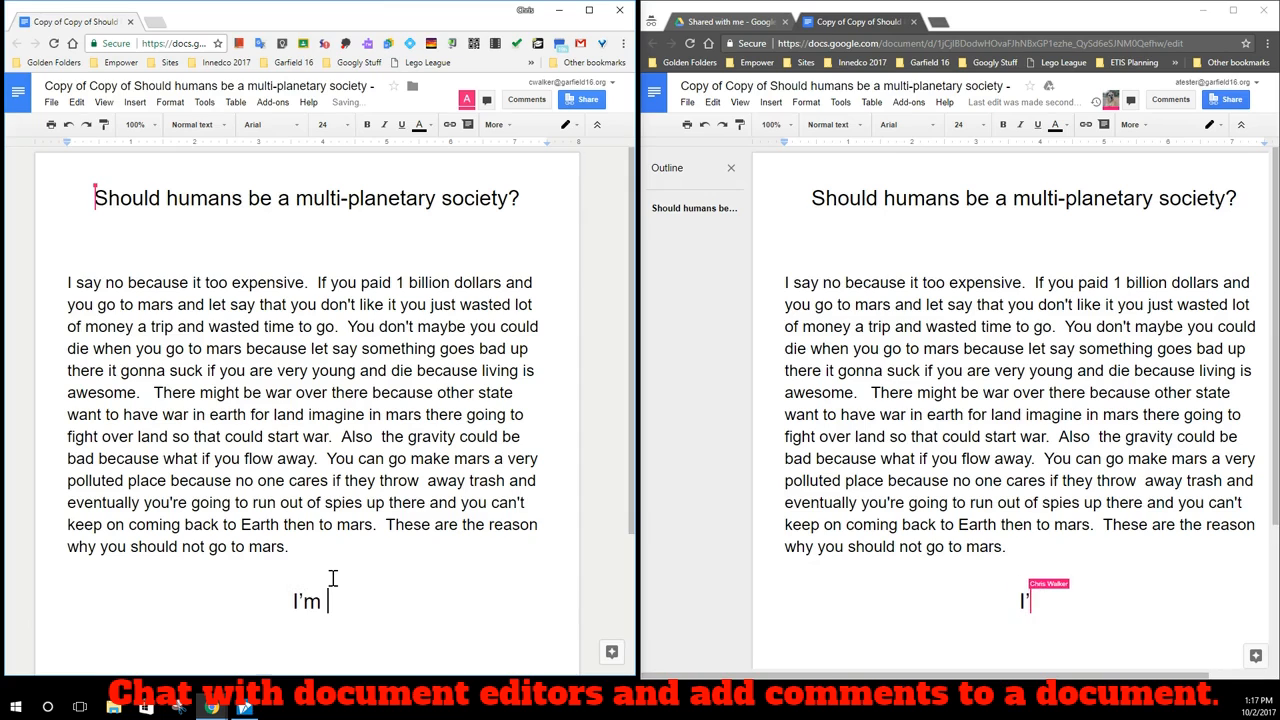
pyautogui.press('BackSpace')
pyautogui.press('BackSpace')
pyautogui.press('BackSpace')
pyautogui.press('BackSpace')
pyautogui.write('ping now')
pyautogui.write(' and it ')
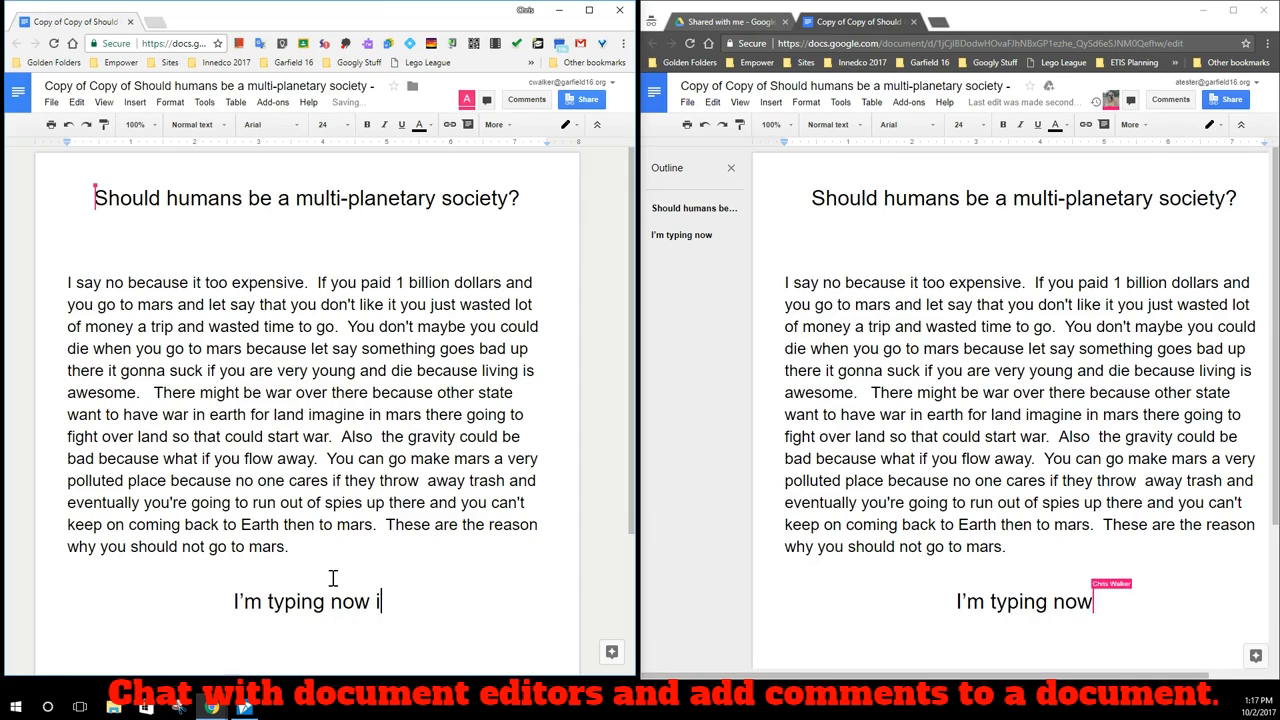
pyautogui.write('sh')
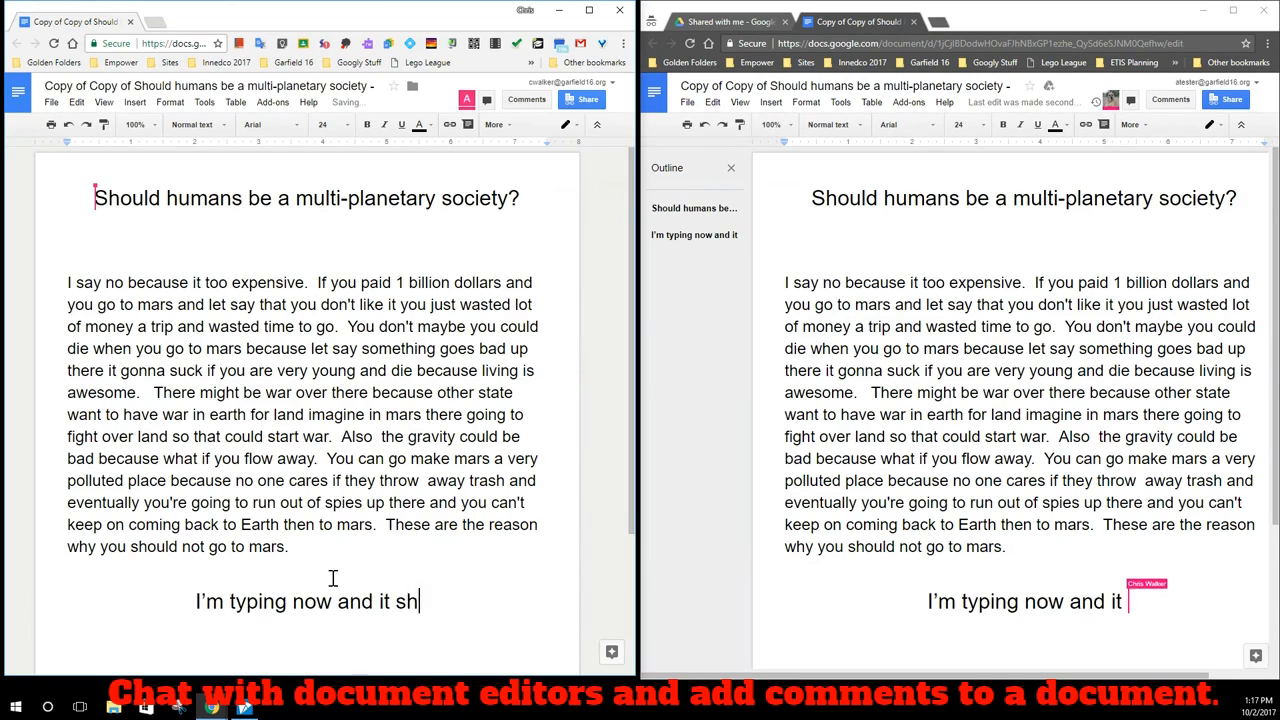
pyautogui.write('ows up in rea')
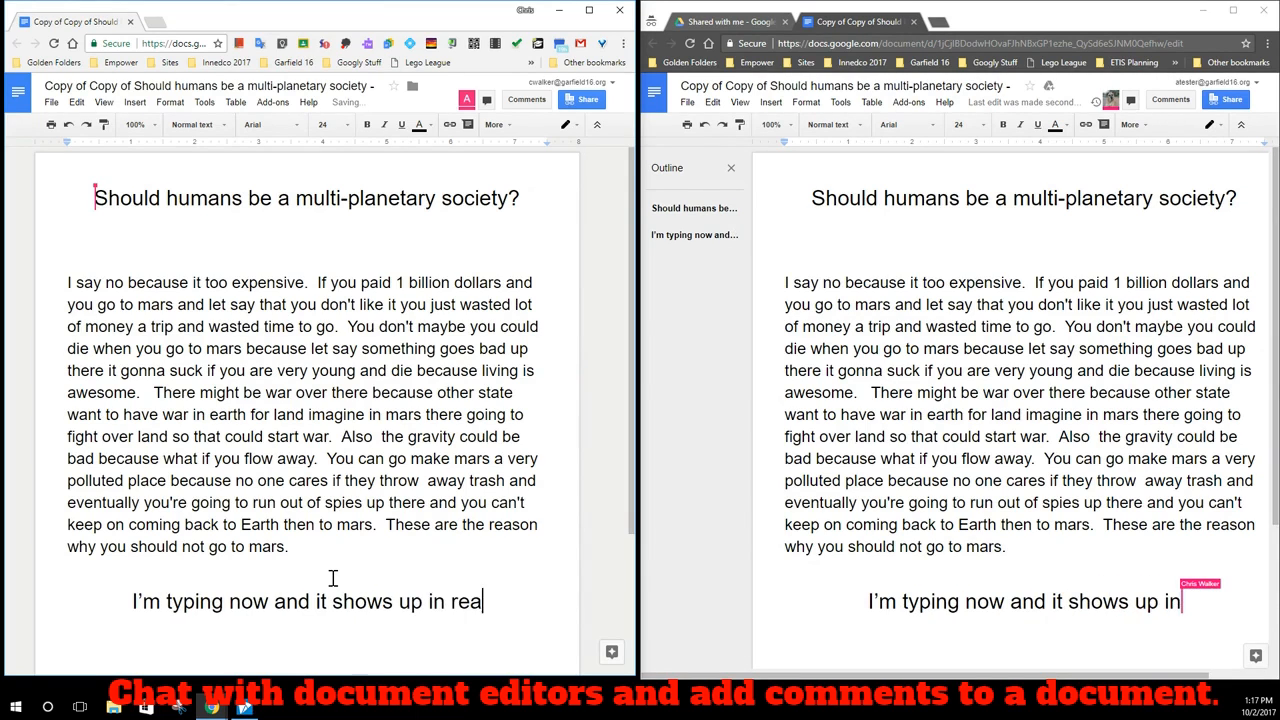
pyautogui.write('l time on ')
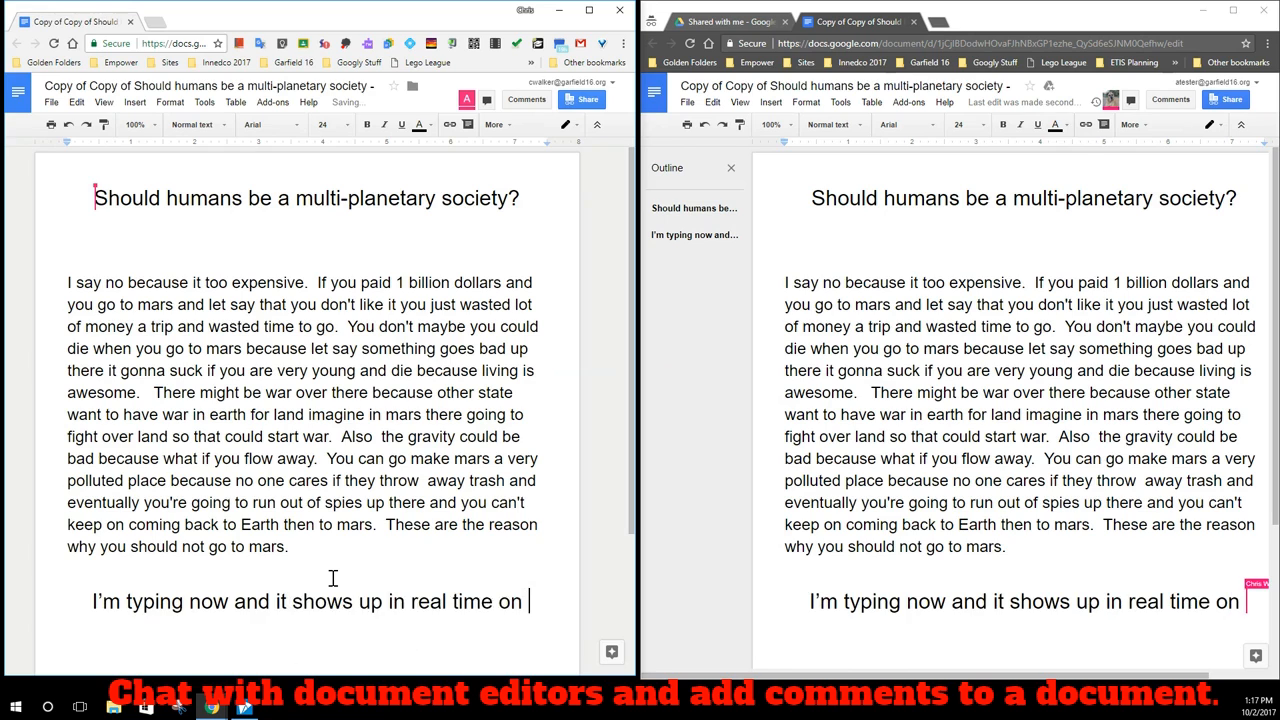
pyautogui.write('the other per')
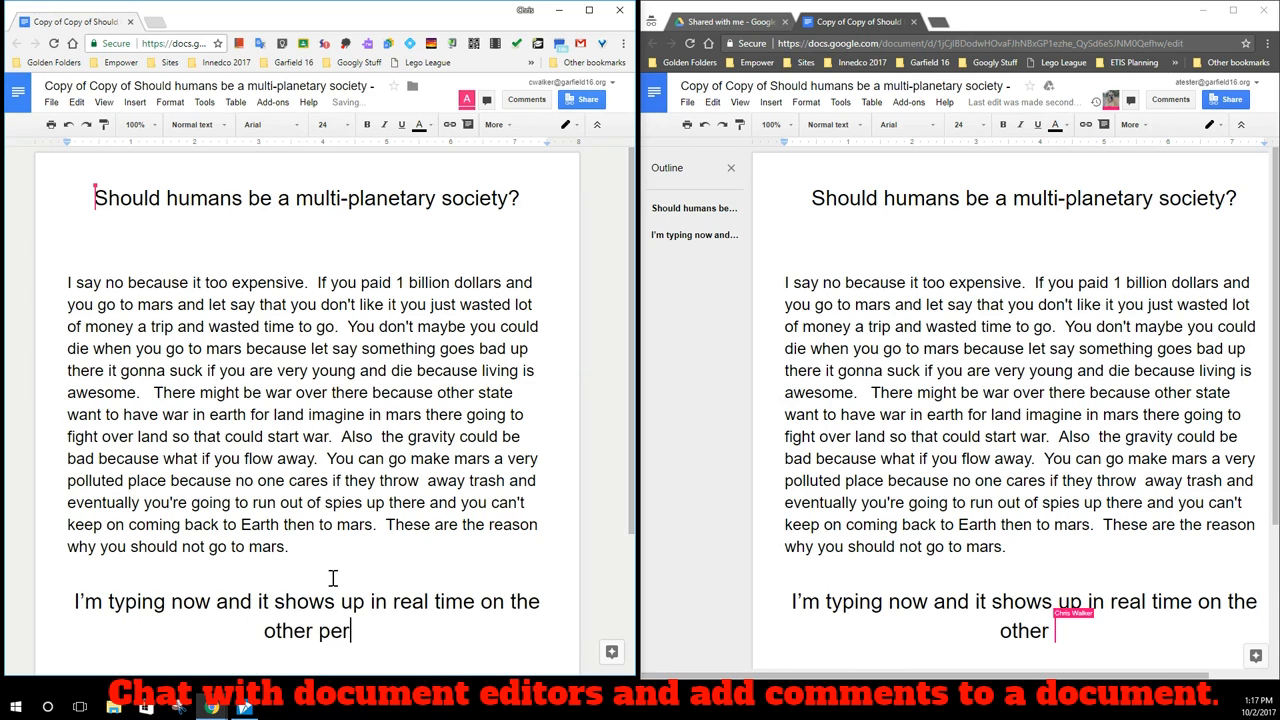
pyautogui.write("son's screen too.")
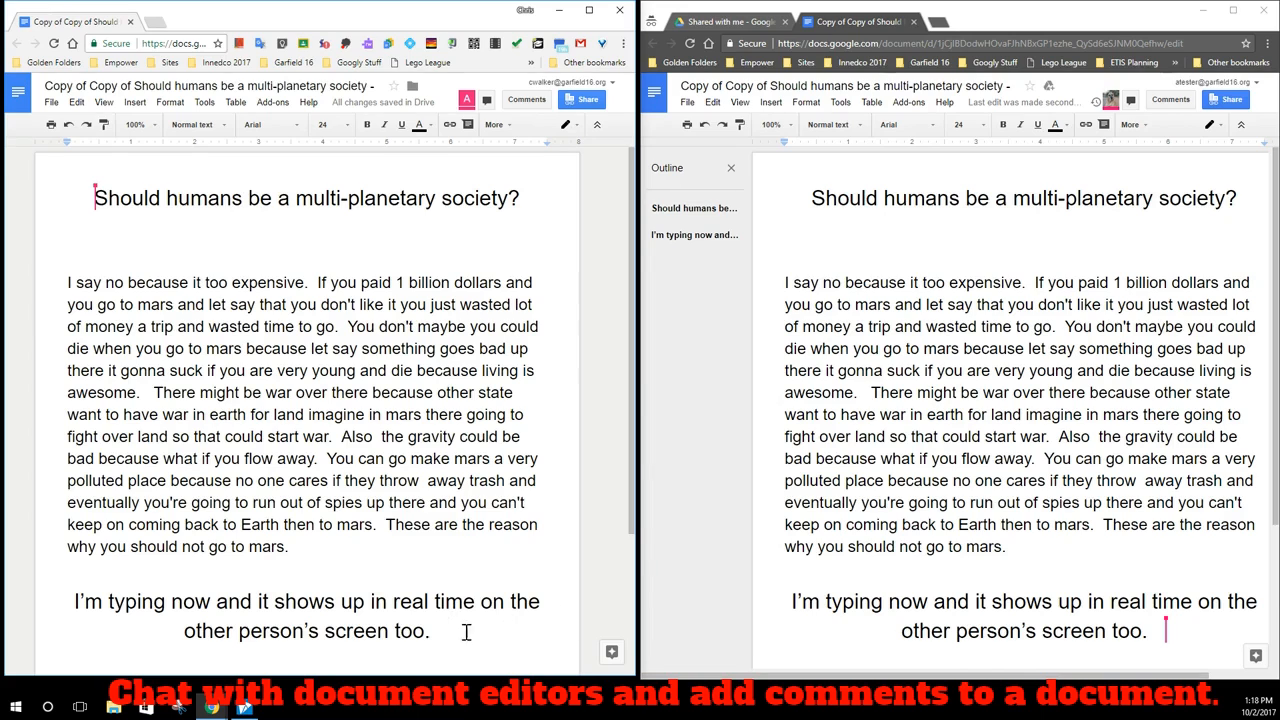
# - Delete the added "I'm typing now..." sentence below the essay from the test account's copy of the view
pyautogui.tripleClick(72, 601)
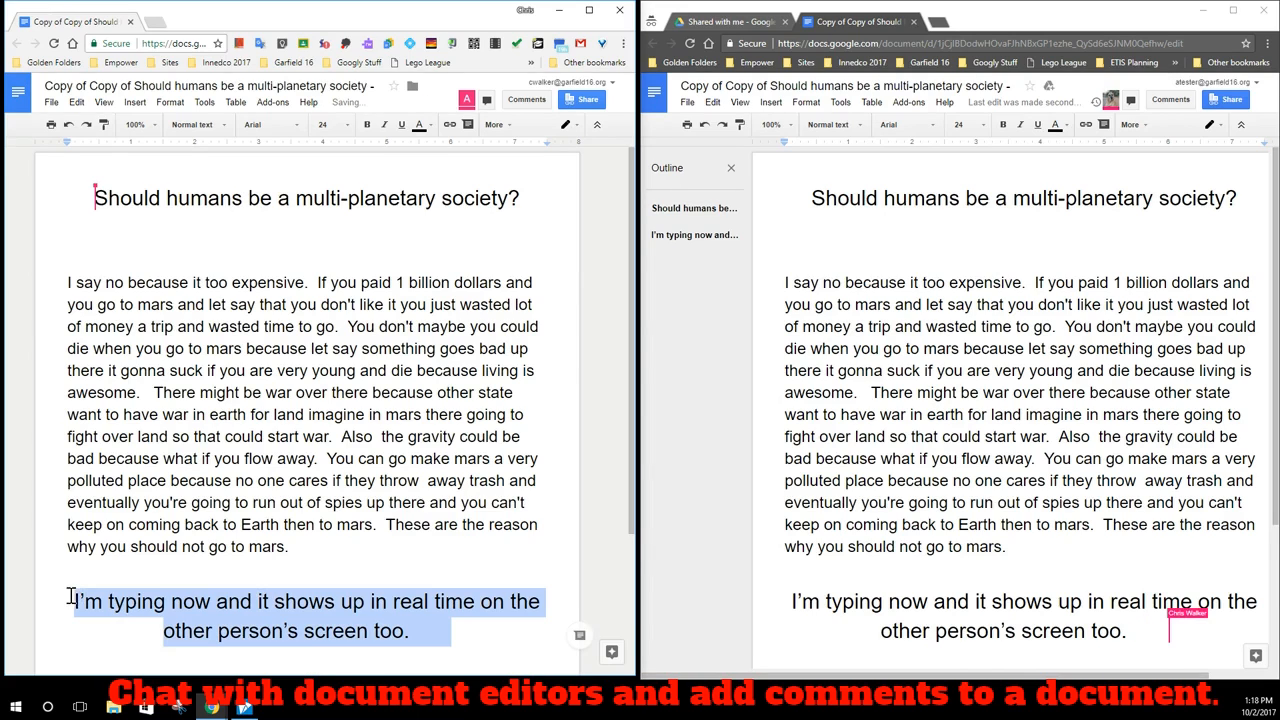
pyautogui.click(909, 601)
pyautogui.click(1004, 630)
pyautogui.click(1180, 634)
pyautogui.moveTo(1180, 634); pyautogui.dragTo(787, 593)
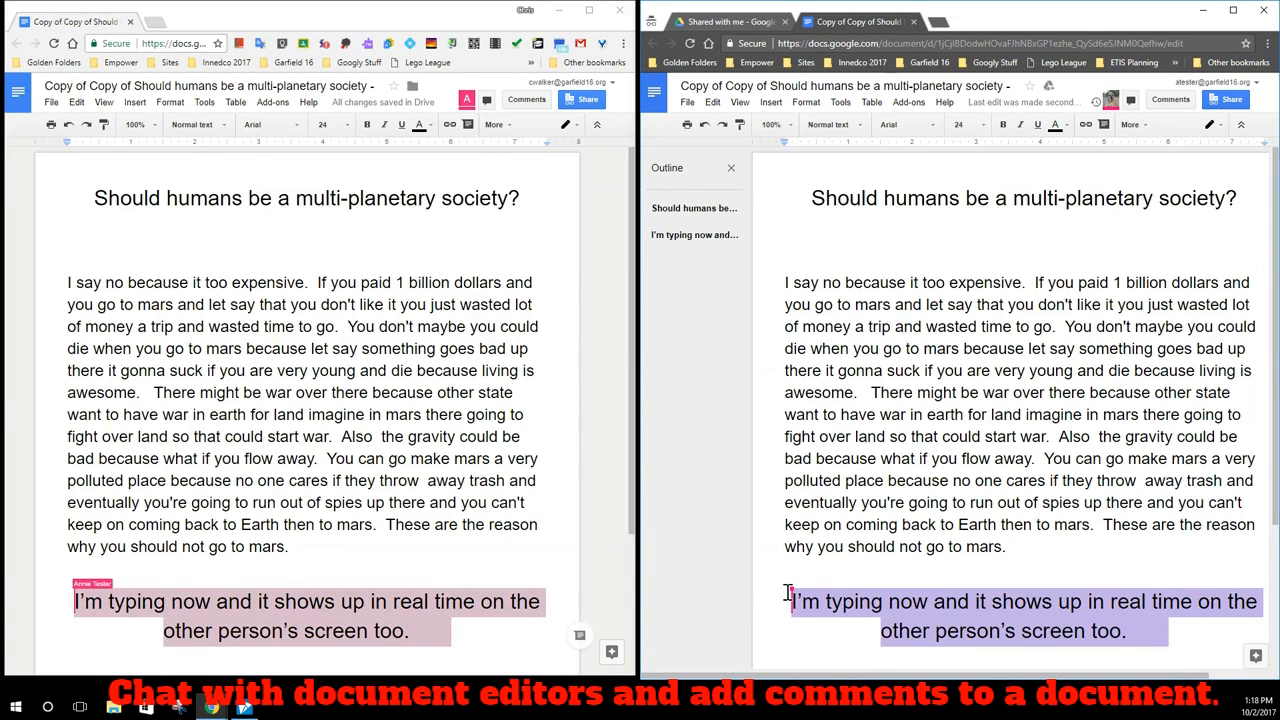
pyautogui.press('BackSpace')
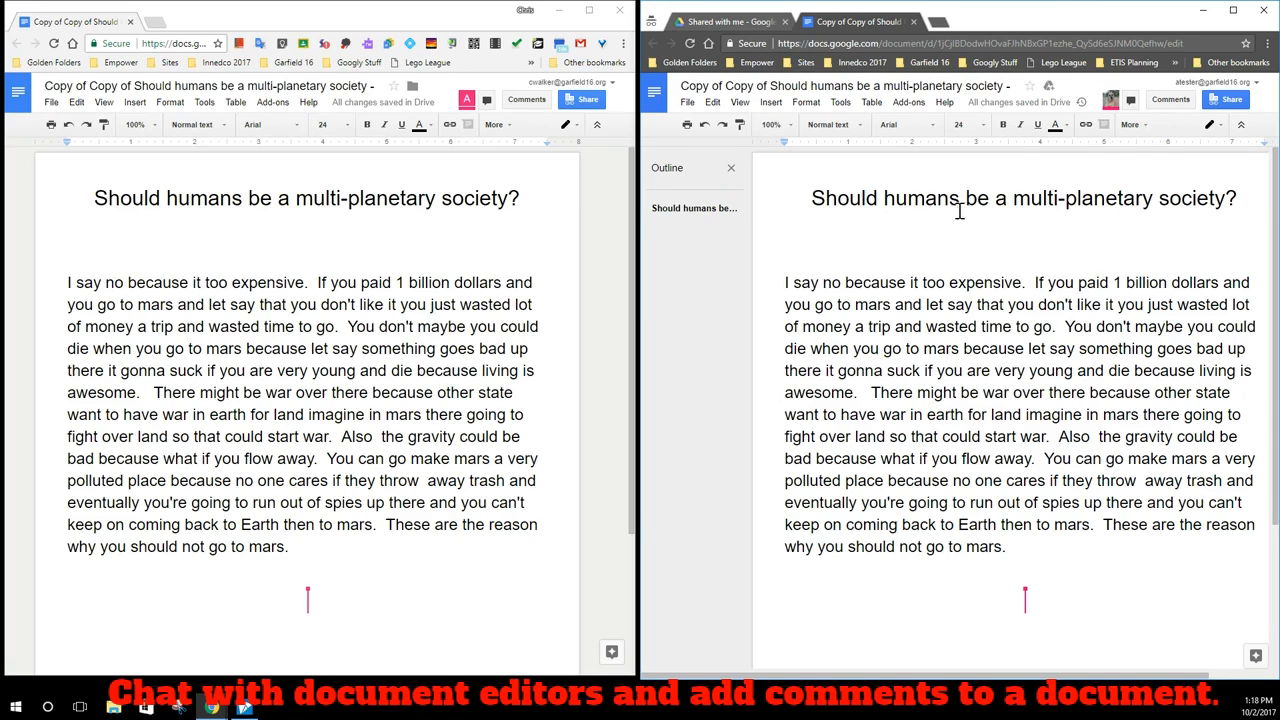
# - Examine the editors' changes in the owner's version history, dismissing the naming tip and expanding the current version, and return to the document
pyautogui.click(403, 107)
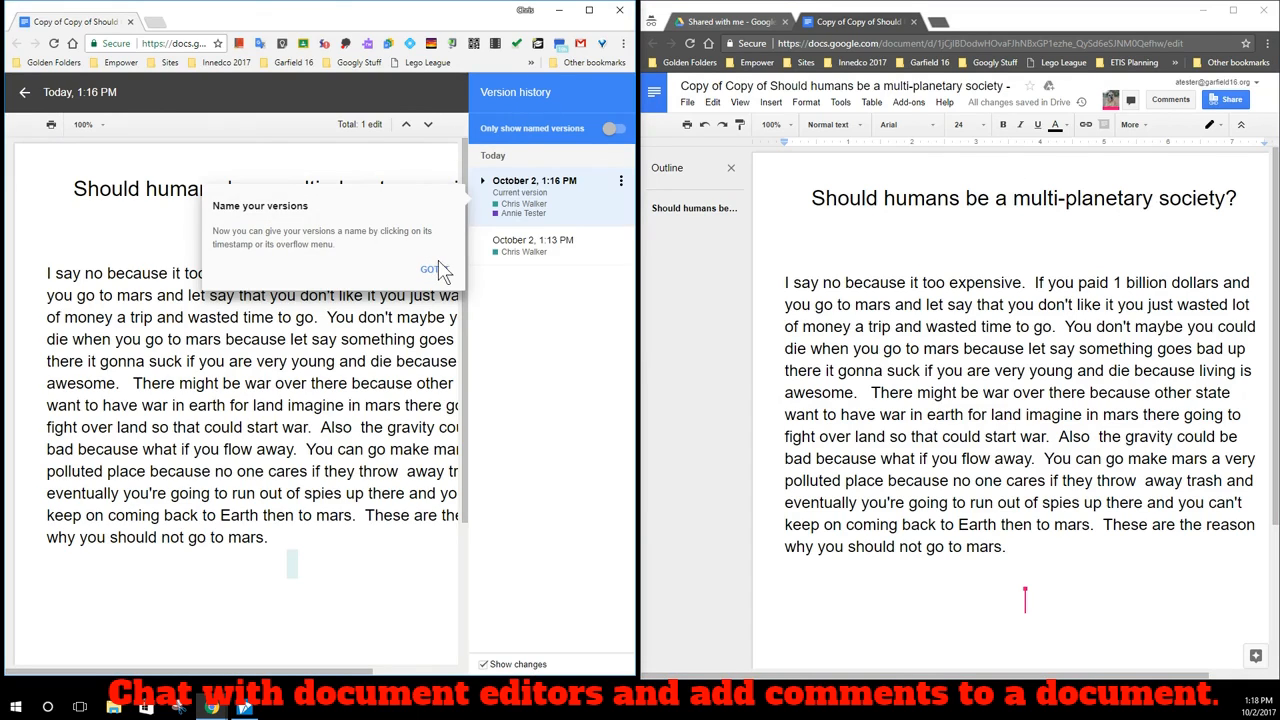
pyautogui.click(436, 270)
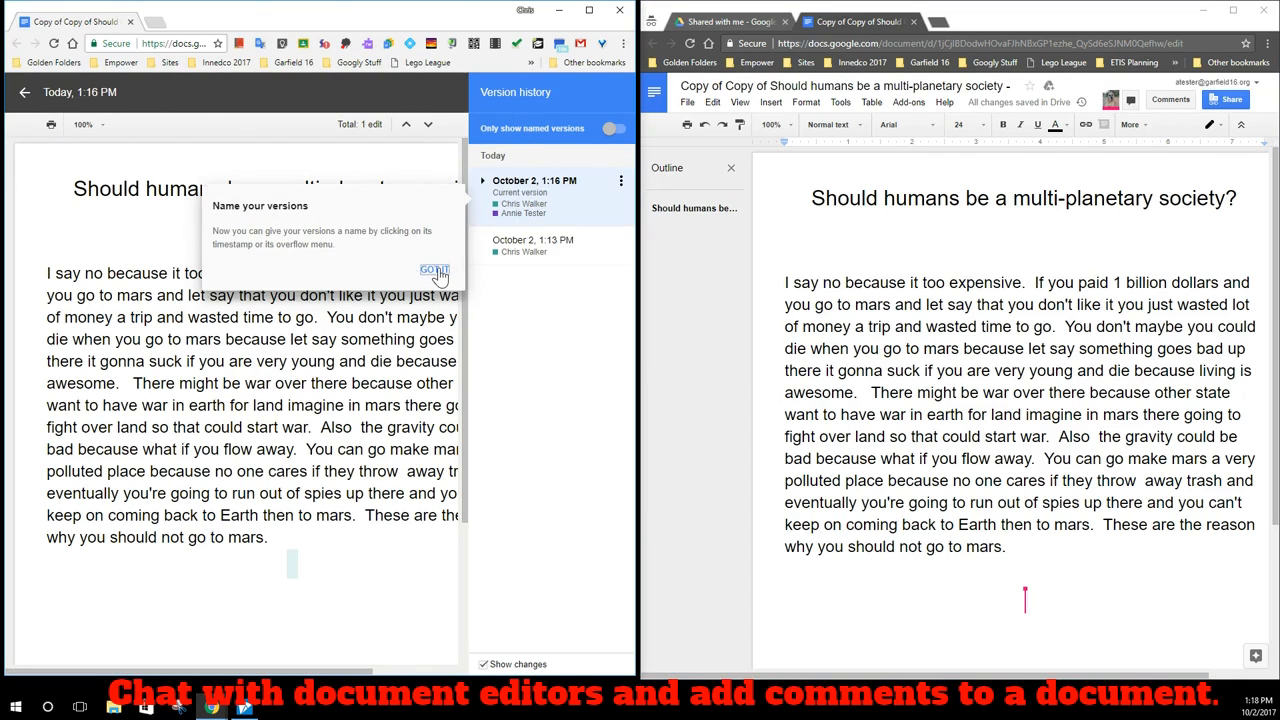
pyautogui.click(482, 184)
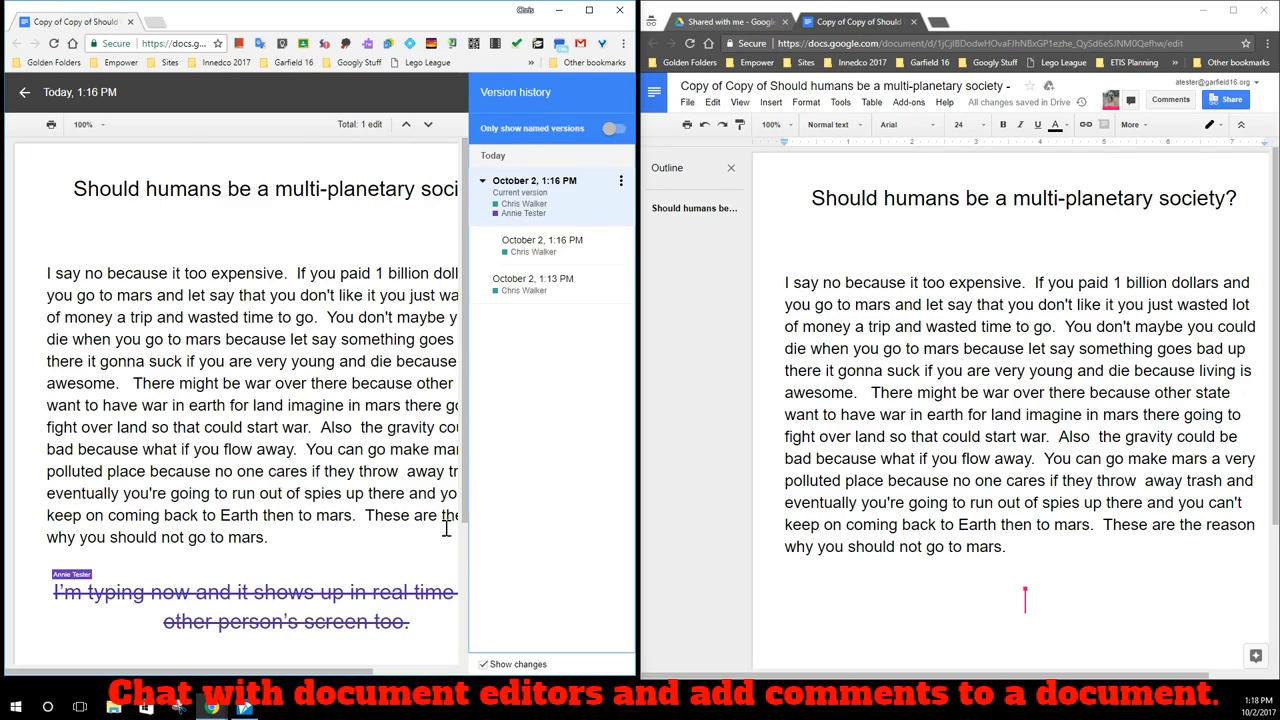
pyautogui.click(542, 198)
pyautogui.click(26, 98)
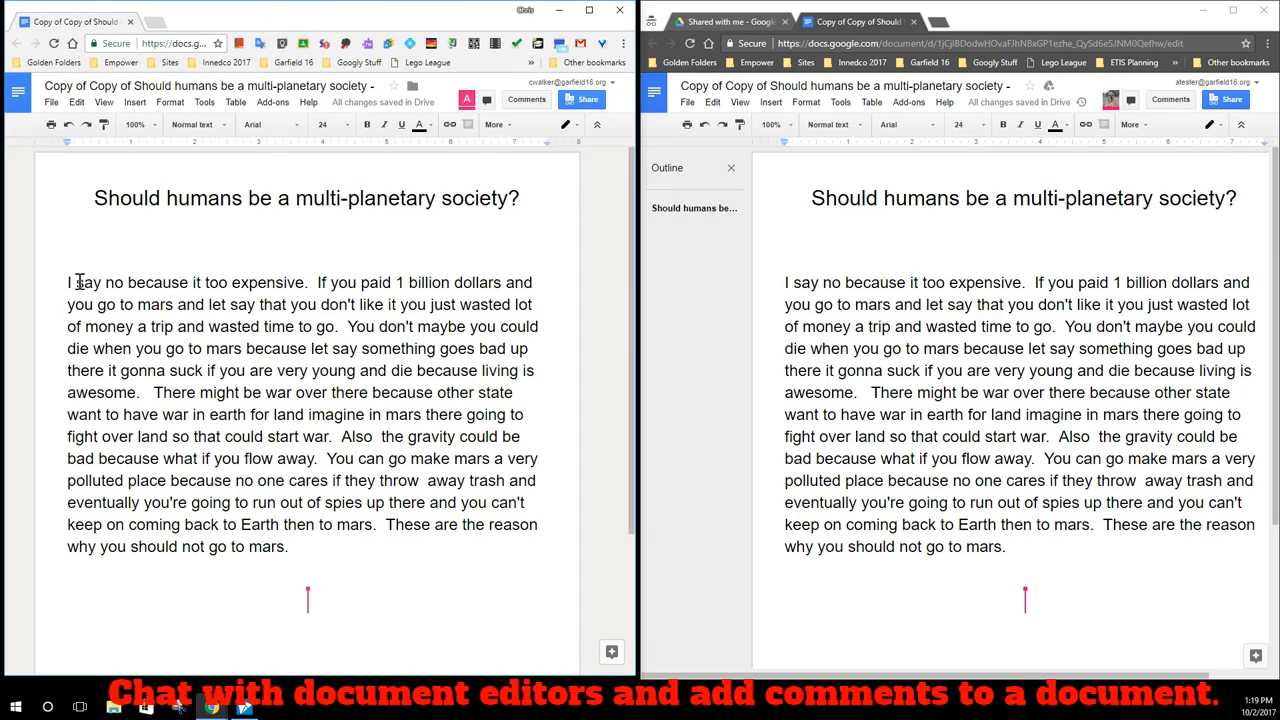
# - Post the comment "don't forget the possessive 's" on the word "it" in the essay's first sentence from the owner's account
pyautogui.doubleClick(198, 282)
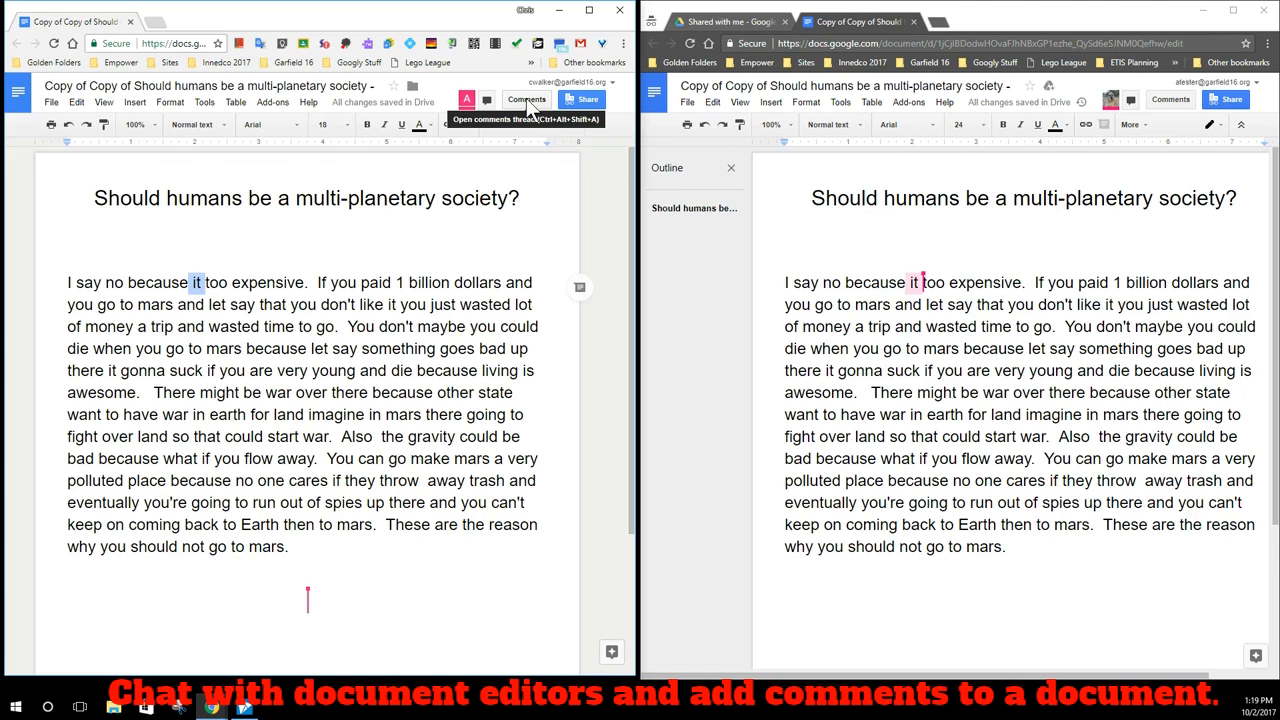
pyautogui.click(578, 290)
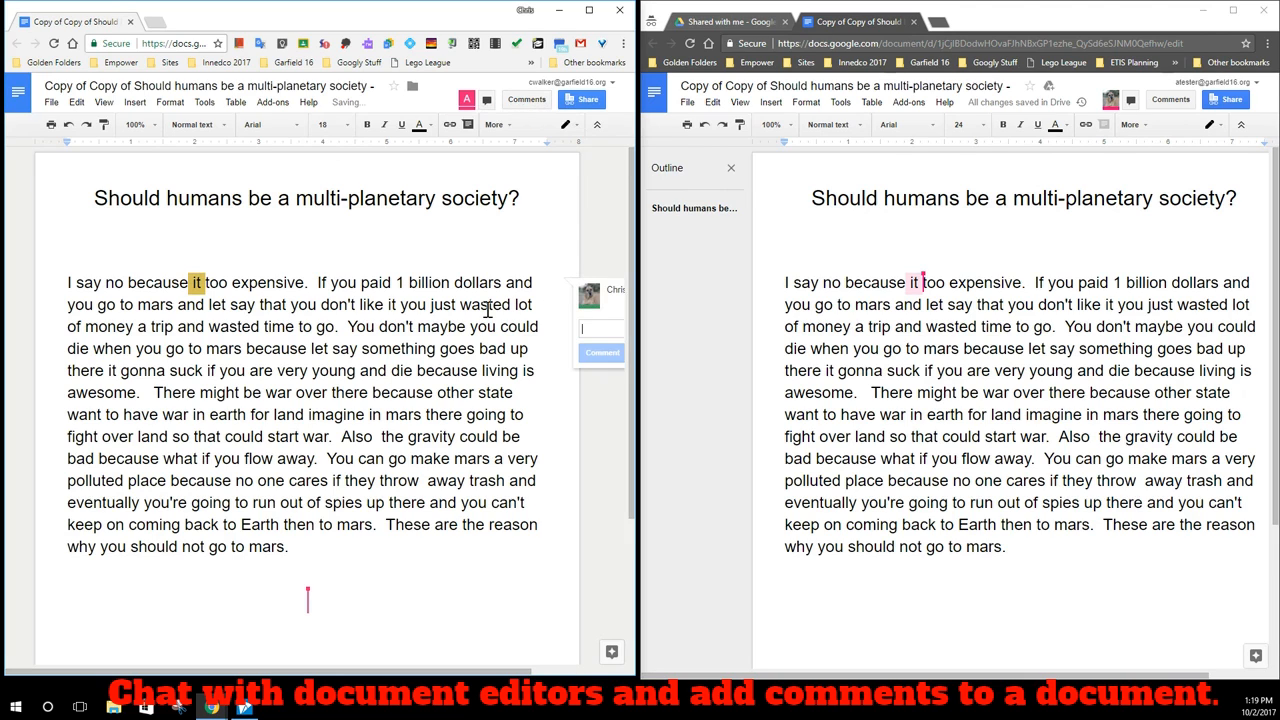
pyautogui.write("don't t")
pyautogui.write("orget the possesive 's")
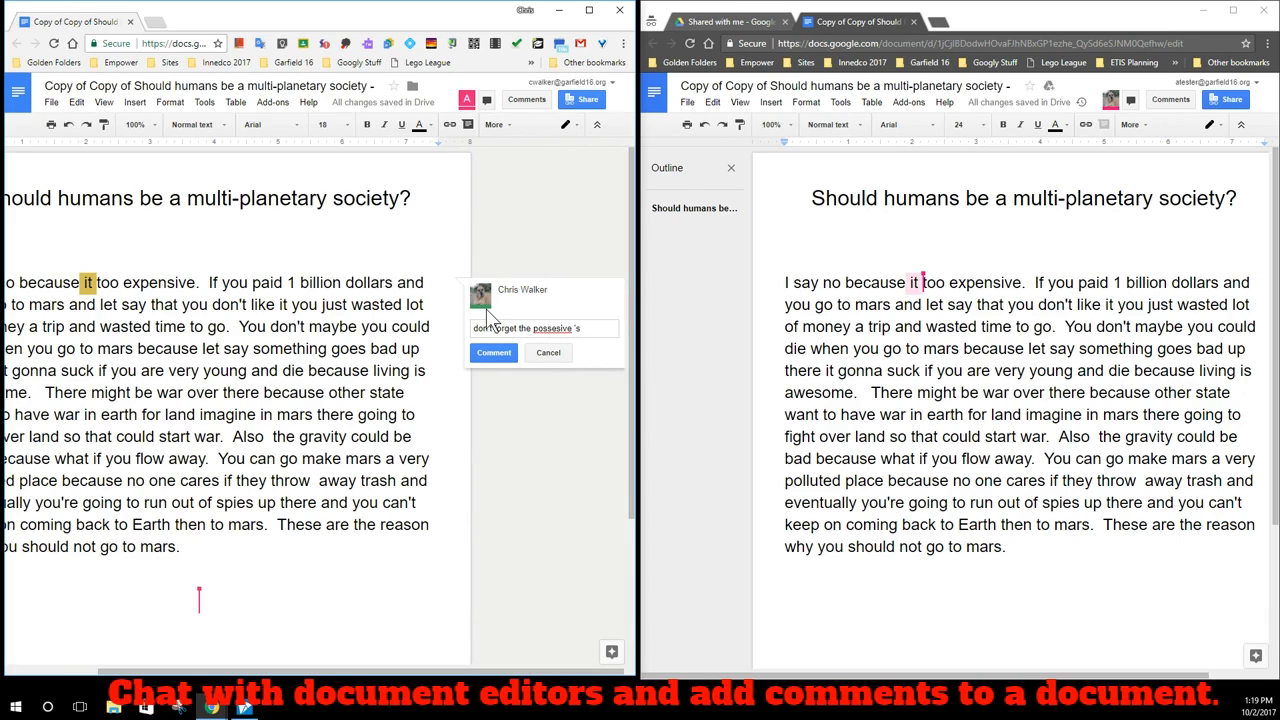
pyautogui.rightClick(545, 329)
pyautogui.click(572, 343)
pyautogui.click(492, 354)
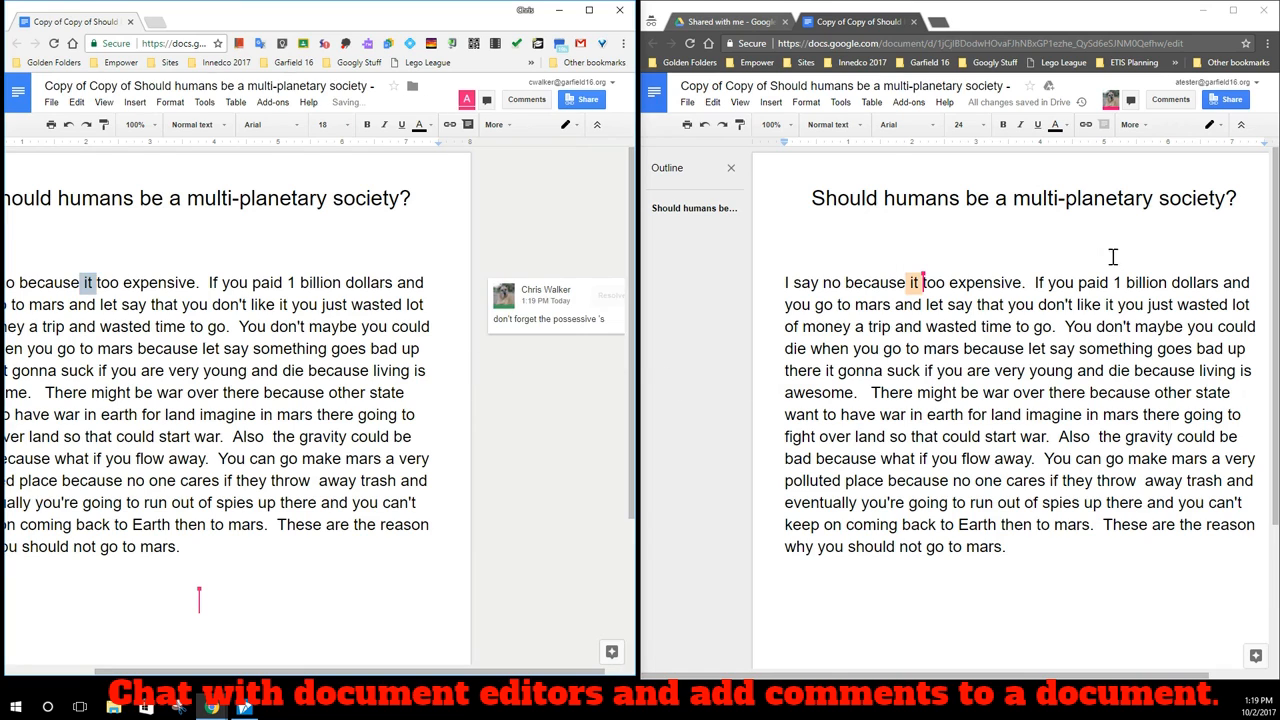
# - Hide the document outline in the test account and open the comment on "it" in a maximized window
pyautogui.click(1166, 286)
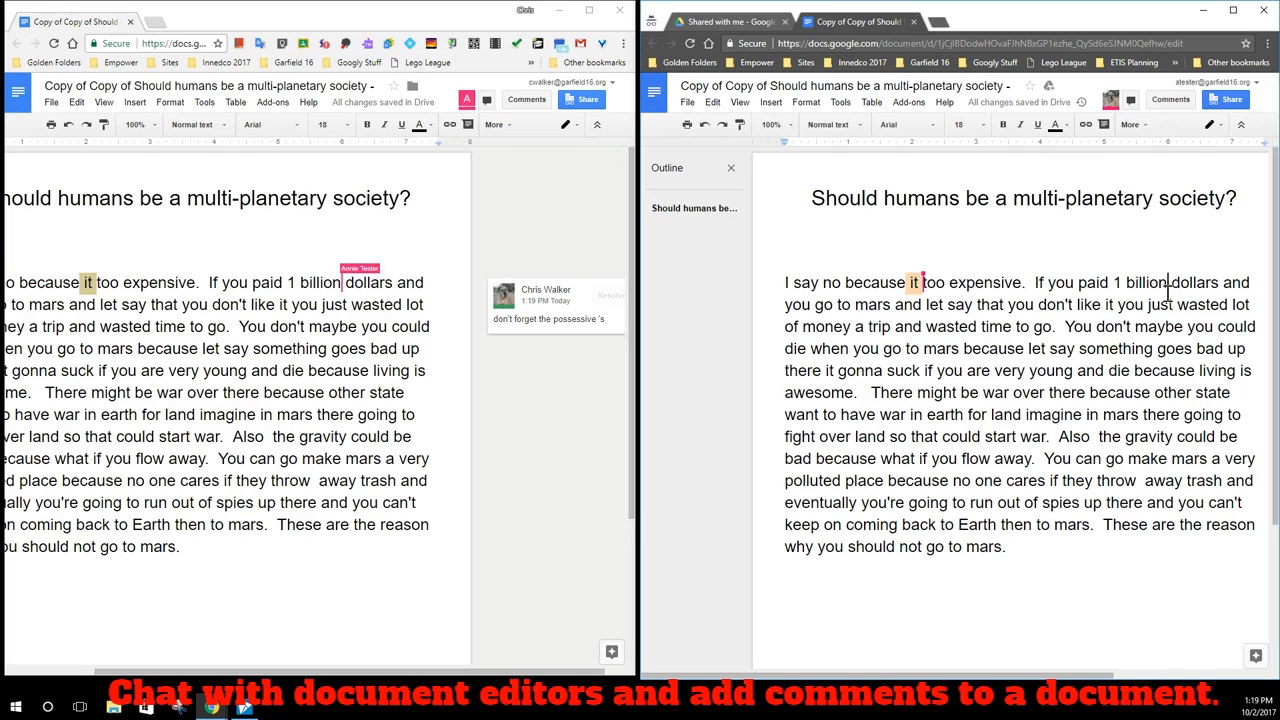
pyautogui.click(731, 169)
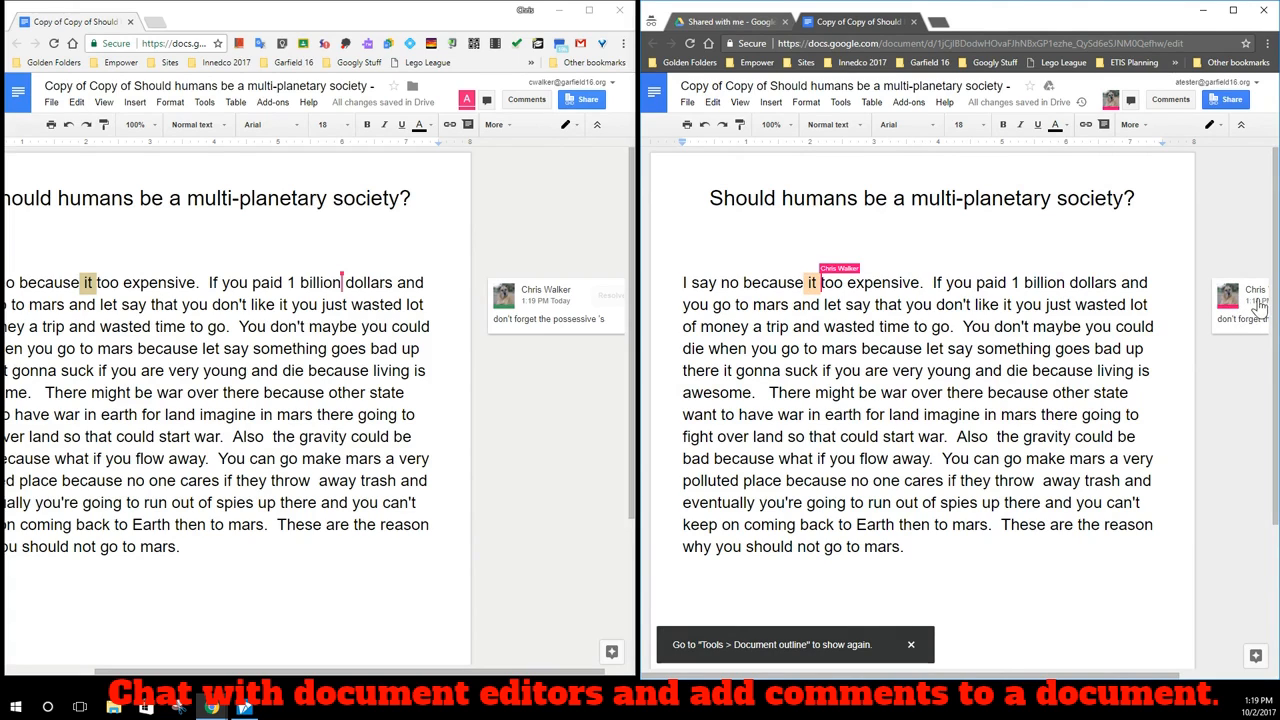
pyautogui.click(1260, 308)
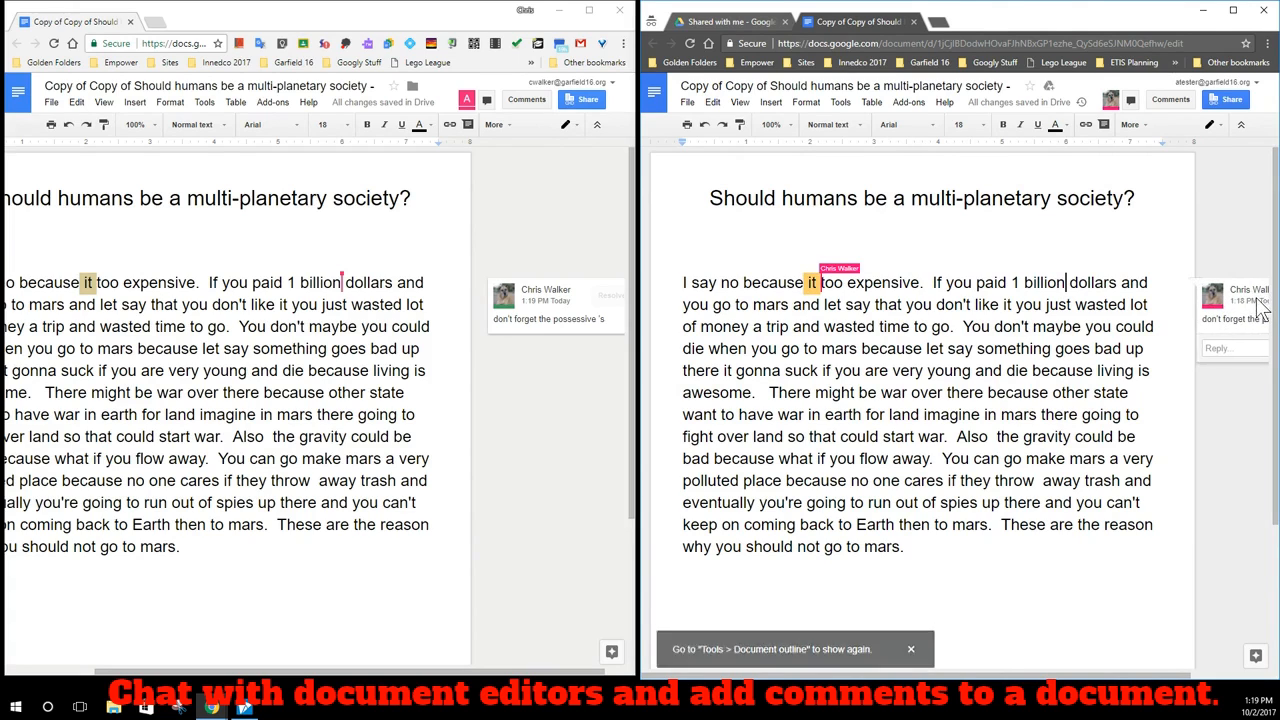
pyautogui.click(1236, 12)
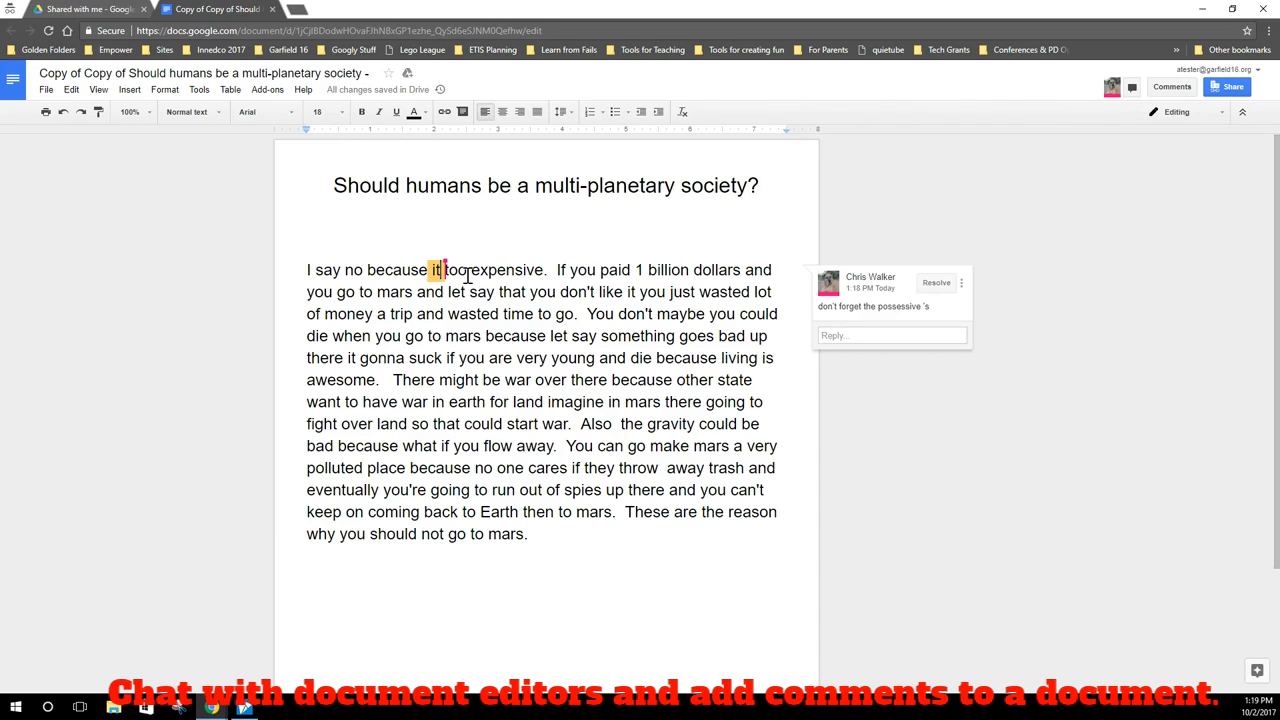
# - Correct "it" to "it's" in the essay's first sentence and resolve the attached comment
pyautogui.write("';")
pyautogui.press('BackSpace')
pyautogui.write('s')
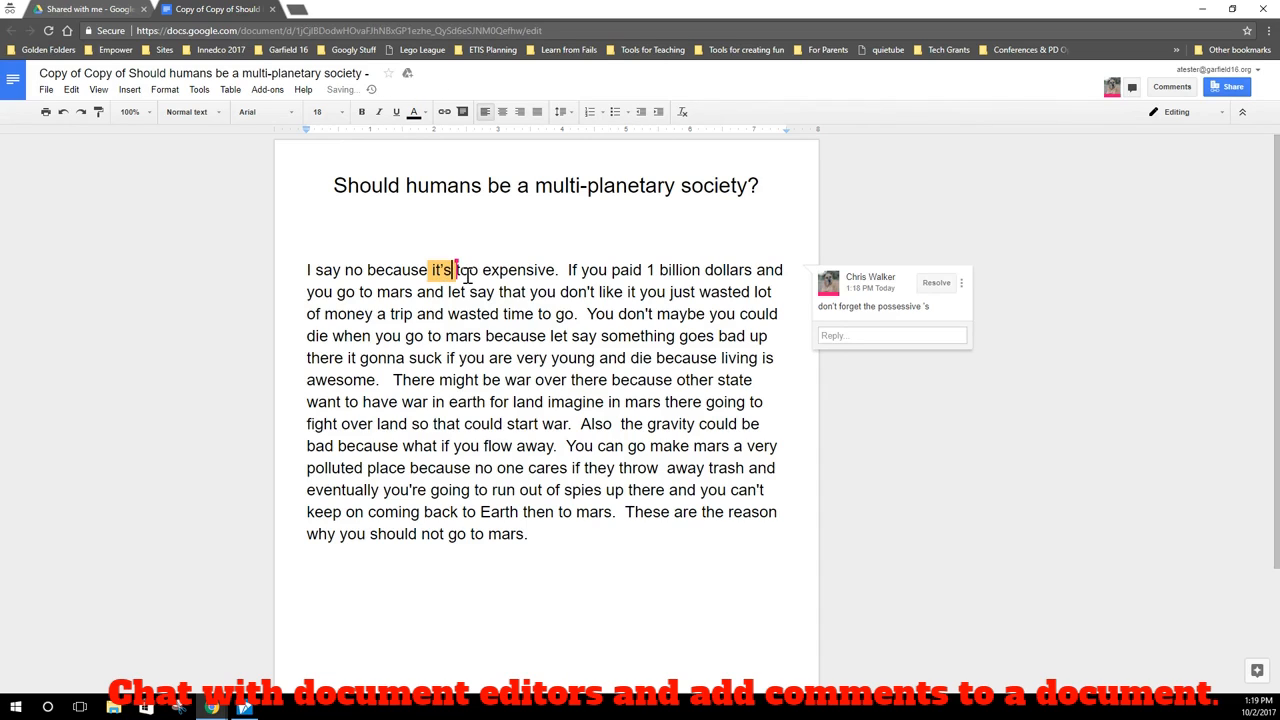
pyautogui.click(935, 284)
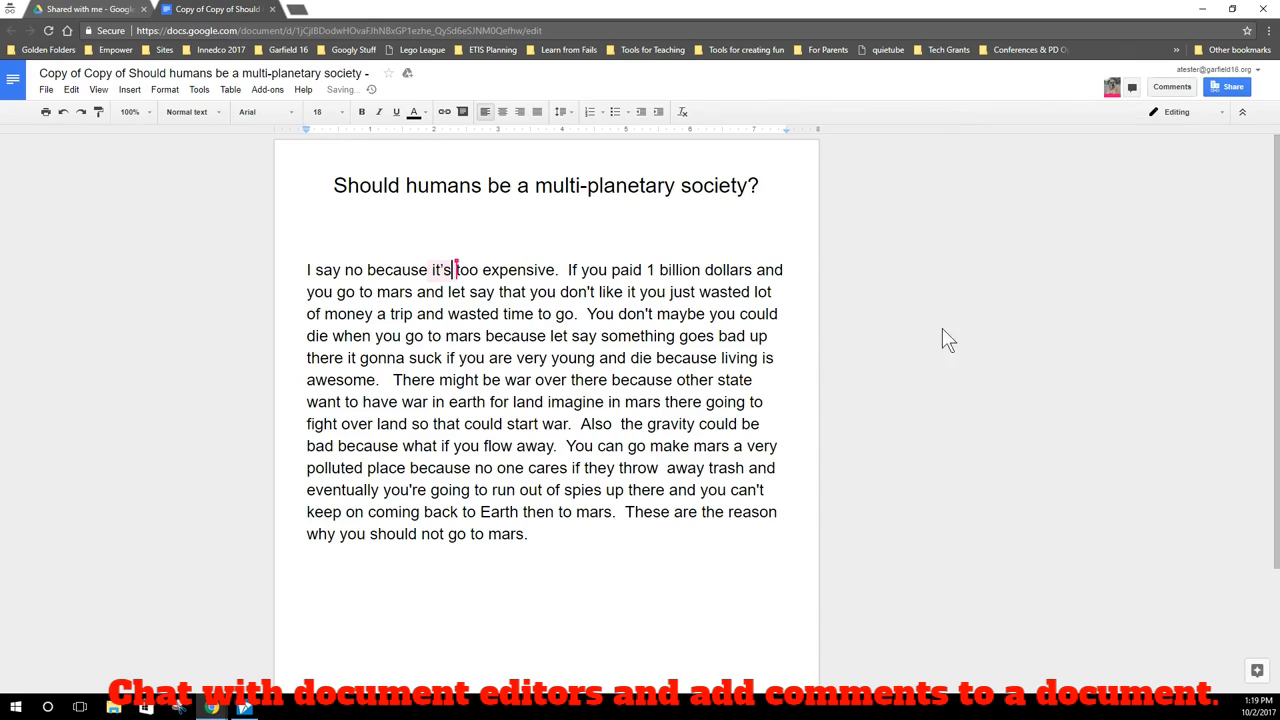
# - Restore the test account's window beside the owner's, stretch it to nearly full height and clear the text selections in both documents
pyautogui.click(1238, 10)
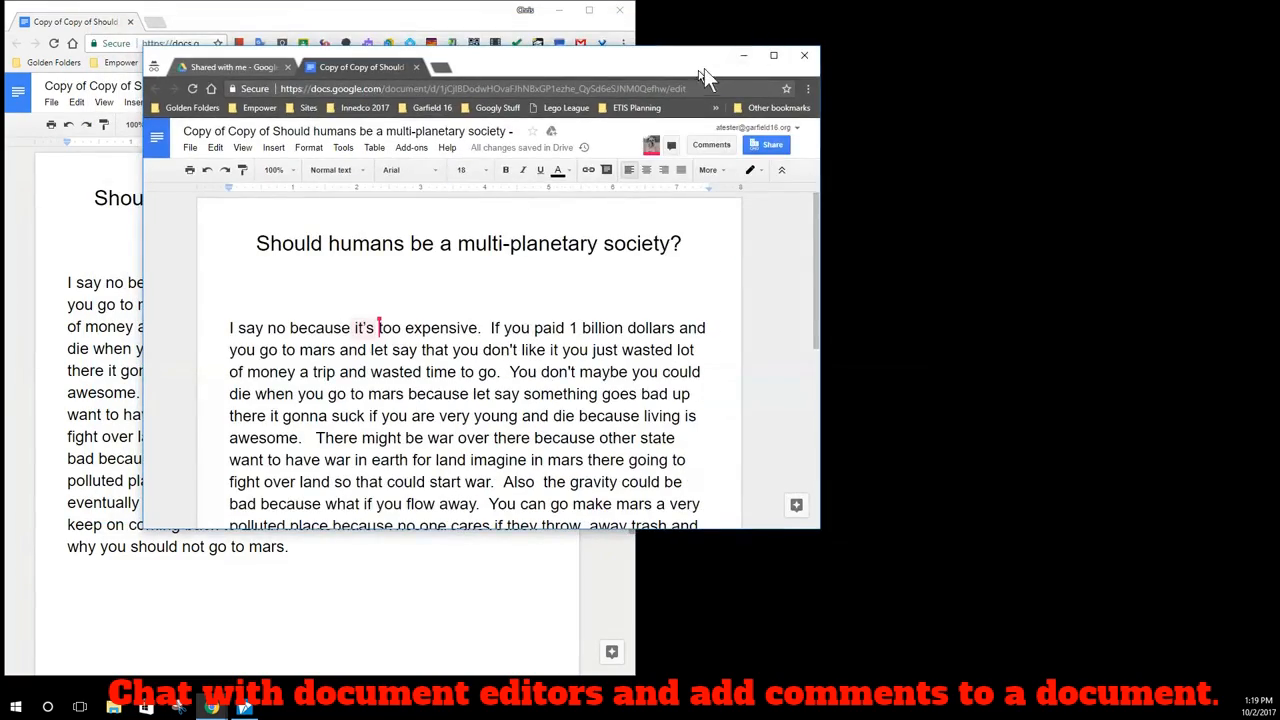
pyautogui.press('super+Right')
pyautogui.press('super+Up')
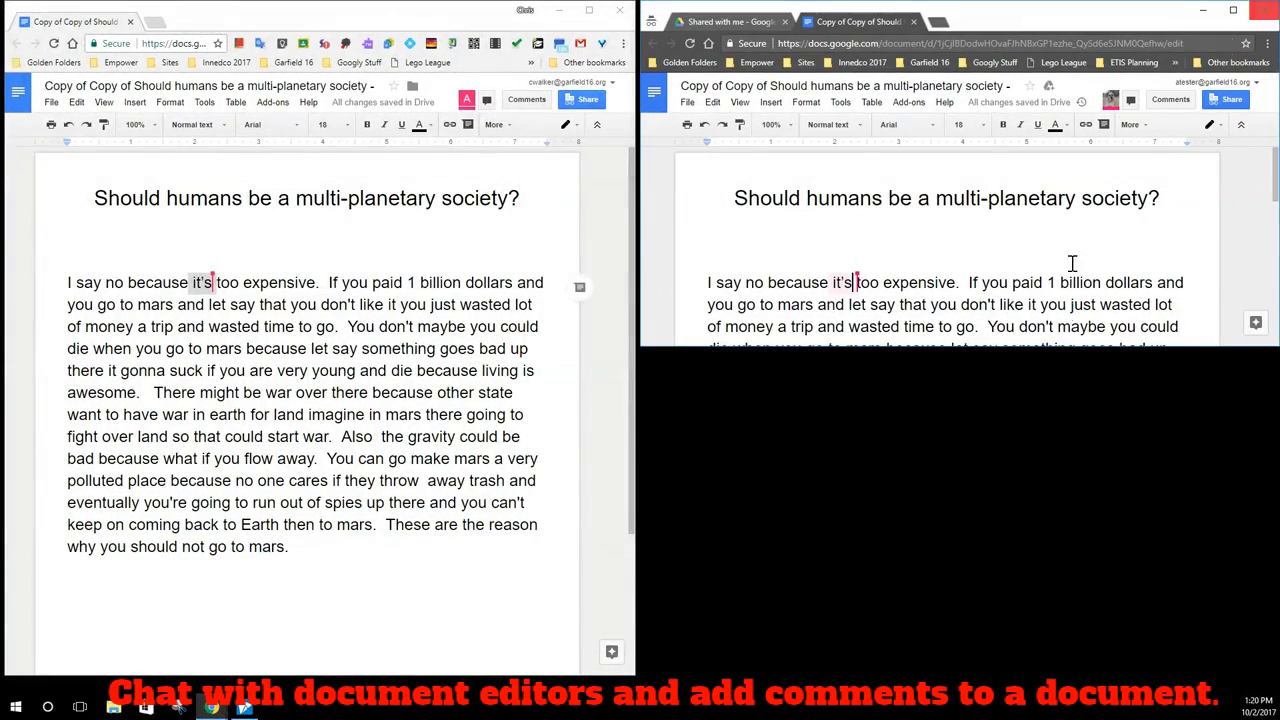
pyautogui.moveTo(1053, 347); pyautogui.dragTo(1069, 657)
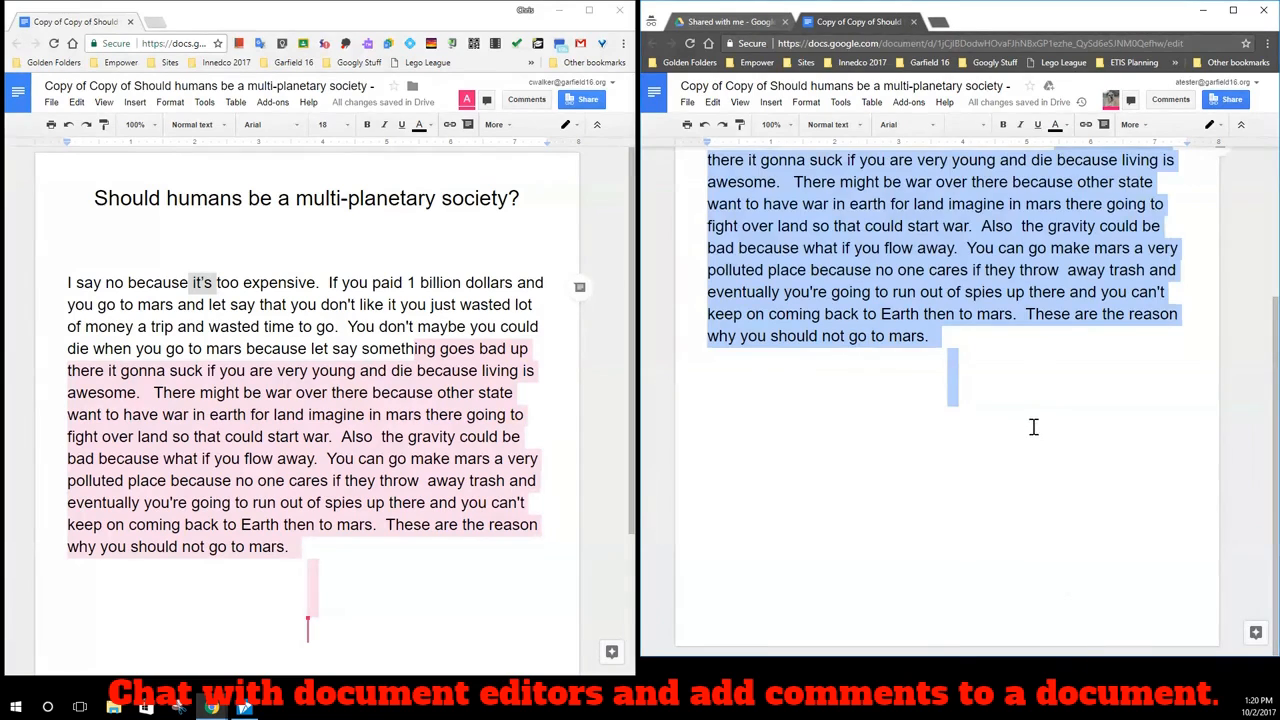
pyautogui.scroll(3, 1000, 420)
pyautogui.click(543, 400)
pyautogui.click(418, 305)
pyautogui.click(890, 327)
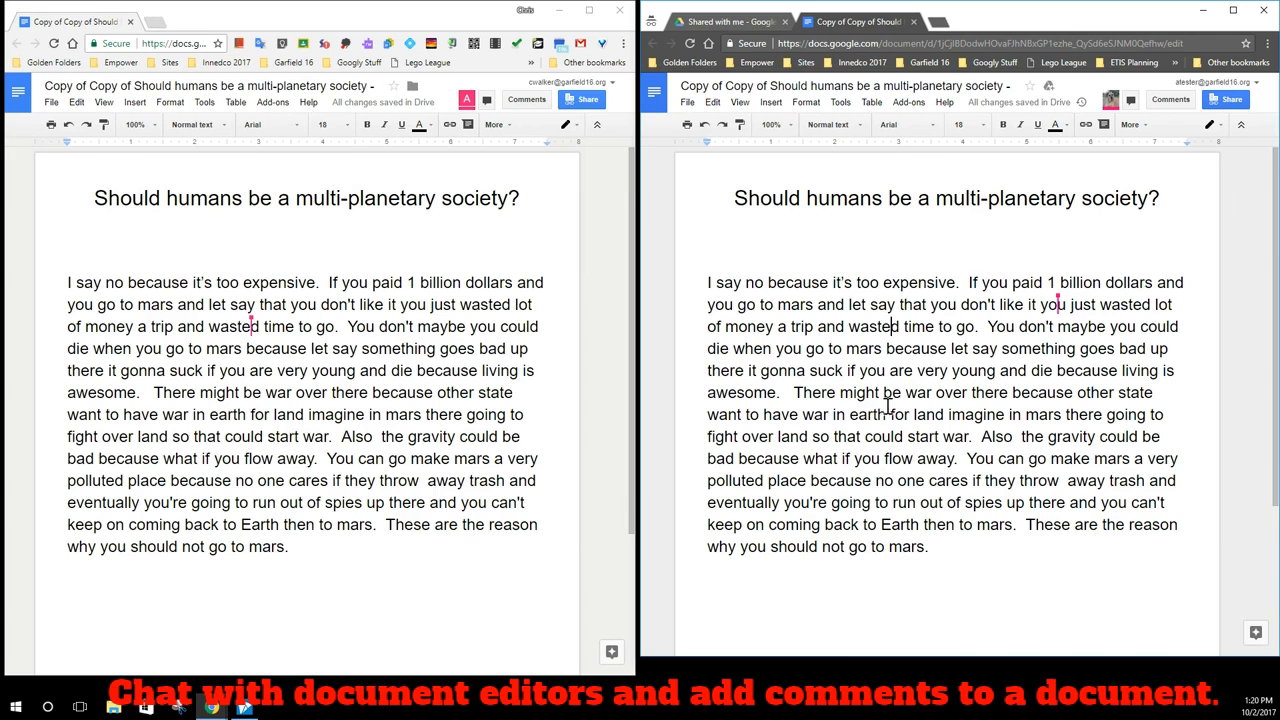
# - Post the comment "This doesn't quite flow...check again." on the essay's "There might be war" sentence from the test account
pyautogui.moveTo(785, 392); pyautogui.dragTo(972, 437)
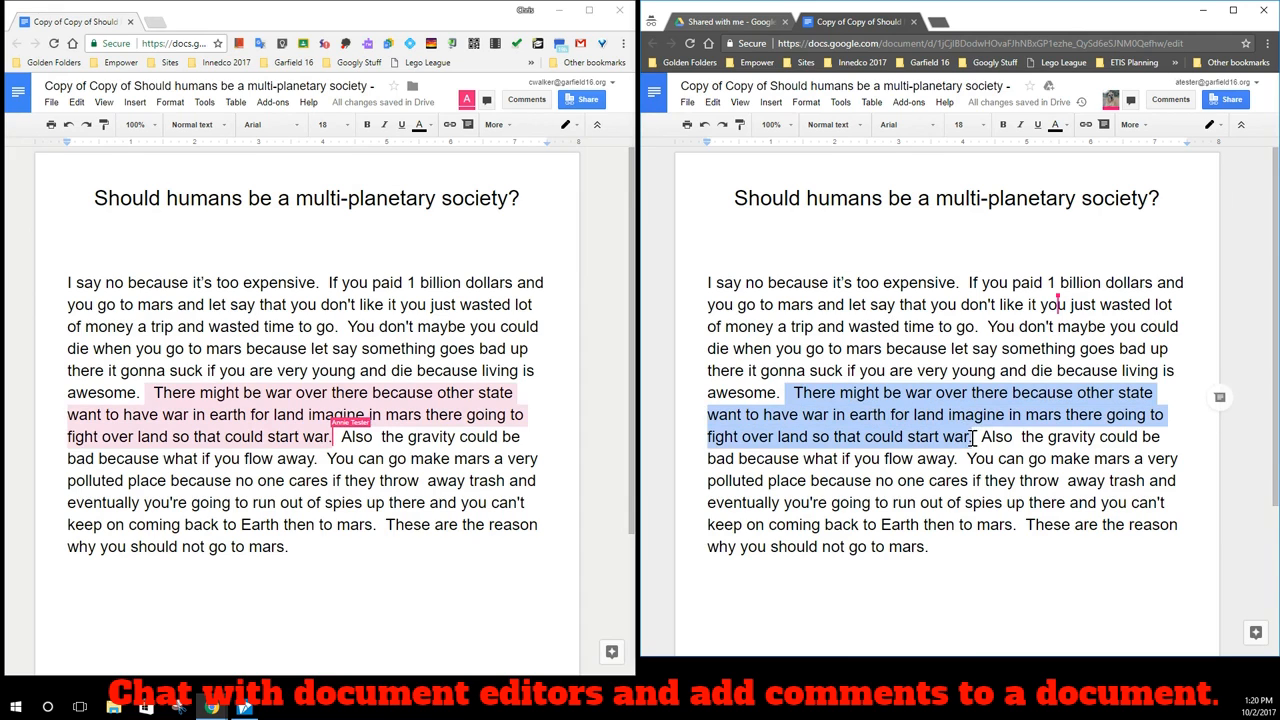
pyautogui.click(1218, 398)
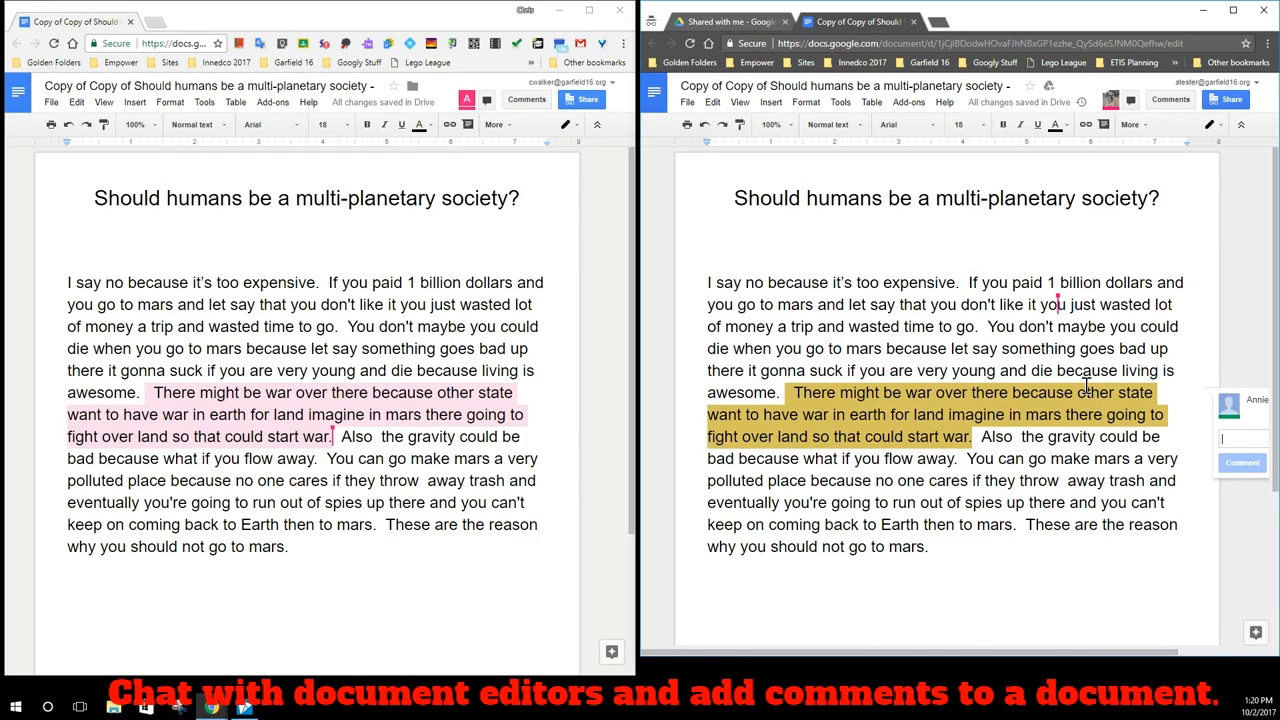
pyautogui.write("This doesn't quite flow...c")
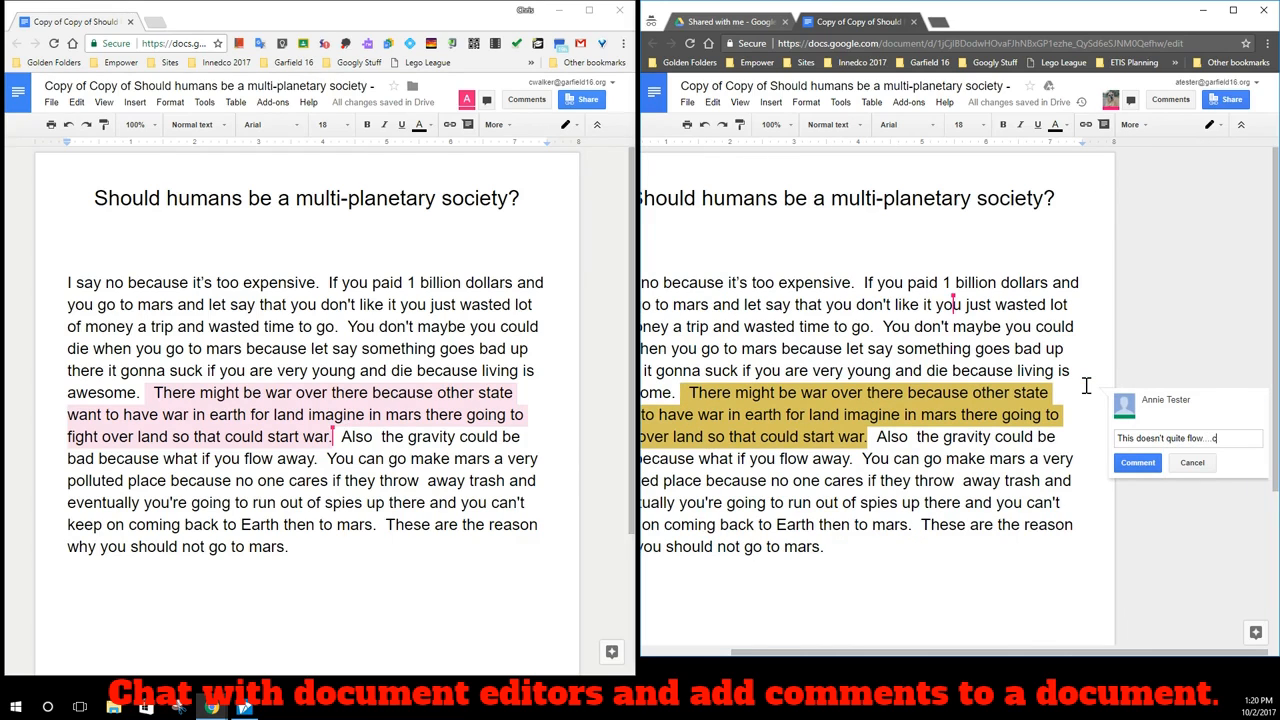
pyautogui.write('n.')
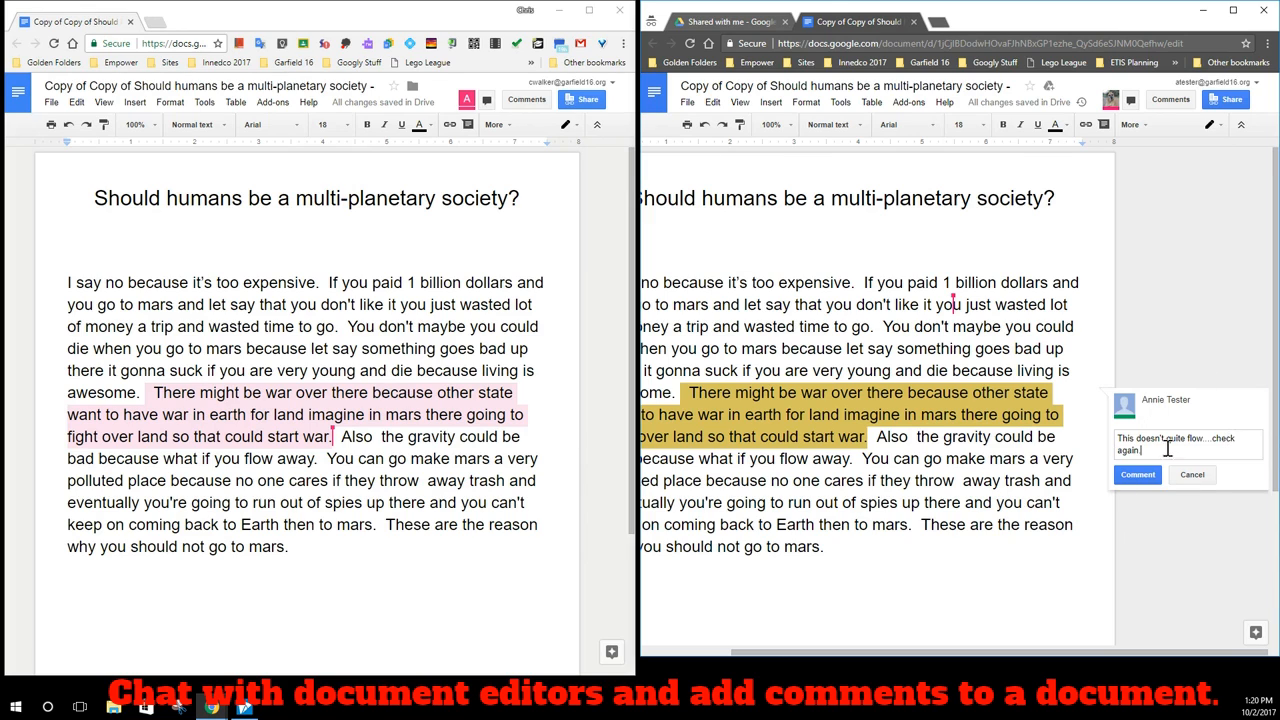
pyautogui.click(1138, 475)
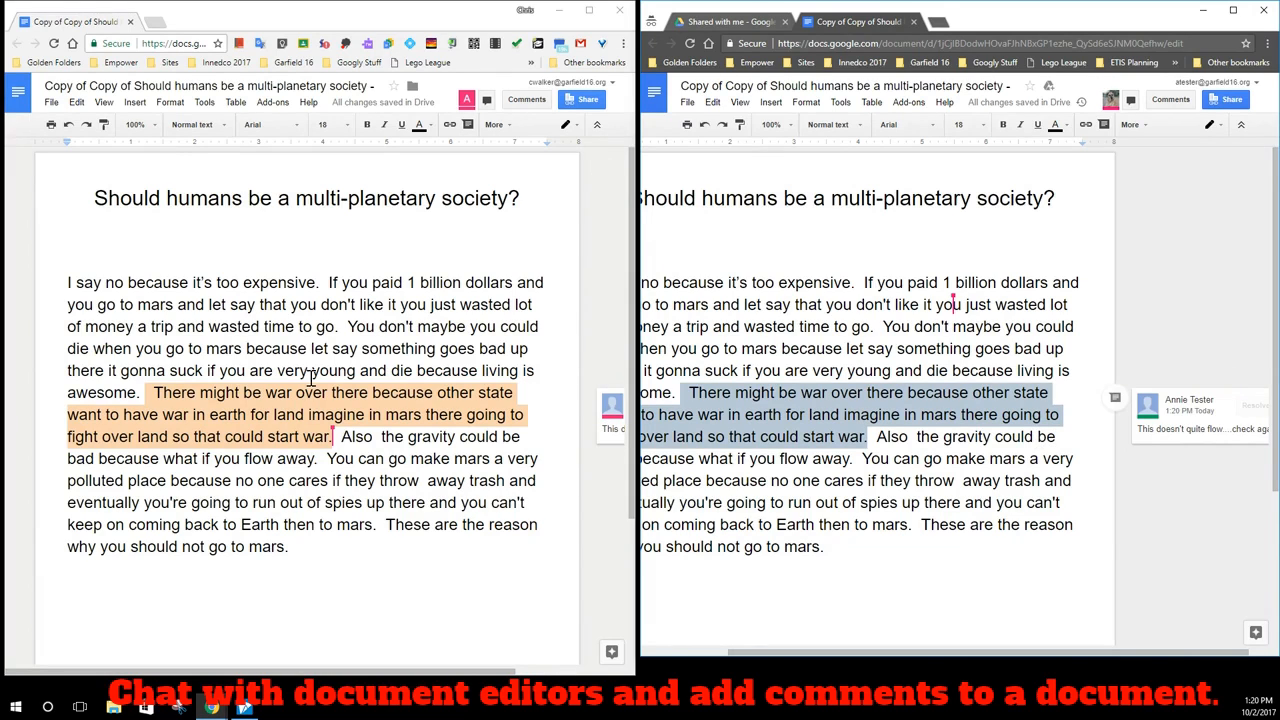
# - Open the comment on the "There might be war" sentence in the owner's maximized window, resolve it and restore the window
pyautogui.click(609, 410)
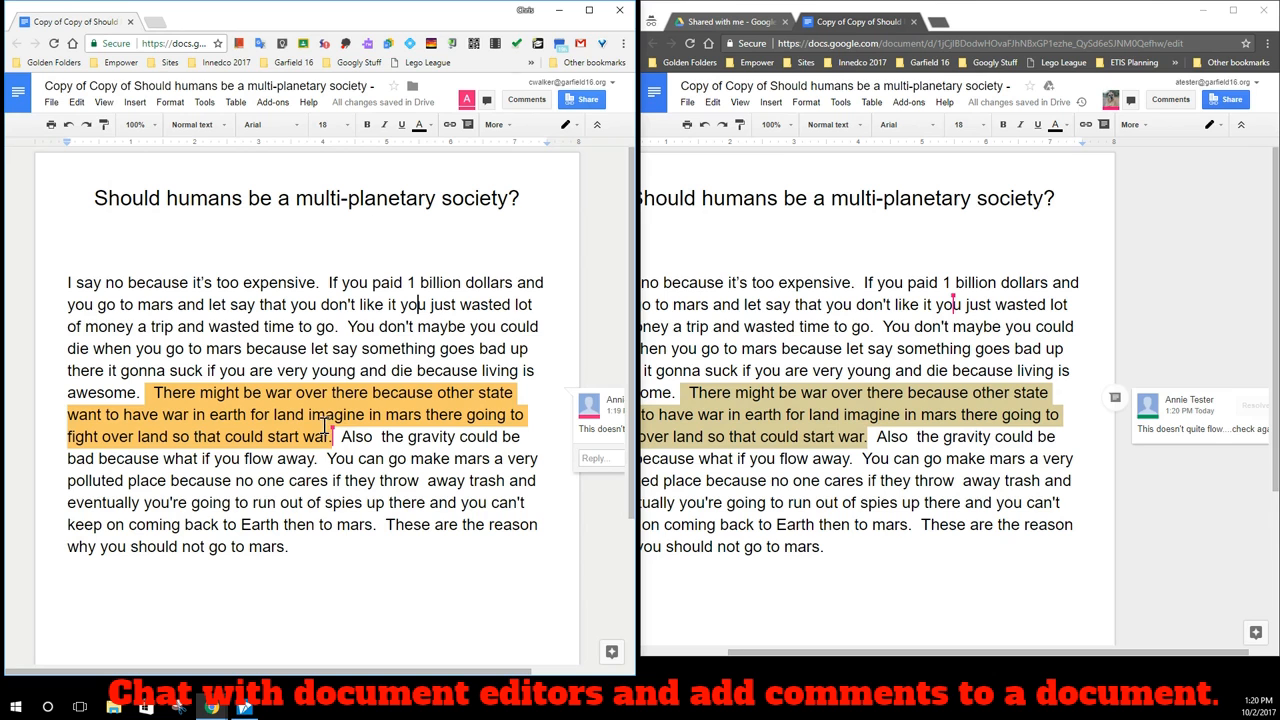
pyautogui.click(589, 10)
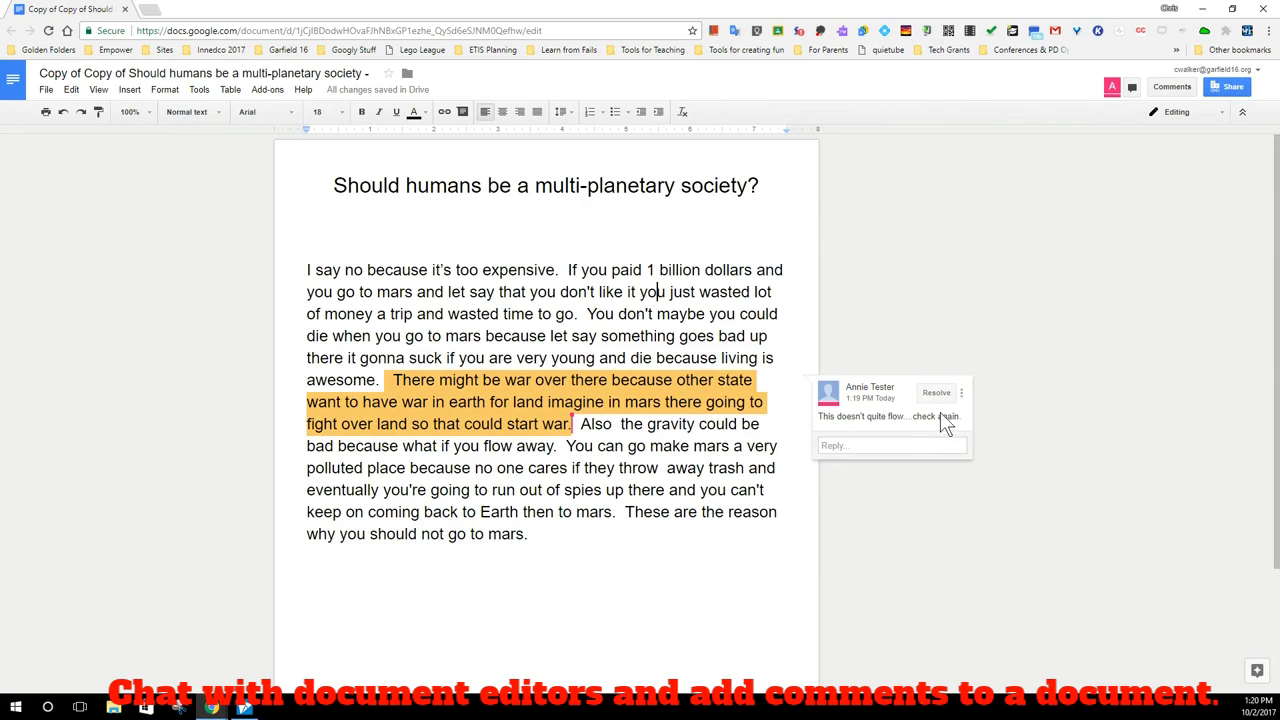
pyautogui.click(937, 393)
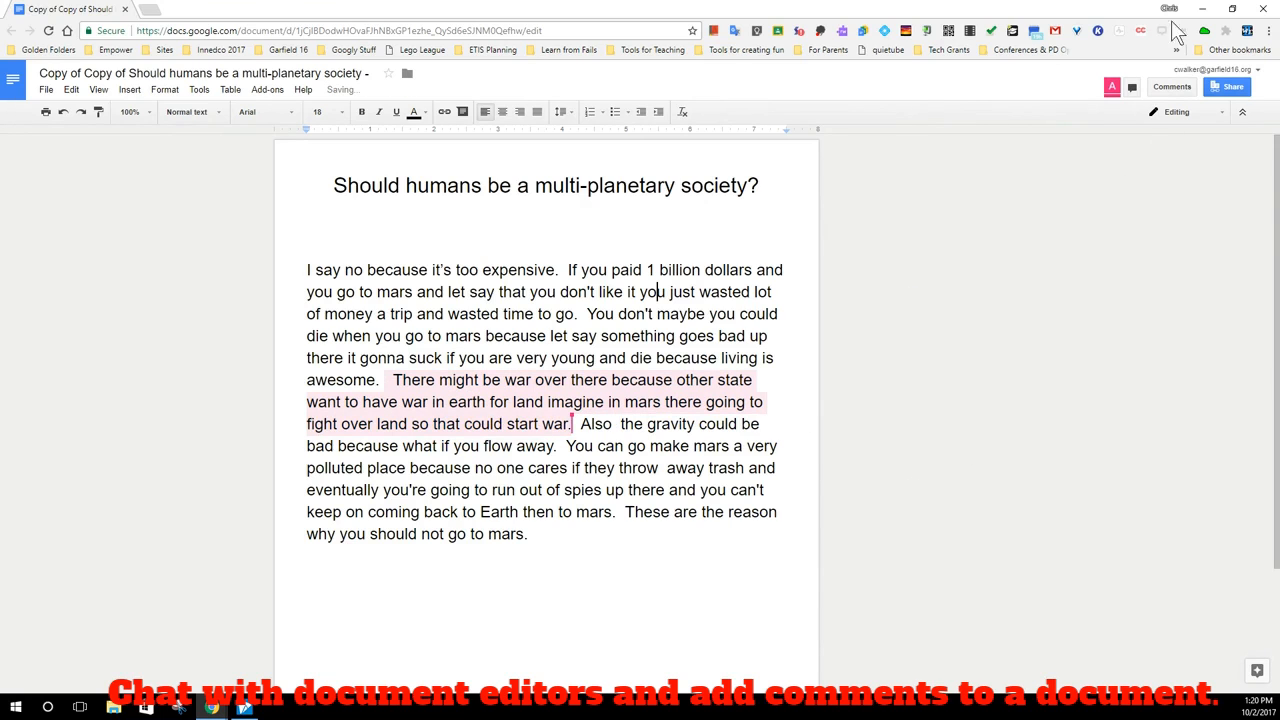
pyautogui.click(1234, 10)
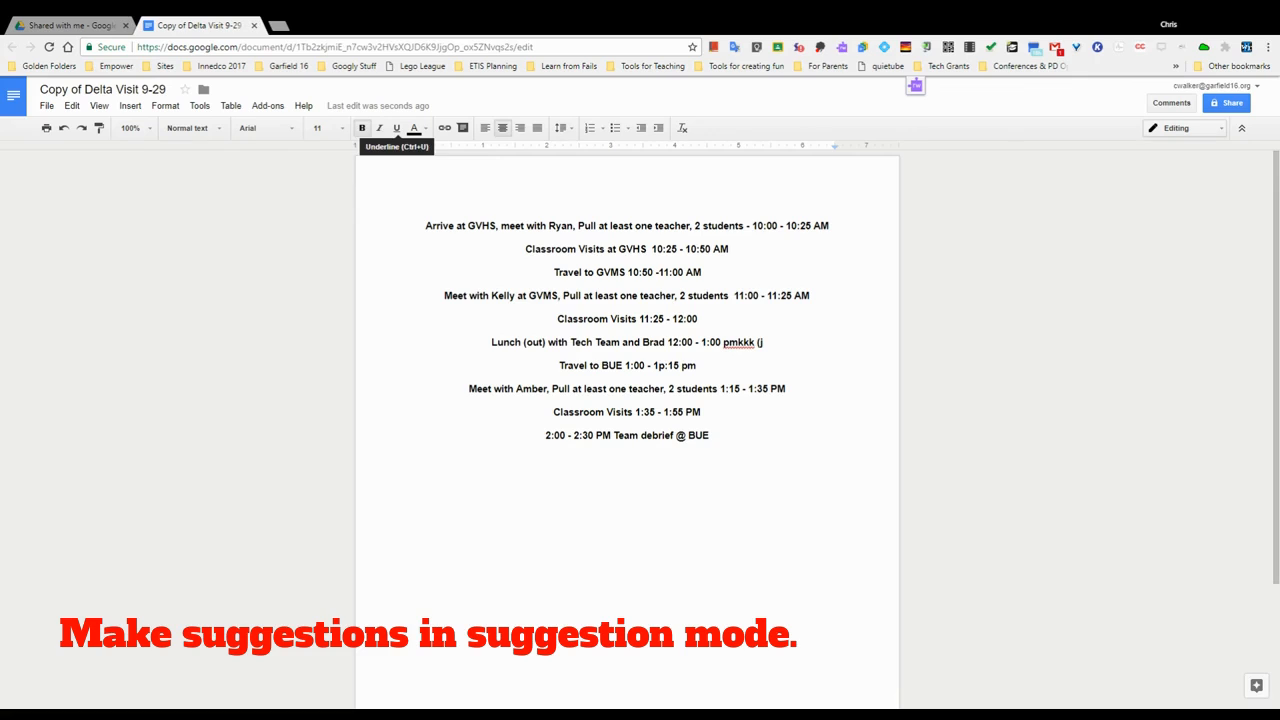
# - Delete "pmkkk" directly from the lunch line in Editing mode and undo the deletion
pyautogui.click(1185, 130)
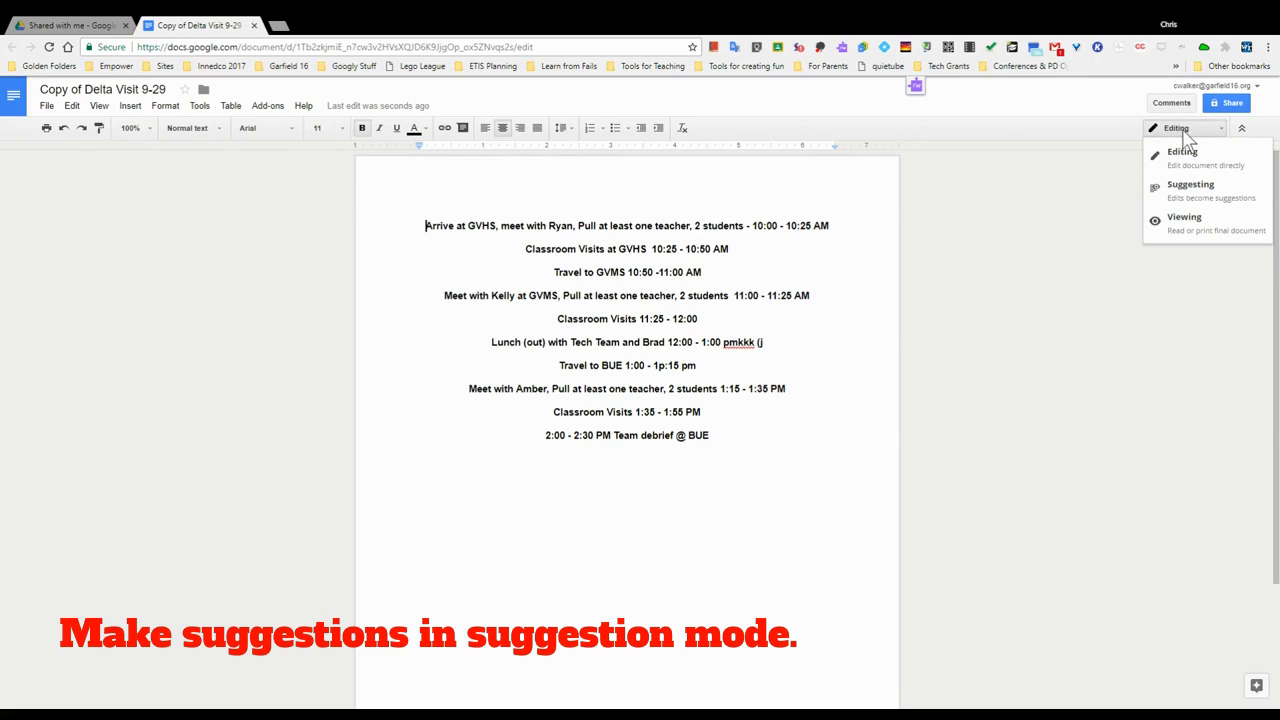
pyautogui.click(1062, 196)
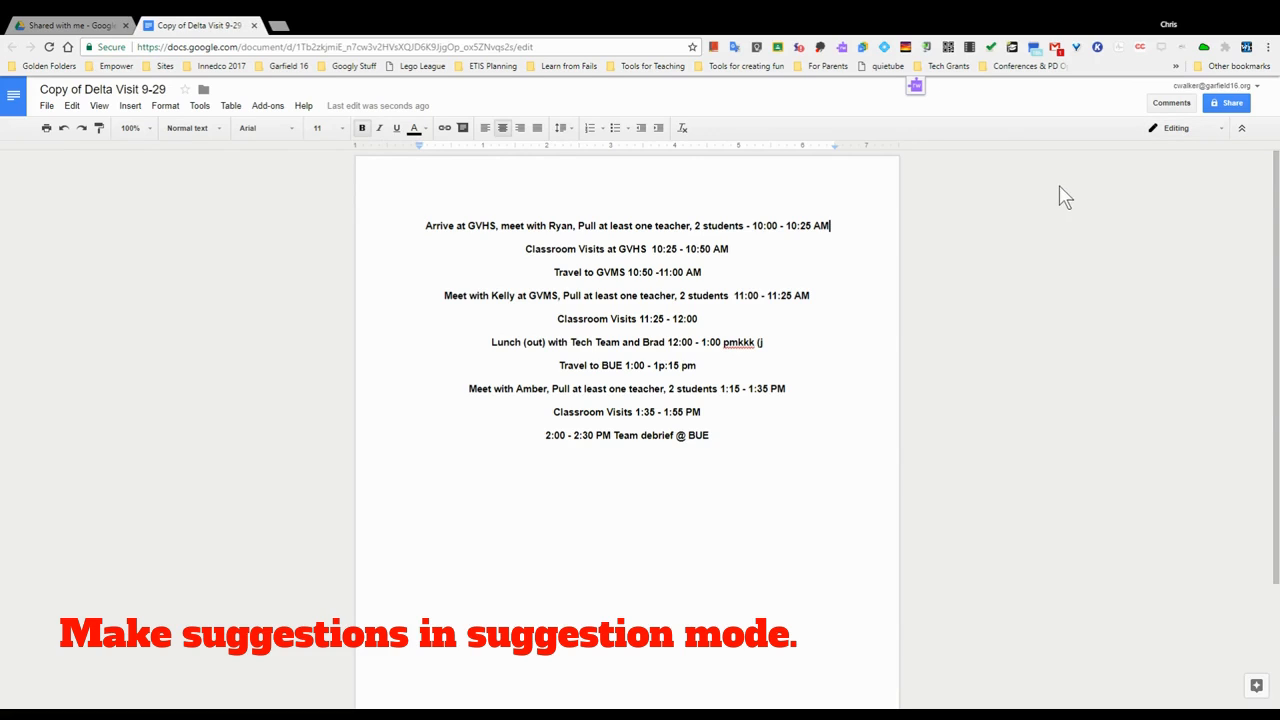
pyautogui.doubleClick(737, 342)
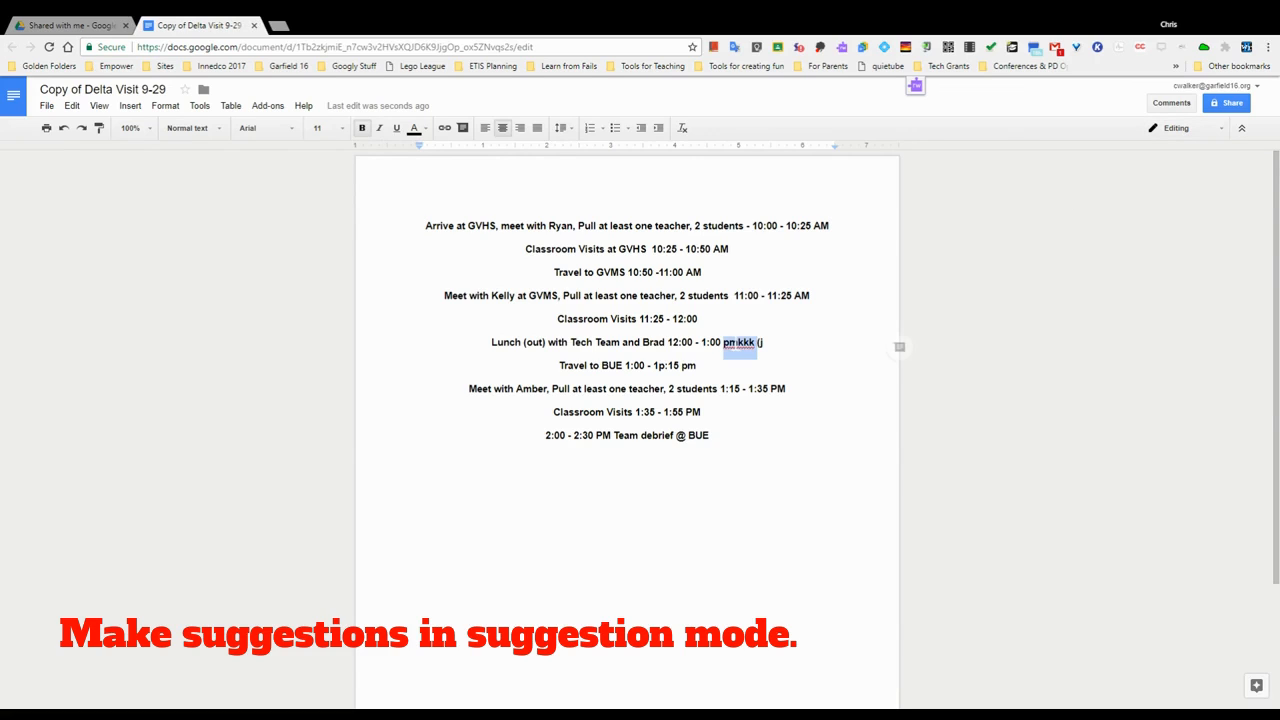
pyautogui.press('BackSpace')
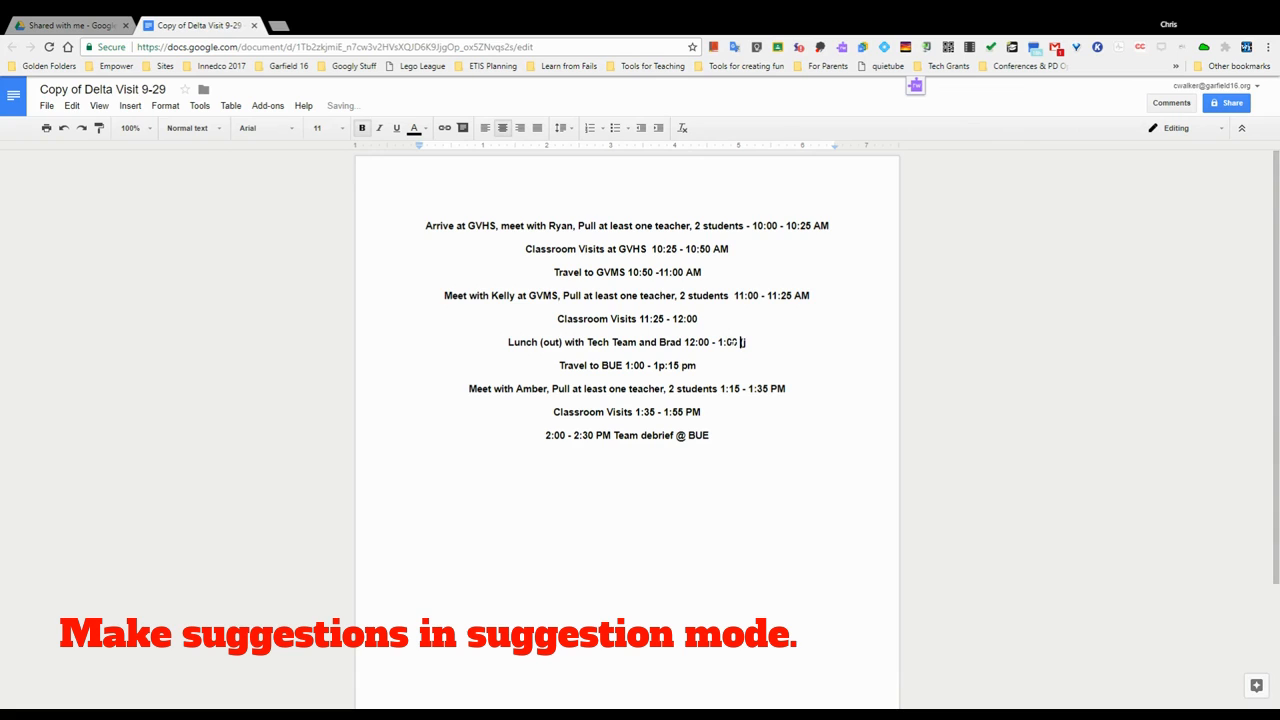
pyautogui.hotkey('ctrl', 'z')
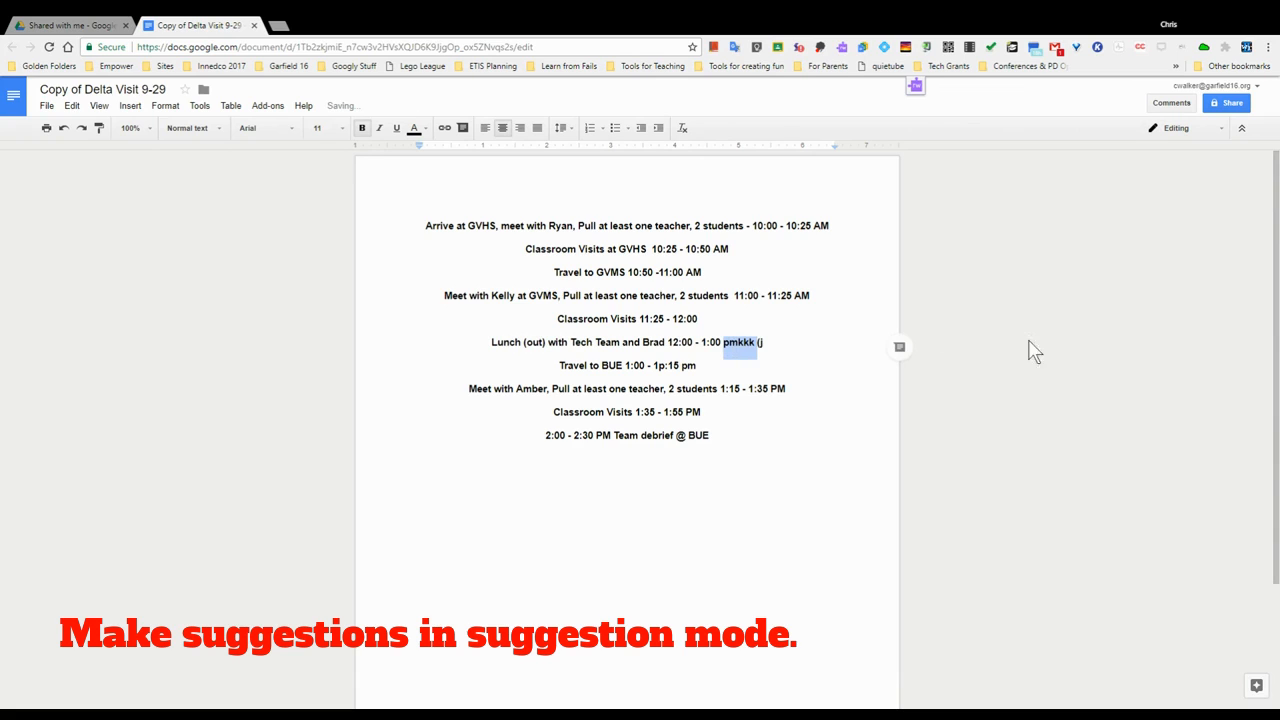
pyautogui.click(1048, 330)
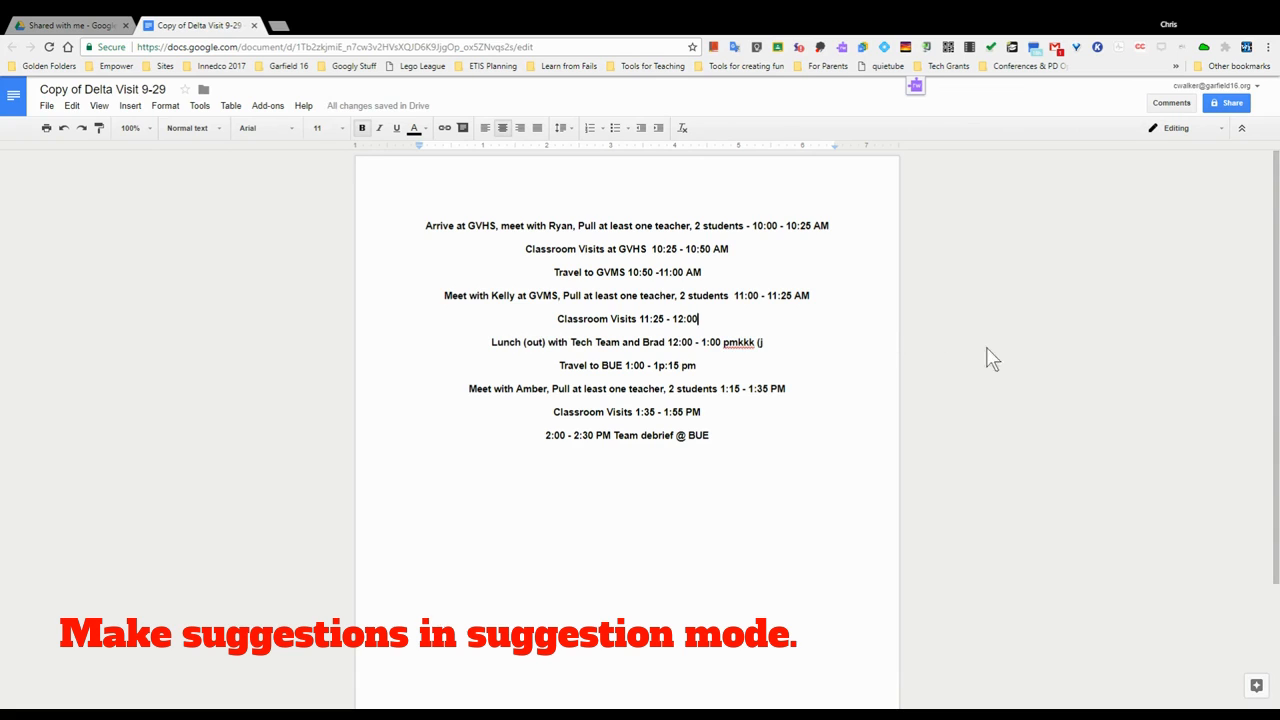
# - Switch the document to Suggesting mode and suggest deleting "pmkkk" from the lunch line
pyautogui.click(1192, 133)
pyautogui.click(1188, 160)
pyautogui.click(1190, 133)
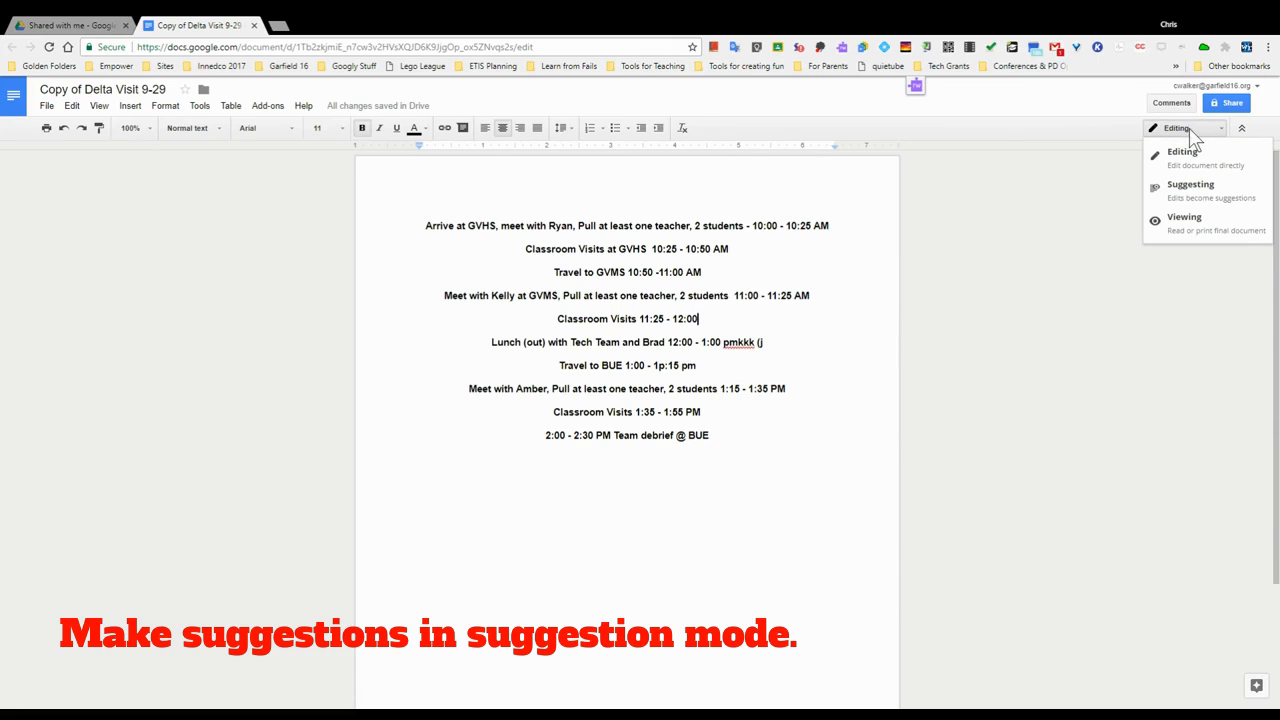
pyautogui.click(1212, 195)
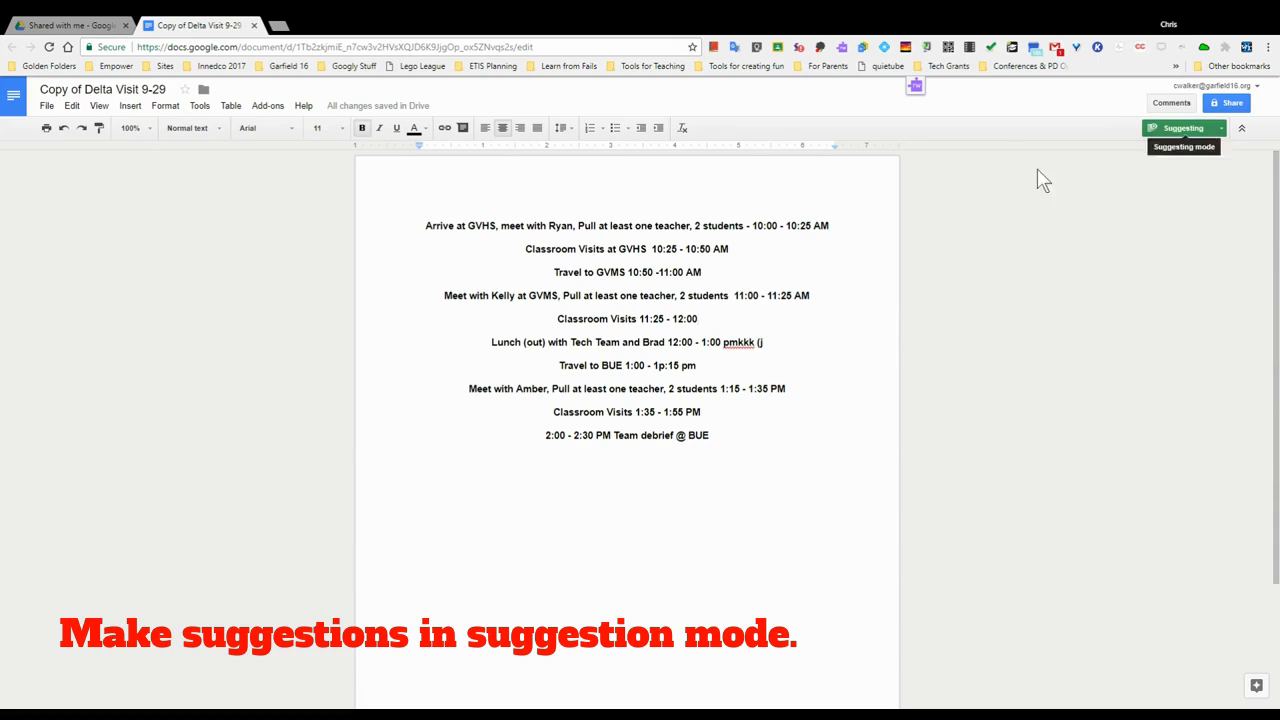
pyautogui.doubleClick(744, 342)
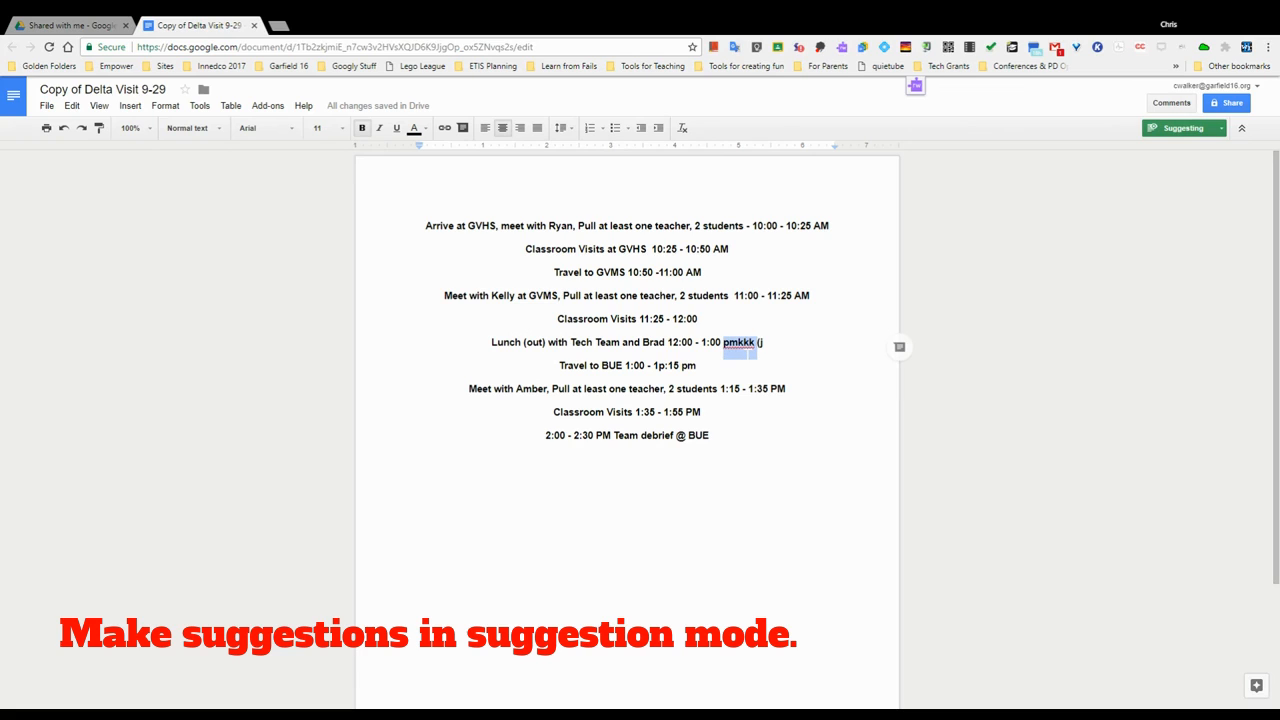
pyautogui.press('BackSpace')
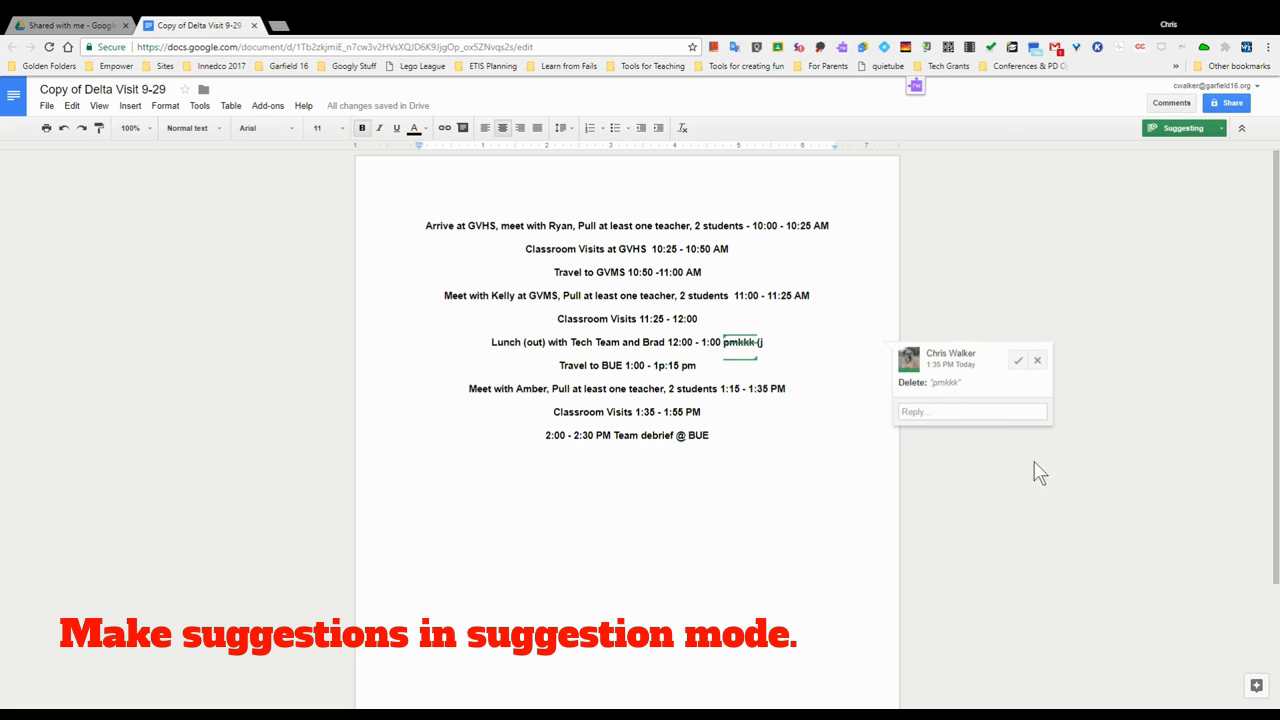
# - Accept the suggested deletion of "pmkkk", undo the acceptance and reject the suggestion instead
pyautogui.click(1018, 362)
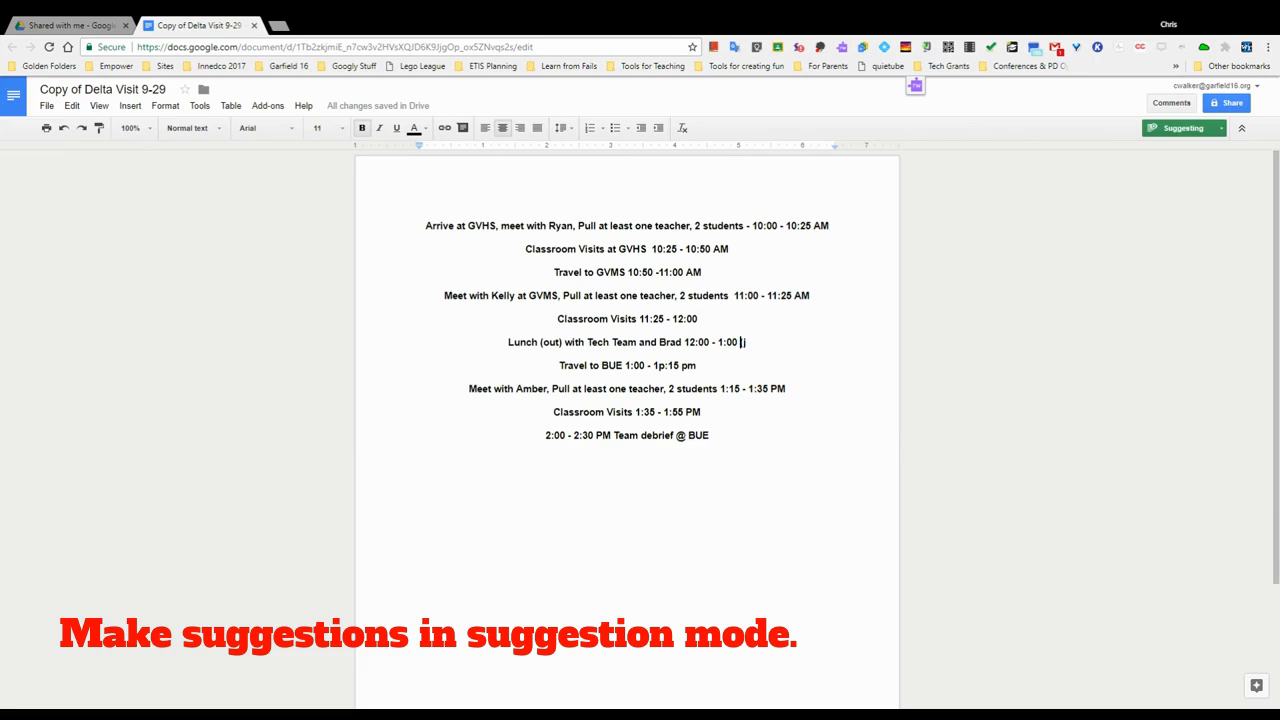
pyautogui.hotkey('ctrl', 'z')
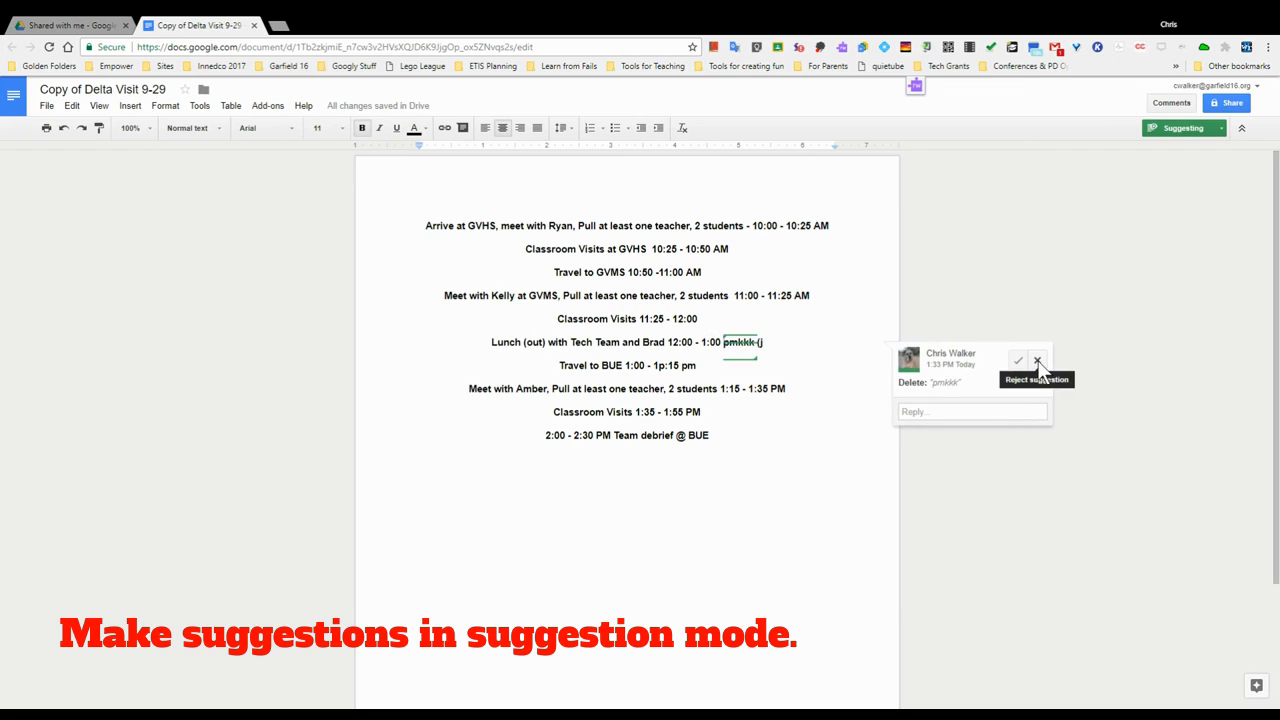
pyautogui.click(1037, 361)
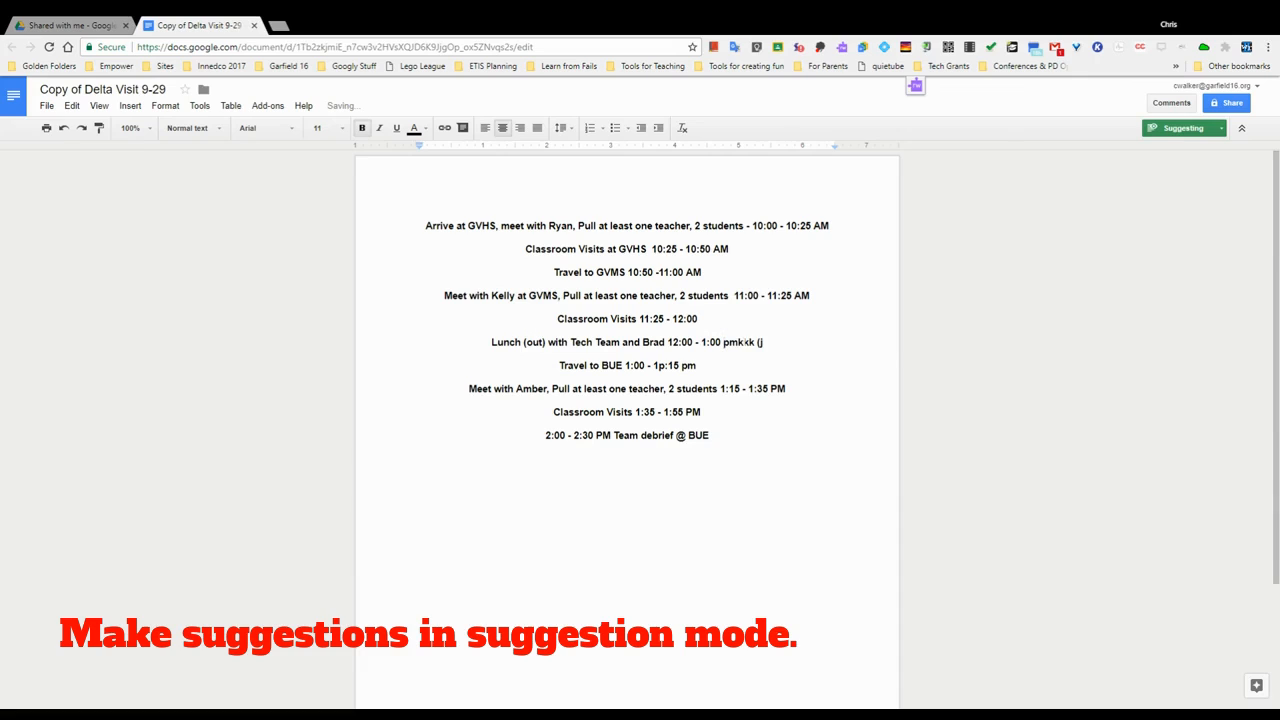
# - Suggest the deletion of "pmkkk" from the lunch line again
pyautogui.doubleClick(746, 343)
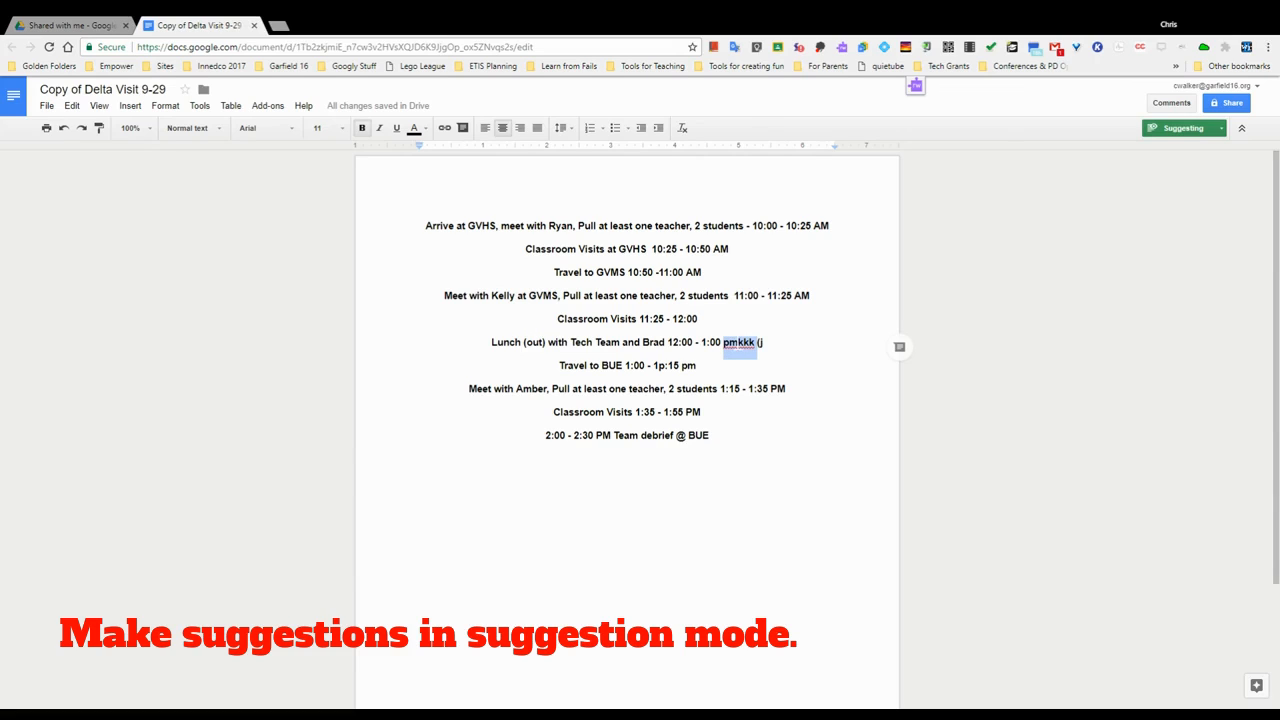
pyautogui.click(740, 343)
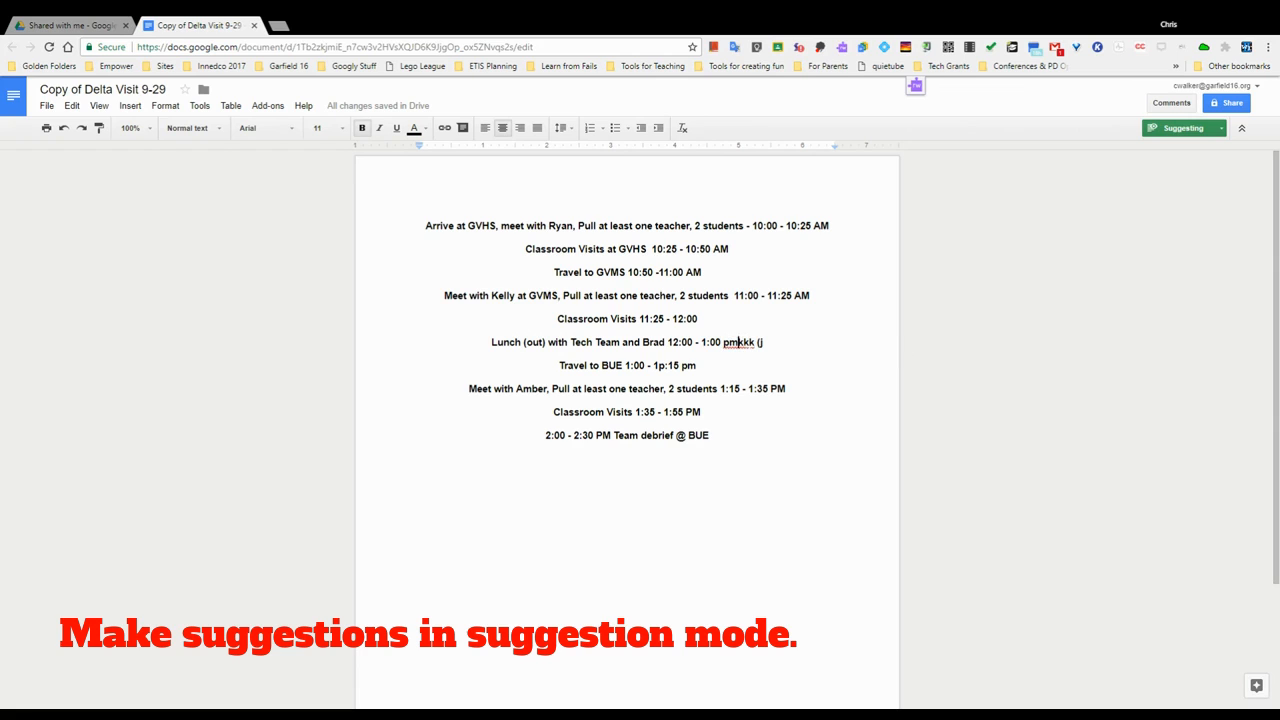
pyautogui.doubleClick(740, 343)
pyautogui.press('BackSpace')
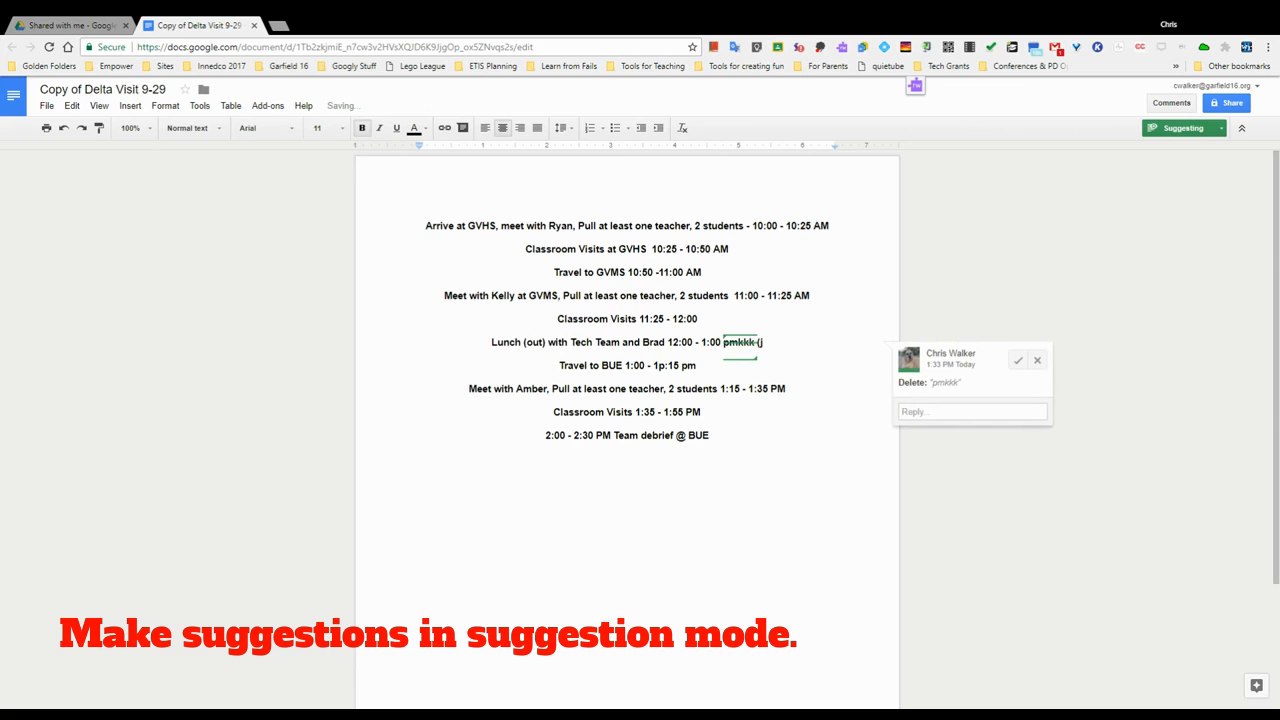
# - Suggest left alignment for all the schedule lines, from the GVHS arrival to the team debrief, and clear the selection
pyautogui.moveTo(711, 437); pyautogui.dragTo(424, 228)
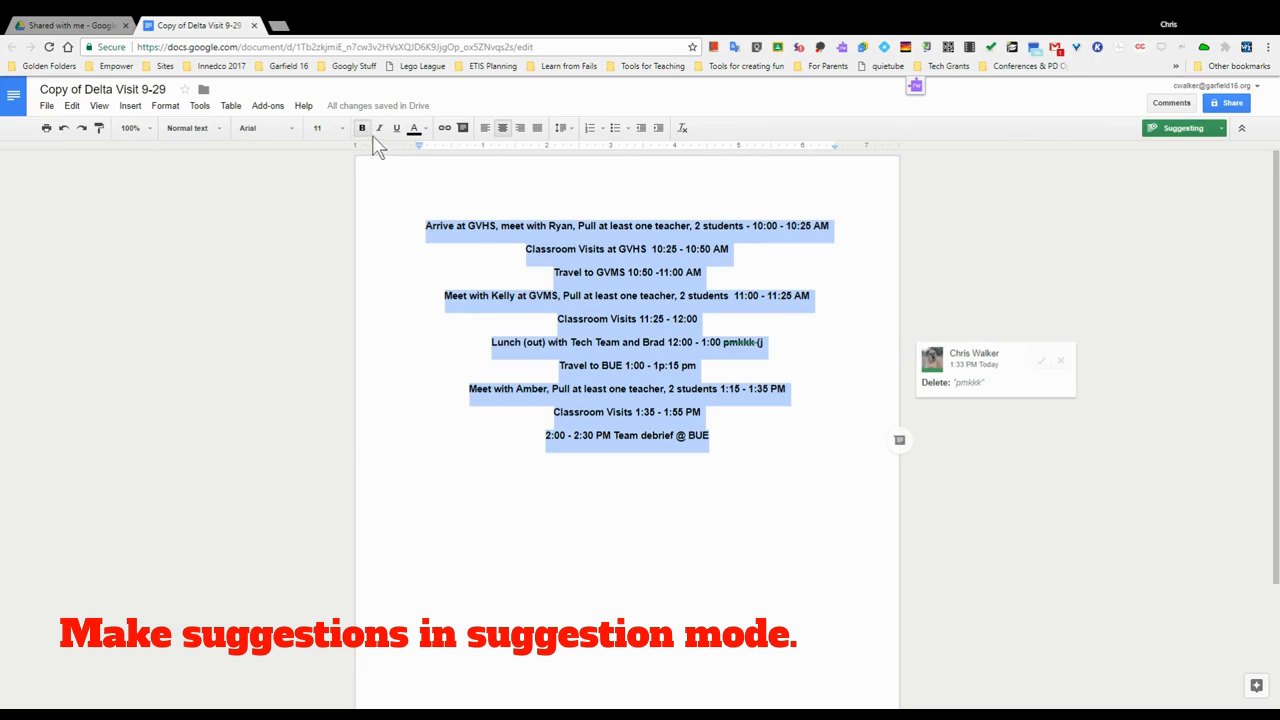
pyautogui.click(486, 133)
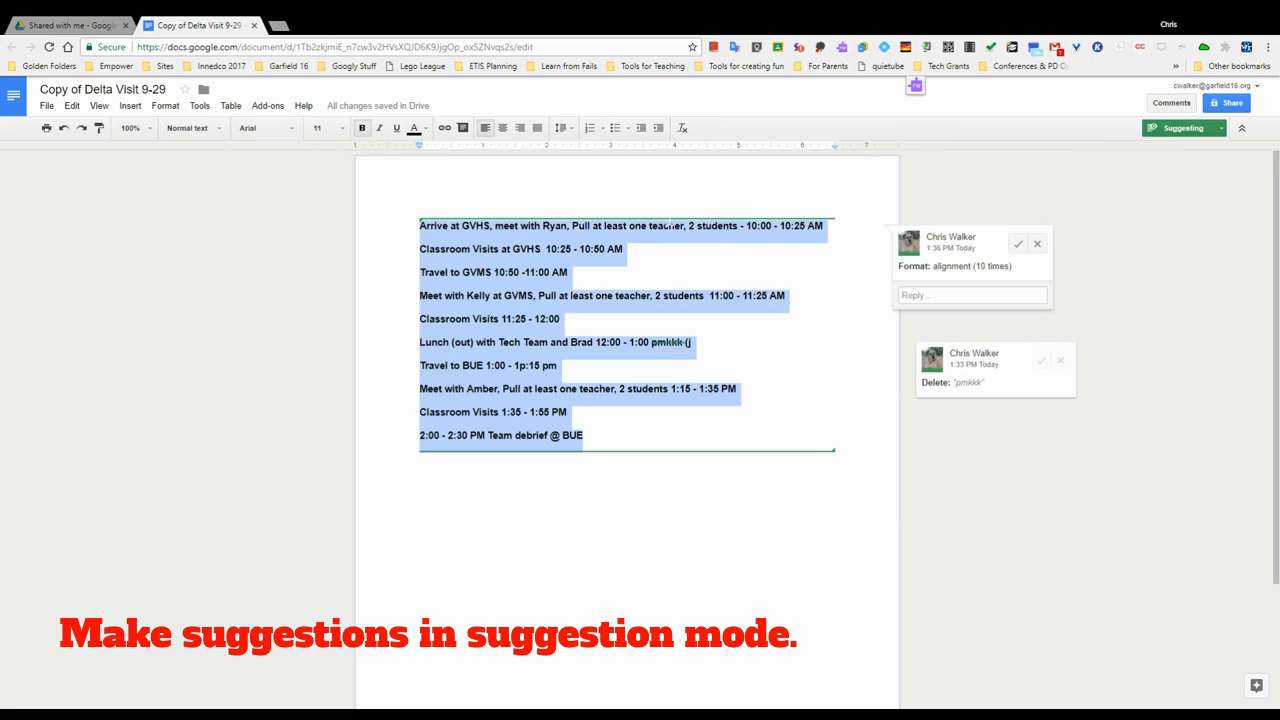
pyautogui.click(630, 311)
# - Post the comment "Capitalize Teacher" on the word "teacher" in the GVMS meeting line and open the posted comment
pyautogui.doubleClick(620, 296)
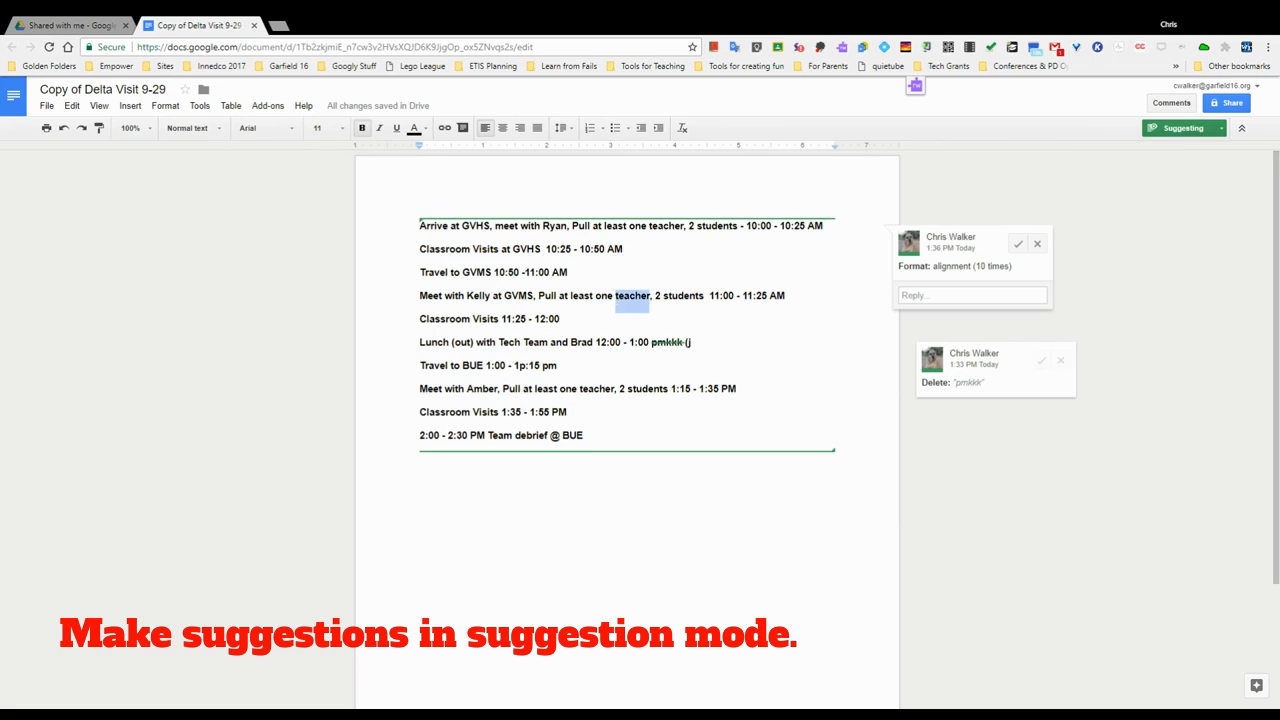
pyautogui.click(1172, 103)
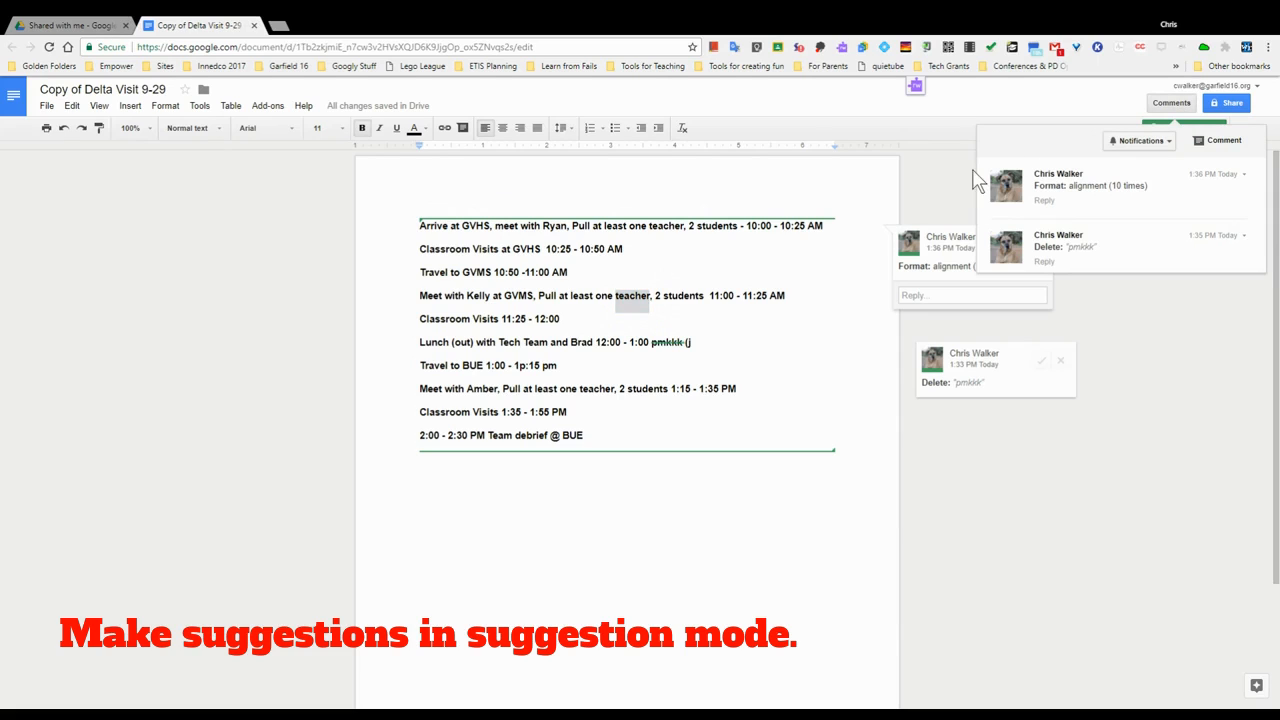
pyautogui.click(1218, 142)
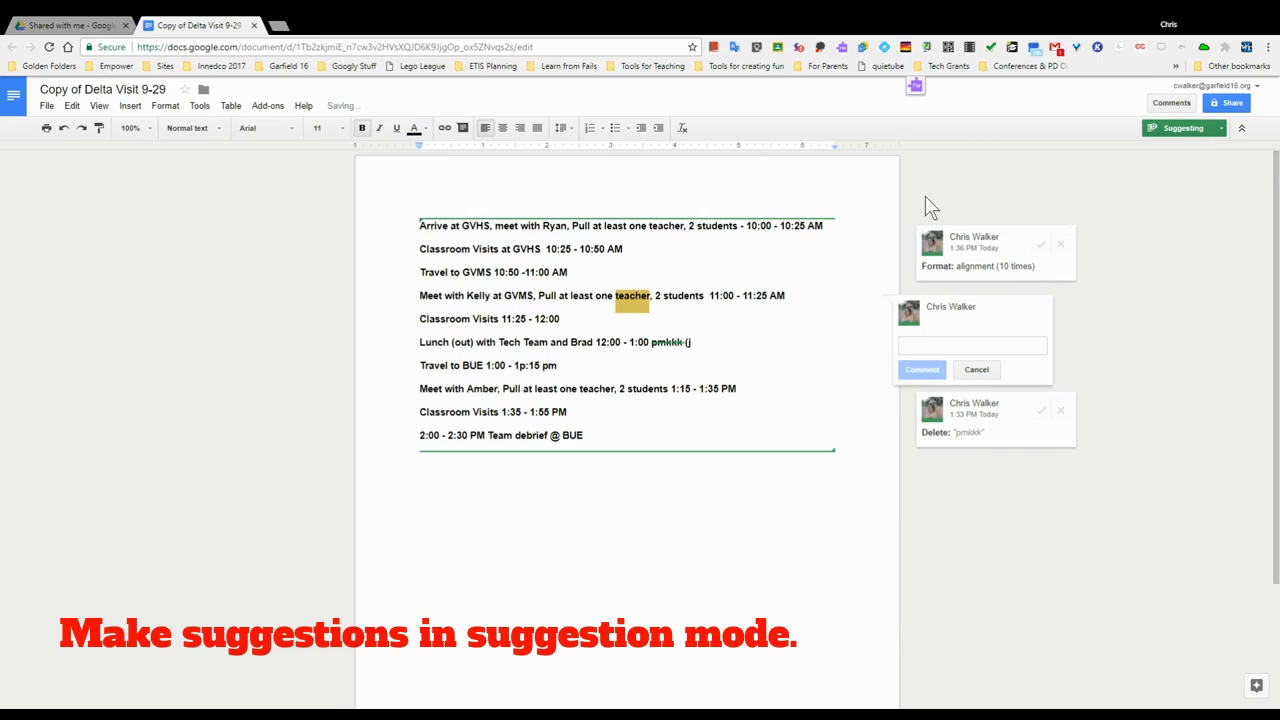
pyautogui.write('Capitlize Te')
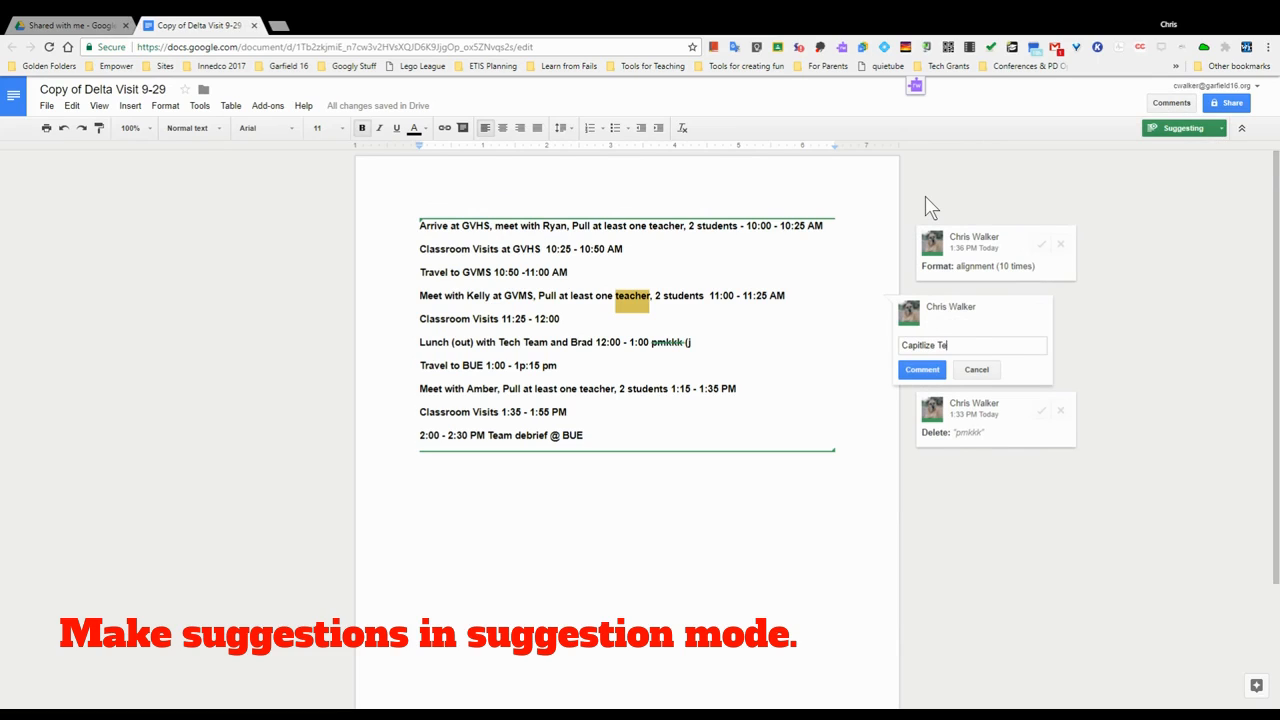
pyautogui.write('acher')
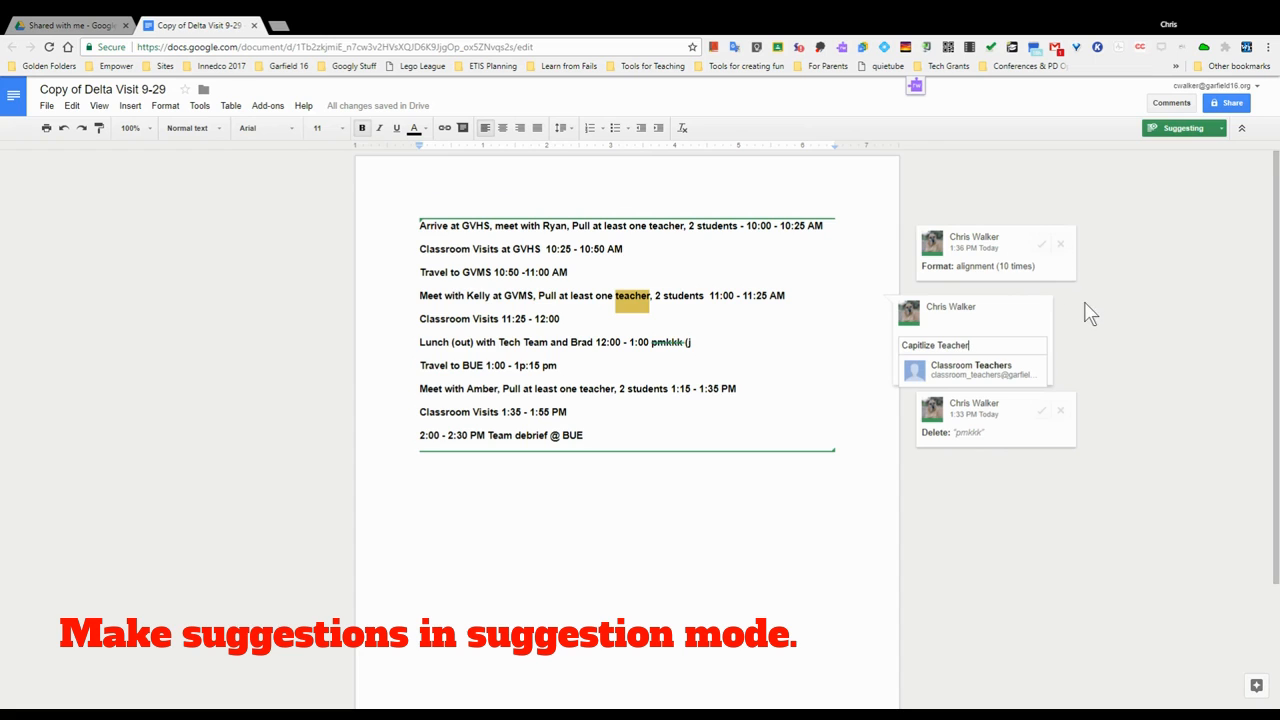
pyautogui.click(995, 335)
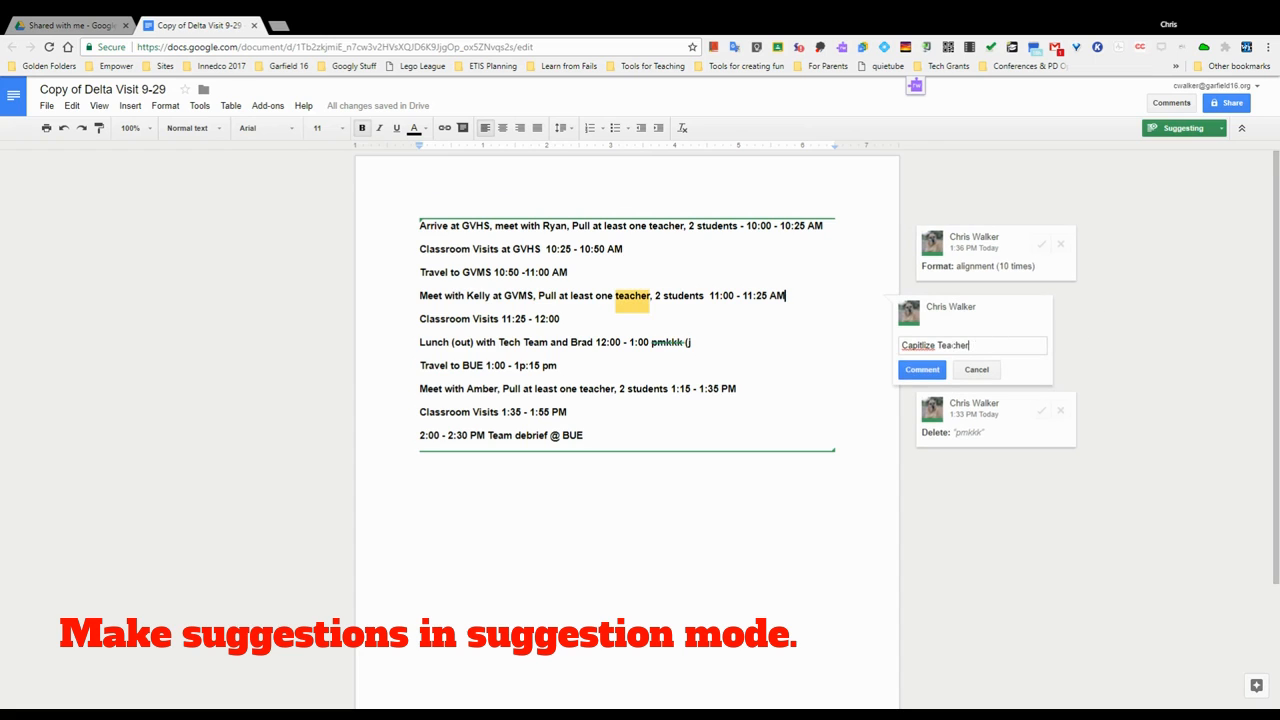
pyautogui.write('Capitalize')
pyautogui.click(921, 369)
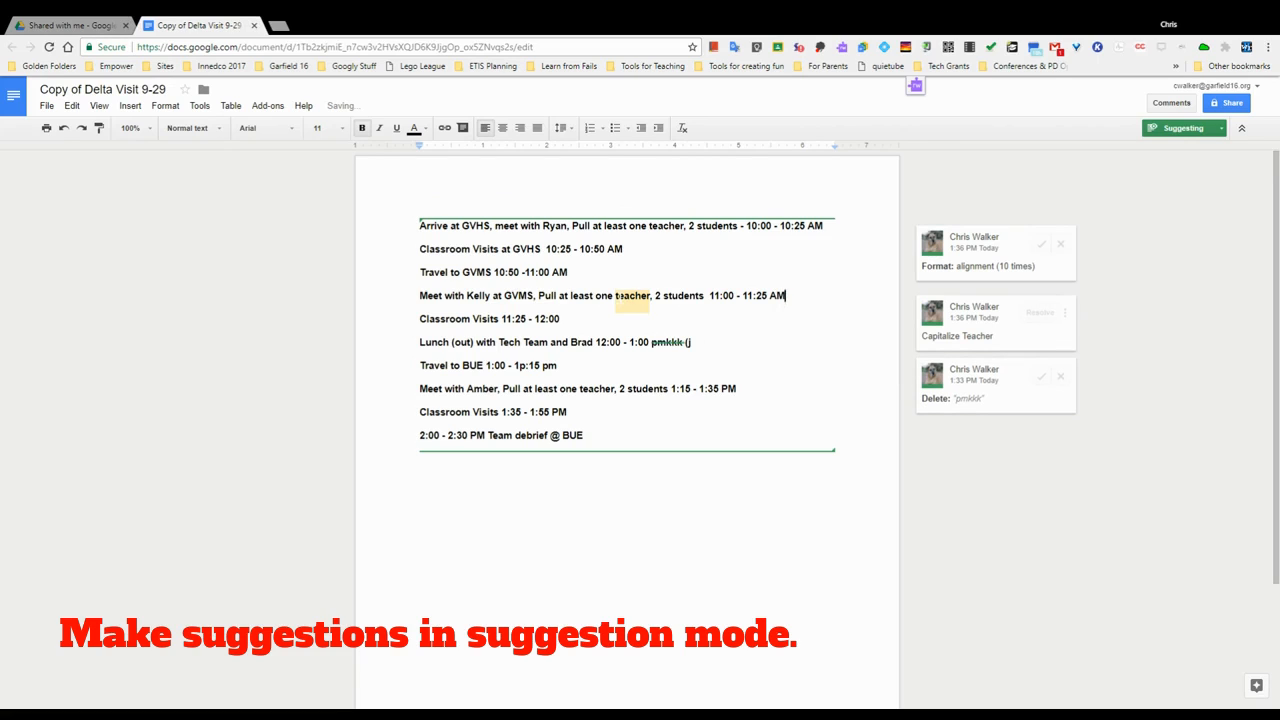
pyautogui.click(945, 335)
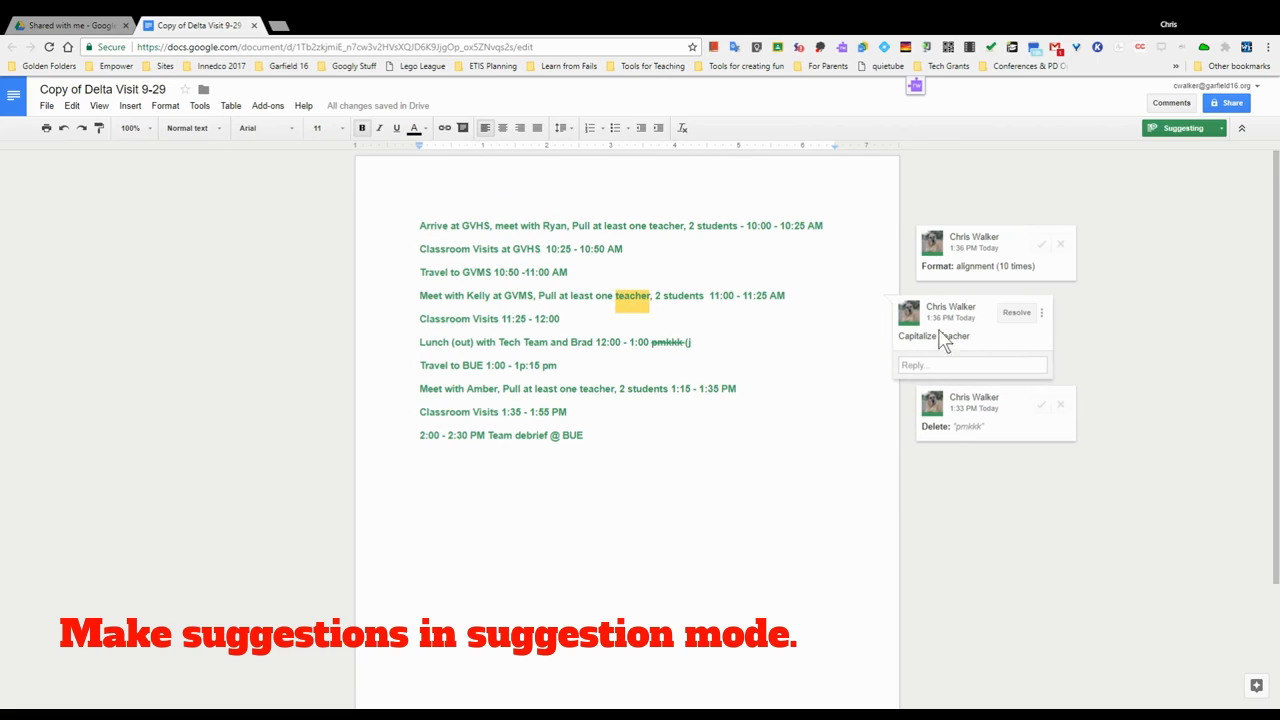
# - Resolve the comment on "teacher" and suggest removing bold from the time "1:35 - 1:55 PM" in the last classroom visits line
pyautogui.click(1016, 313)
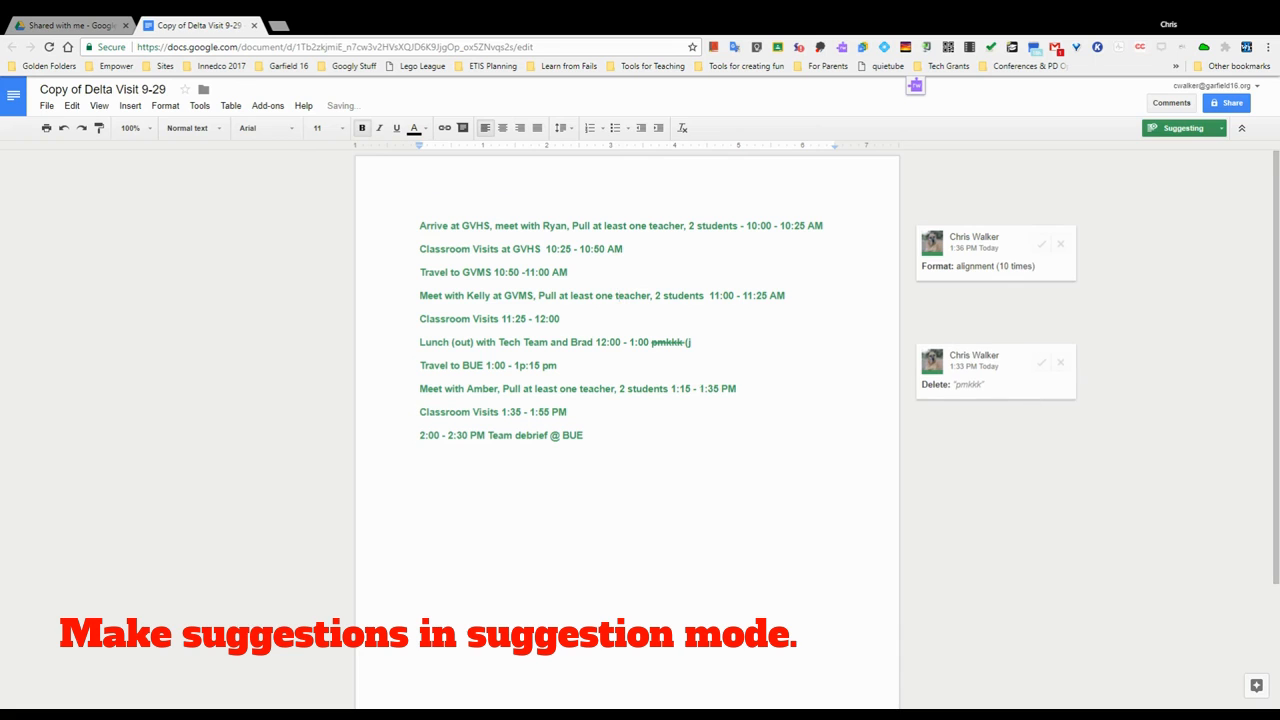
pyautogui.moveTo(584, 436); pyautogui.dragTo(568, 413)
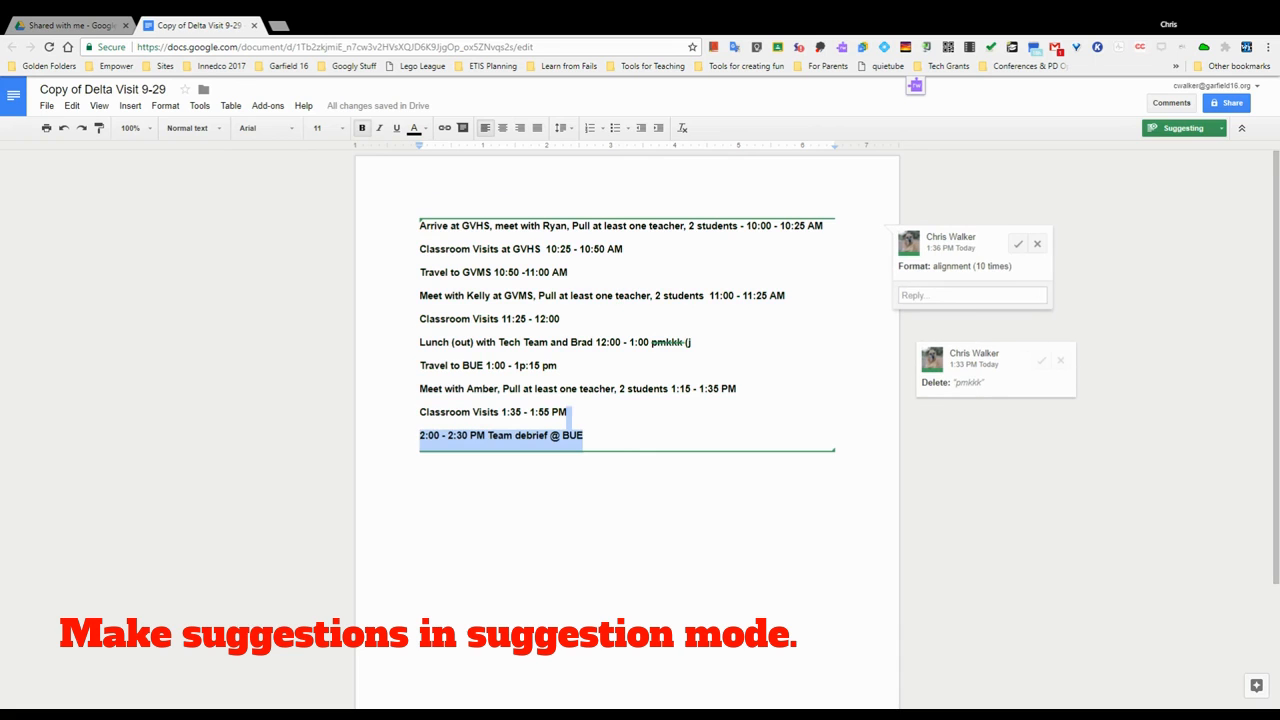
pyautogui.click(568, 413)
pyautogui.moveTo(501, 413); pyautogui.dragTo(565, 413)
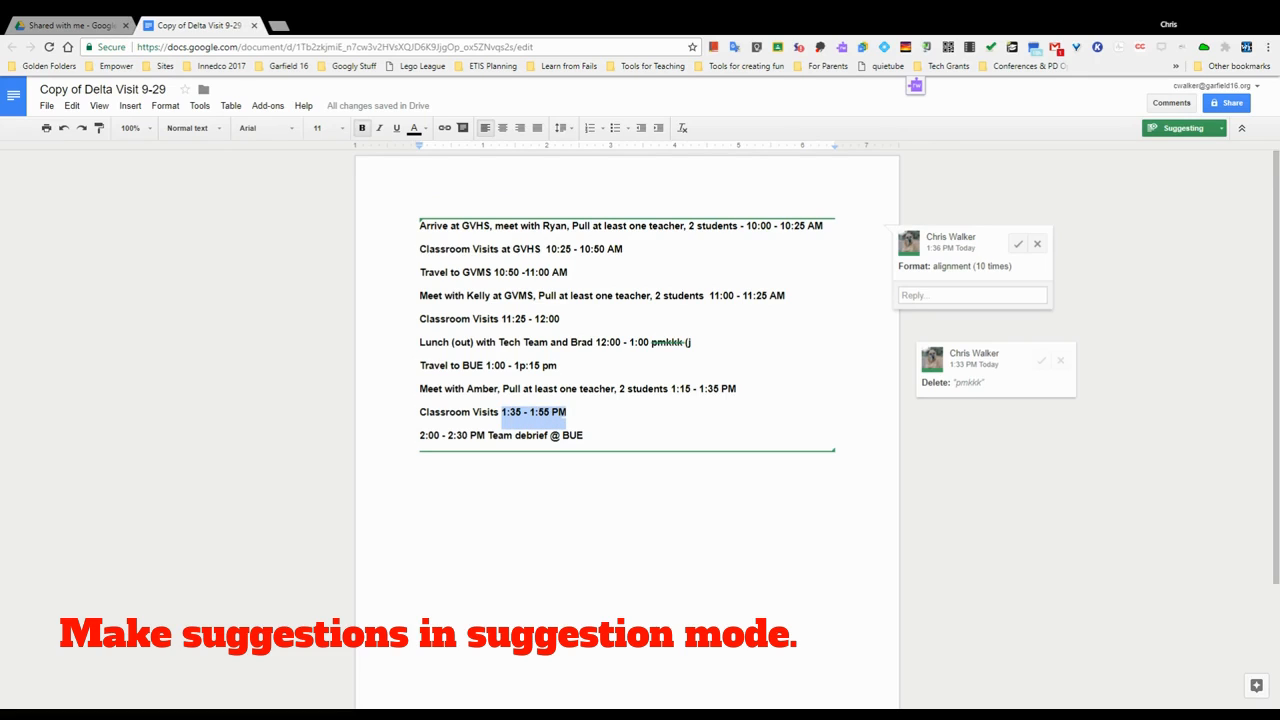
pyautogui.click(362, 128)
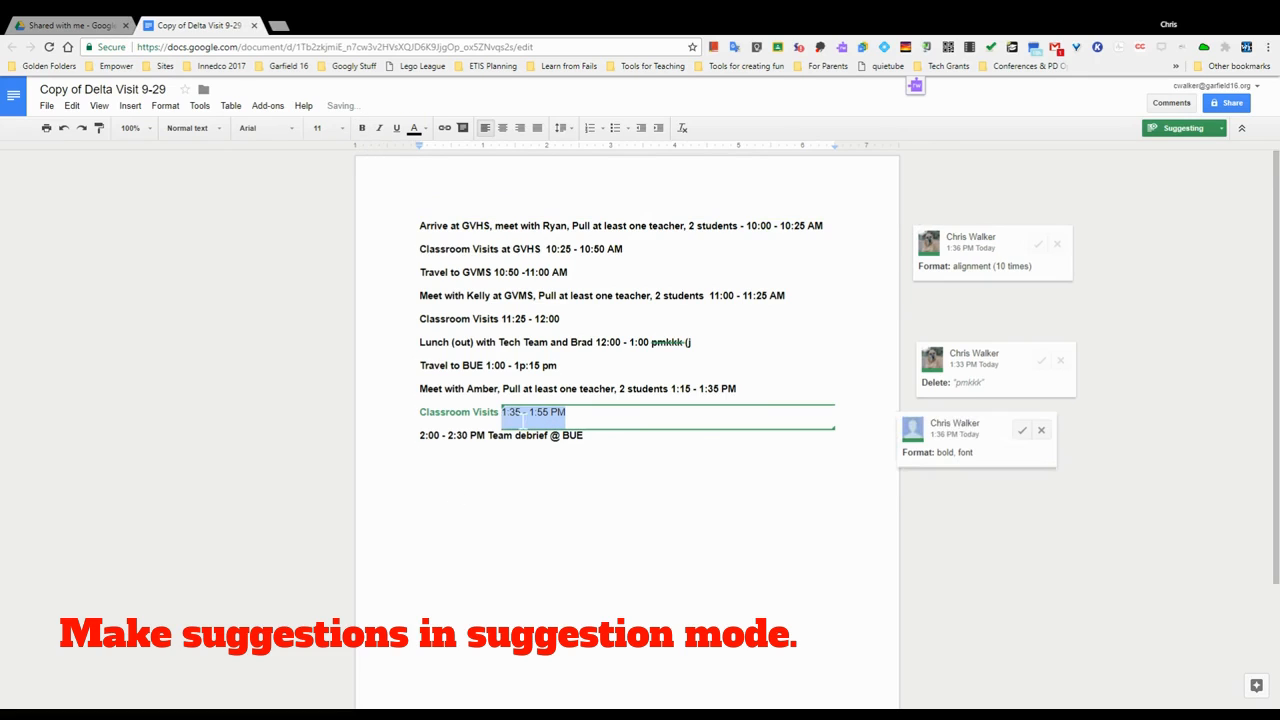
# - Suggest removing bold from the times "1:15 - 1:35 PM", "1:00 - 1p:15 pm" and "12:00 - 1:00", and clear the selection
pyautogui.moveTo(671, 389); pyautogui.dragTo(736, 389)
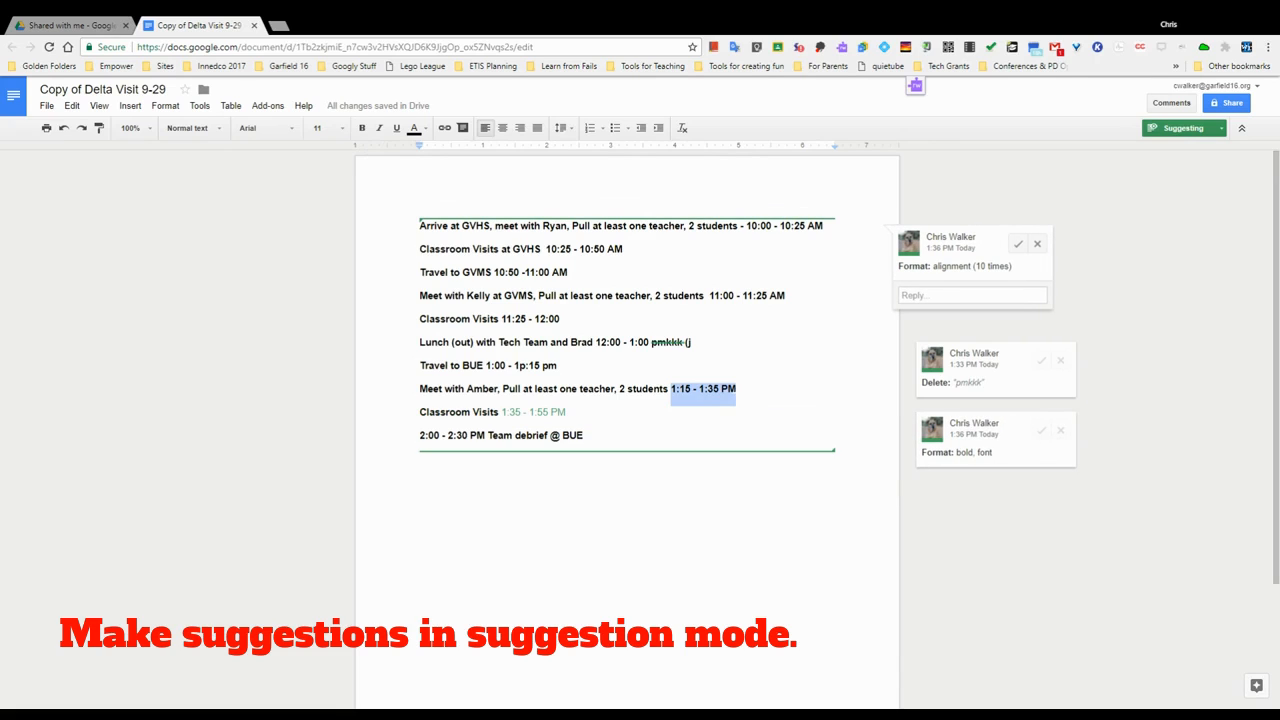
pyautogui.click(362, 128)
pyautogui.moveTo(484, 366); pyautogui.dragTo(558, 367)
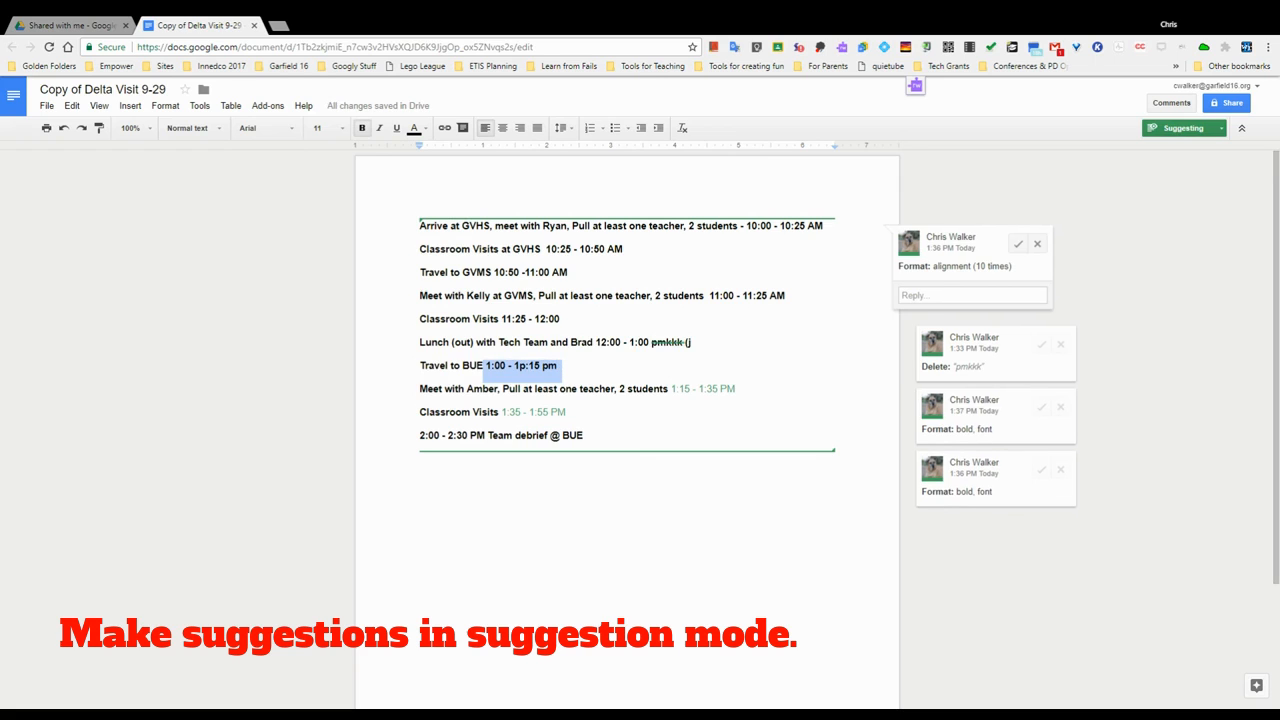
pyautogui.click(362, 128)
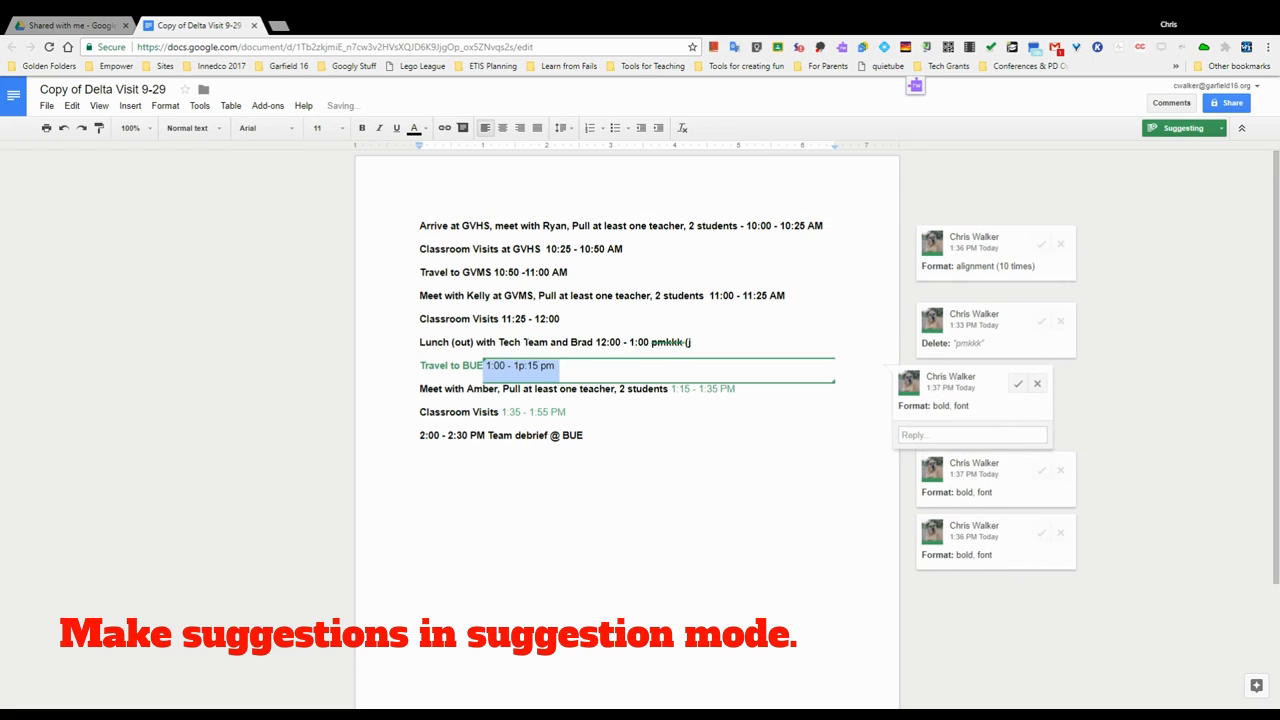
pyautogui.moveTo(596, 342); pyautogui.dragTo(649, 342)
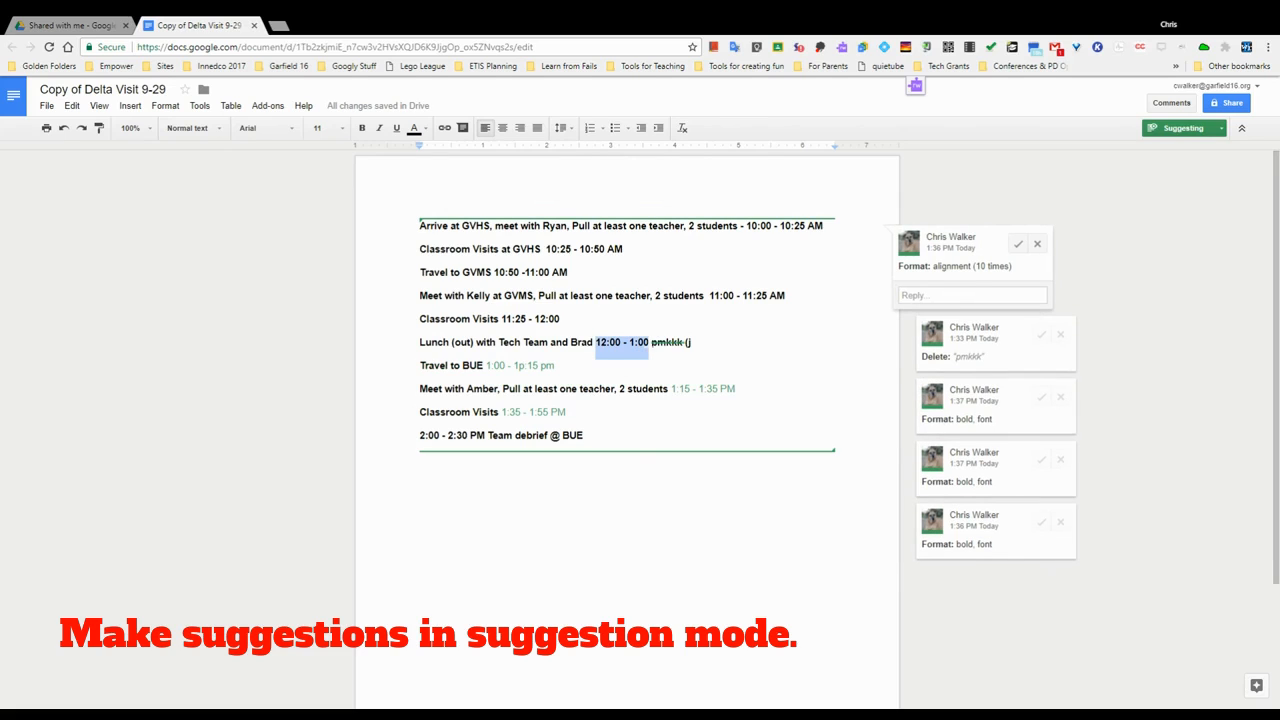
pyautogui.click(362, 128)
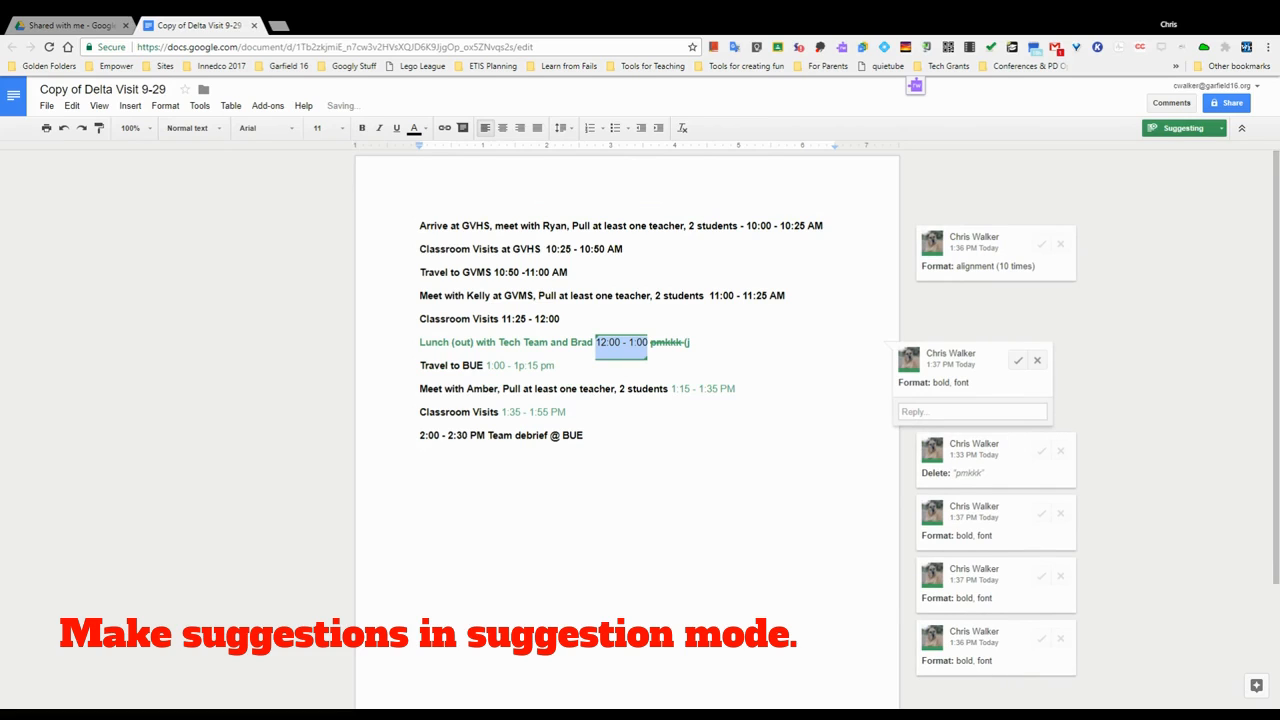
pyautogui.click(630, 487)
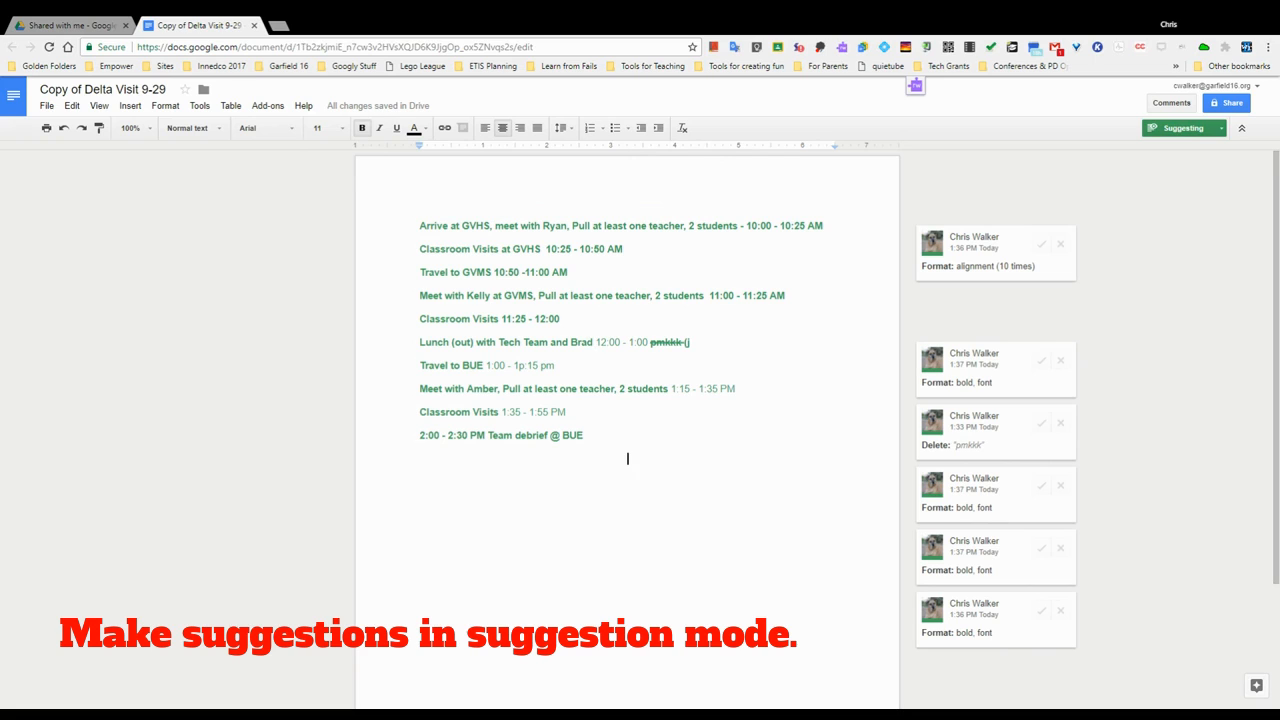
# - Accept all pending suggestions: the alignment change, the bold removals on the times and the deletion of "pmkkk"
pyautogui.click(1042, 245)
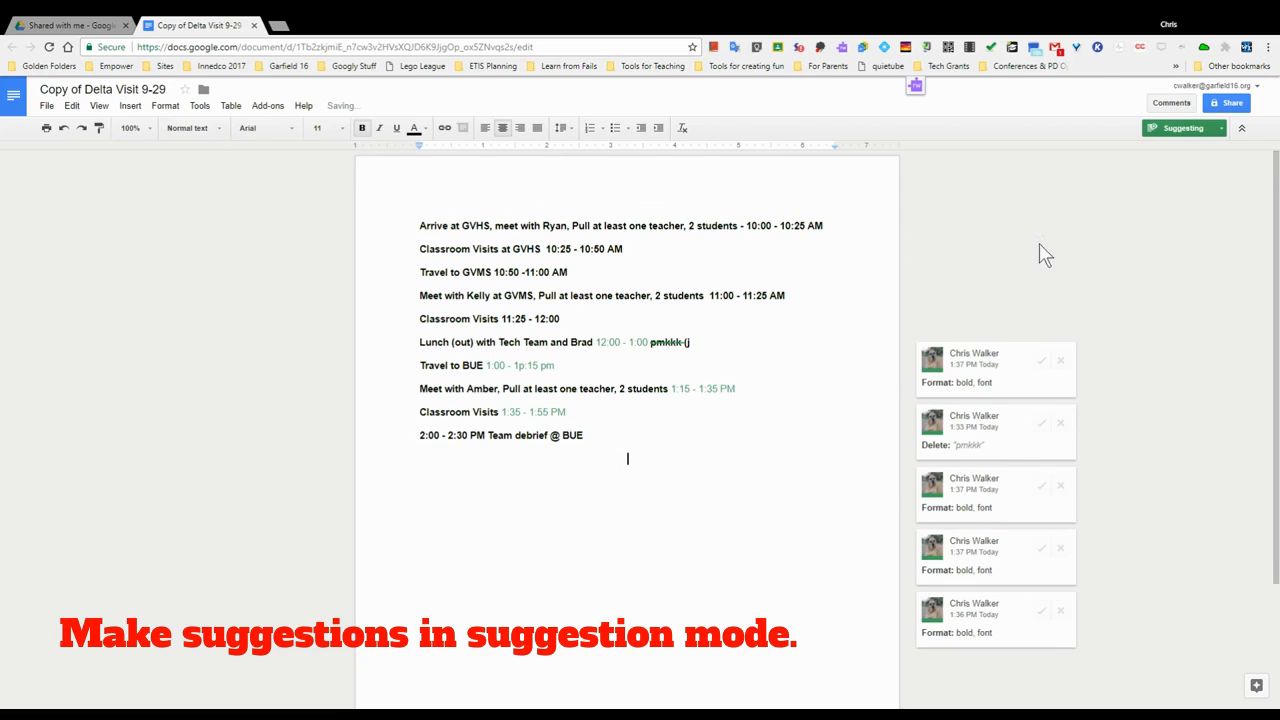
pyautogui.click(1041, 361)
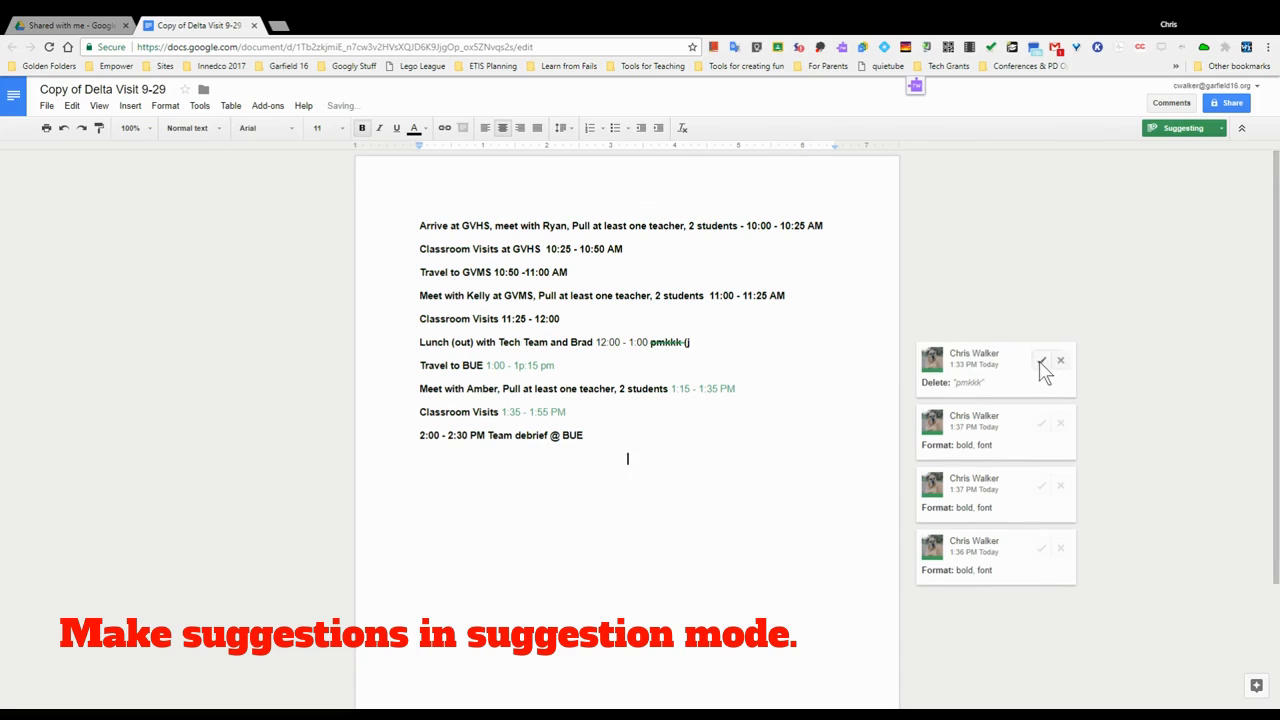
pyautogui.click(1041, 361)
pyautogui.click(1042, 388)
pyautogui.click(1041, 418)
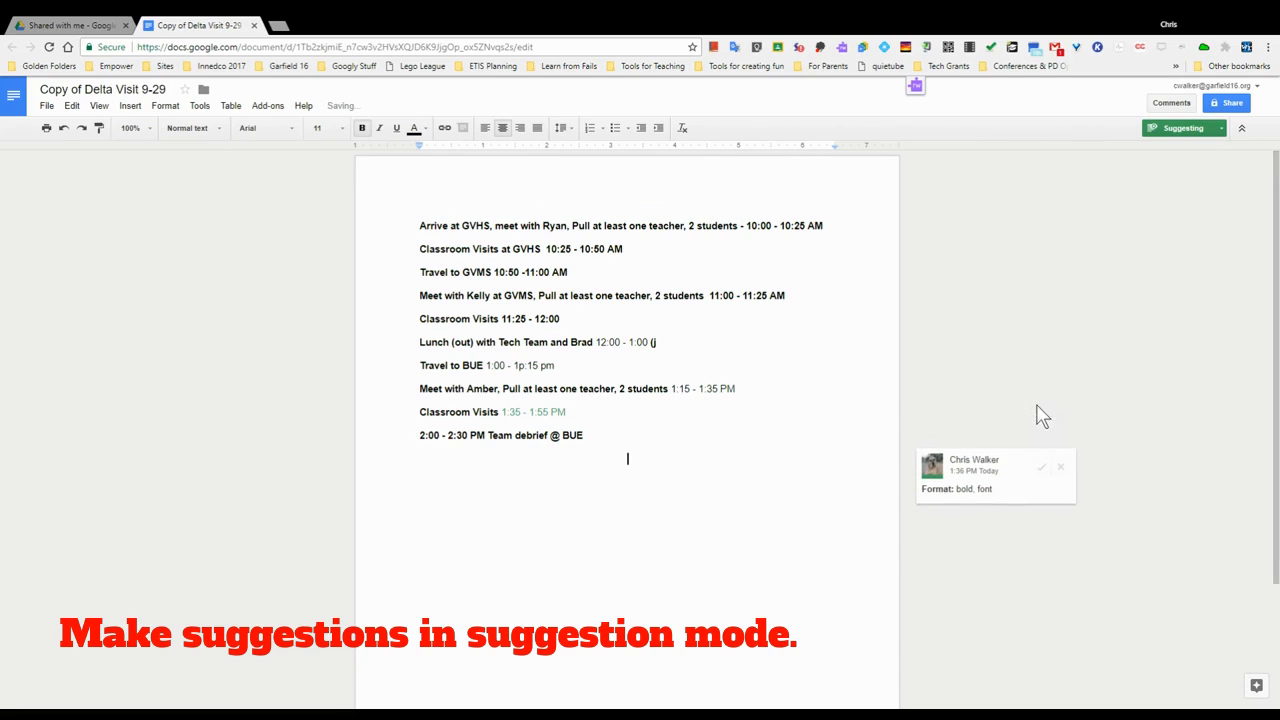
pyautogui.click(1042, 427)
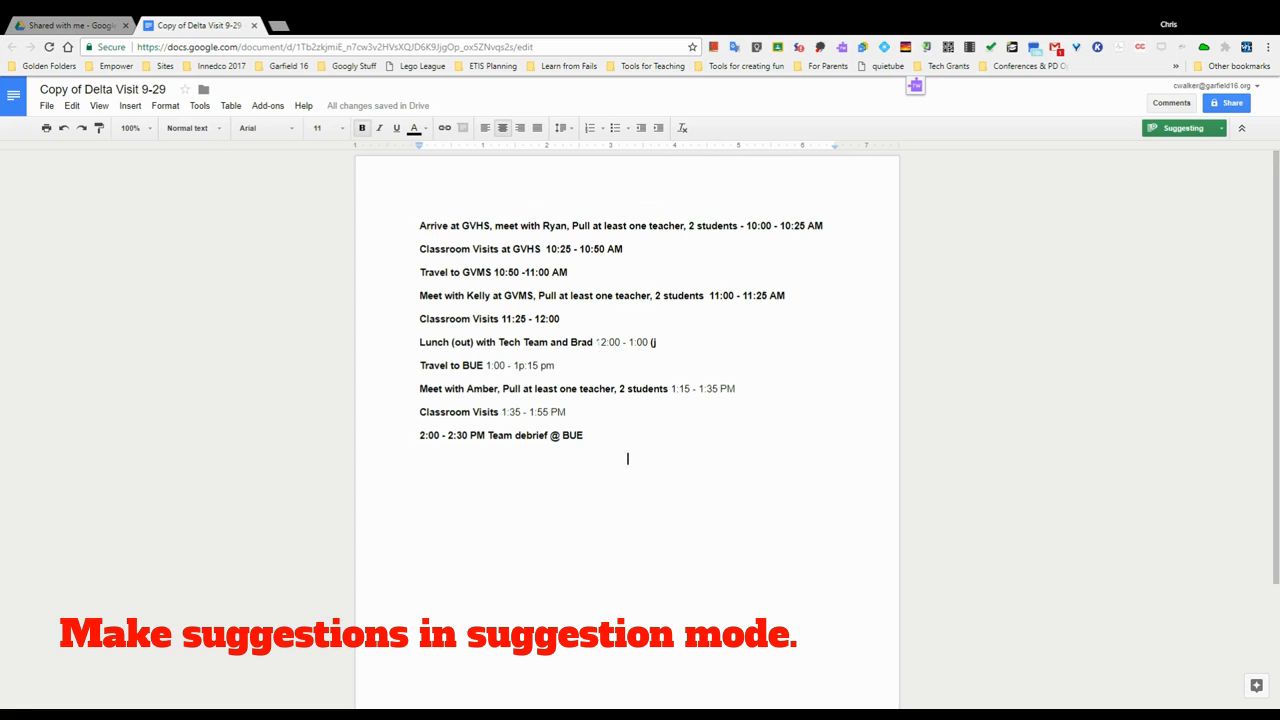
# - Suggest deleting the leftover "(j" at the end of the lunch line
pyautogui.moveTo(649, 343); pyautogui.dragTo(659, 344)
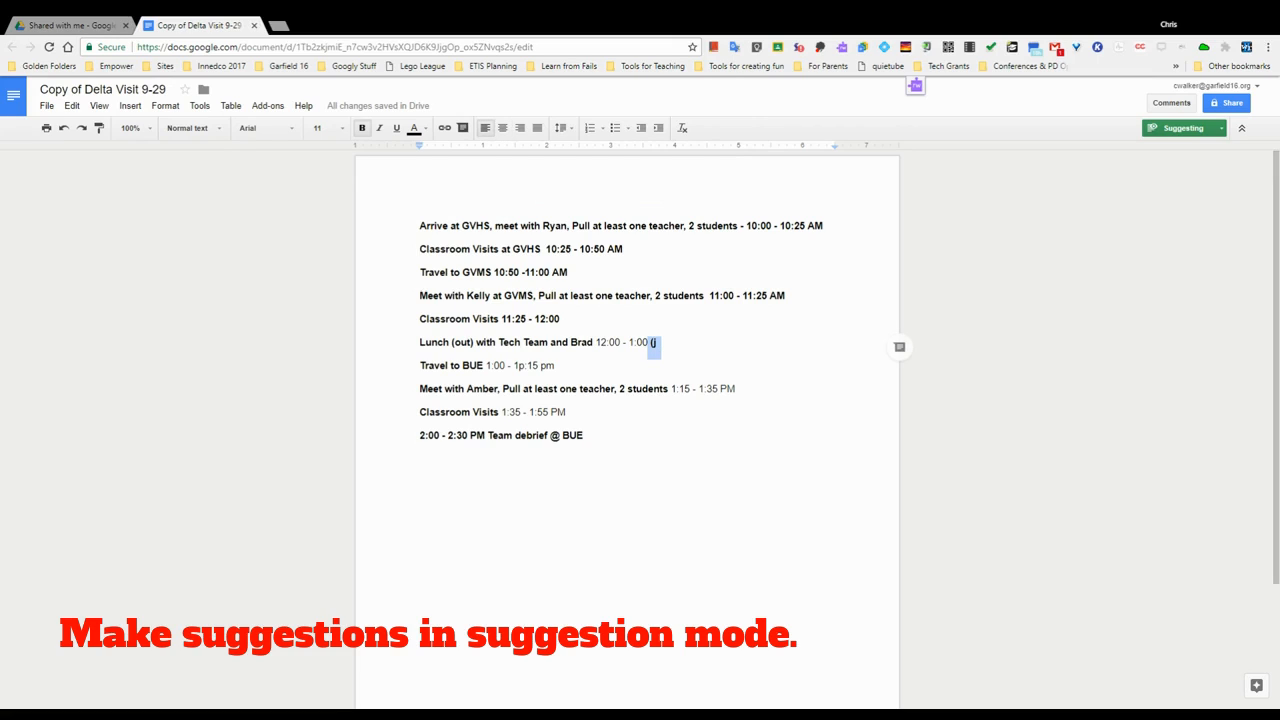
pyautogui.press('BackSpace')
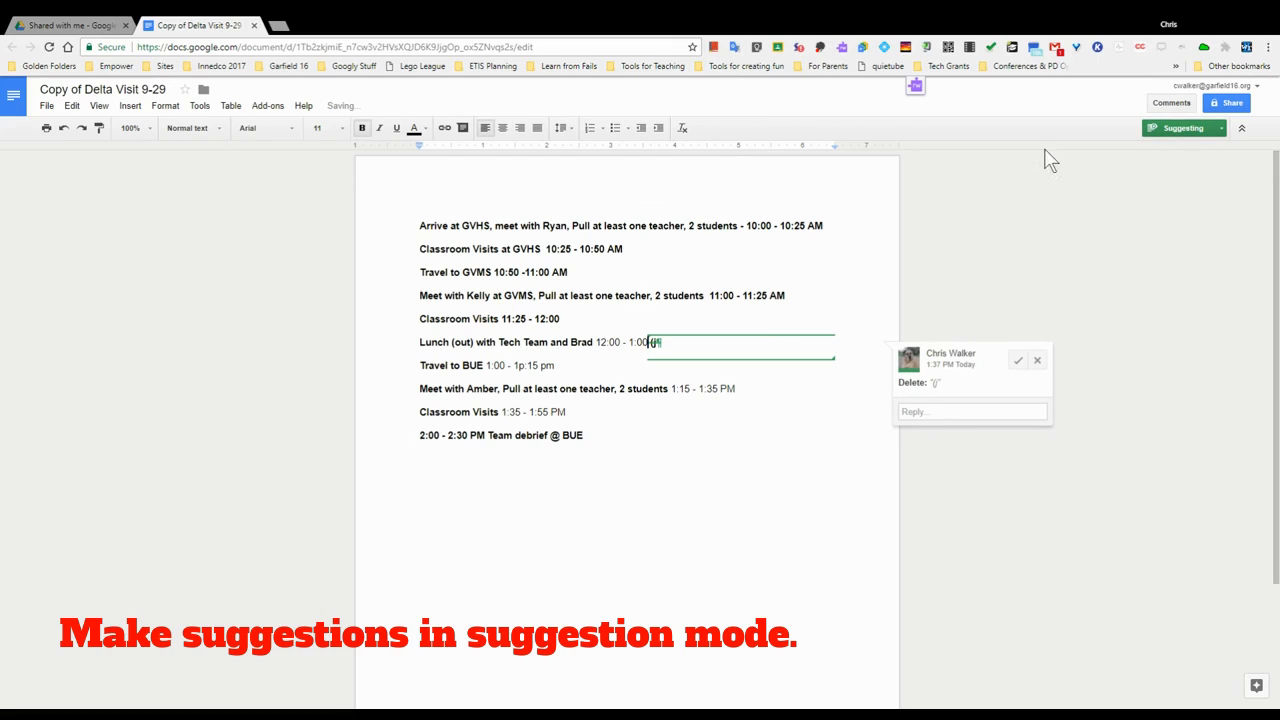